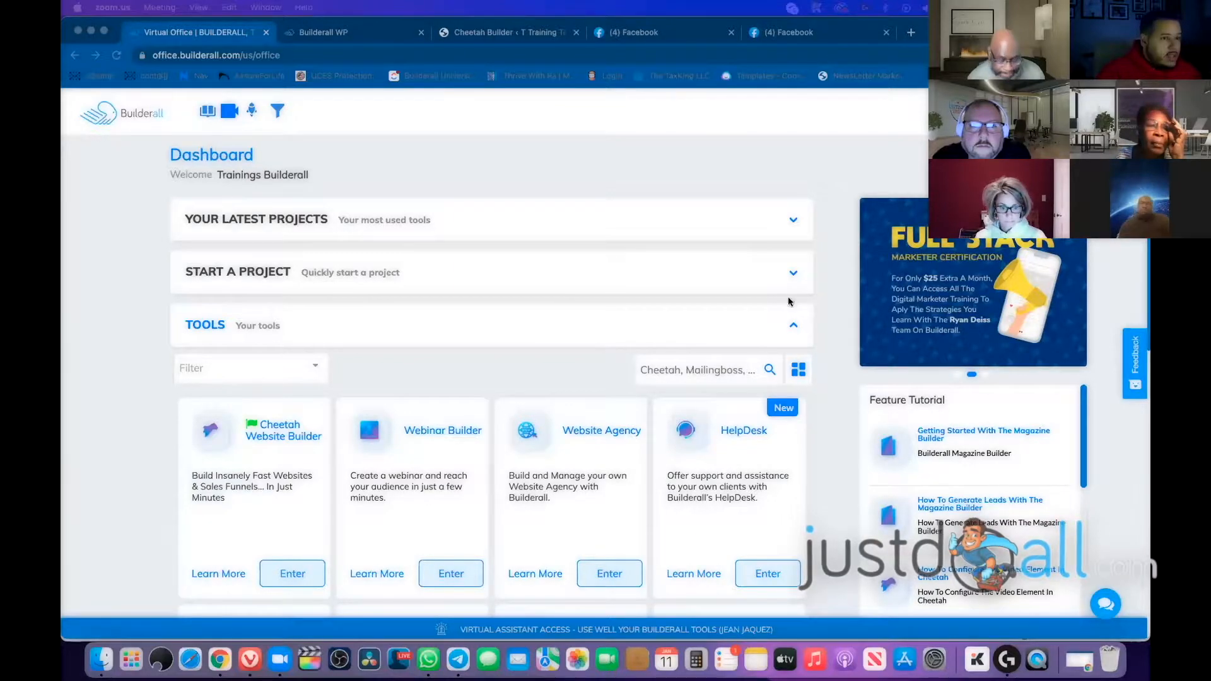
# Search the Builderall tools for 'word' and launch the WordPress tool's WP Pro & WooCommerce manager
pyautogui.click(838, 254)
pyautogui.scroll(-2, 352, 396)
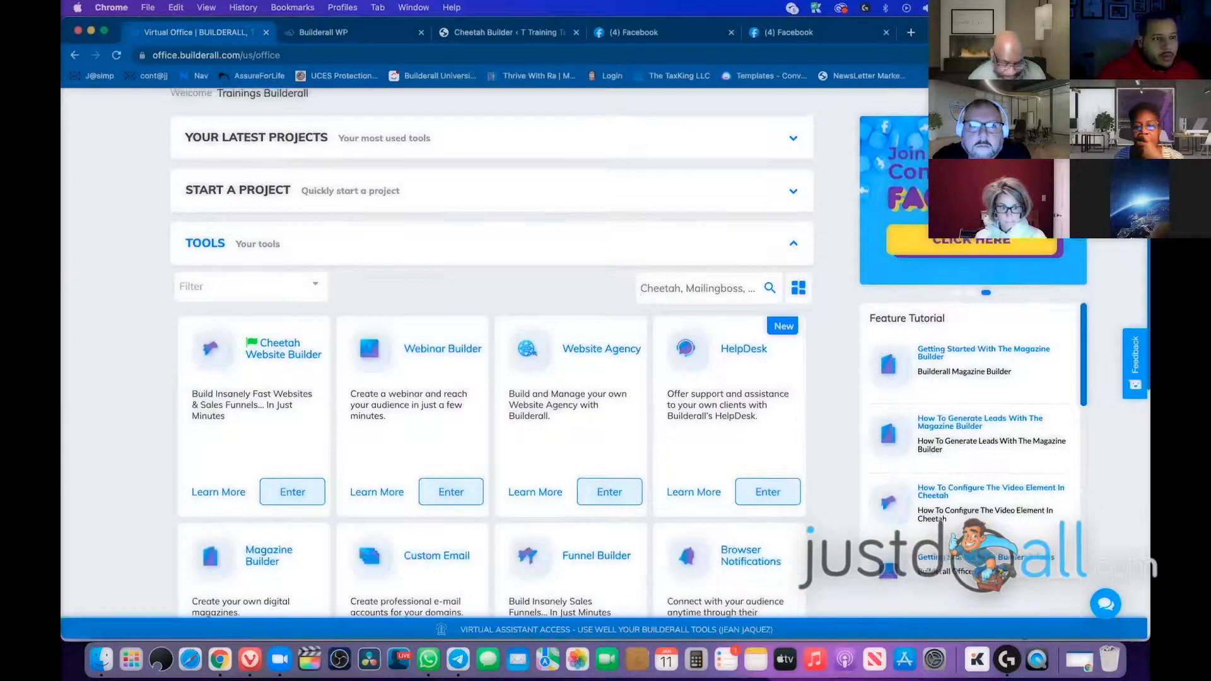
pyautogui.click(696, 288)
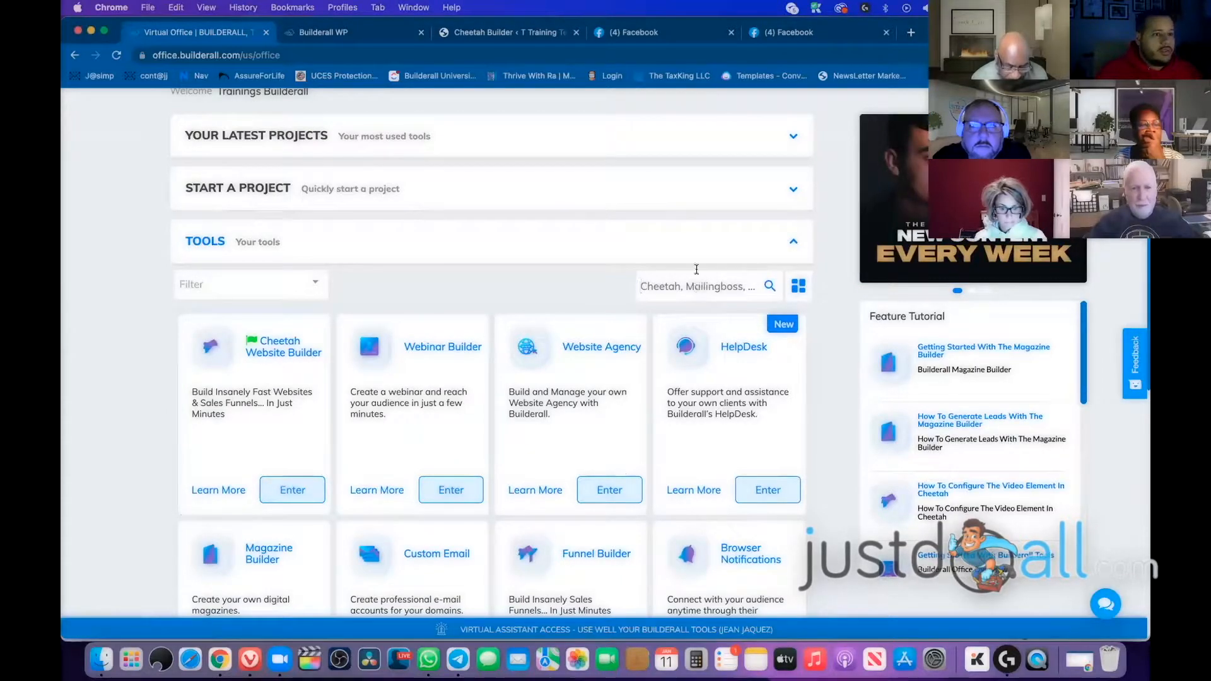
pyautogui.scroll(2, 603, 271)
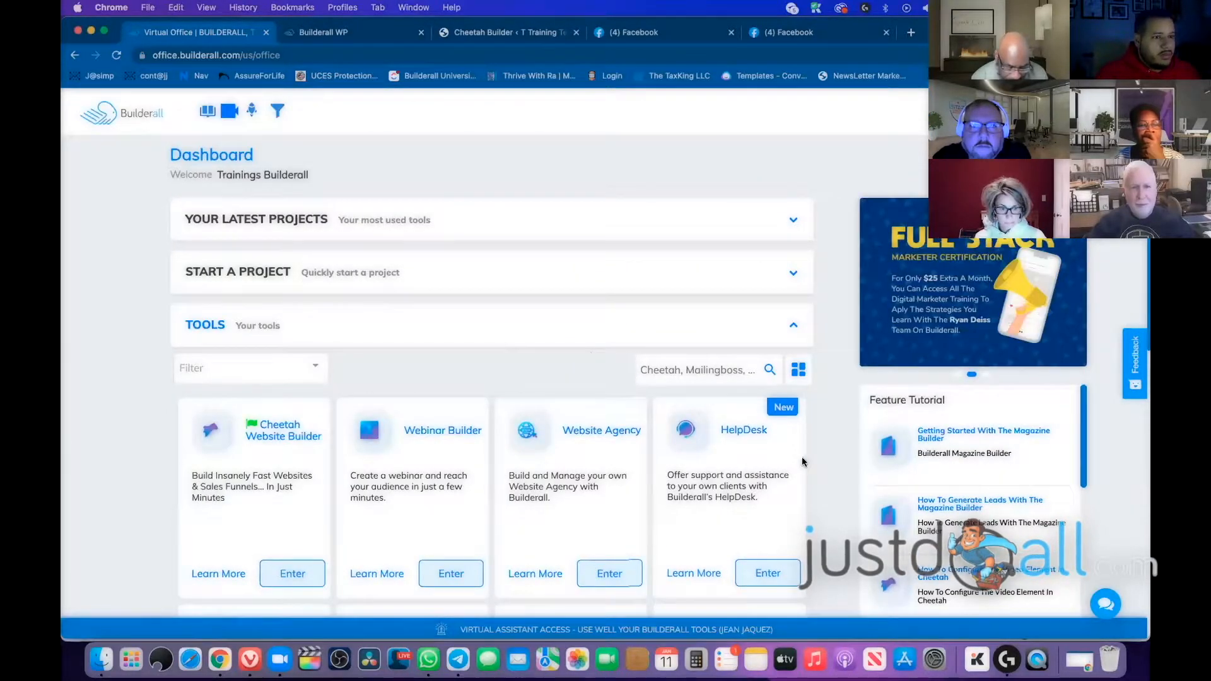
pyautogui.scroll(-2, 801, 460)
pyautogui.write('word')
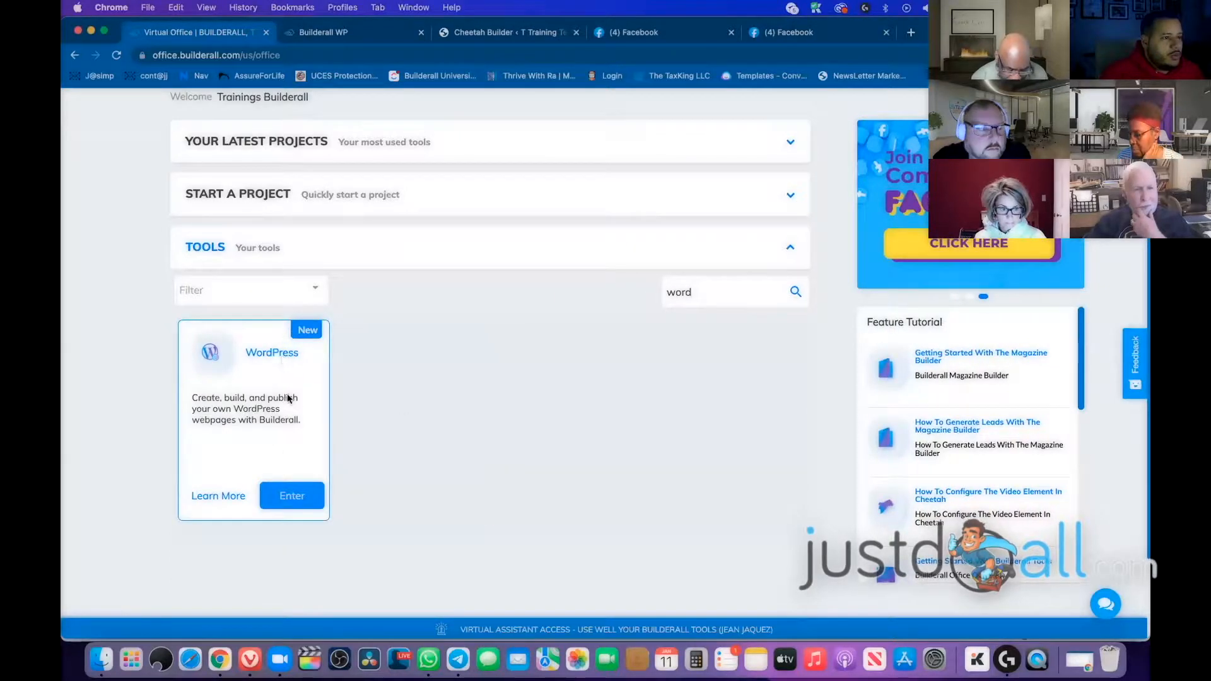
pyautogui.click(296, 495)
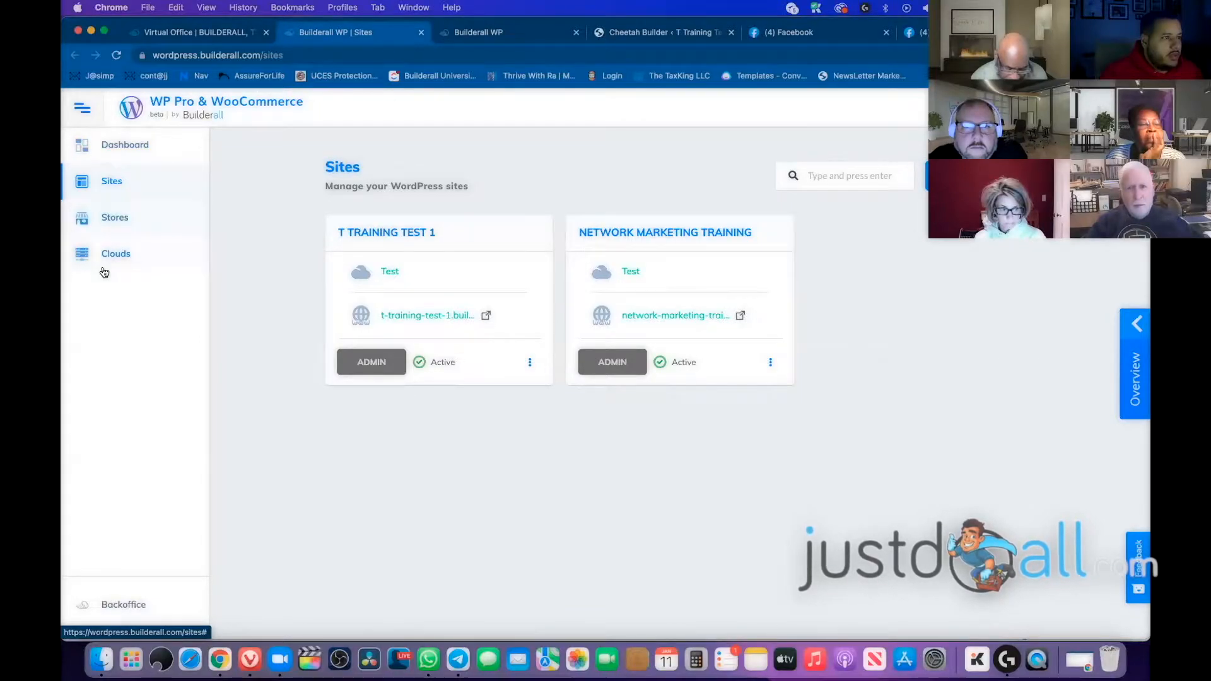
pyautogui.click(114, 268)
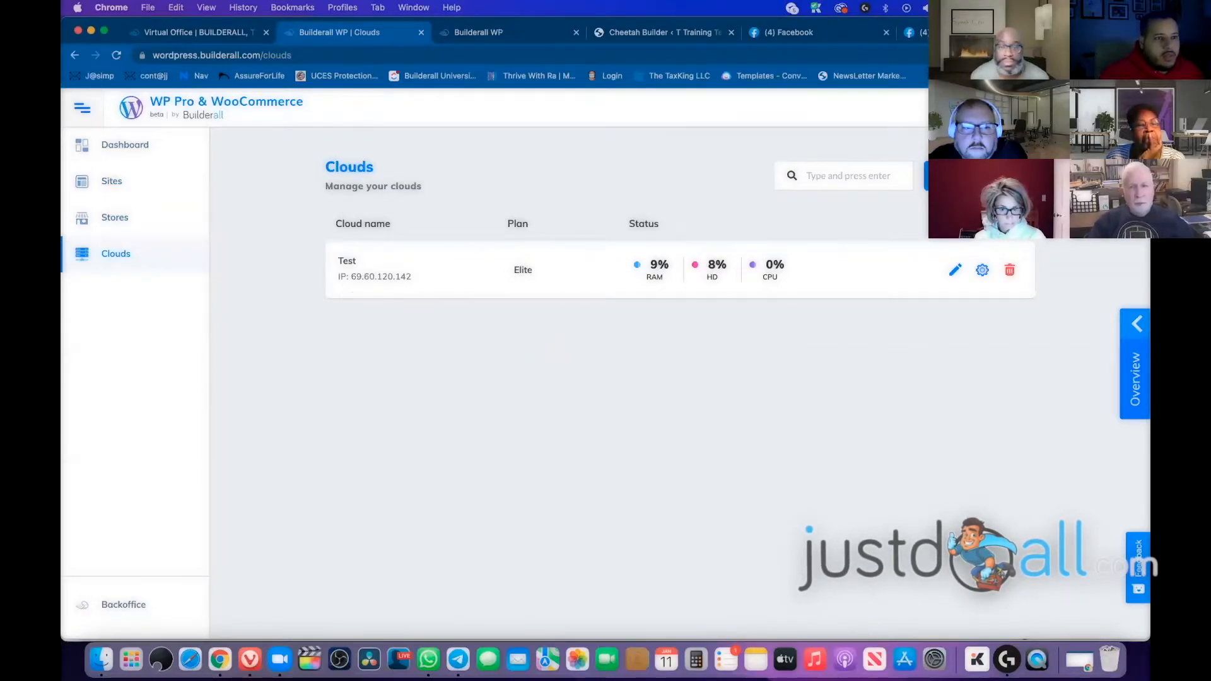
pyautogui.click(971, 176)
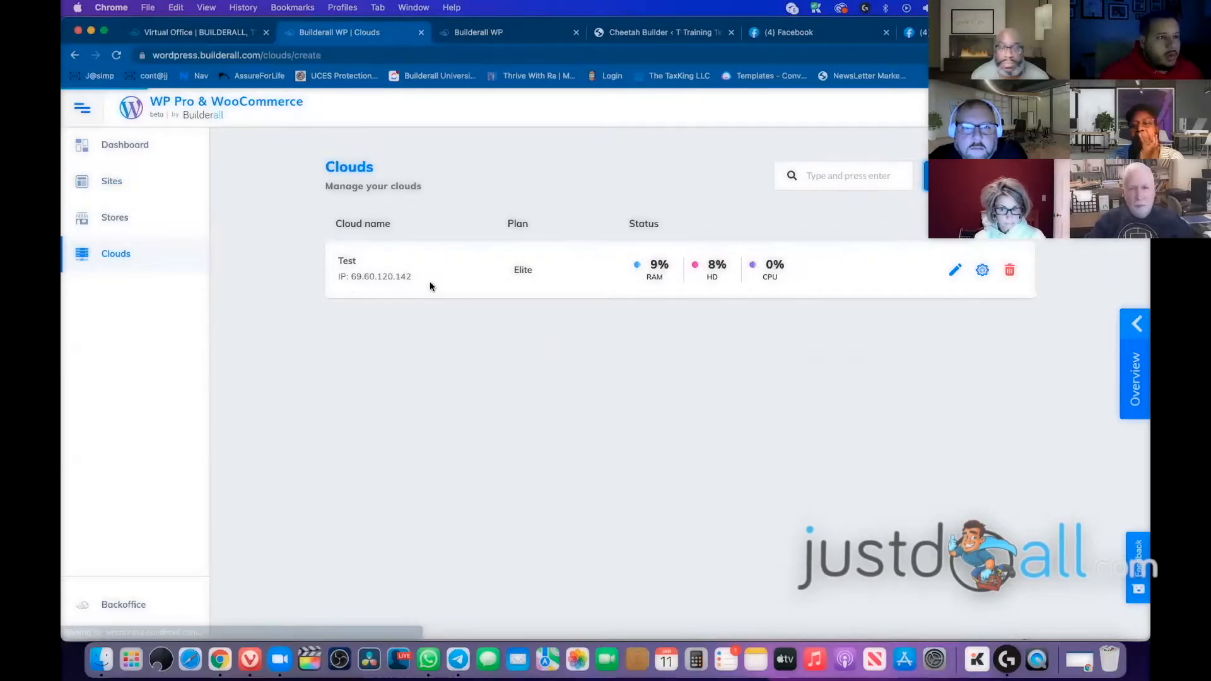
pyautogui.scroll(-6, 504, 289)
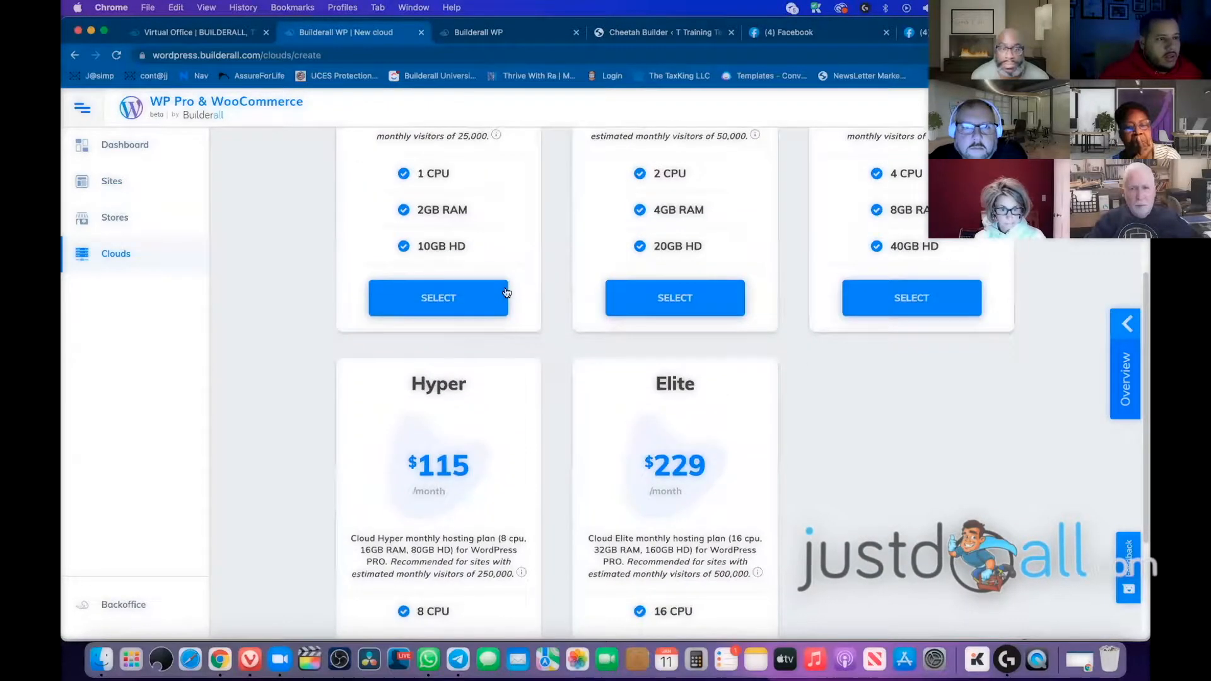
pyautogui.scroll(6, 324, 325)
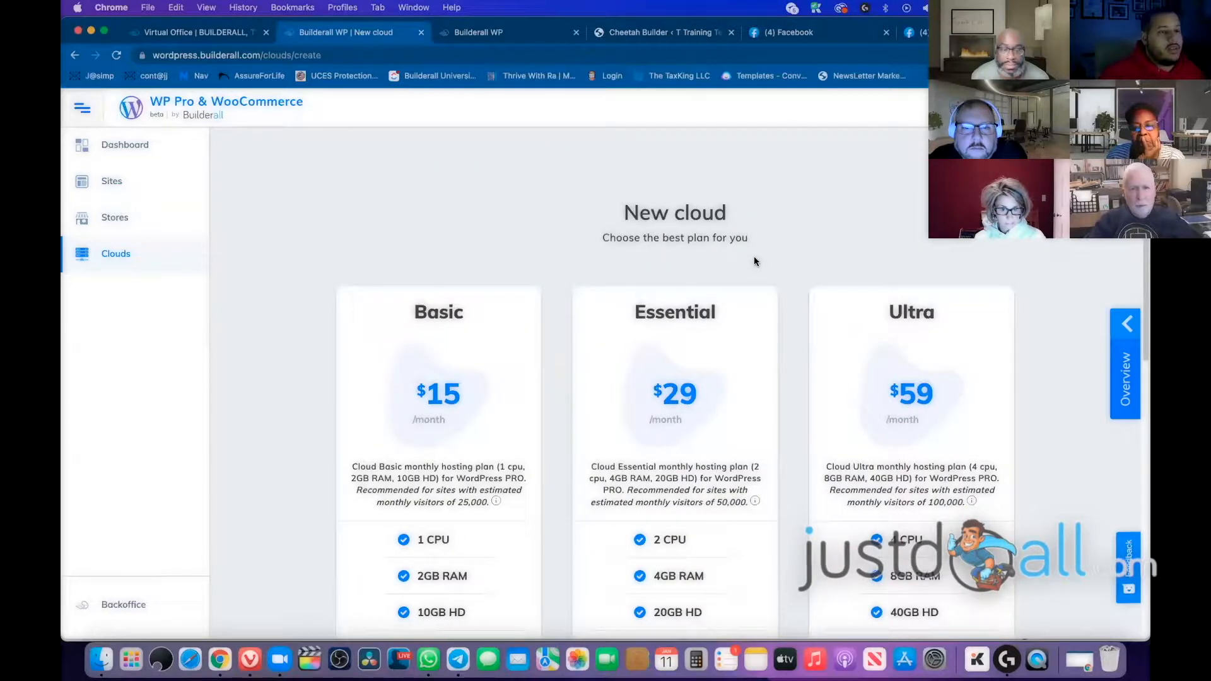
pyautogui.scroll(-1, 475, 236)
pyautogui.scroll(-3, 474, 240)
pyautogui.moveTo(407, 224); pyautogui.dragTo(491, 227)
pyautogui.scroll(-5, 478, 241)
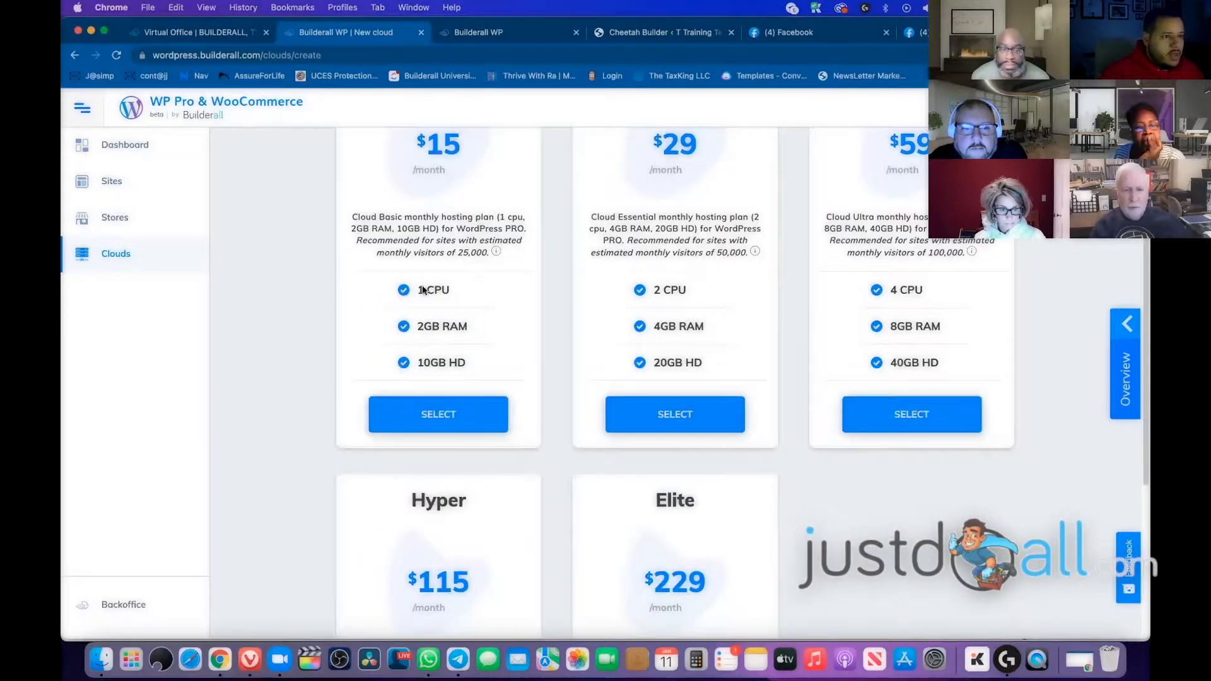
pyautogui.moveTo(403, 364); pyautogui.dragTo(467, 364)
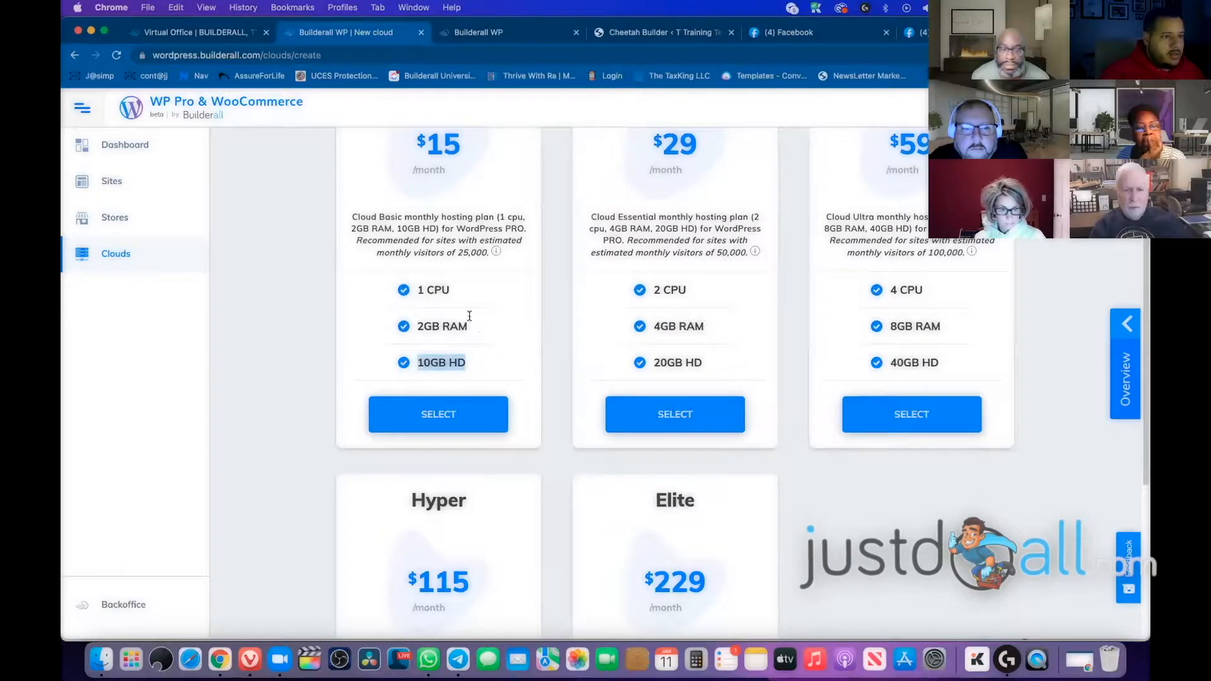
pyautogui.moveTo(456, 289); pyautogui.dragTo(415, 290)
pyautogui.moveTo(497, 325); pyautogui.dragTo(415, 324)
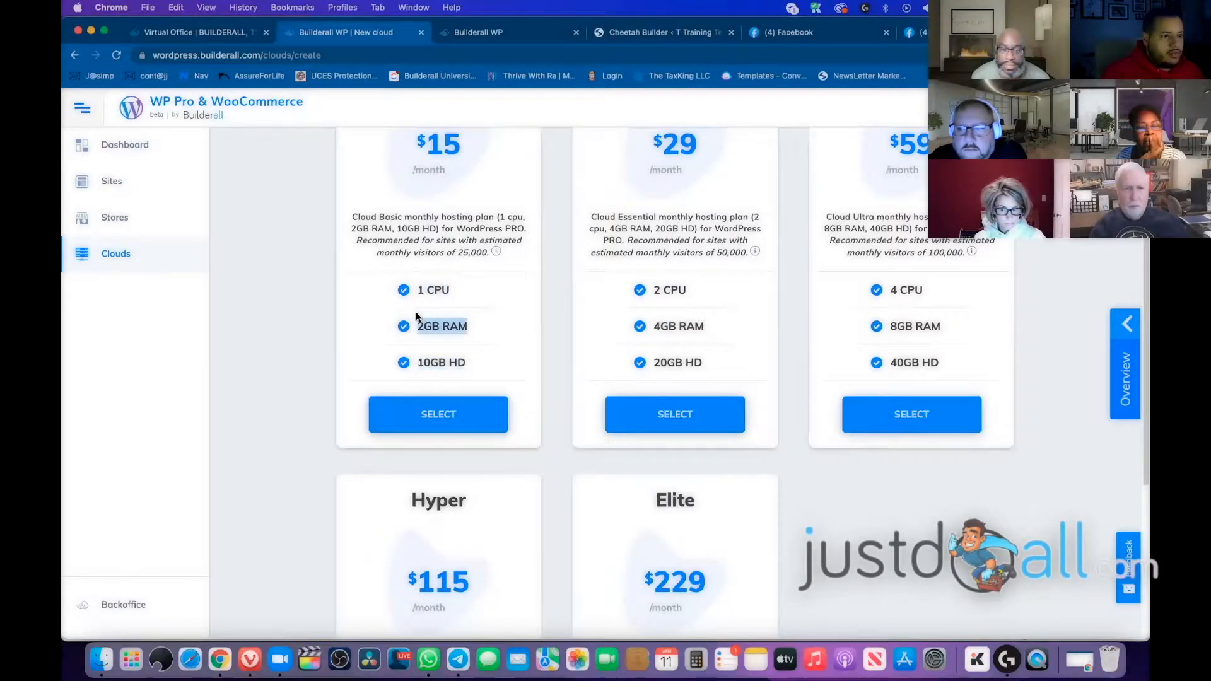
pyautogui.scroll(-1, 423, 309)
pyautogui.scroll(5, 423, 306)
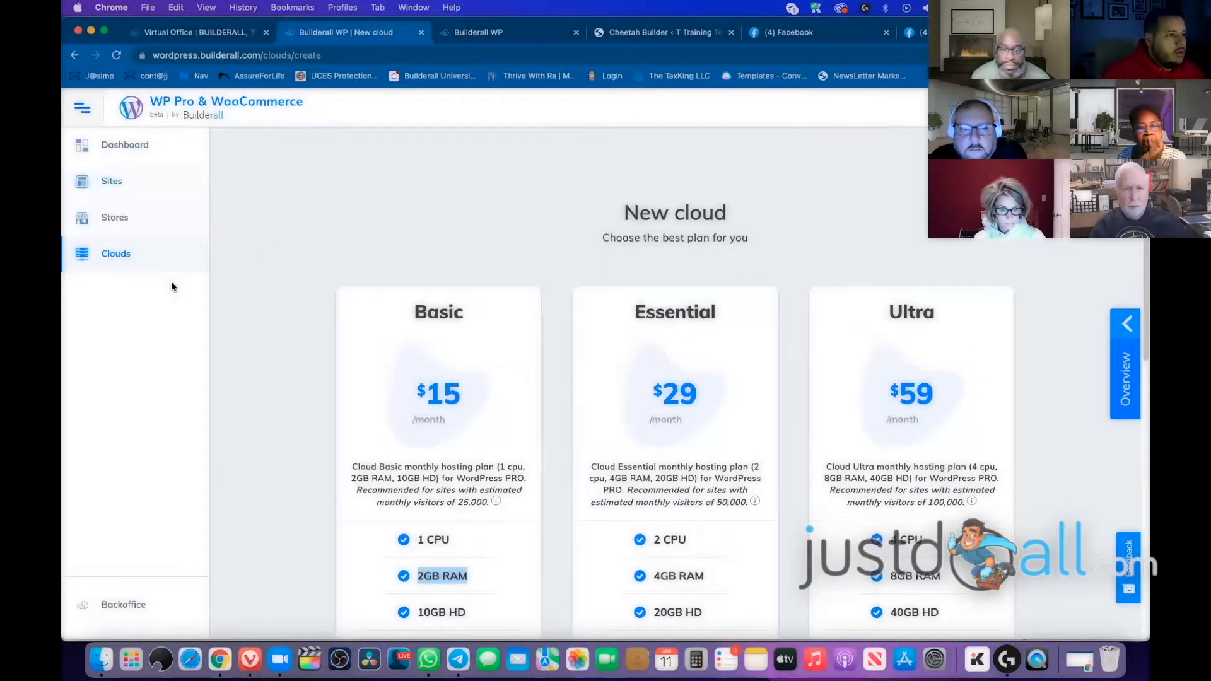
pyautogui.click(109, 185)
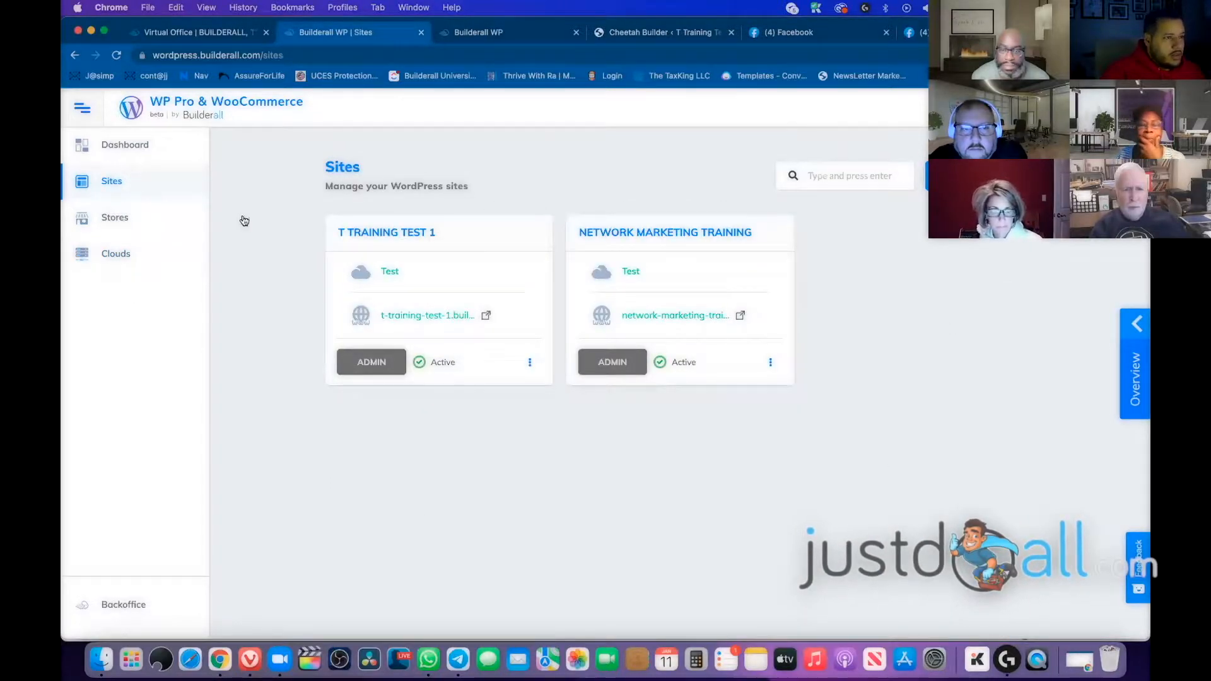
pyautogui.click(118, 254)
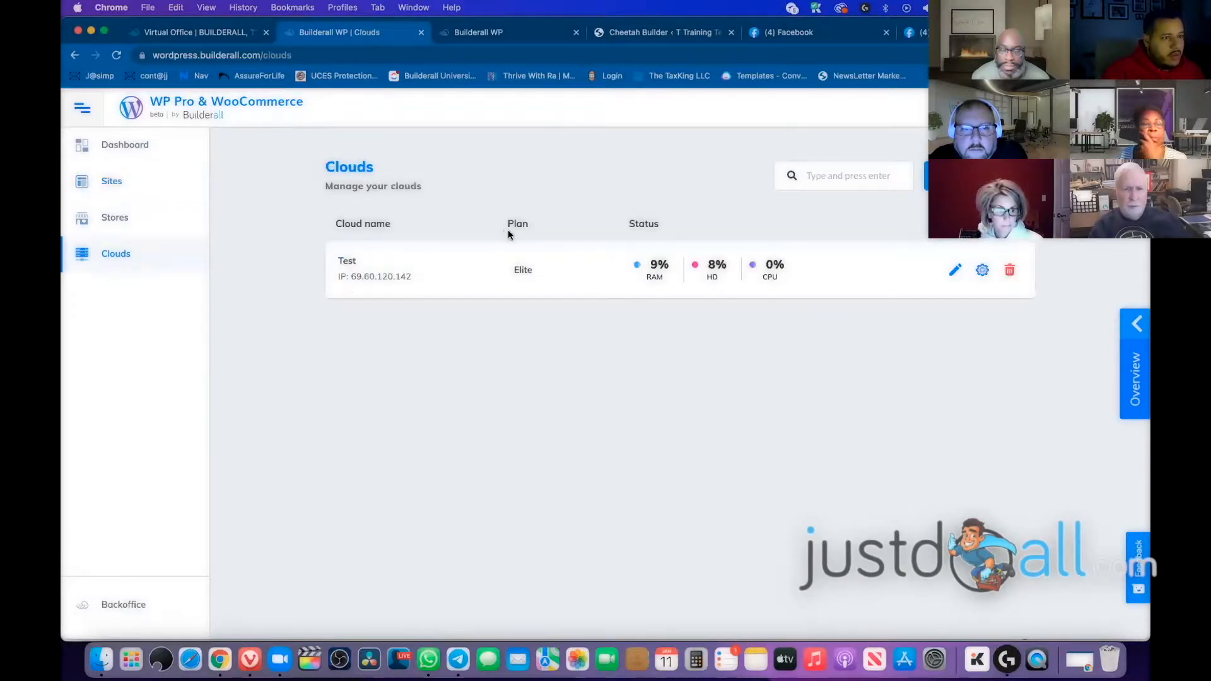
pyautogui.click(957, 272)
pyautogui.click(965, 286)
pyautogui.click(984, 272)
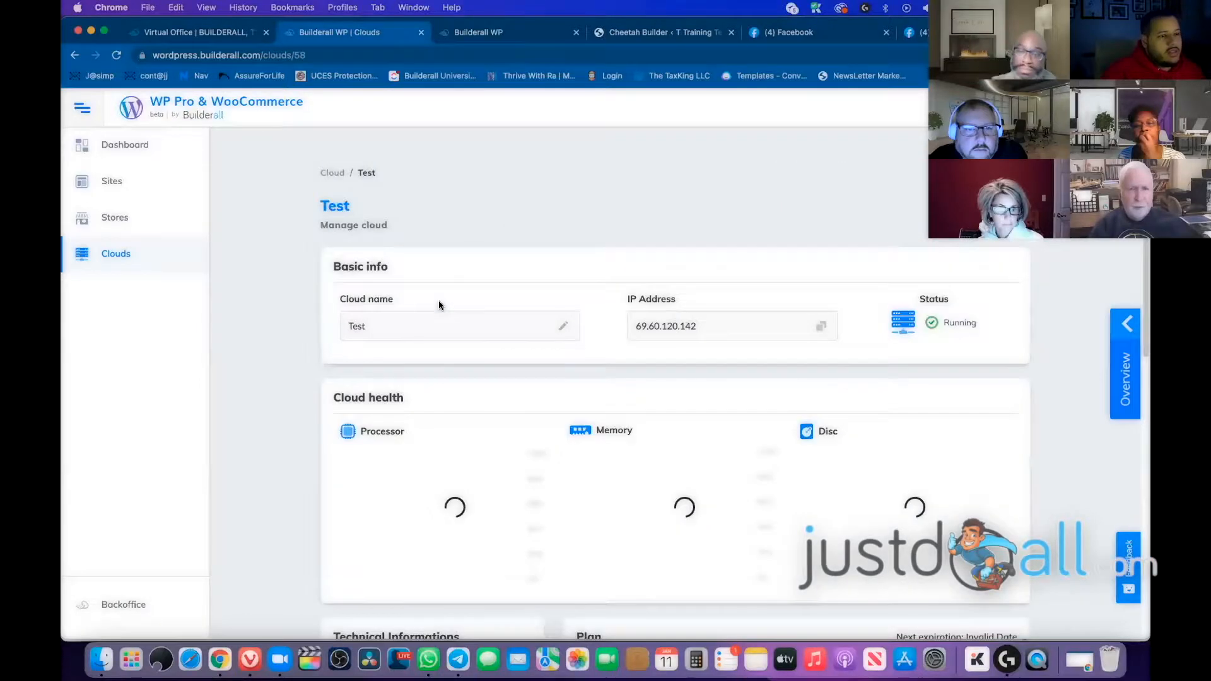
pyautogui.scroll(-2, 306, 354)
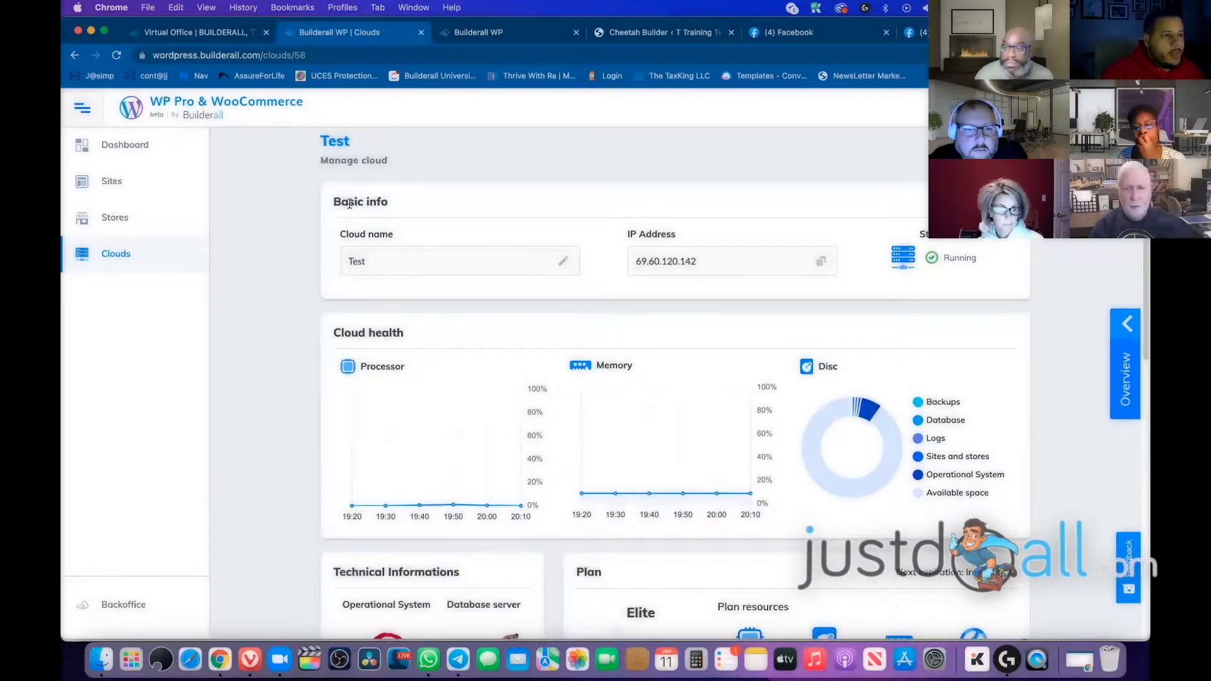
pyautogui.click(372, 263)
pyautogui.scroll(-6, 672, 255)
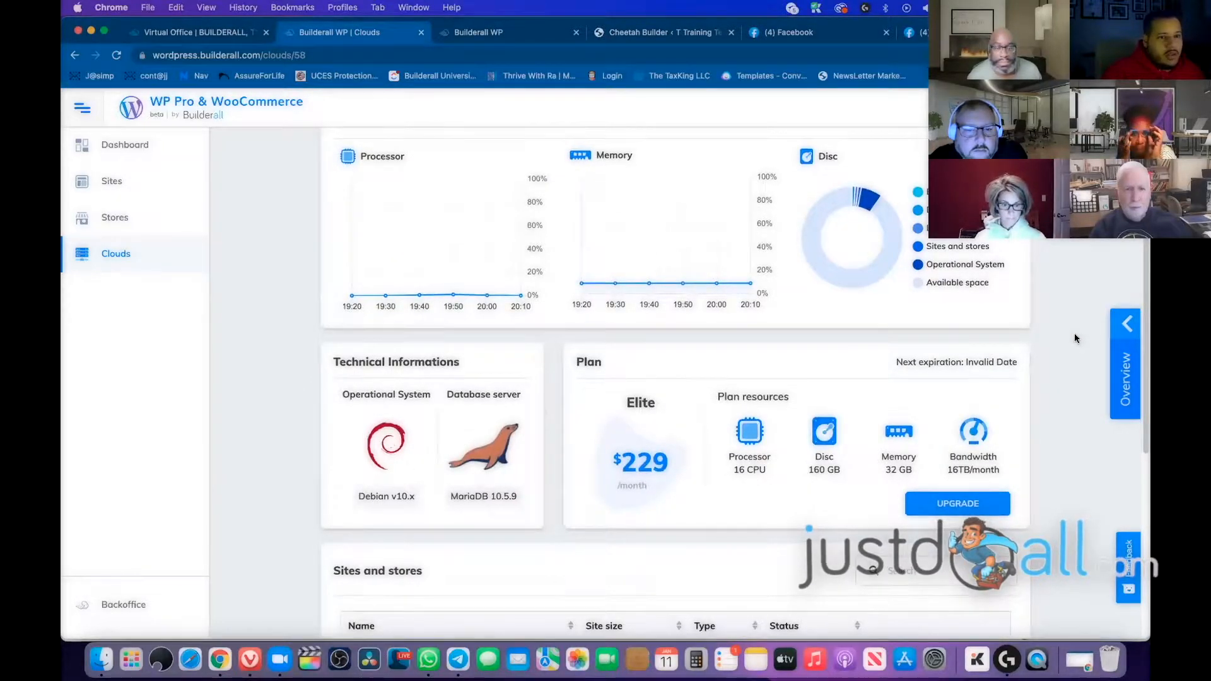
pyautogui.scroll(-1, 1074, 333)
pyautogui.scroll(-5, 252, 277)
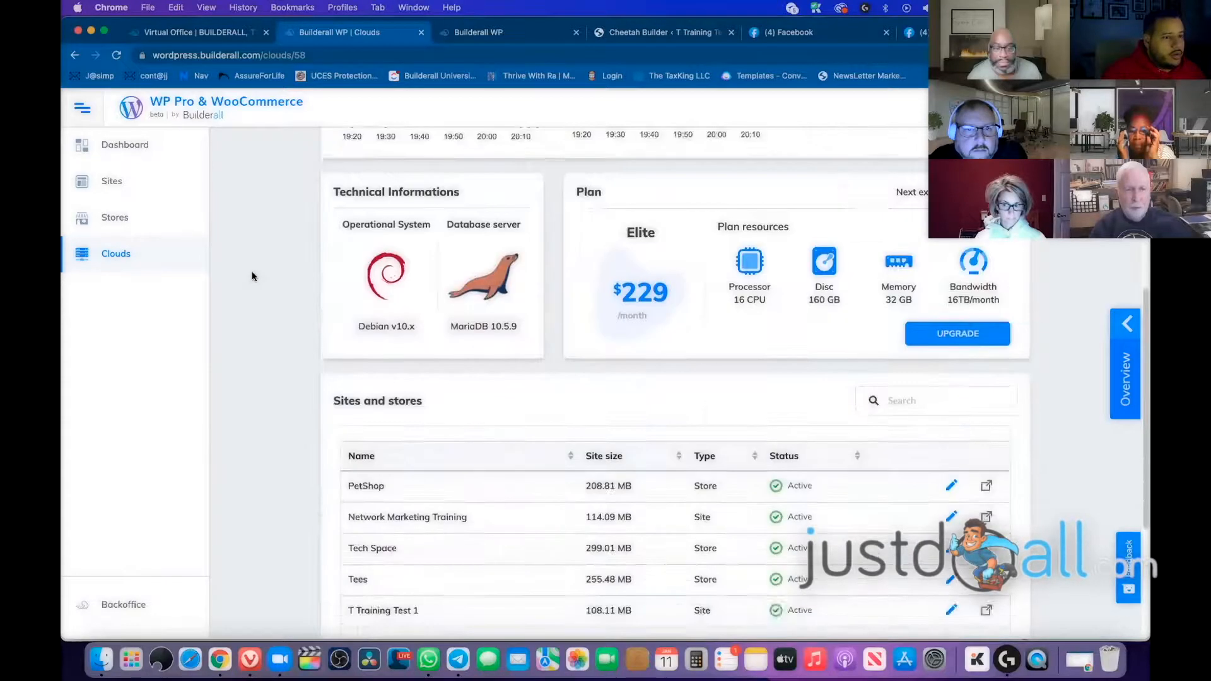
pyautogui.scroll(-1, 302, 338)
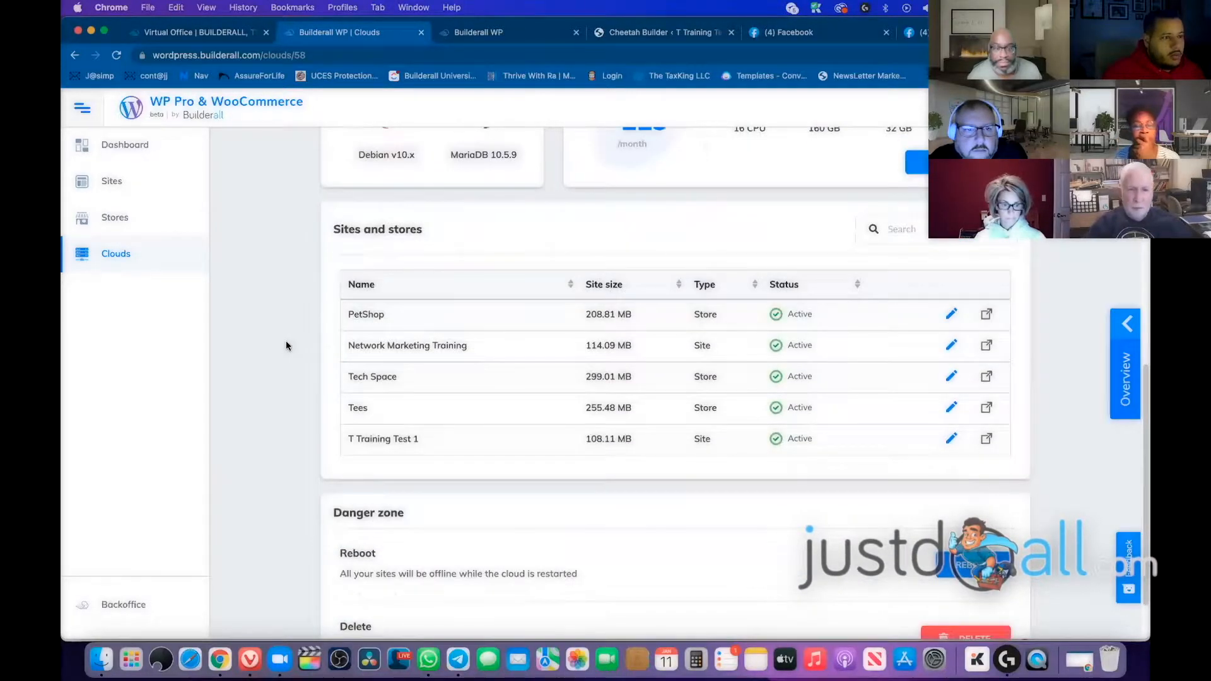
pyautogui.scroll(-2, 405, 356)
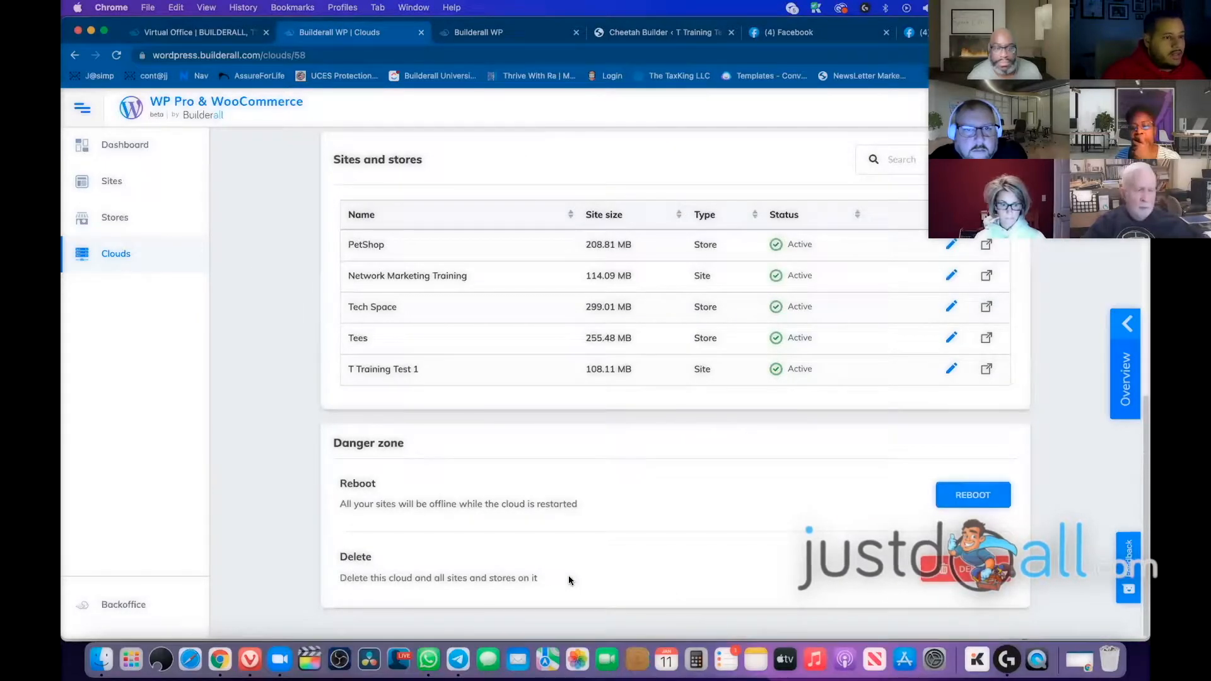
pyautogui.scroll(3, 299, 455)
pyautogui.scroll(5, 298, 452)
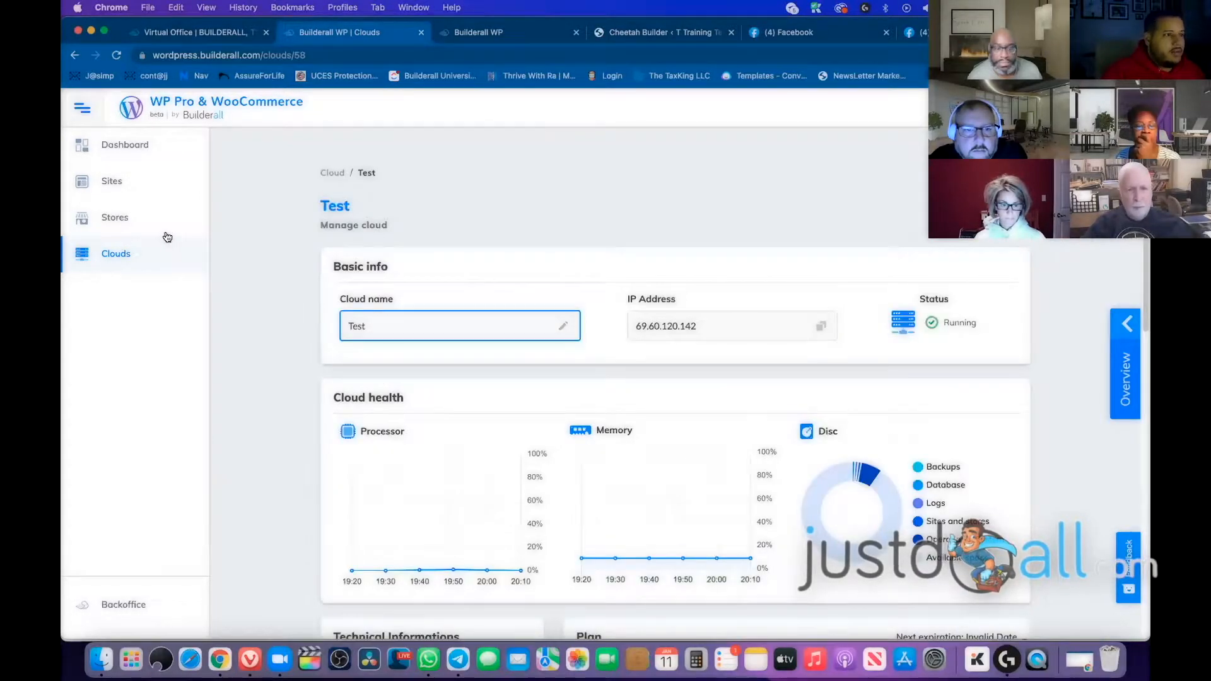
pyautogui.click(111, 181)
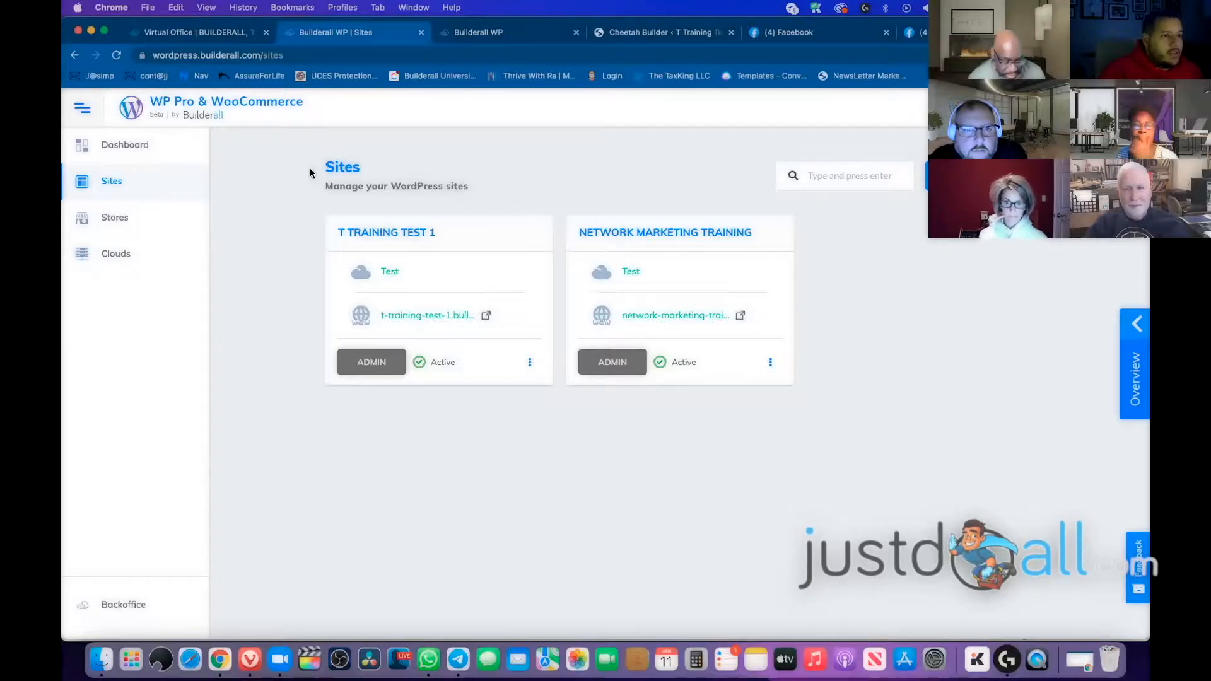
# Start a new WordPress site named 'Tuesday Night Training'
pyautogui.moveTo(482, 191); pyautogui.dragTo(317, 172)
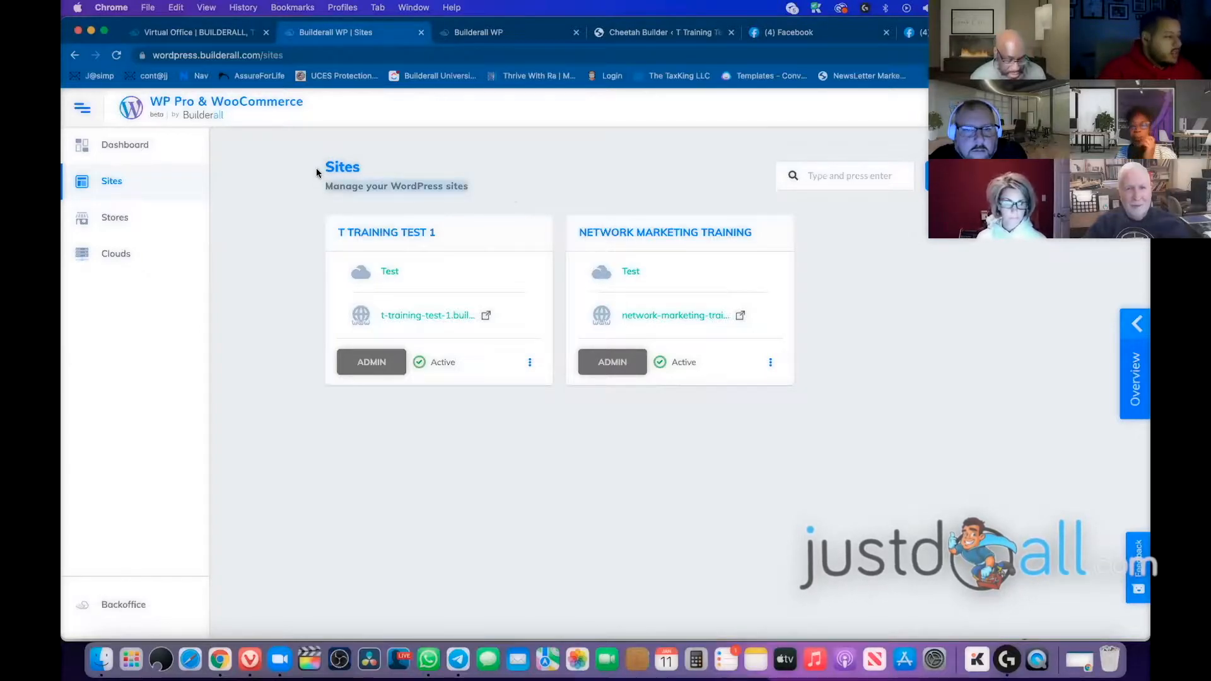
pyautogui.click(477, 195)
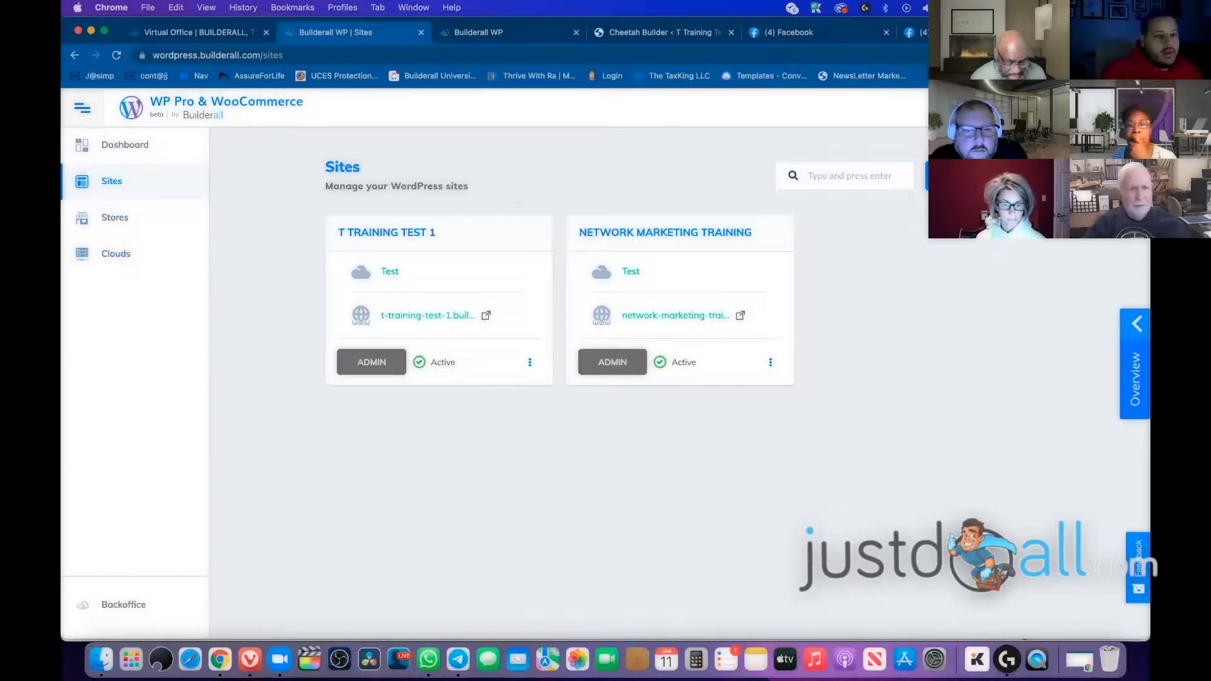
pyautogui.click(980, 176)
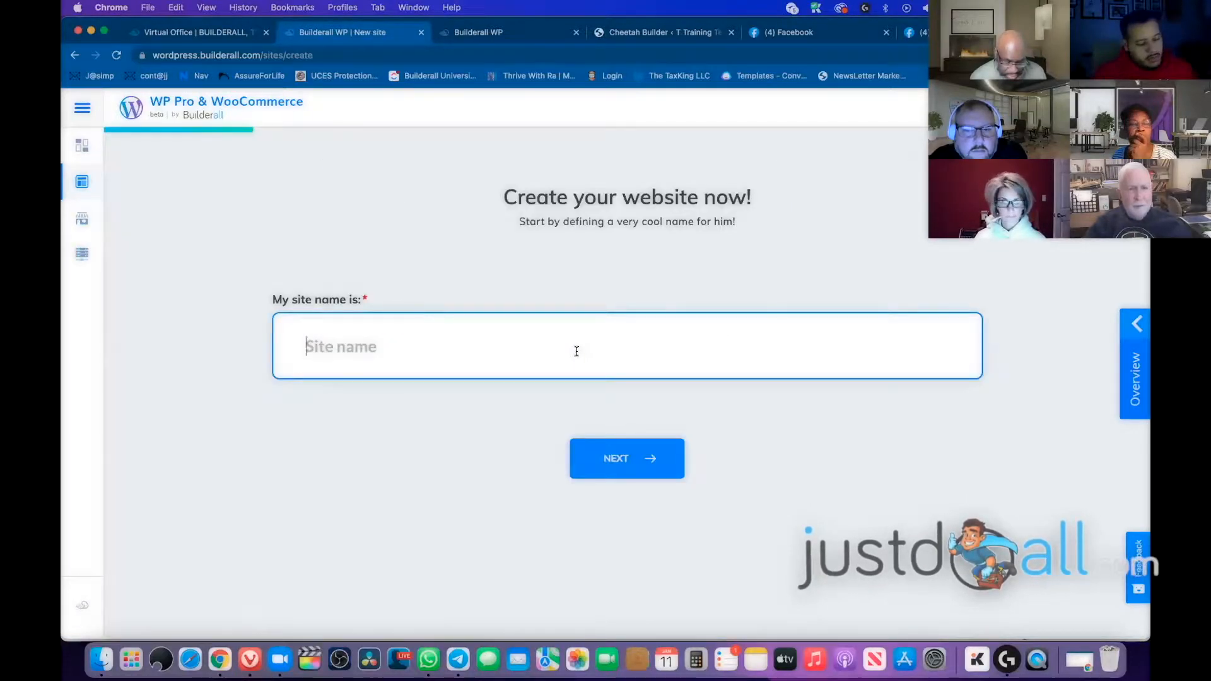
pyautogui.write('Tue')
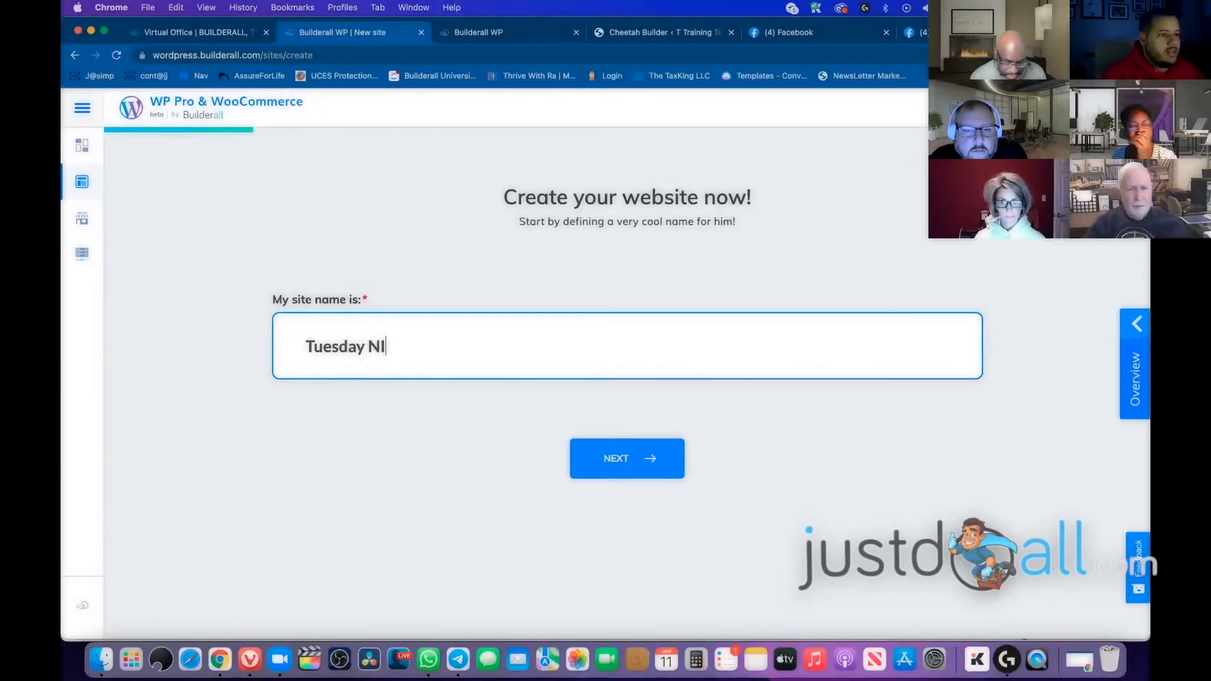
pyautogui.write('sday Night Training')
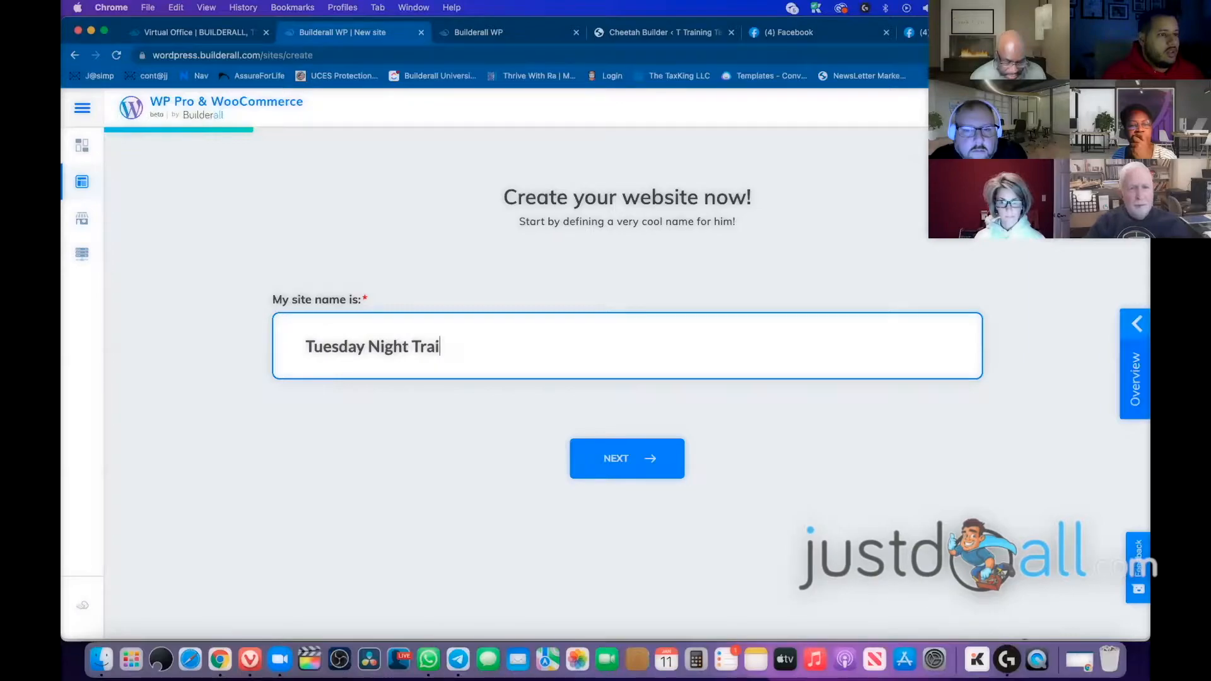
pyautogui.click(637, 459)
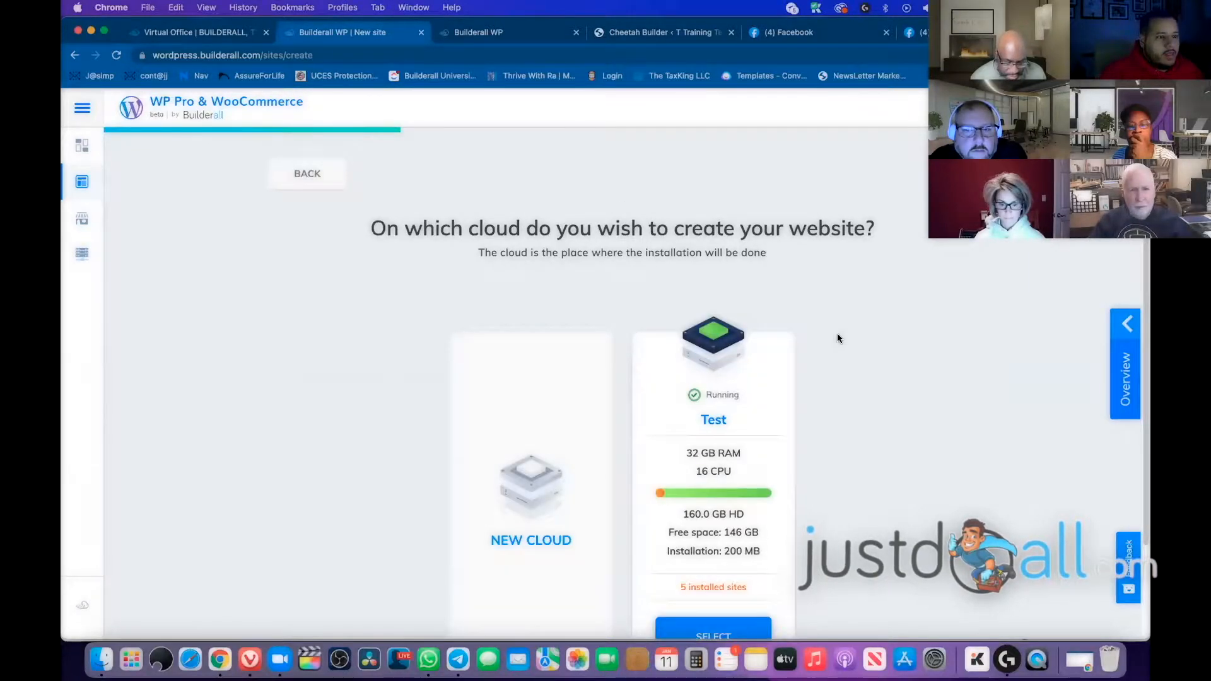
# Select the Test cloud as the new site's installation location
pyautogui.scroll(-2, 837, 334)
pyautogui.scroll(2, 836, 320)
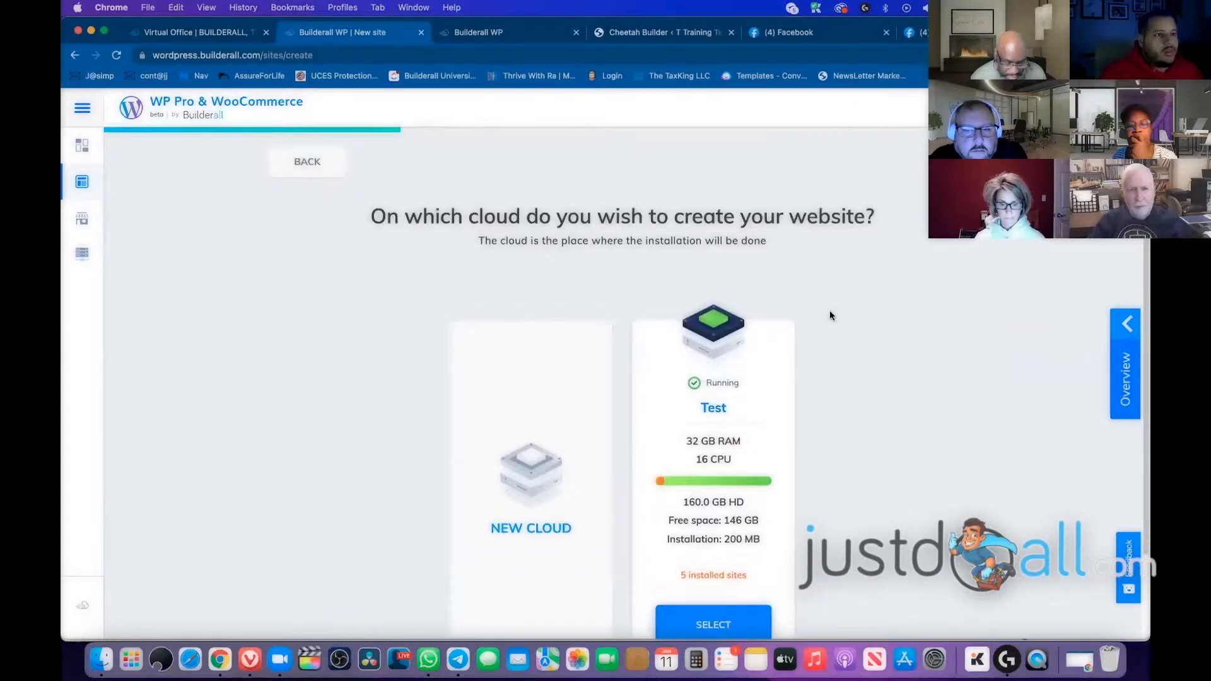
pyautogui.scroll(-2, 769, 357)
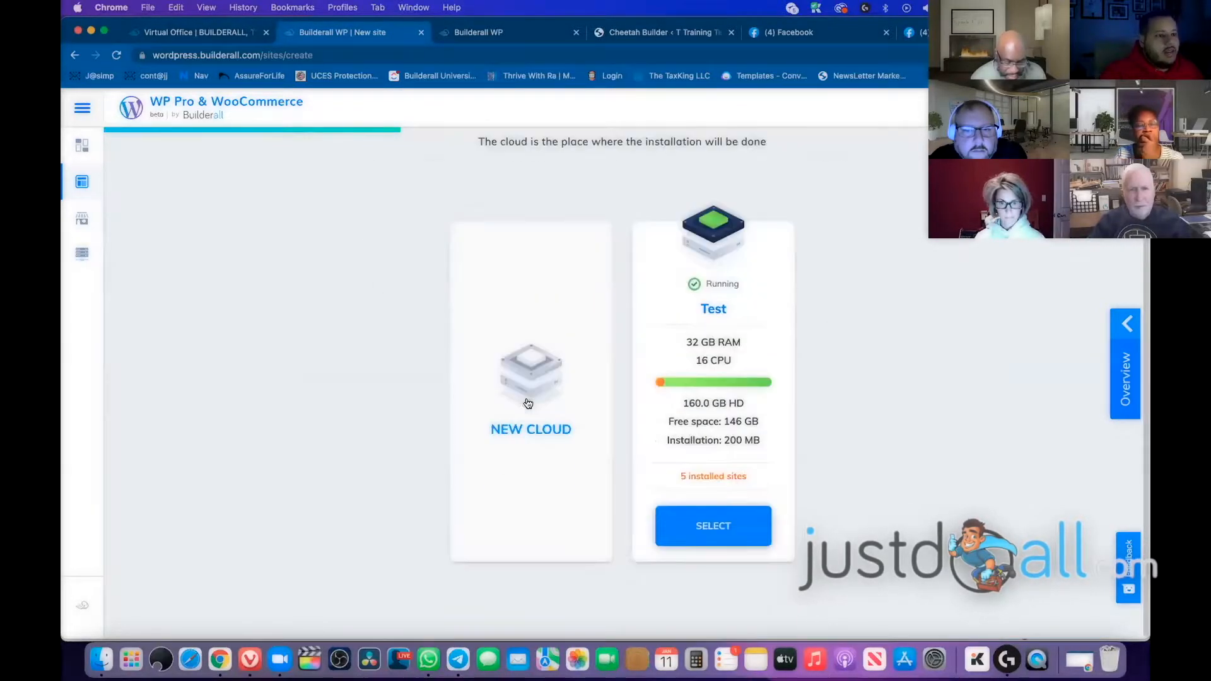
pyautogui.scroll(2, 798, 324)
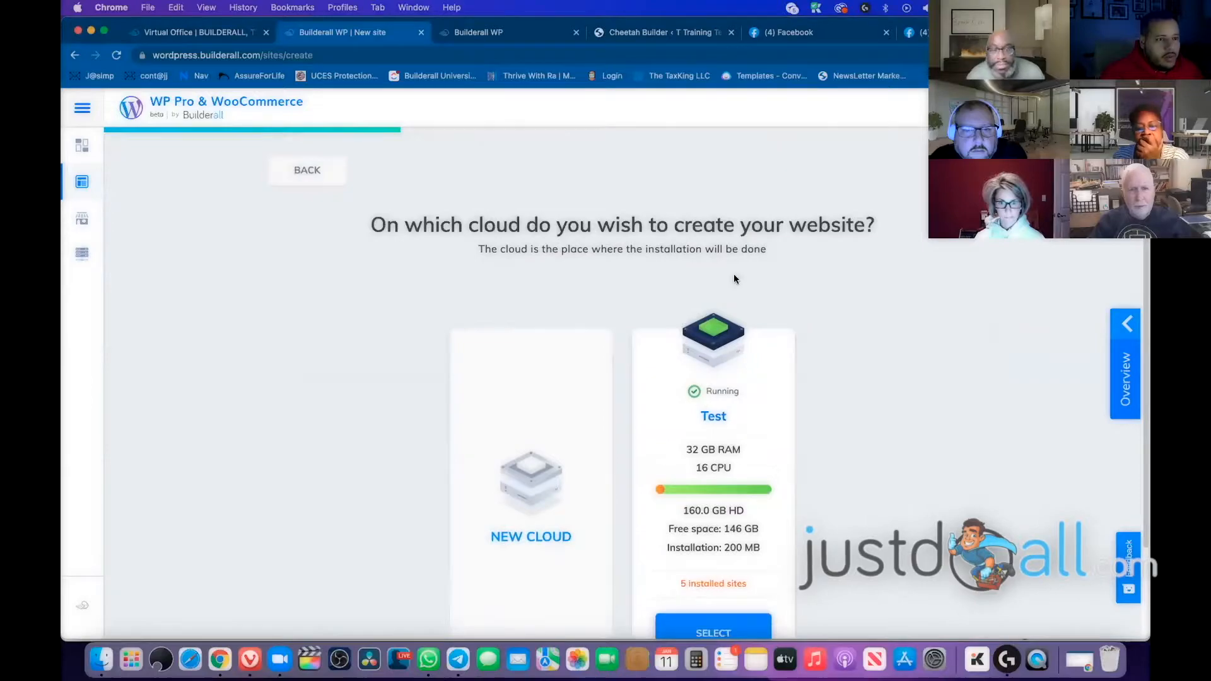
pyautogui.scroll(-2, 717, 563)
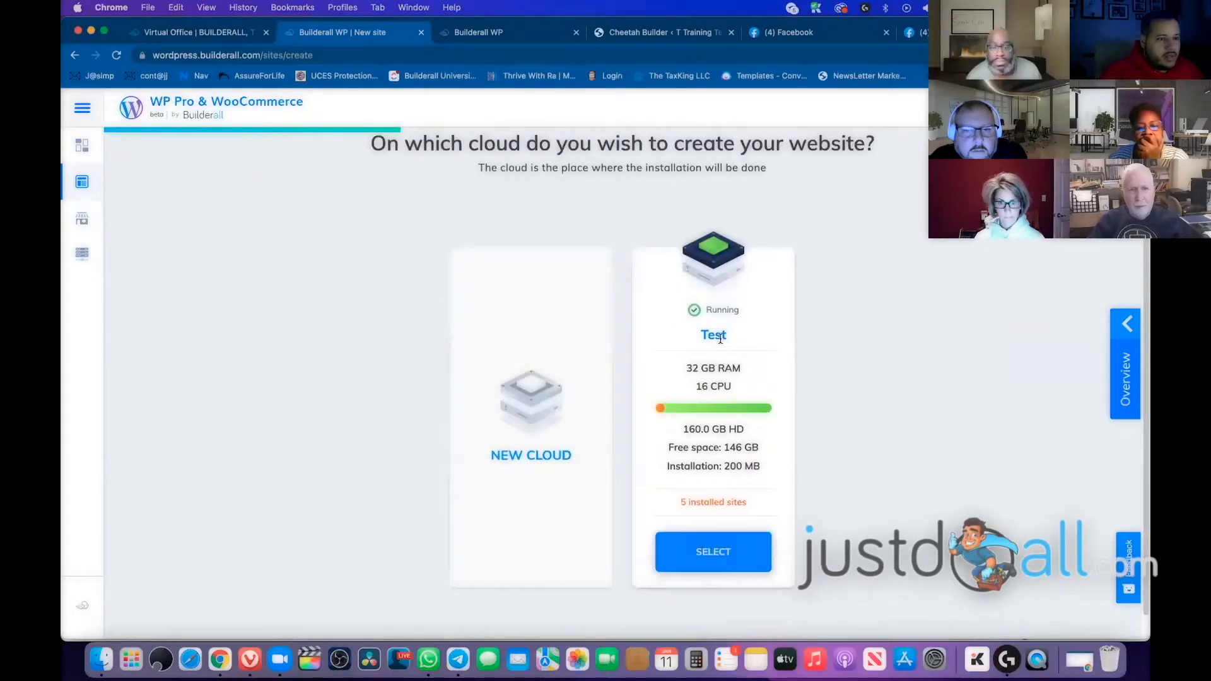
pyautogui.click(716, 564)
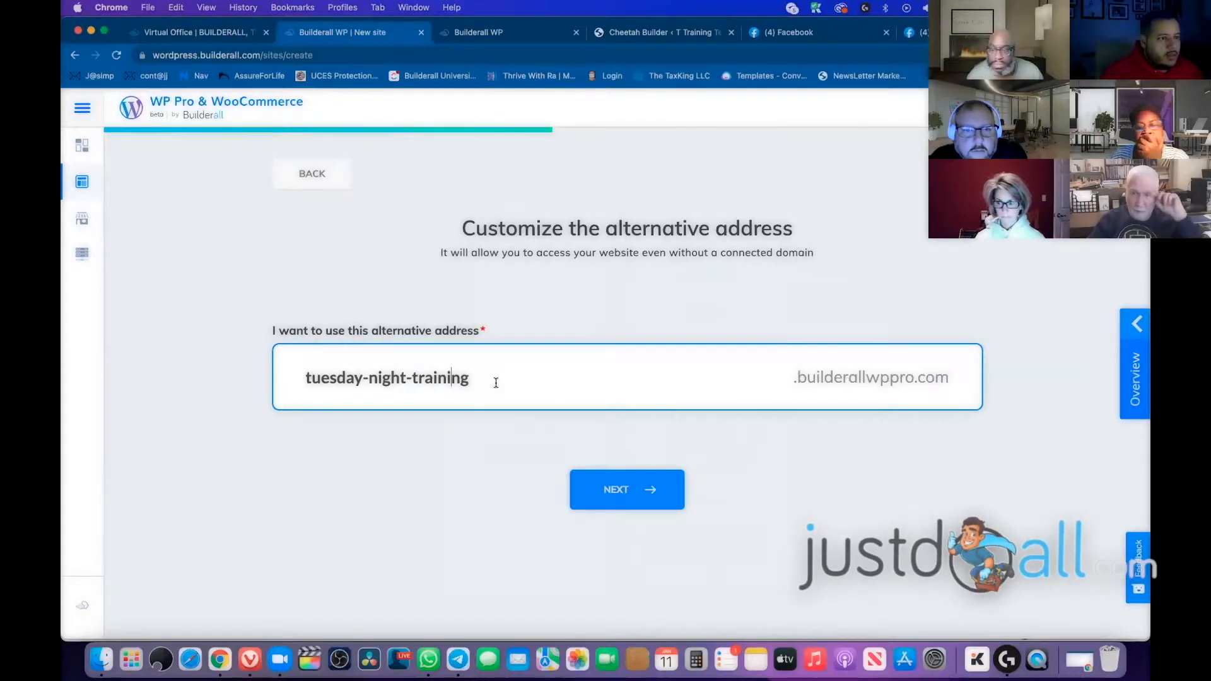
# Replace the prefilled alternative address with 'Tuesdayn' and continue to the domain step
pyautogui.moveTo(492, 378); pyautogui.dragTo(275, 383)
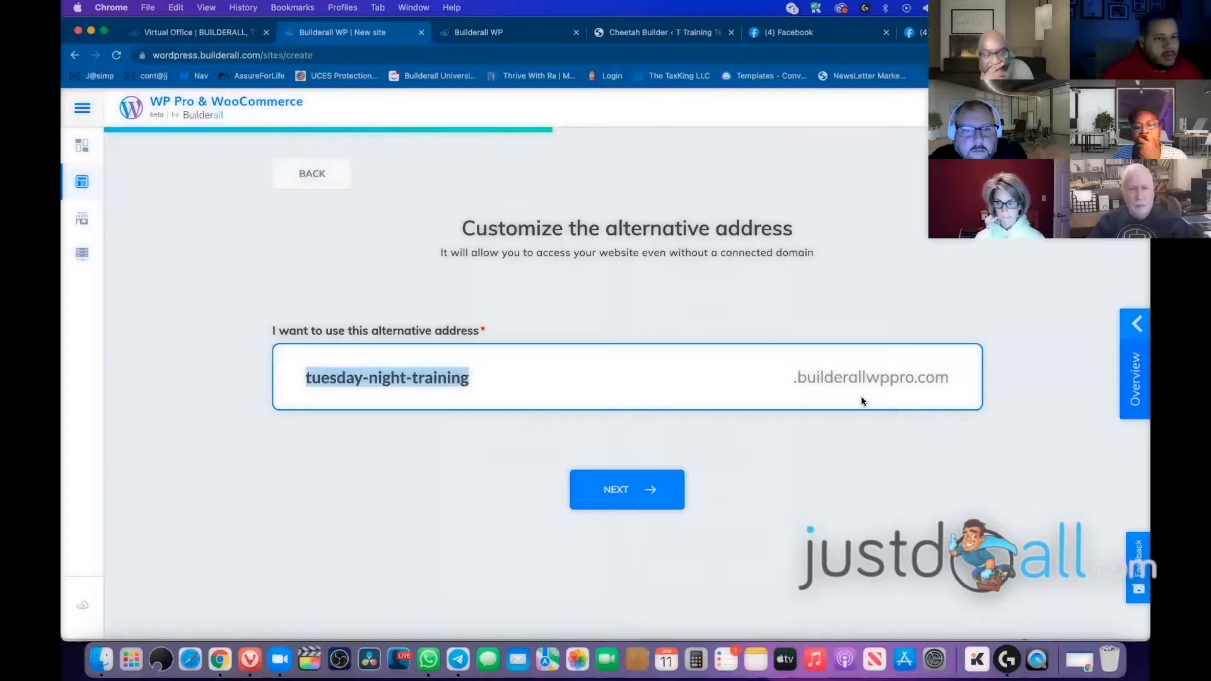
pyautogui.tripleClick(482, 385)
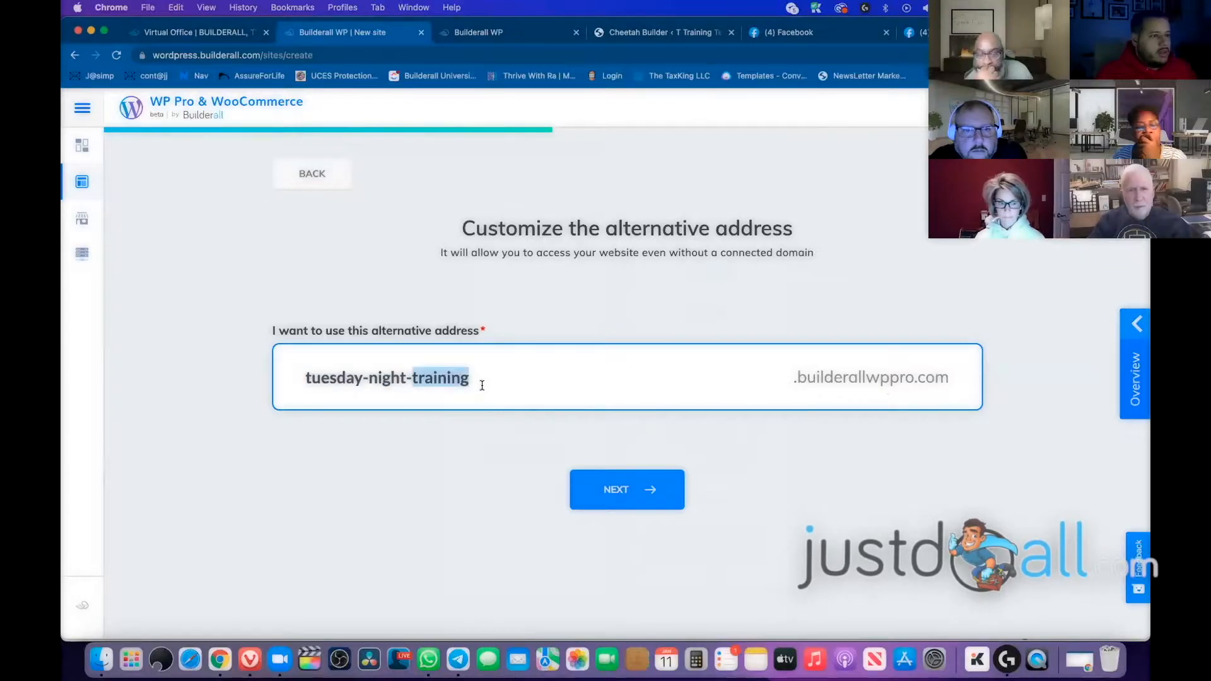
pyautogui.write('Tue')
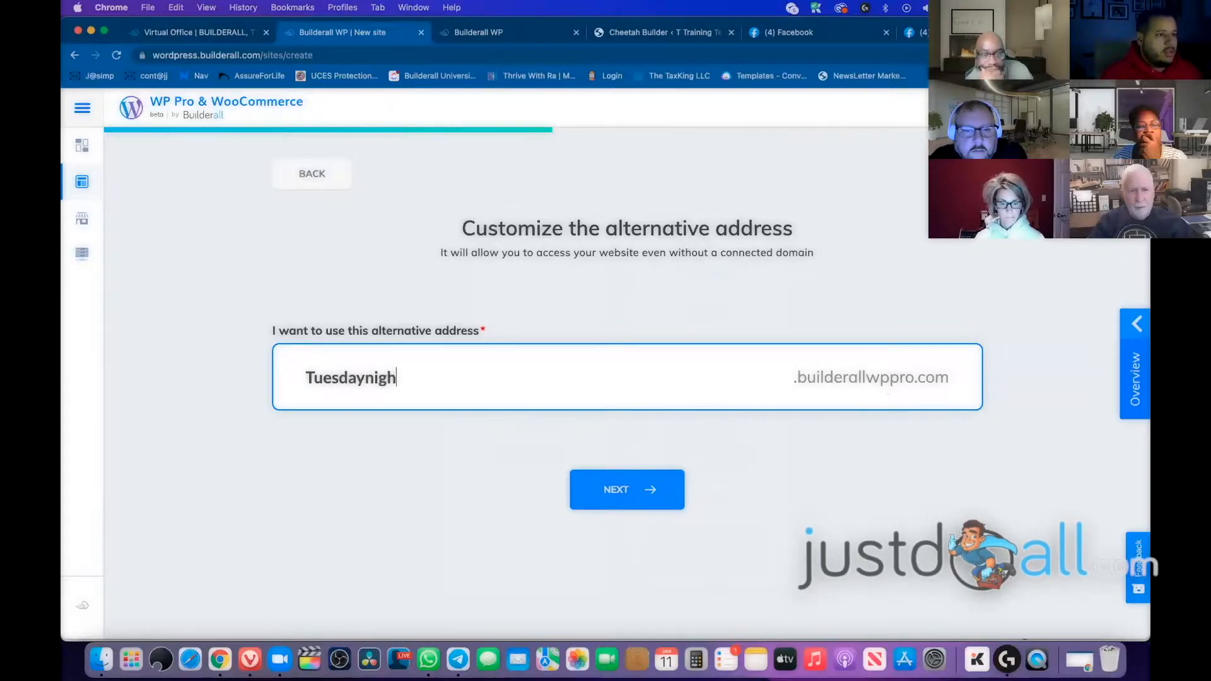
pyautogui.write('sdayn')
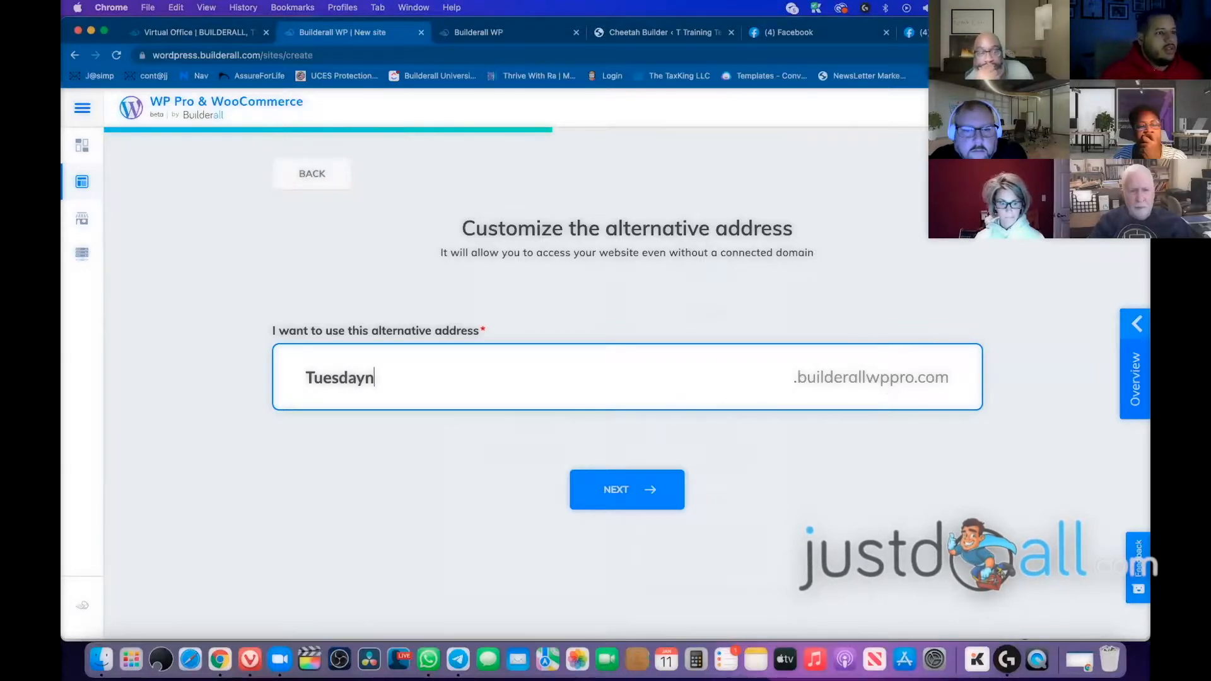
pyautogui.click(636, 500)
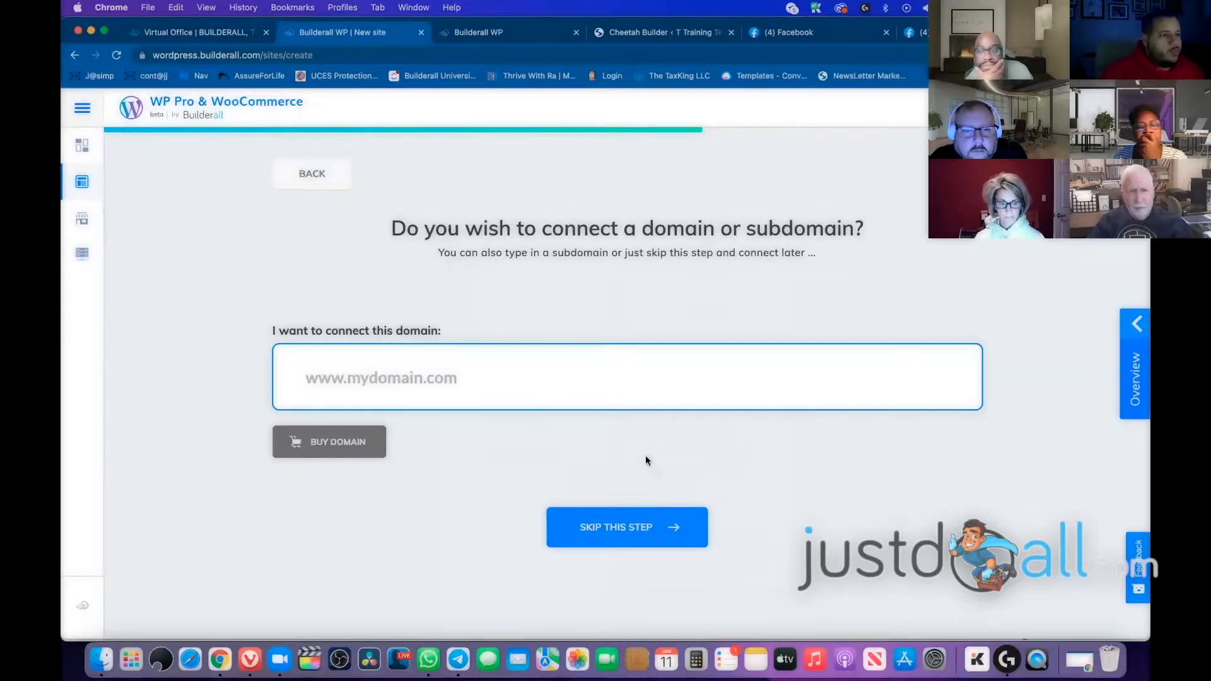
# Open the Builderall Dashboard in a new browser tab
pyautogui.moveTo(269, 333); pyautogui.dragTo(310, 334)
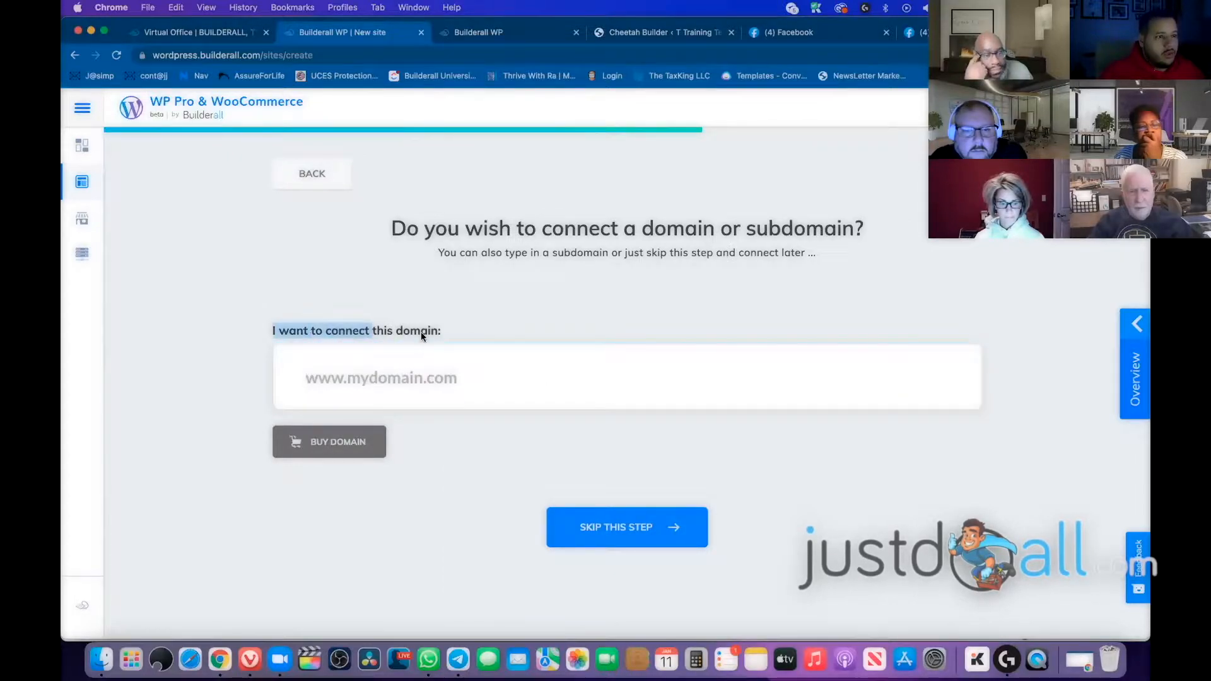
pyautogui.click(431, 440)
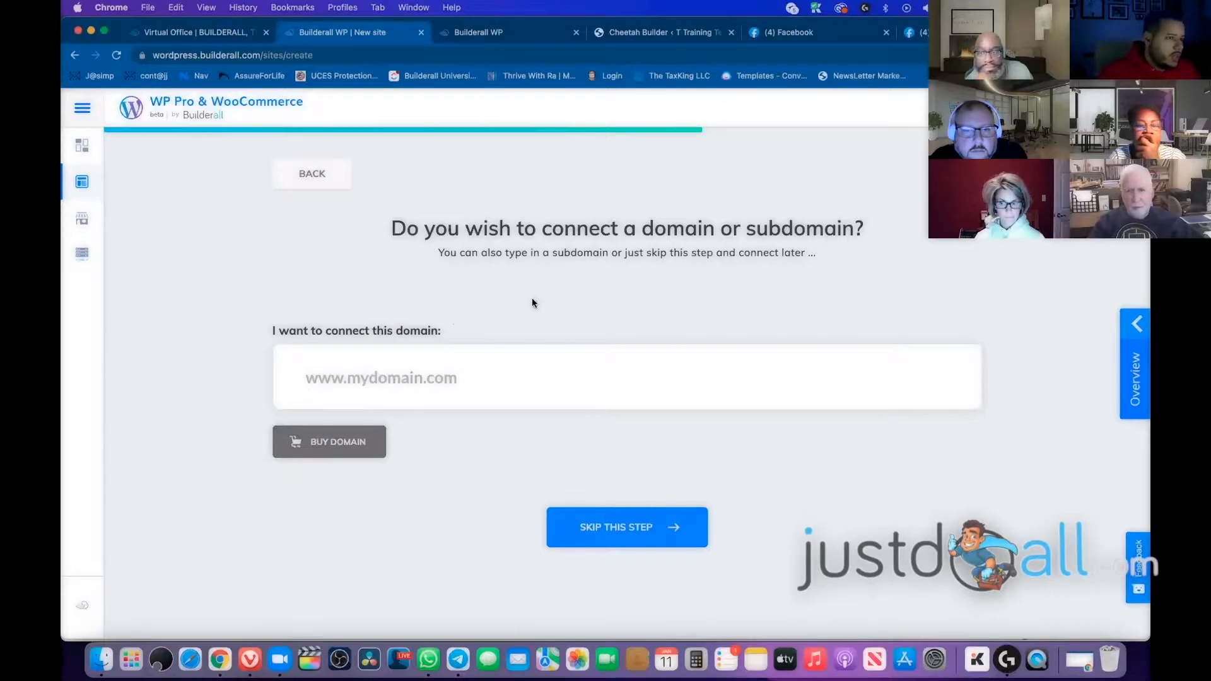
pyautogui.moveTo(405, 233); pyautogui.dragTo(457, 337)
pyautogui.click(457, 337)
pyautogui.click(326, 456)
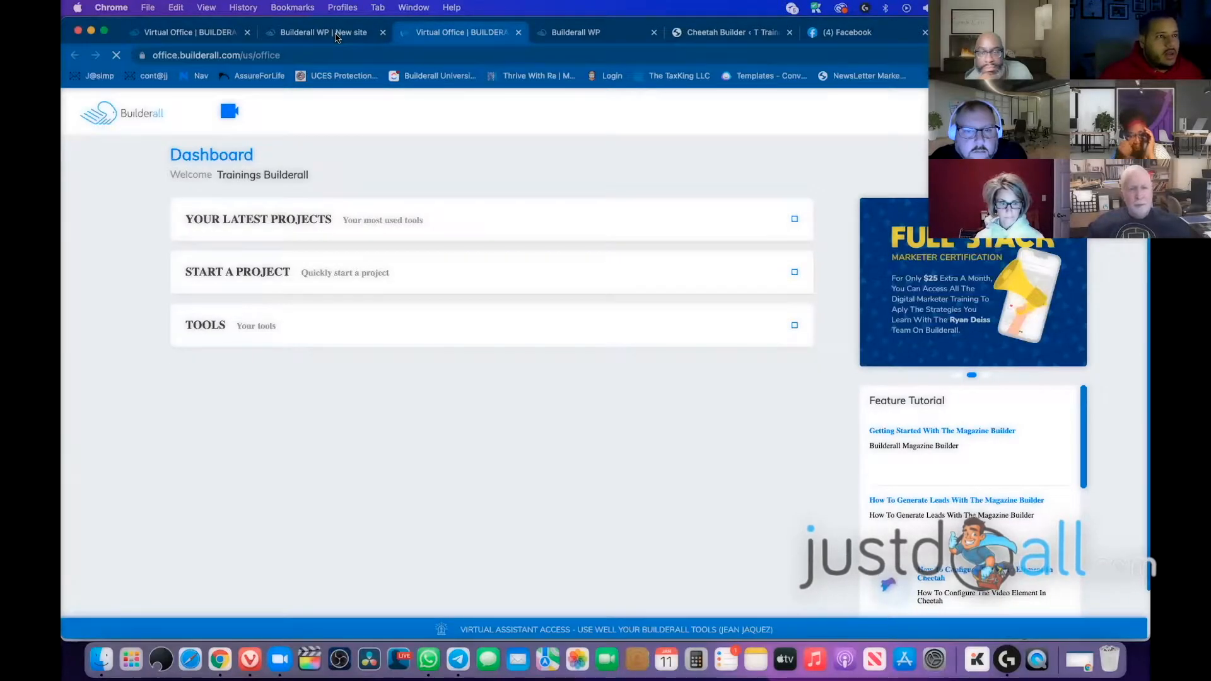
pyautogui.click(337, 35)
pyautogui.click(415, 380)
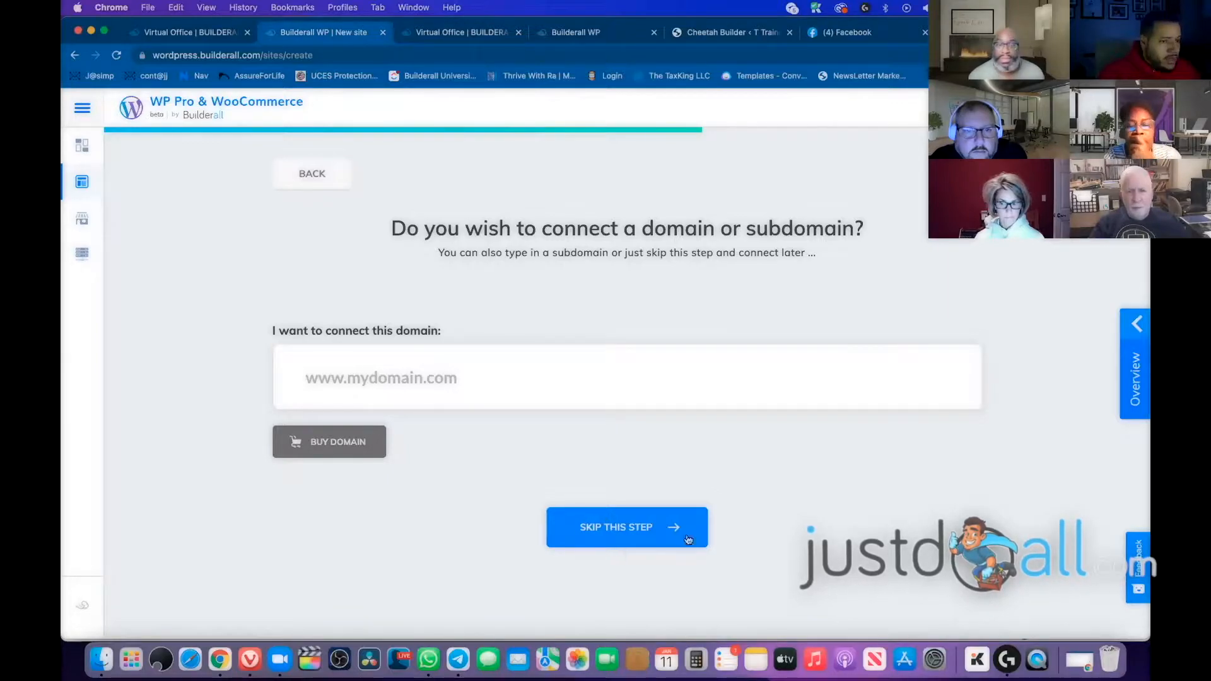
# Skip the domain connection and append '1' to the admin username
pyautogui.click(640, 533)
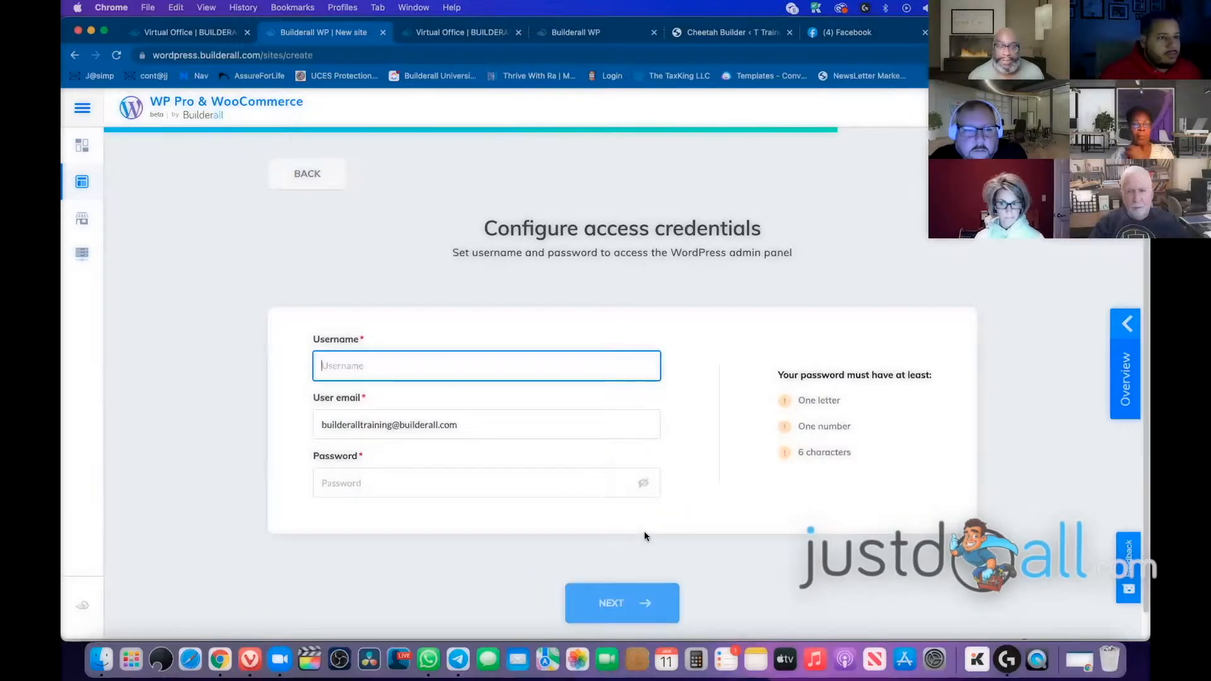
pyautogui.moveTo(481, 228); pyautogui.dragTo(770, 235)
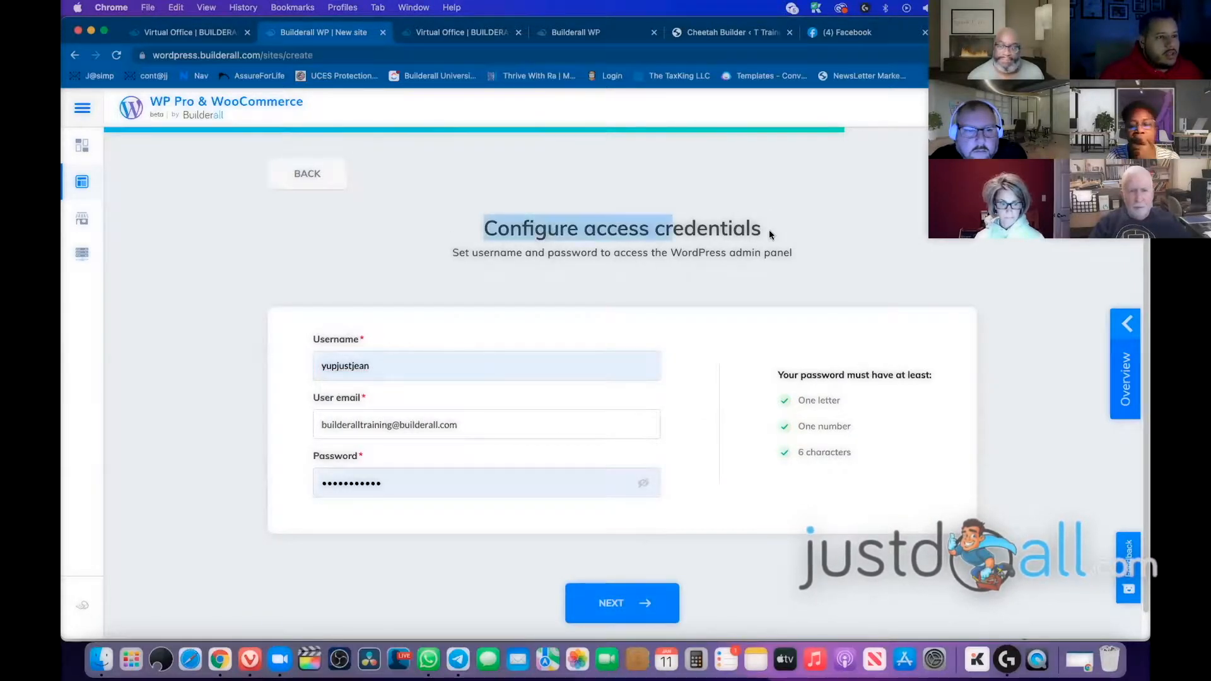
pyautogui.click(422, 365)
pyautogui.write('1')
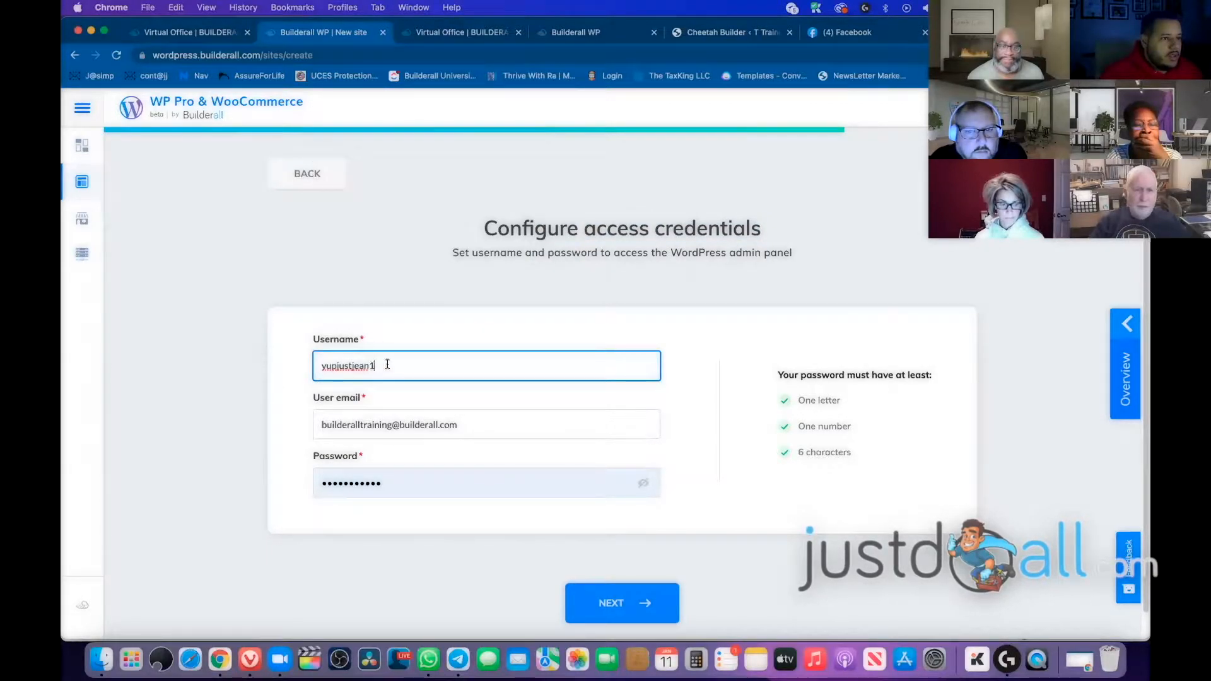
# Replace the autofilled admin password with a new one and submit the credentials
pyautogui.click(425, 427)
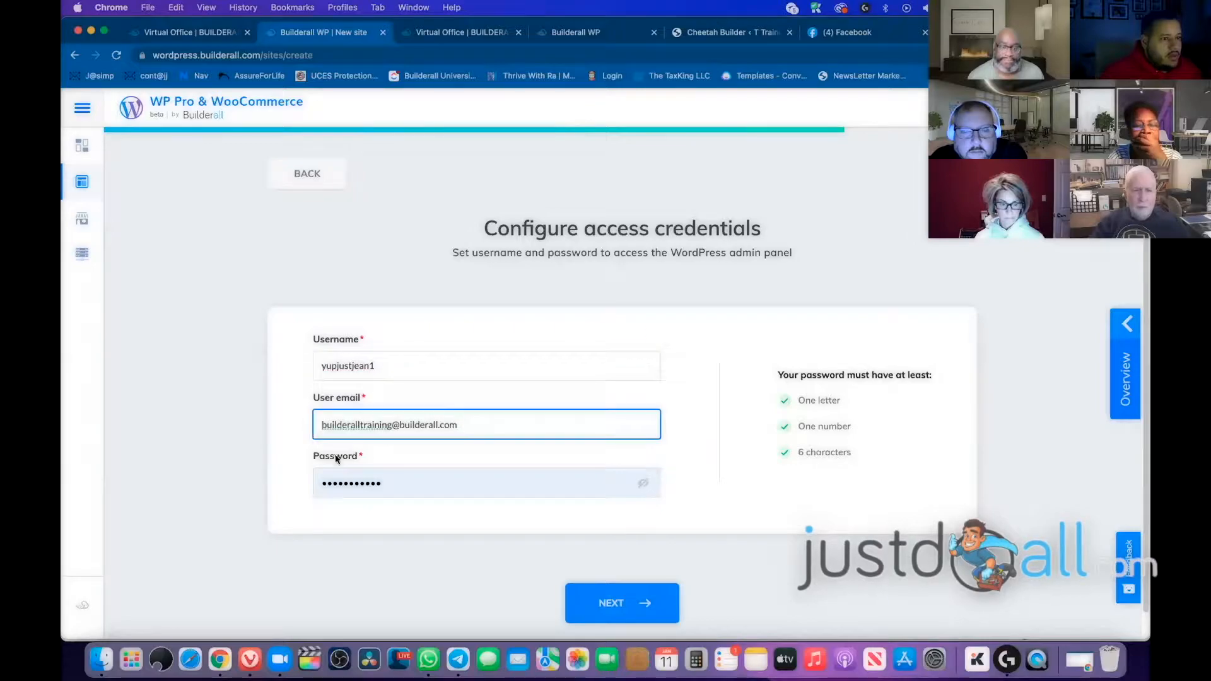
pyautogui.click(412, 482)
pyautogui.press('BackSpace')
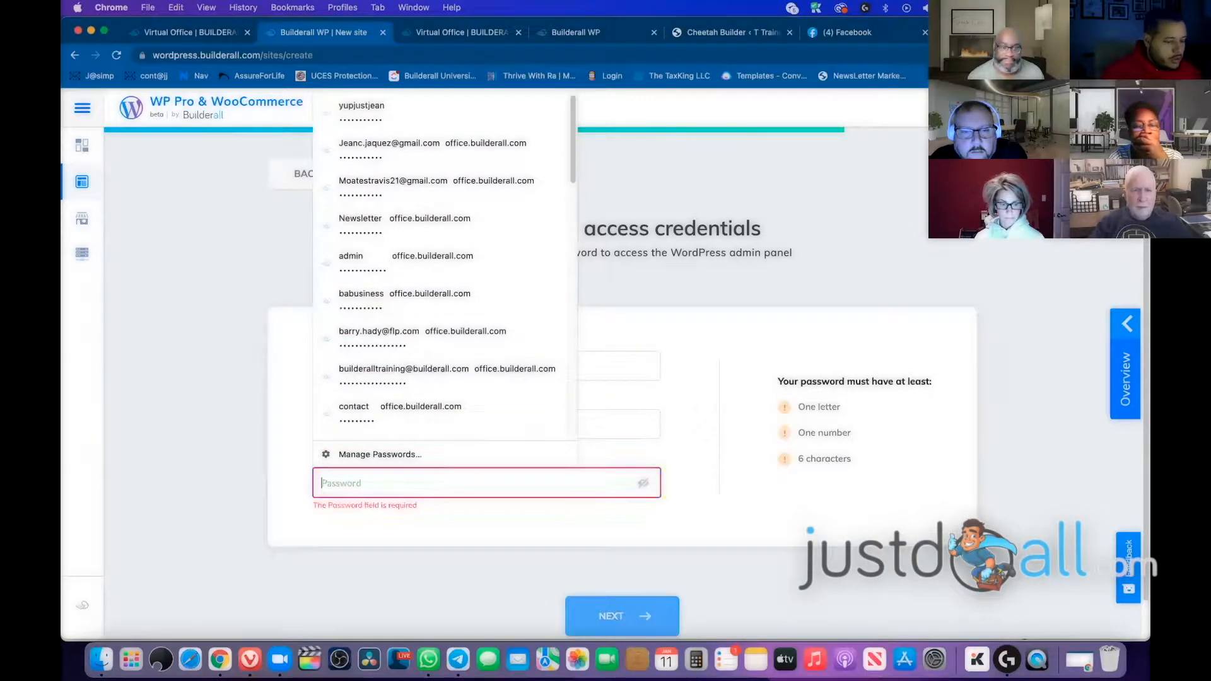
pyautogui.write('**********')
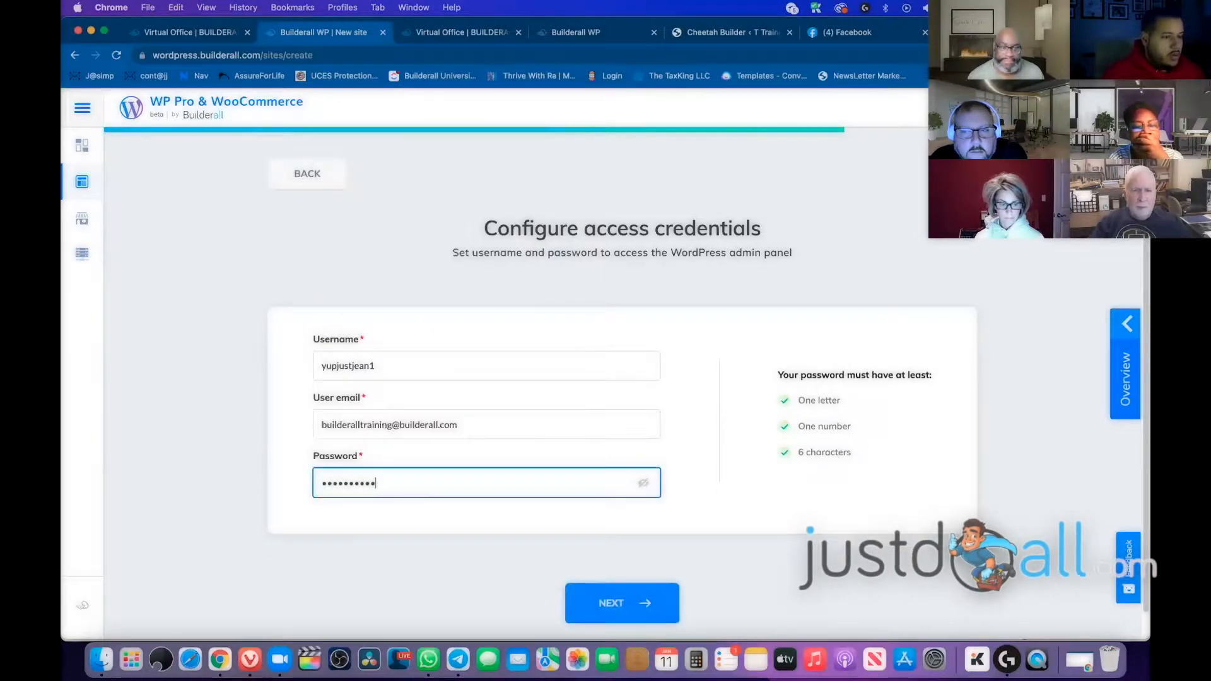
pyautogui.press('super+a')
pyautogui.write('***********')
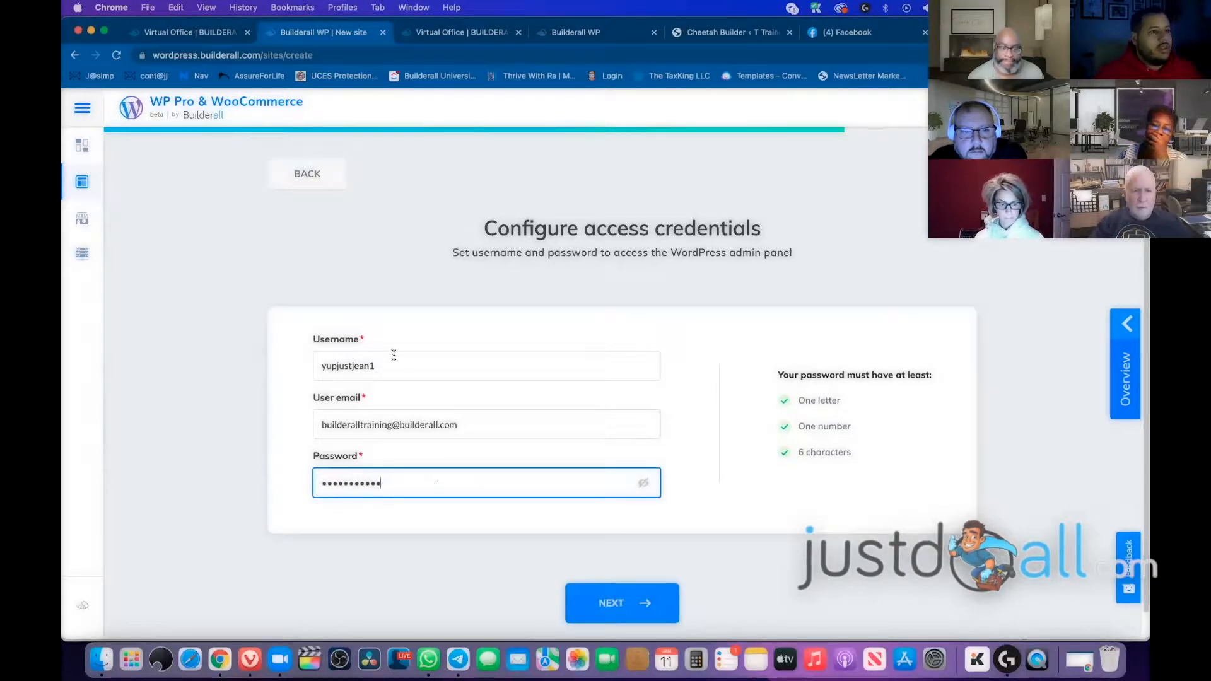
pyautogui.click(428, 361)
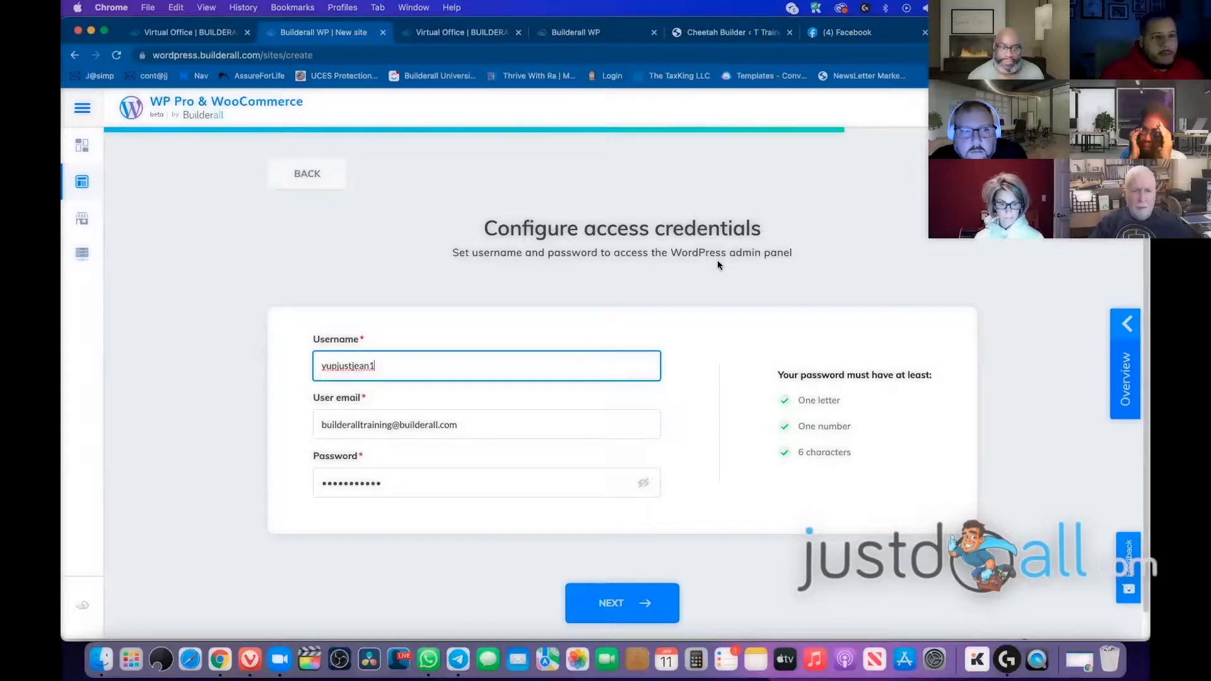
pyautogui.scroll(-1, 622, 494)
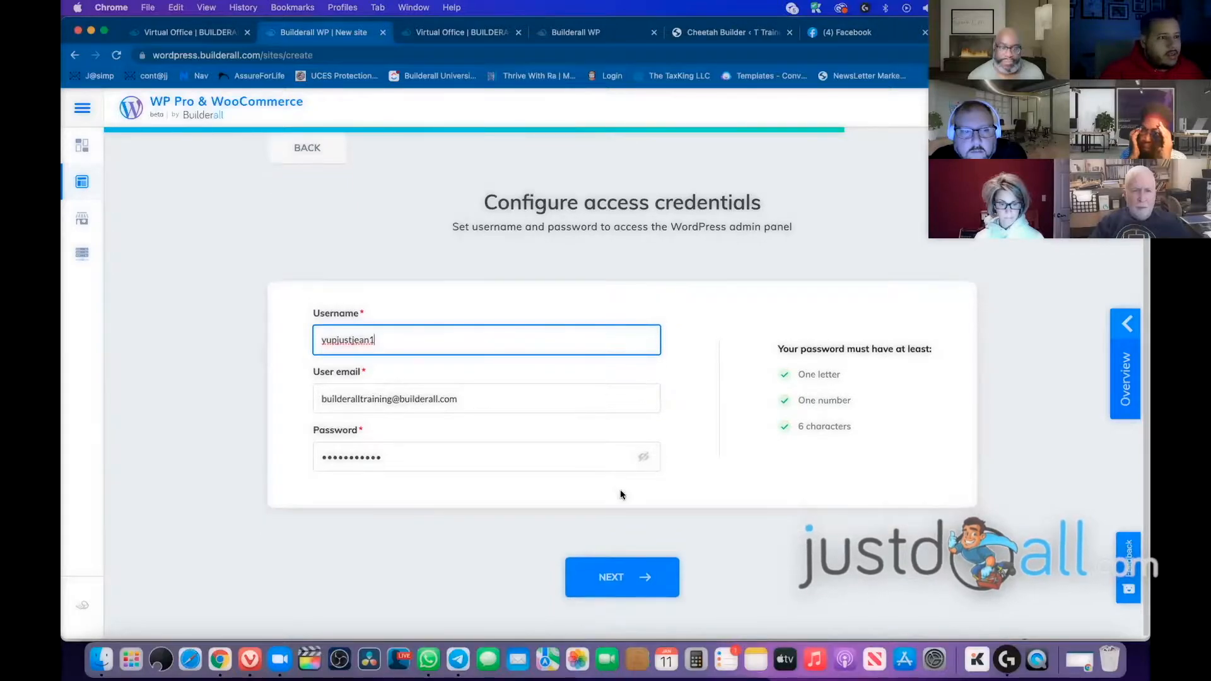
pyautogui.click(620, 583)
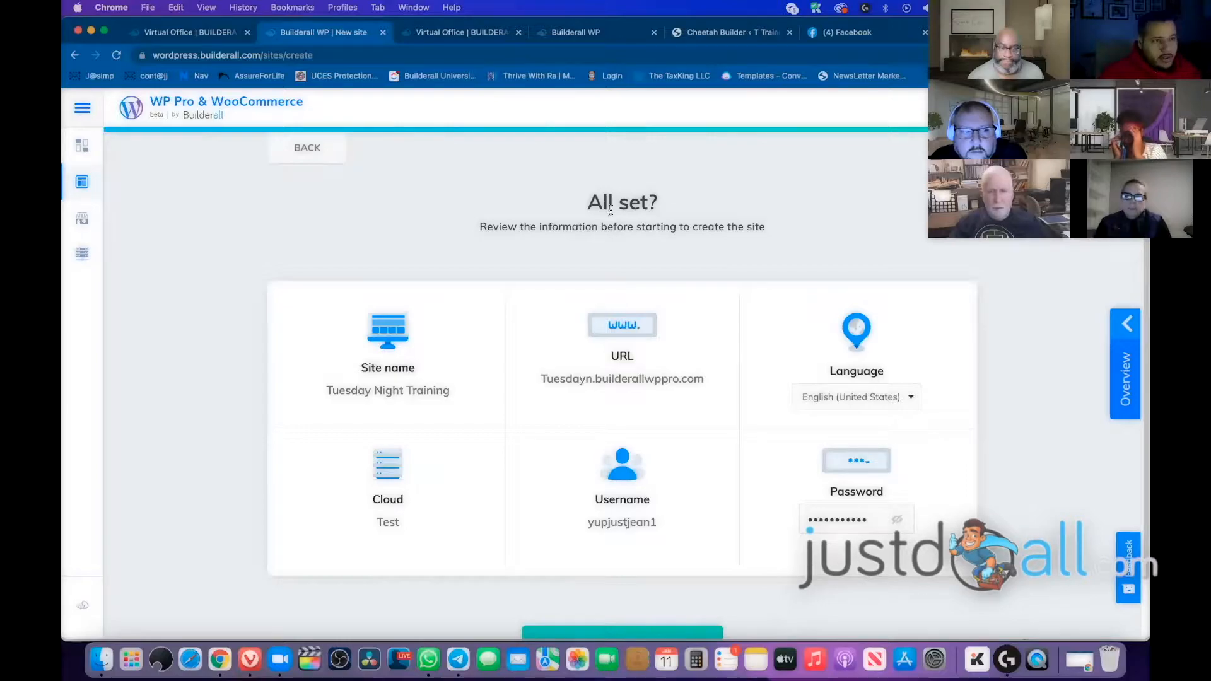
# Review the All set? summary and create the Tuesday Night Training website now
pyautogui.moveTo(589, 203); pyautogui.dragTo(724, 200)
pyautogui.click(514, 221)
pyautogui.scroll(-2, 860, 392)
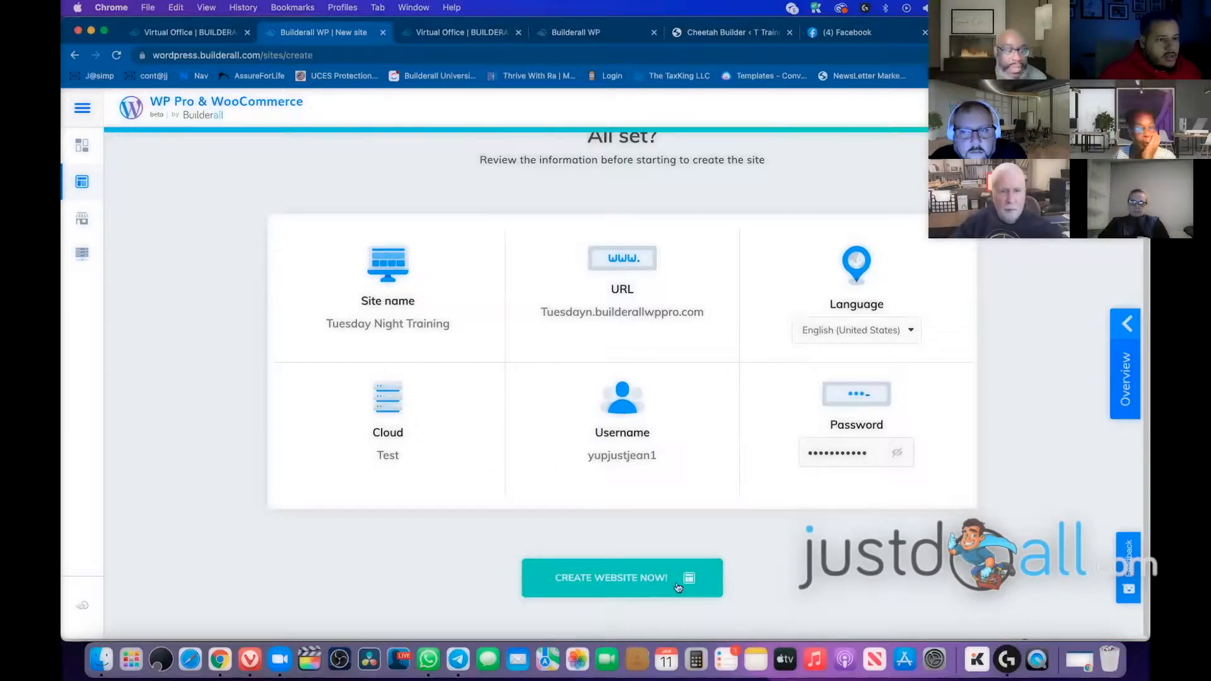
pyautogui.click(597, 578)
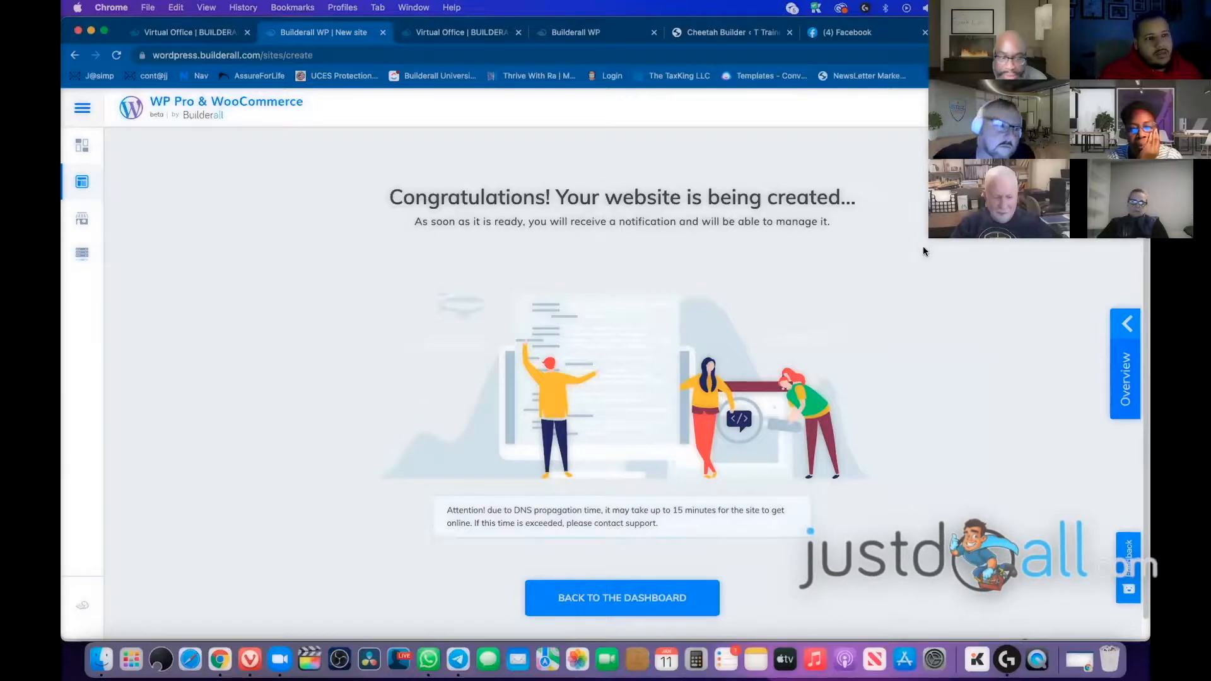
pyautogui.scroll(-1, 892, 330)
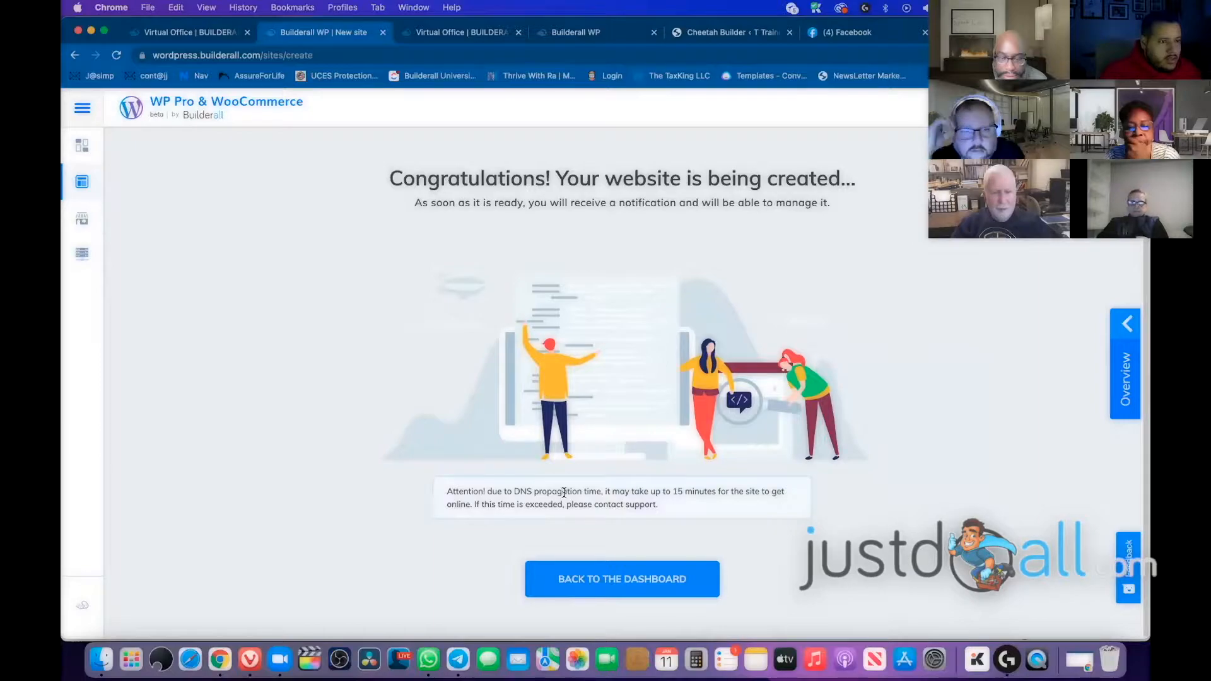
pyautogui.moveTo(564, 492); pyautogui.dragTo(492, 497)
pyautogui.click(679, 510)
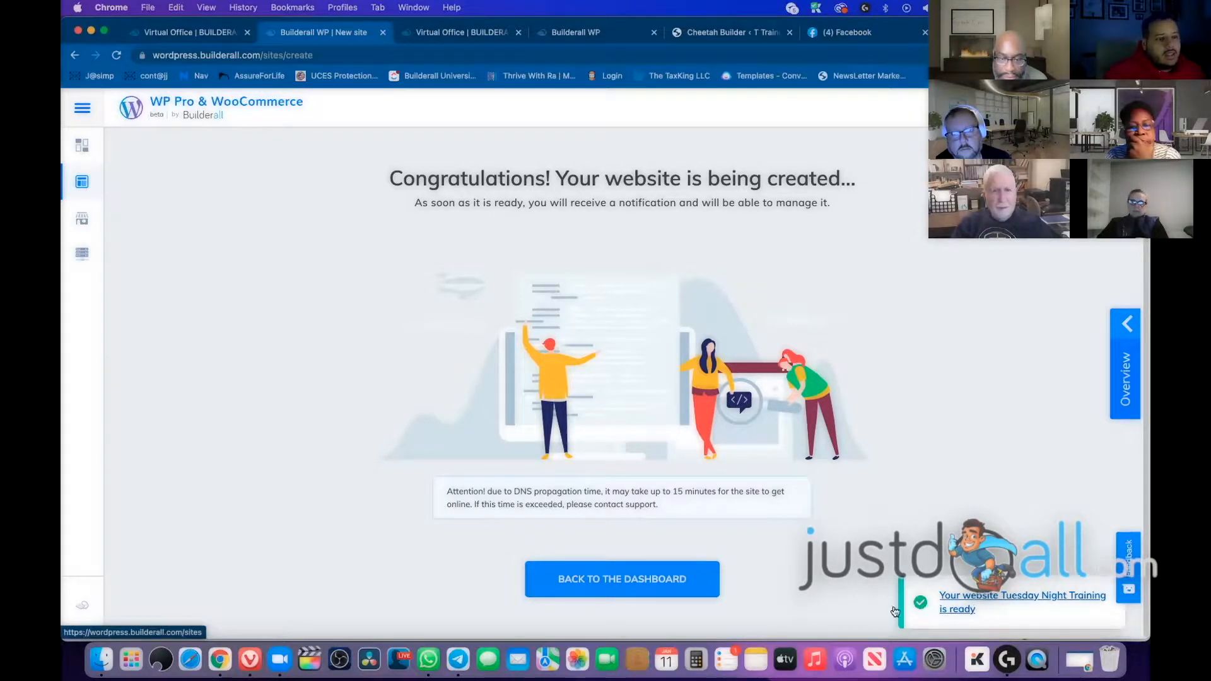
# Open the sites list, dismiss the Overview panel, and launch Tuesday Night Training's WordPress admin
pyautogui.click(971, 579)
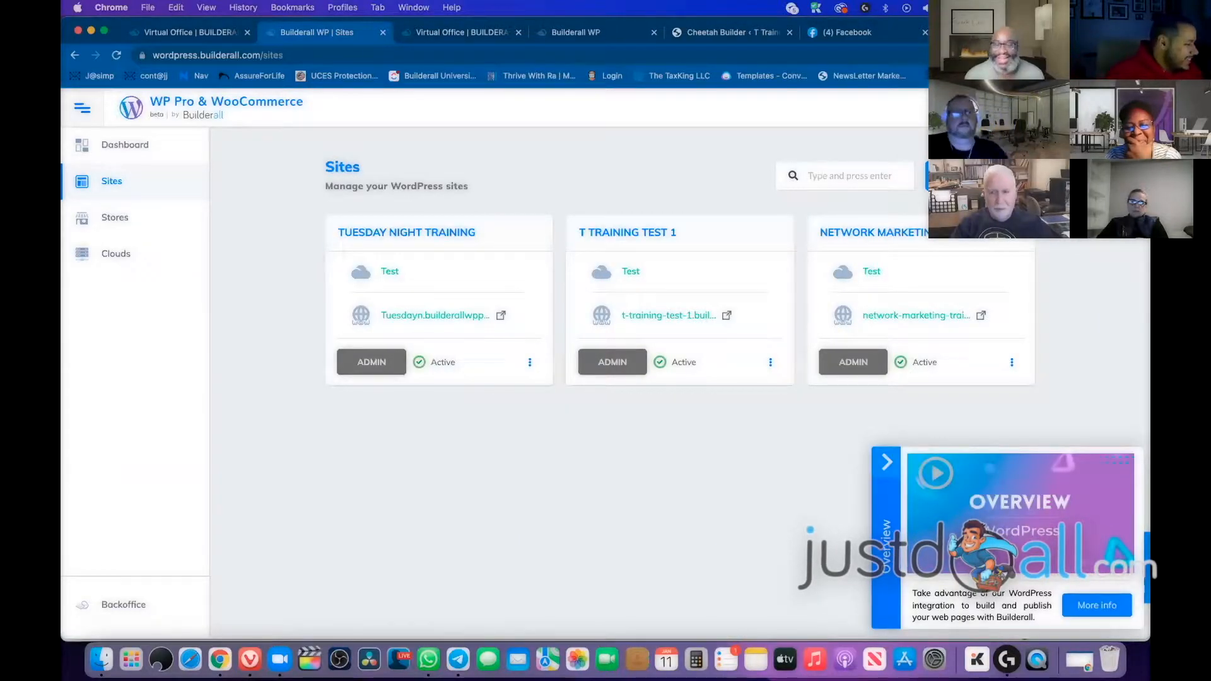
pyautogui.click(887, 464)
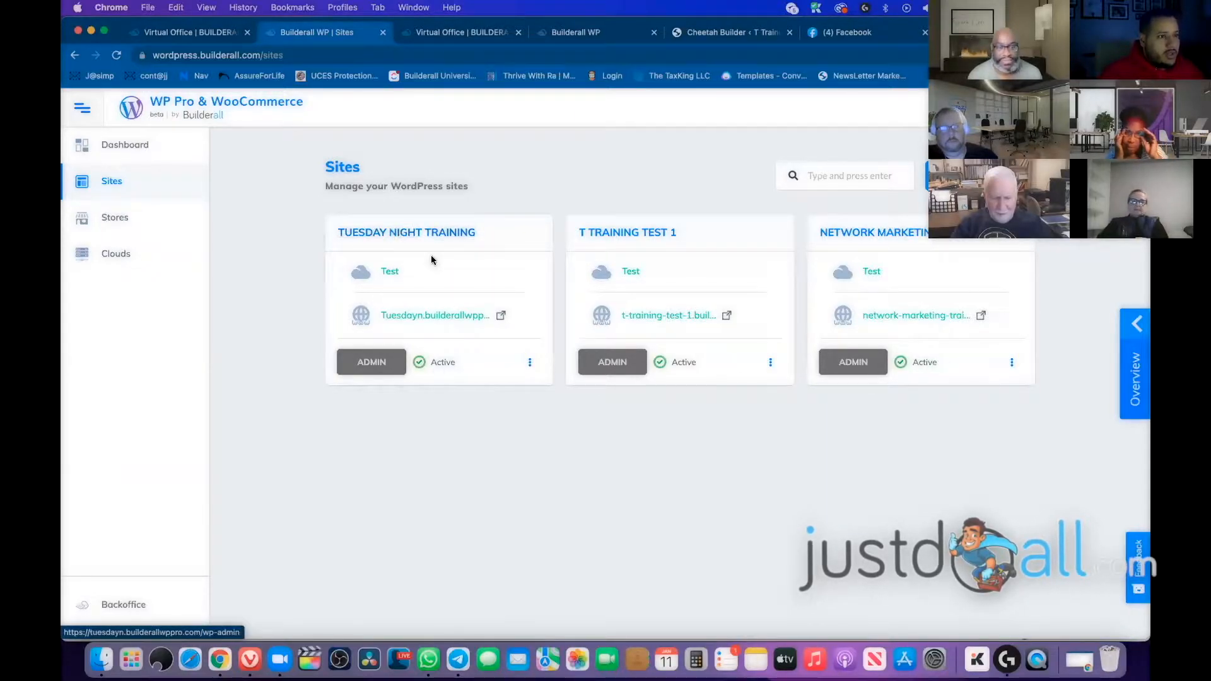
pyautogui.click(370, 366)
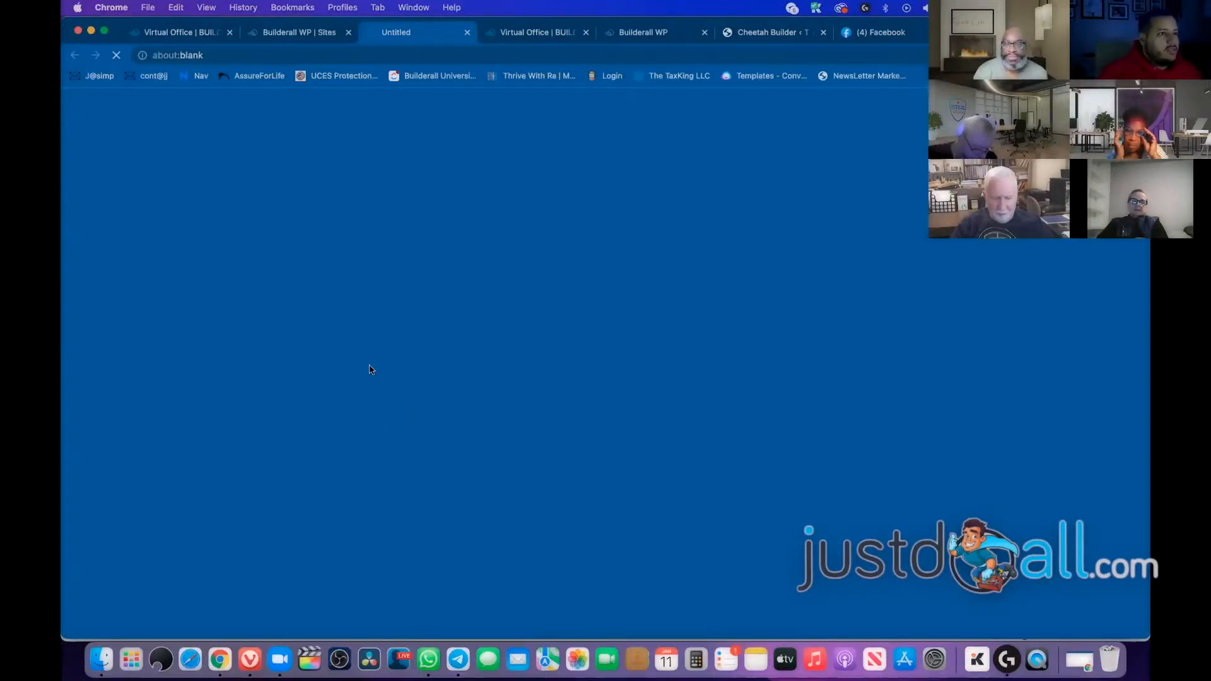
pyautogui.click(328, 37)
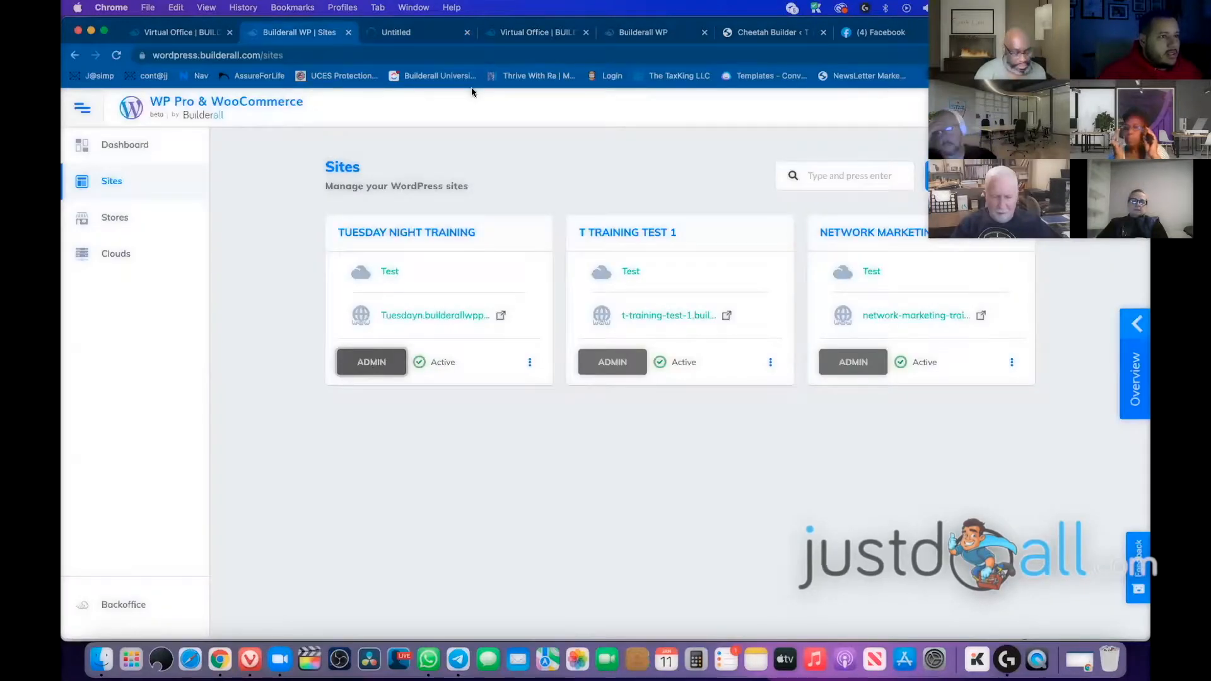
# Log in to the Tuesday Night Training WordPress admin with the site's username and password
pyautogui.click(410, 33)
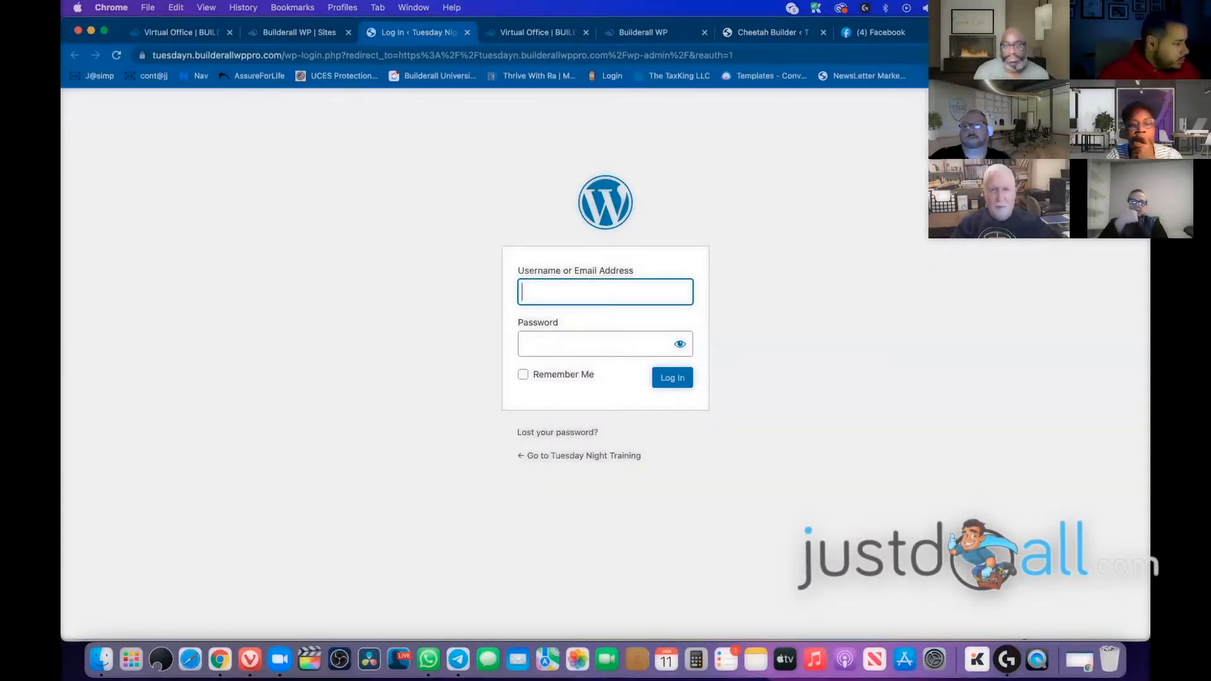
pyautogui.click(612, 292)
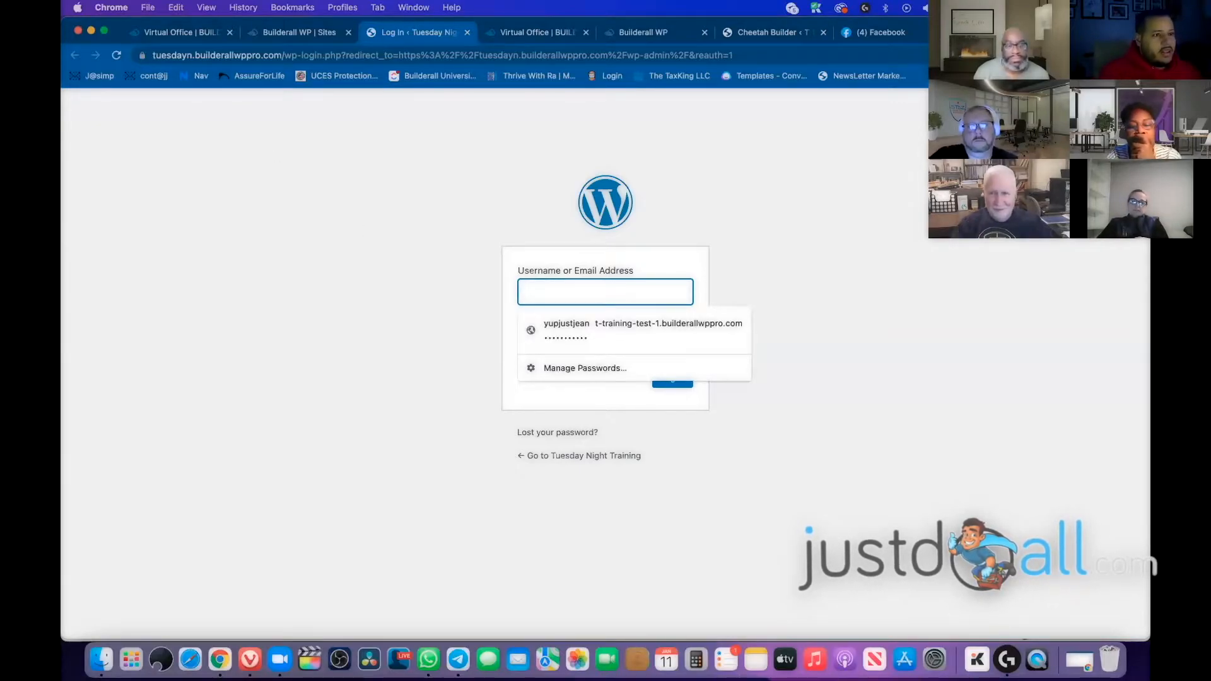
pyautogui.write('yupjustjean1')
pyautogui.press('Tab')
pyautogui.write('•••••••••')
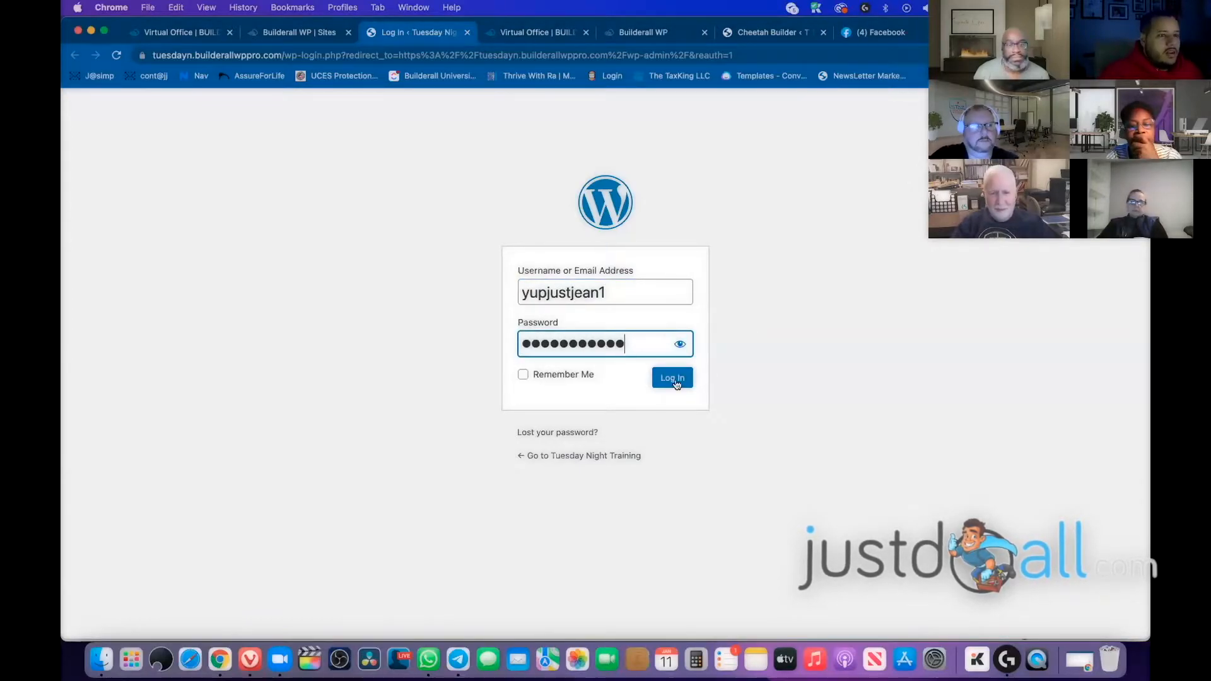
pyautogui.click(672, 378)
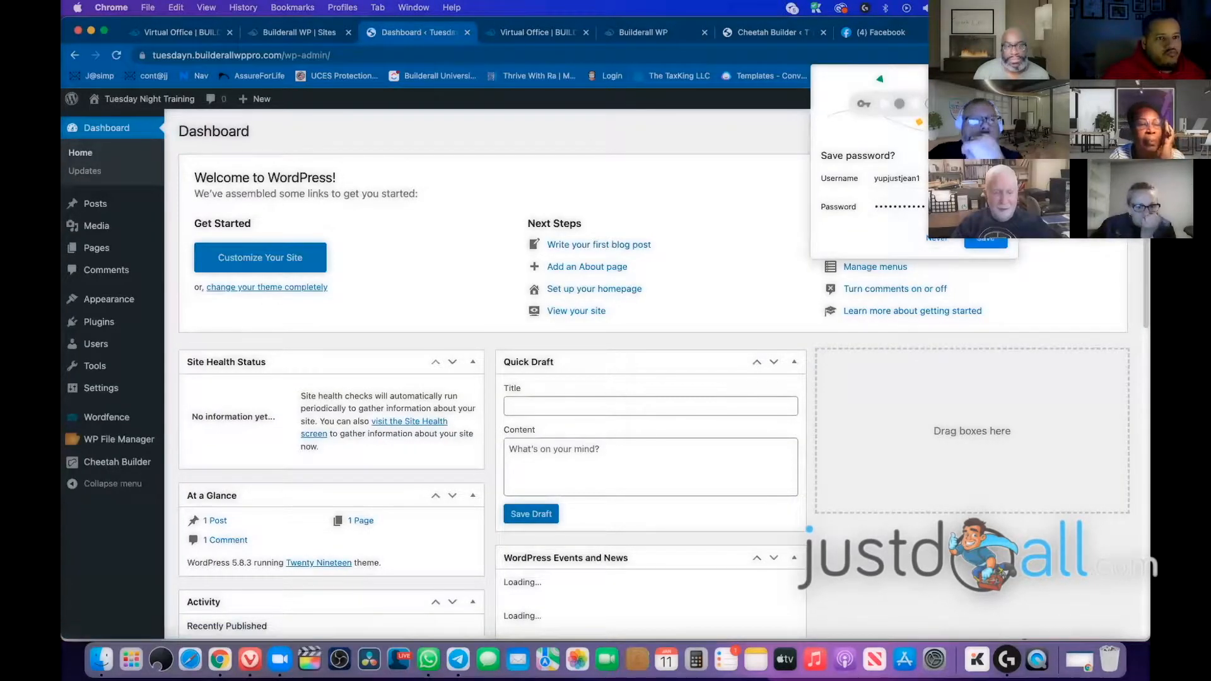
pyautogui.click(1006, 76)
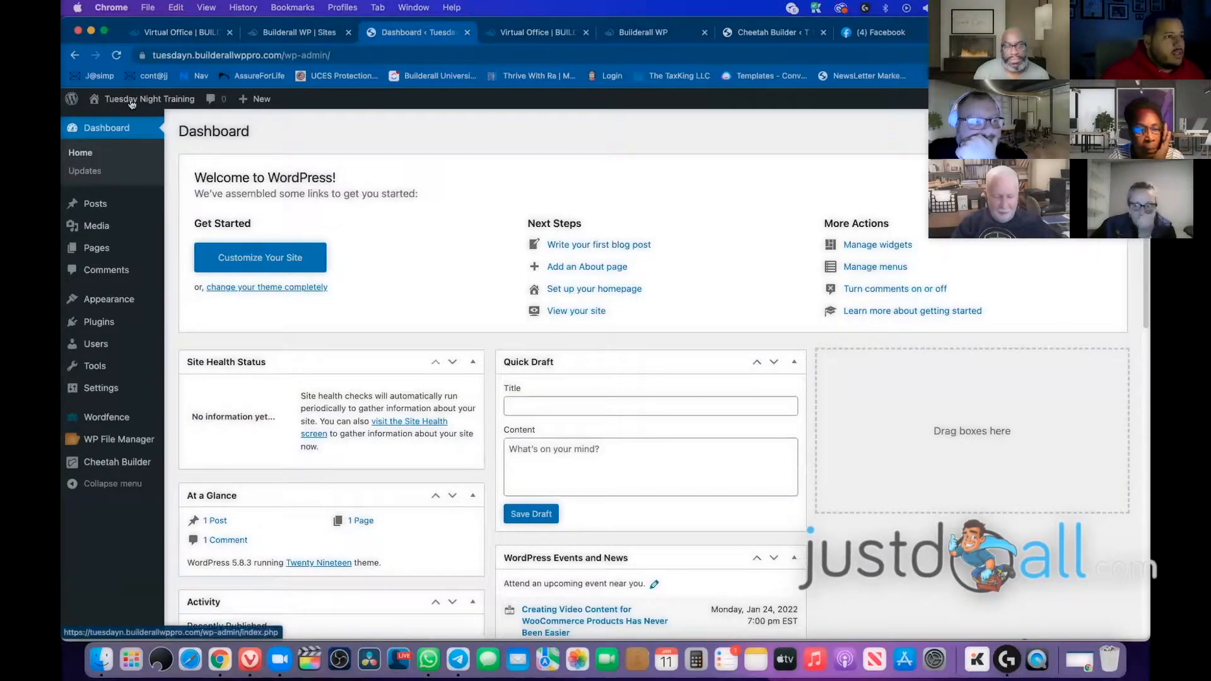
pyautogui.moveTo(132, 105)
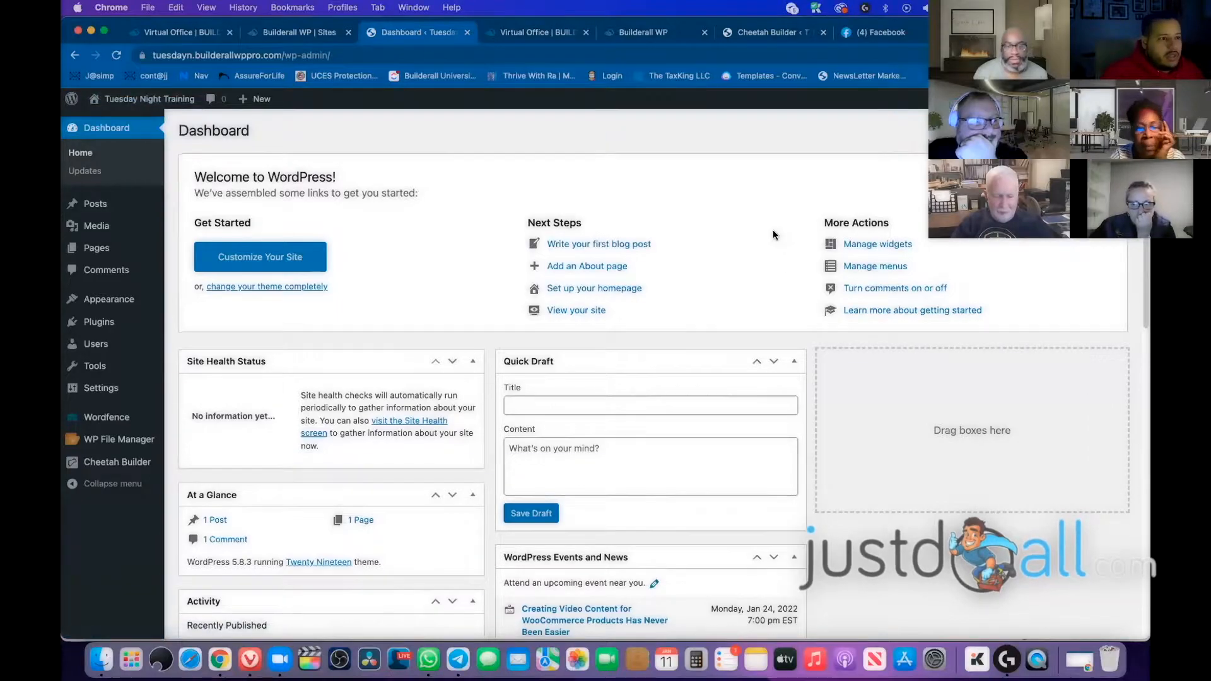
pyautogui.scroll(-5, 774, 229)
pyautogui.scroll(-7, 923, 303)
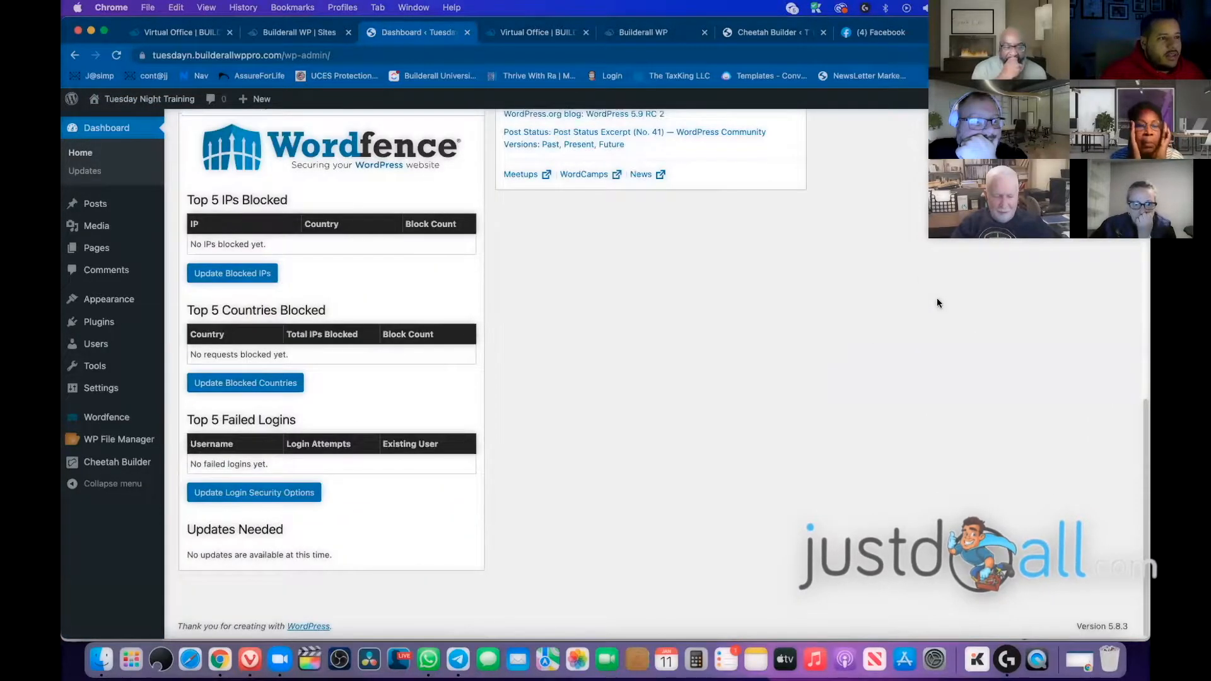
pyautogui.scroll(10, 938, 303)
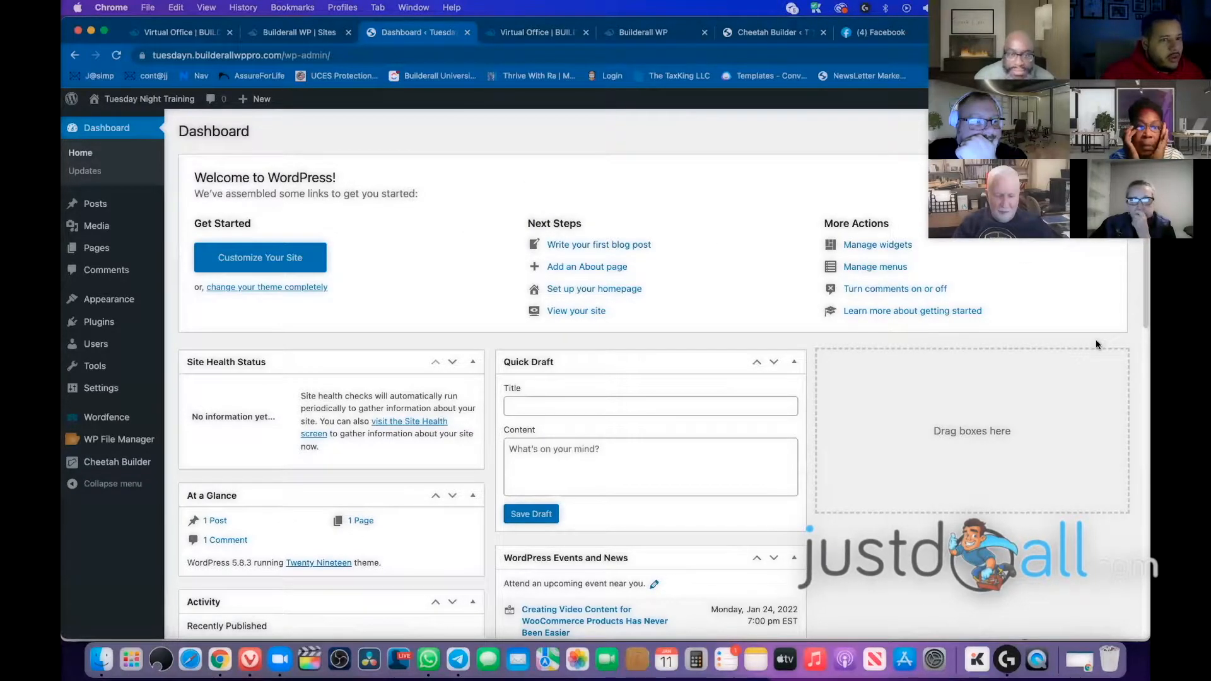
pyautogui.scroll(-5, 1092, 337)
pyautogui.scroll(5, 1092, 337)
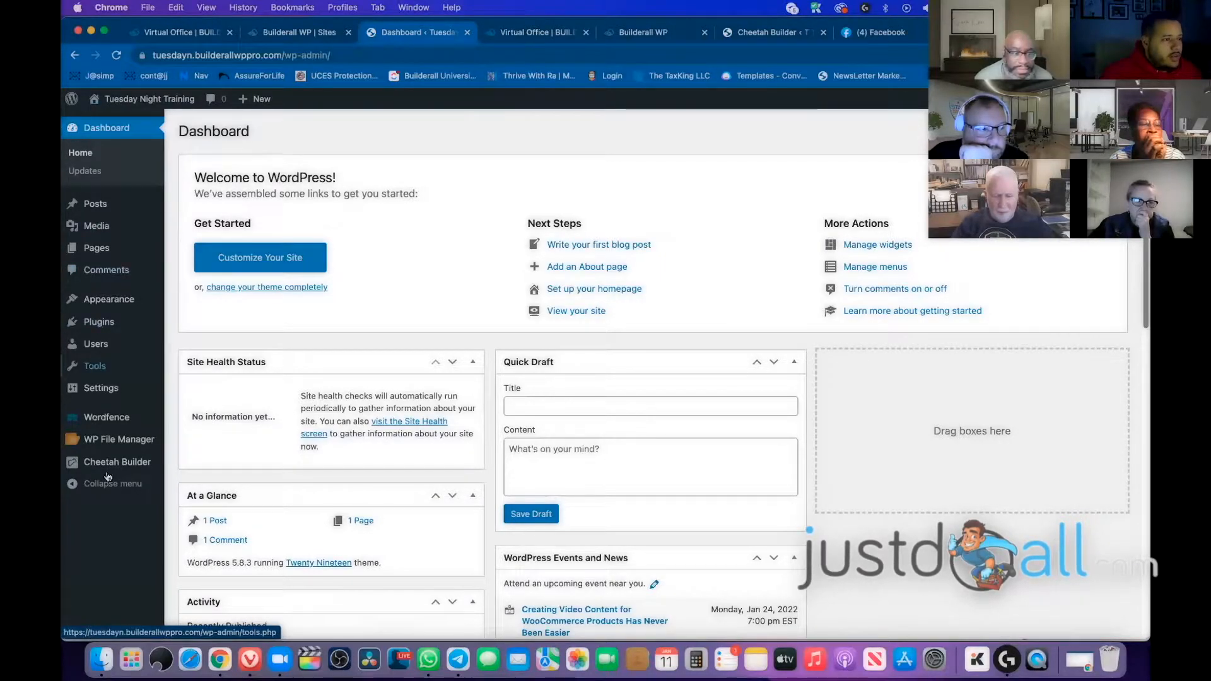
pyautogui.moveTo(129, 465)
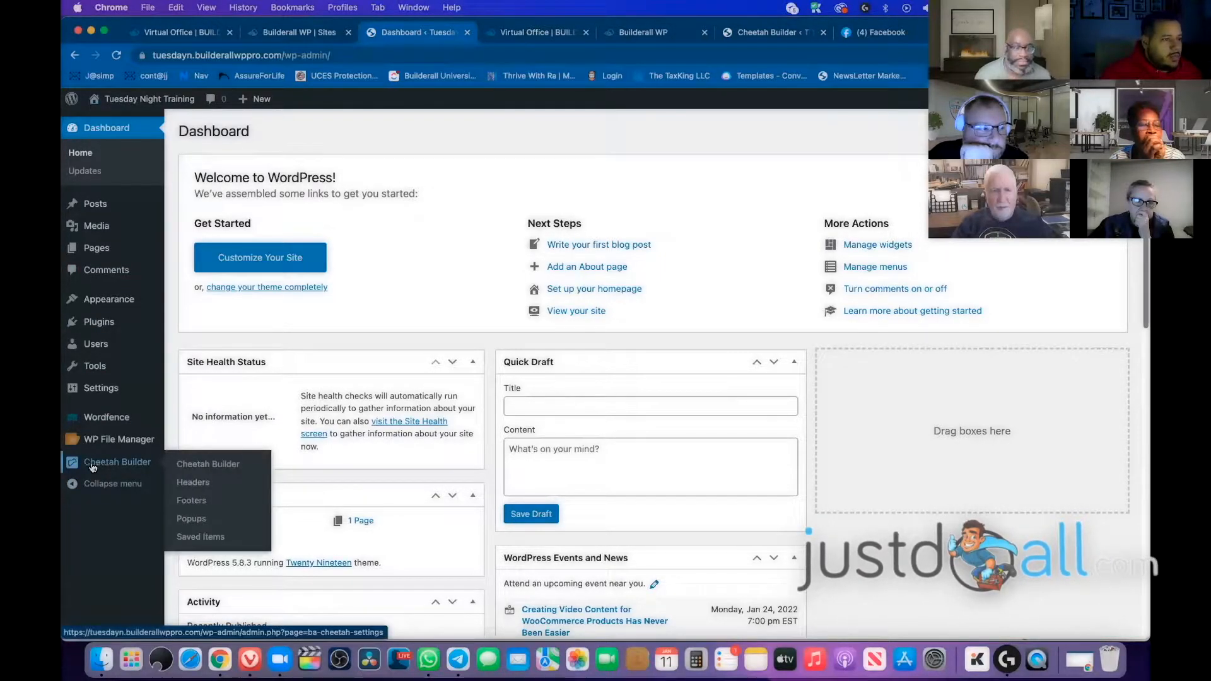
pyautogui.click(116, 468)
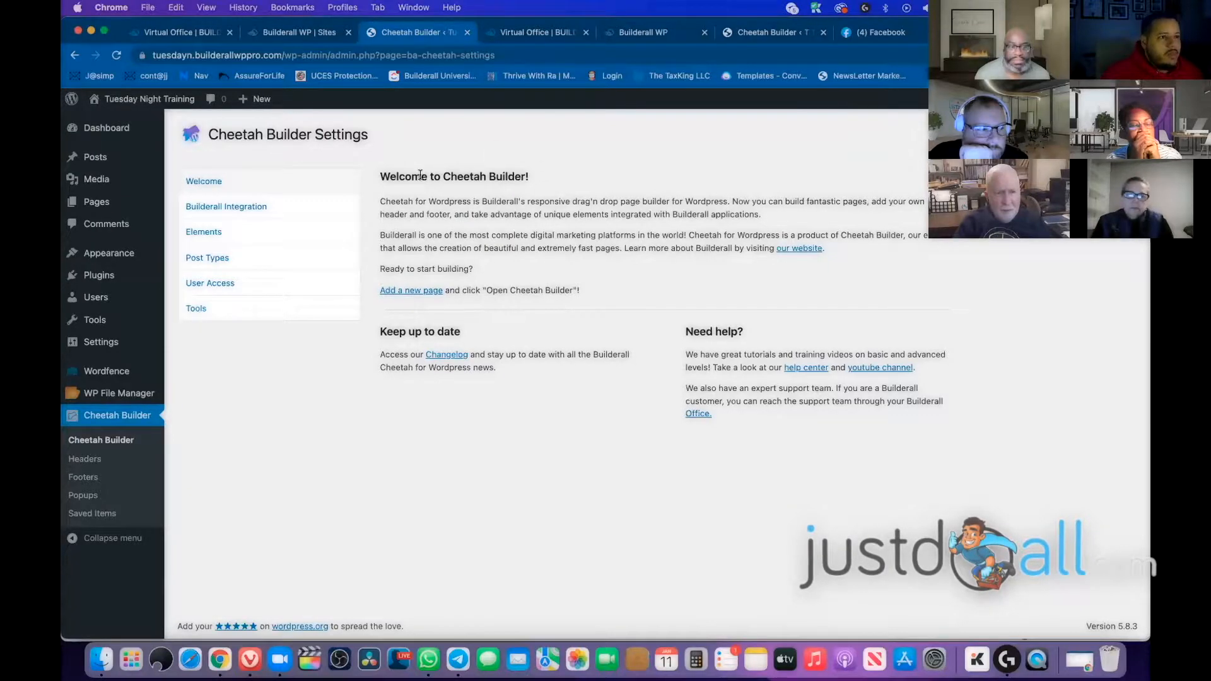
# Highlight the 'Welcome to Cheetah Builder!' heading on the settings page
pyautogui.moveTo(383, 174); pyautogui.dragTo(568, 179)
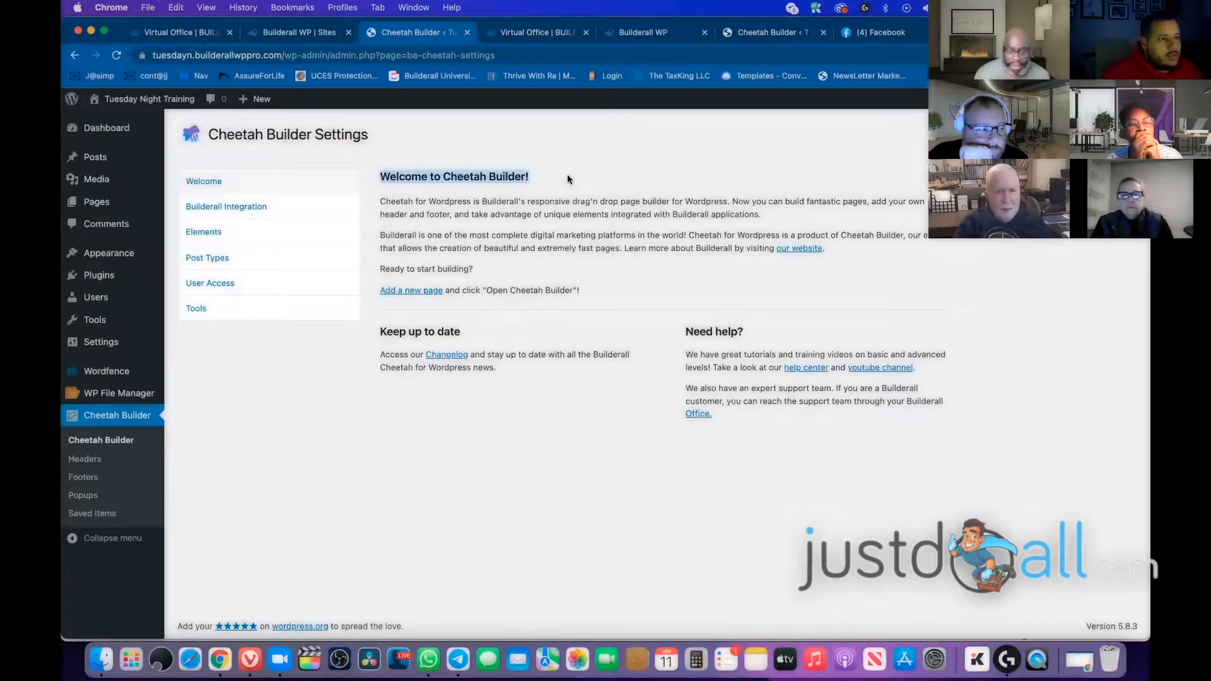
pyautogui.click(600, 256)
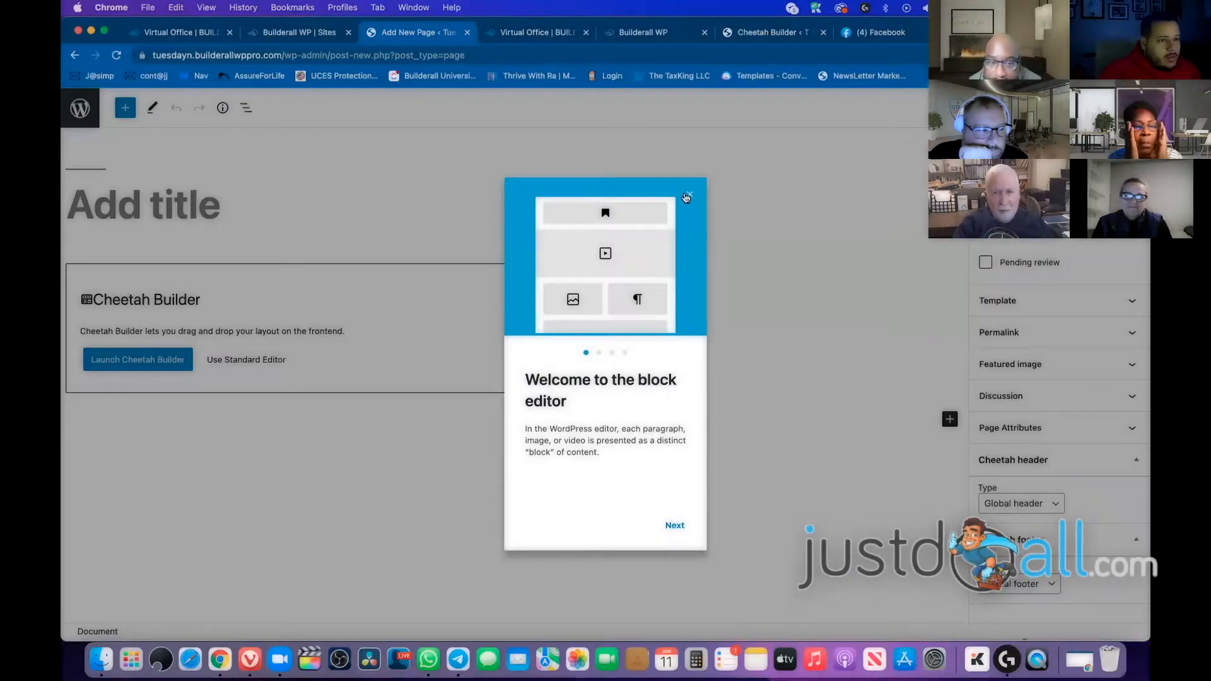
# Dismiss the block editor welcome guide and launch Cheetah Builder for the new page
pyautogui.click(689, 195)
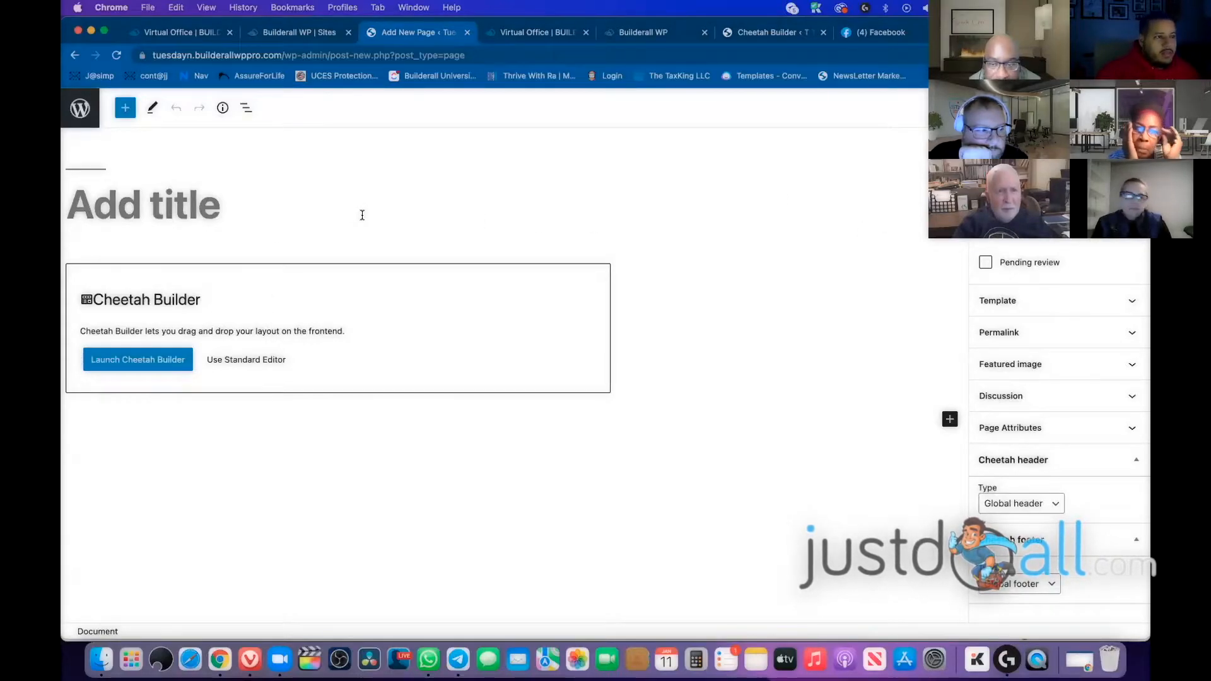
pyautogui.click(133, 366)
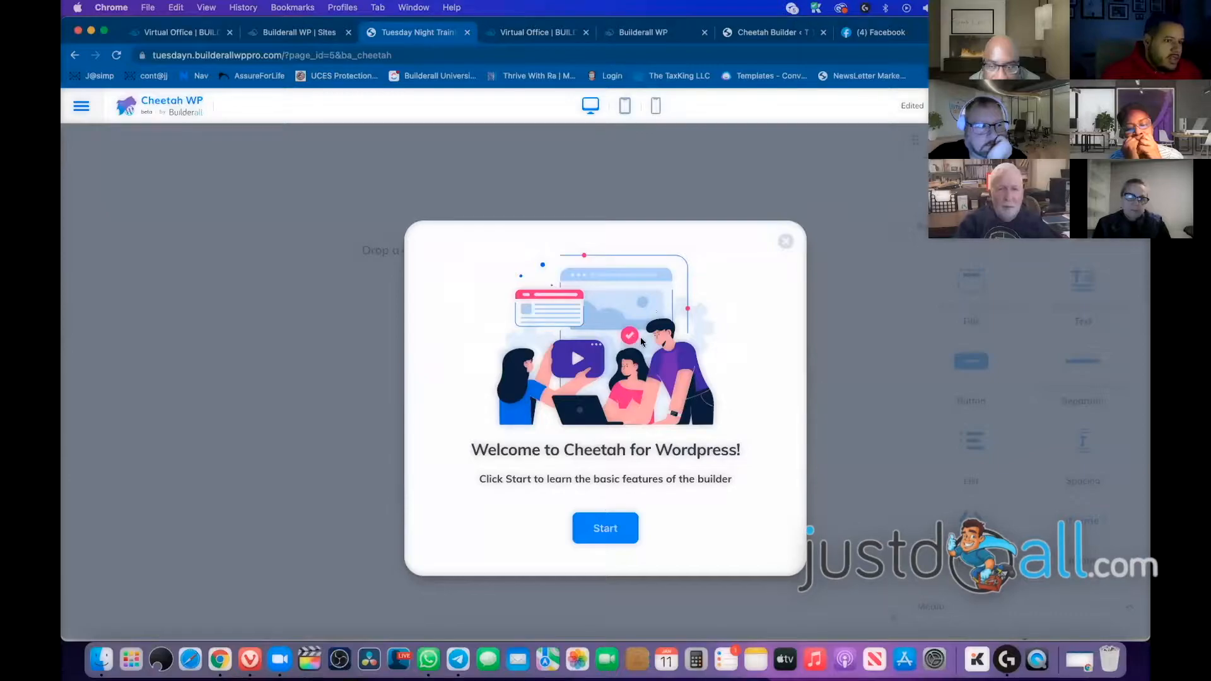
# Complete all seven Cheetah WP tour steps through Get Started, reaching the empty canvas
pyautogui.click(606, 528)
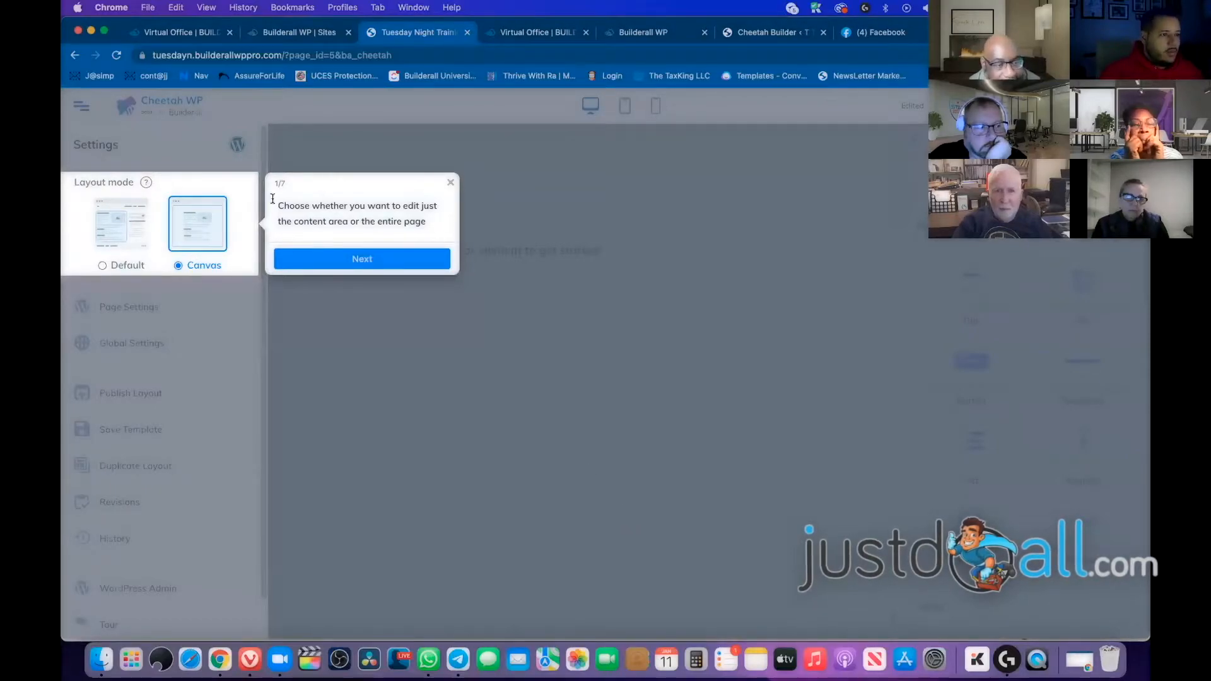
pyautogui.click(347, 263)
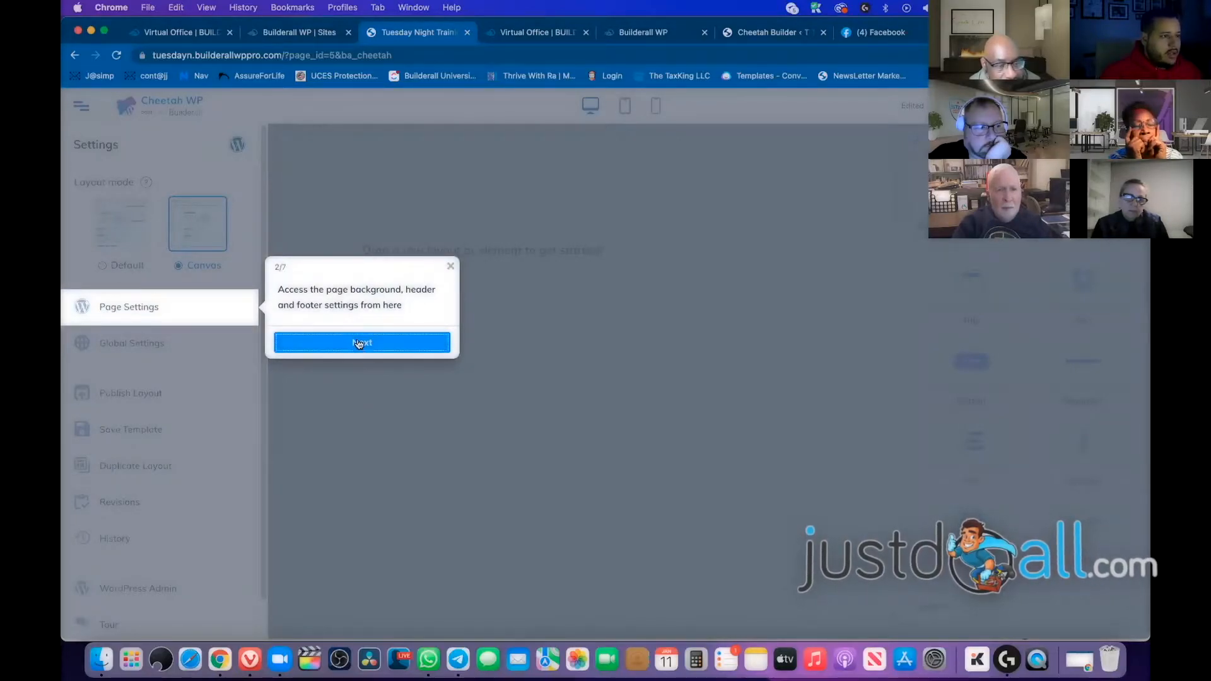
pyautogui.click(382, 341)
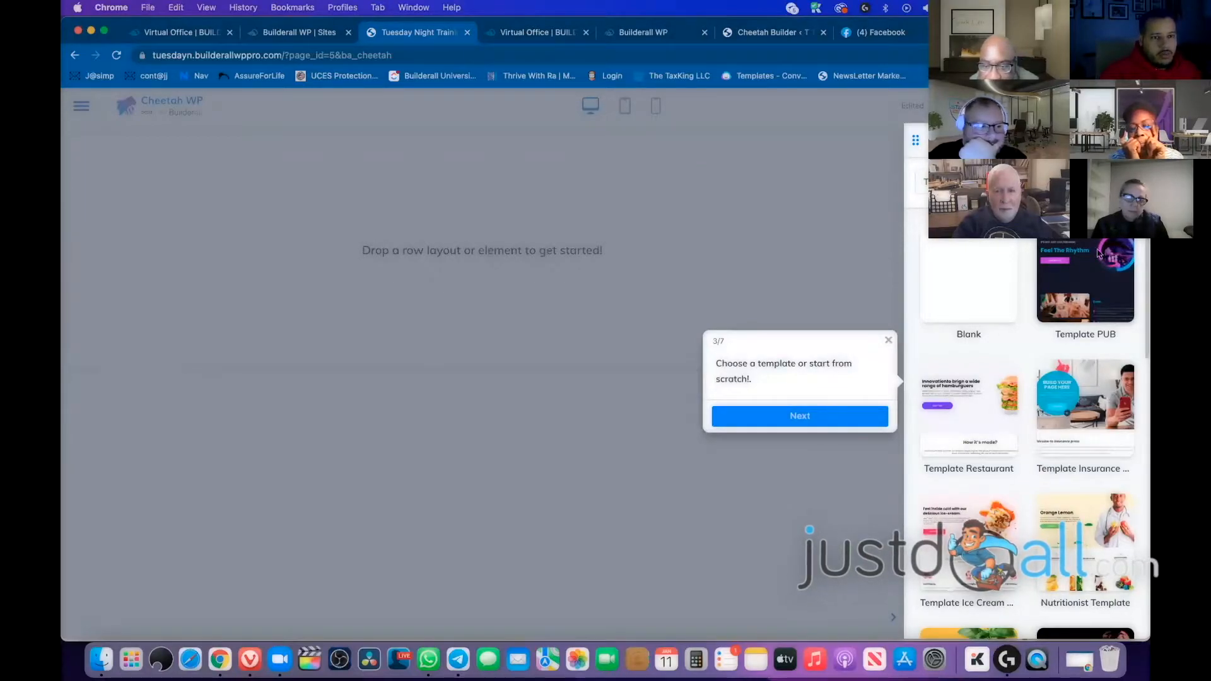
pyautogui.click(792, 417)
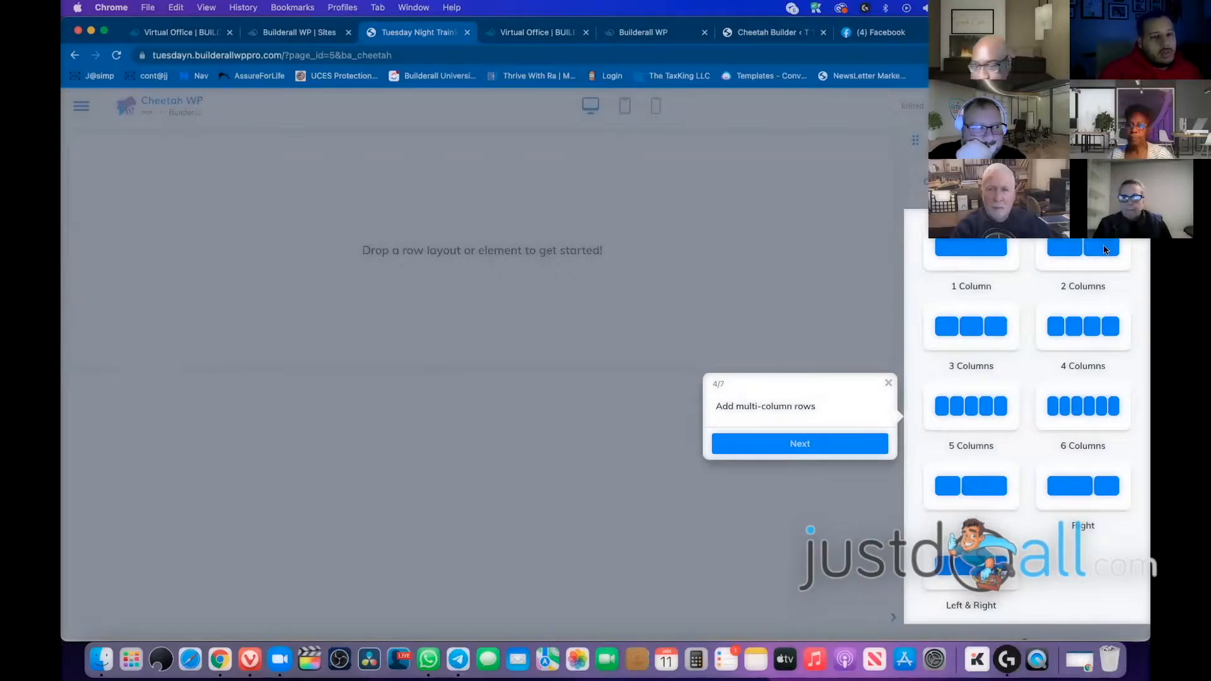
pyautogui.click(820, 447)
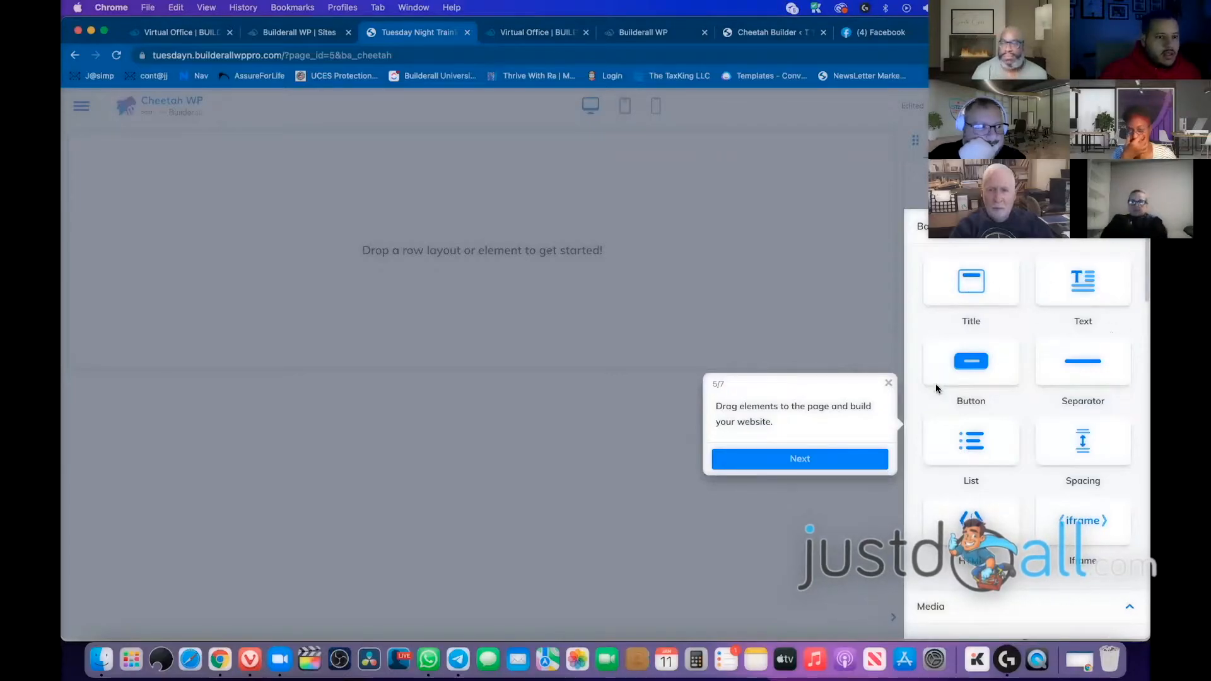
pyautogui.click(797, 468)
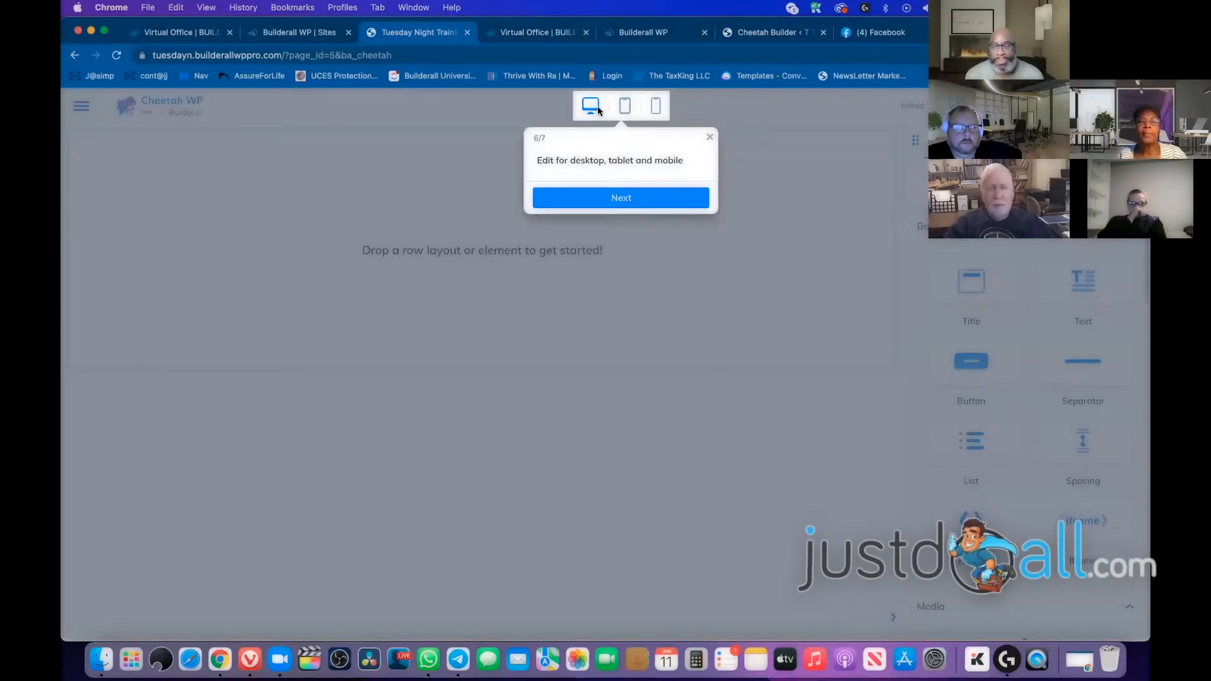
pyautogui.click(632, 198)
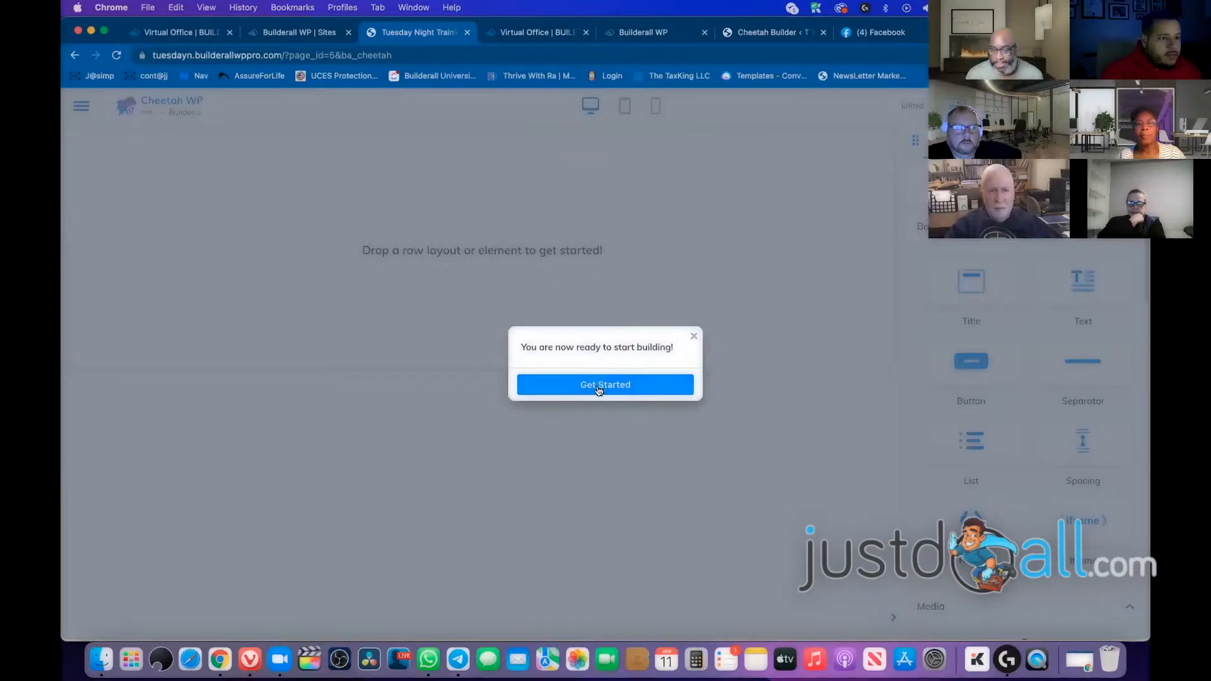
pyautogui.click(596, 386)
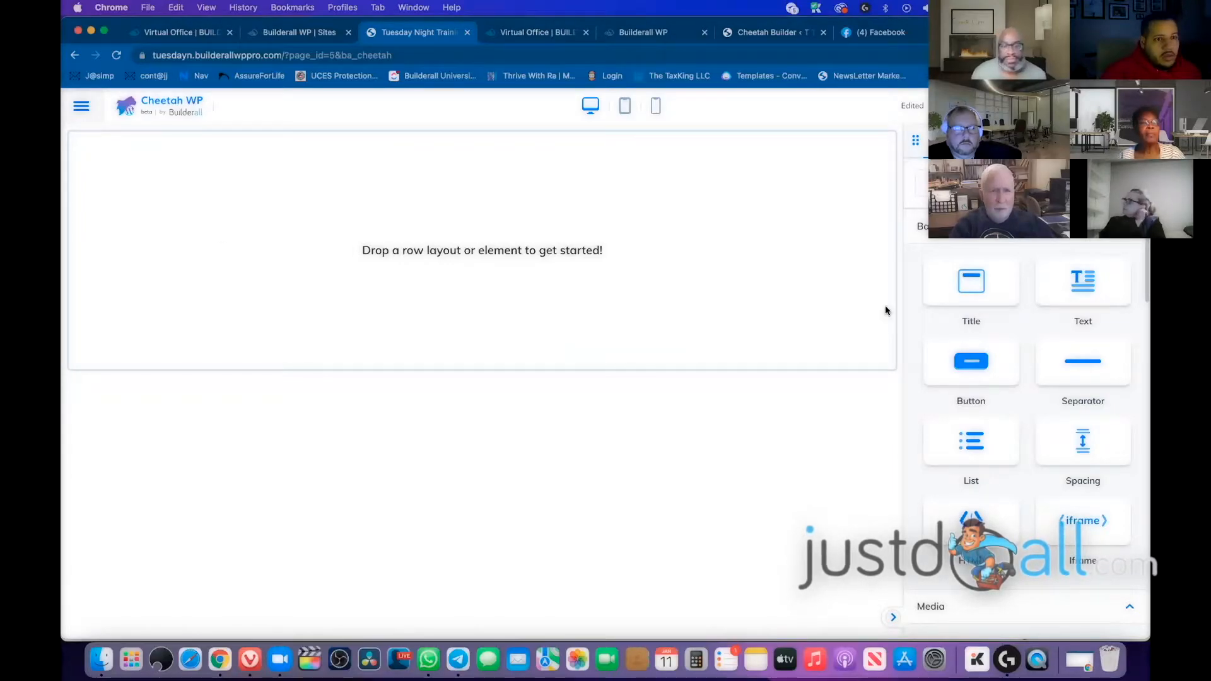
pyautogui.scroll(-3, 1065, 402)
pyautogui.scroll(3, 1065, 402)
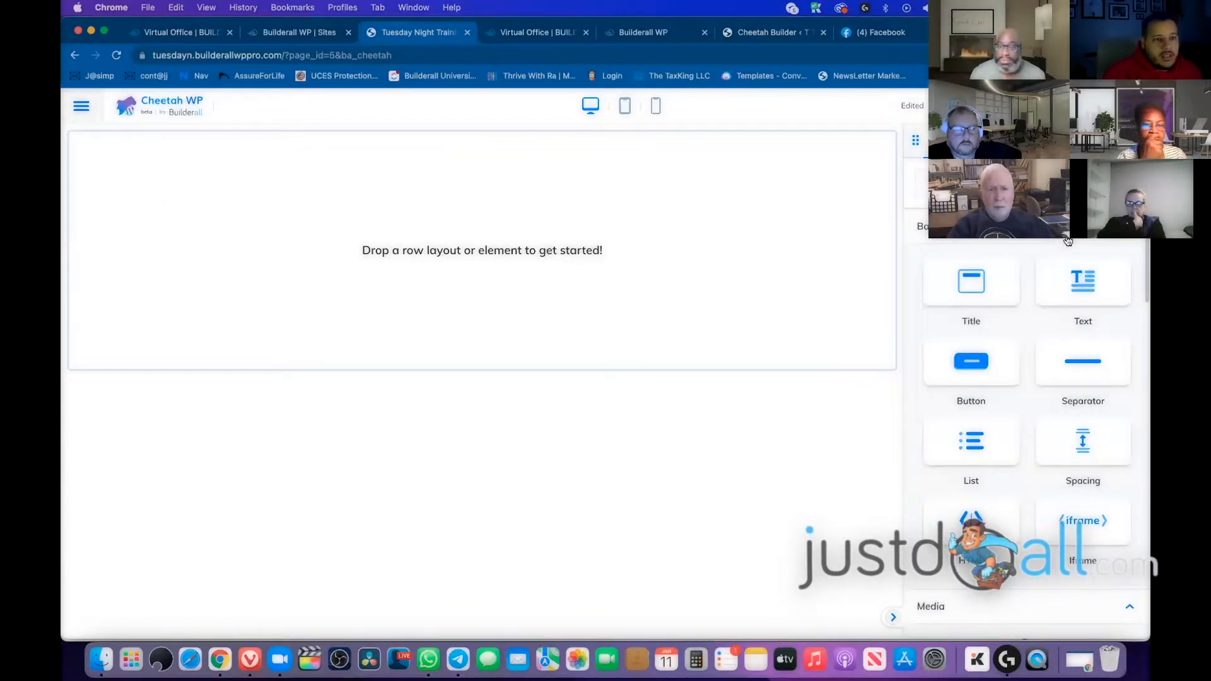
# Browse the template gallery and preview Template PUB, the 'Feel The Rhythm' music page, in a new tab
pyautogui.click(1047, 140)
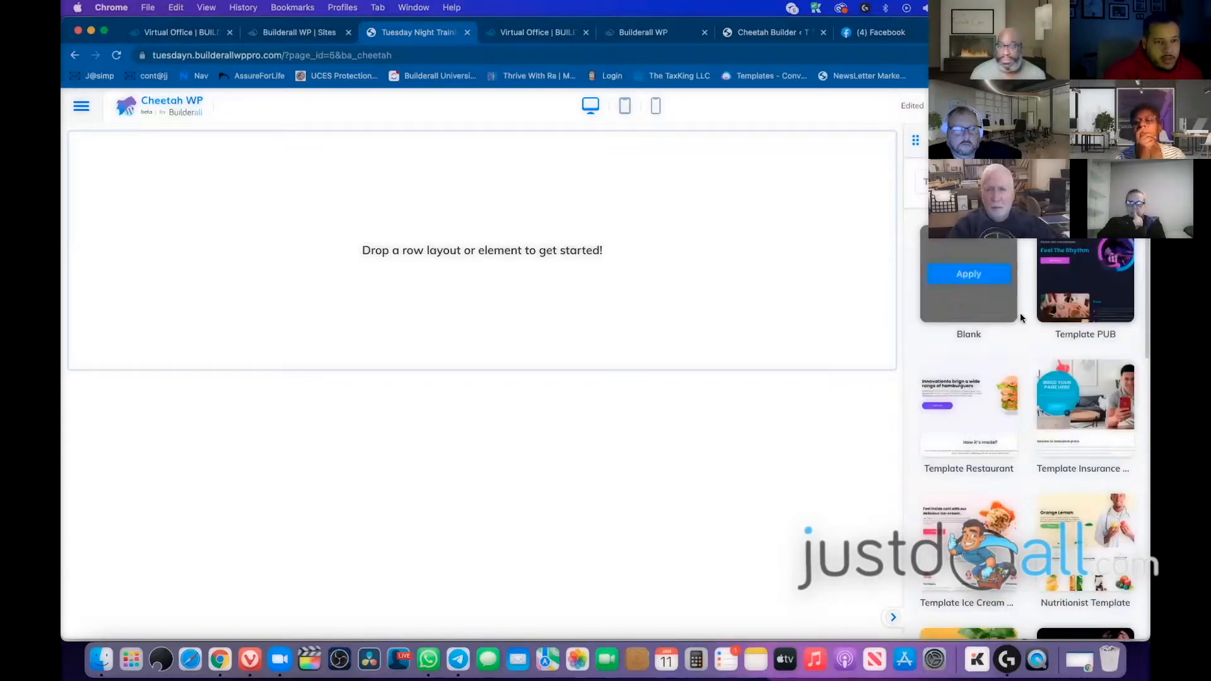
pyautogui.scroll(-10, 1109, 333)
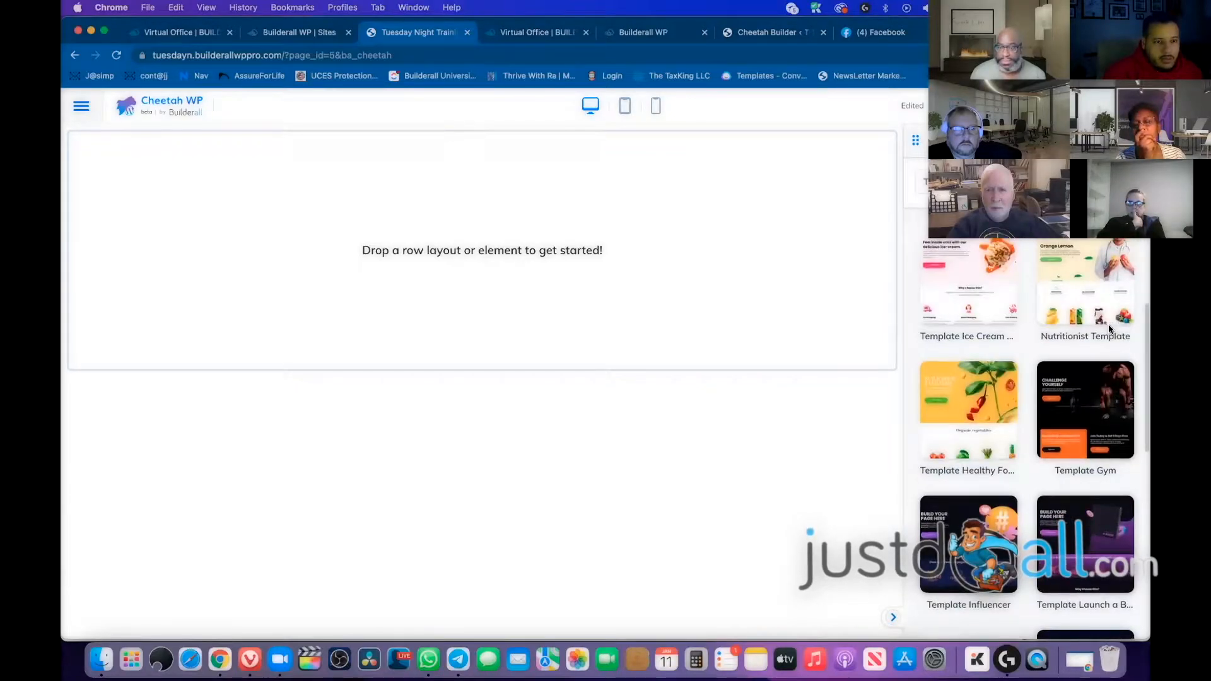
pyautogui.scroll(-2, 1104, 348)
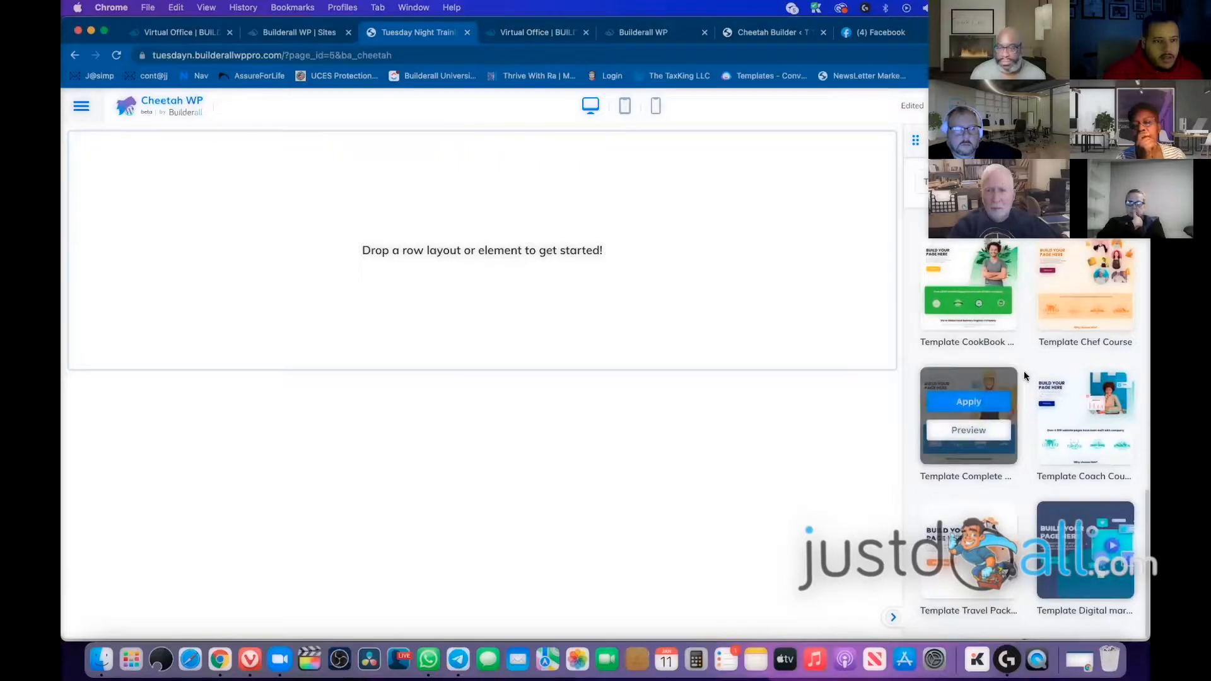
pyautogui.moveTo(1108, 370)
pyautogui.scroll(5, 1109, 369)
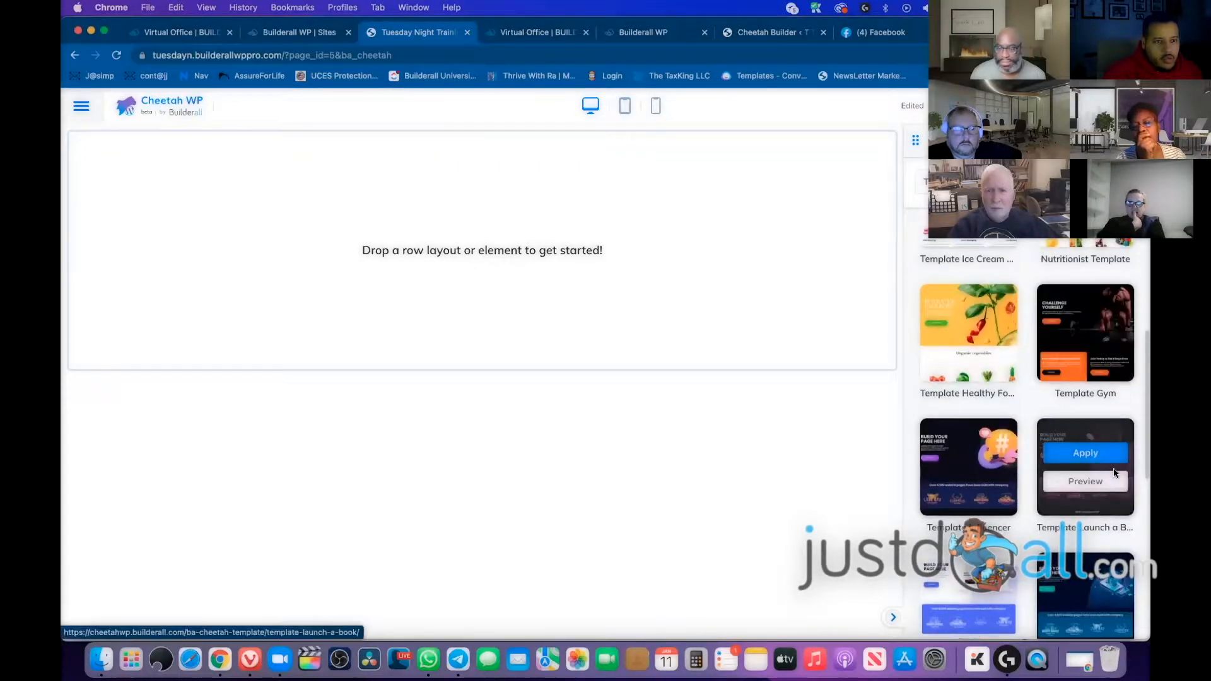
pyautogui.scroll(4, 1114, 468)
pyautogui.moveTo(1054, 301)
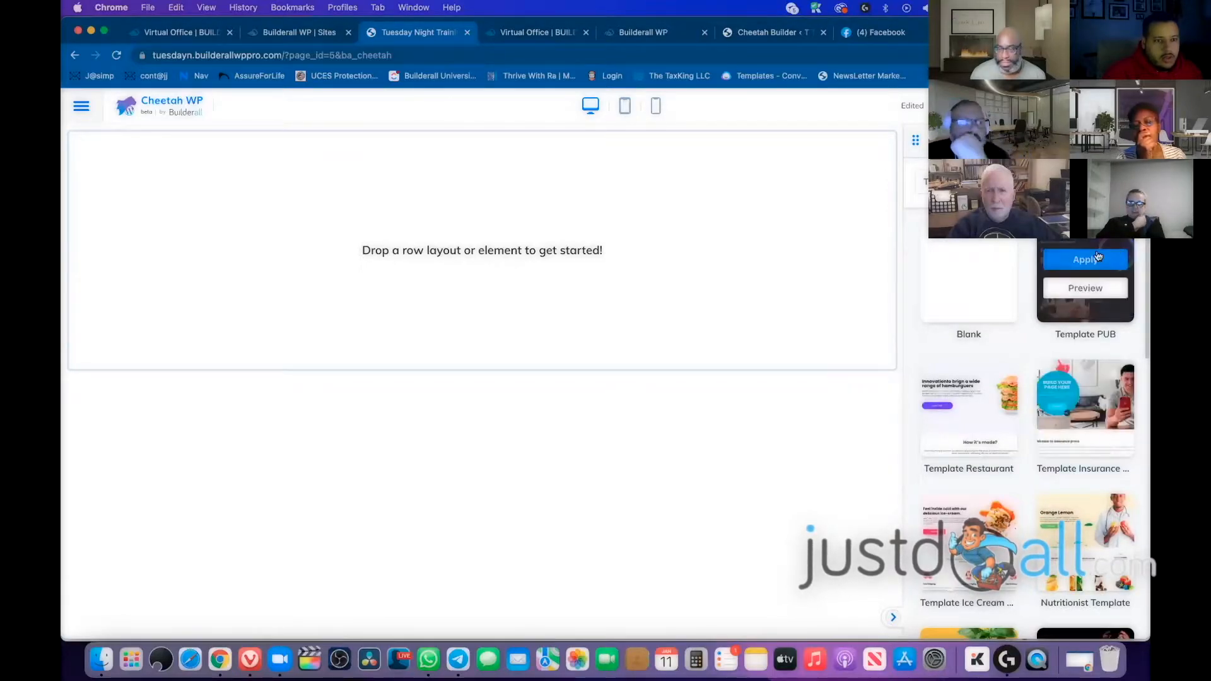
pyautogui.click(1091, 289)
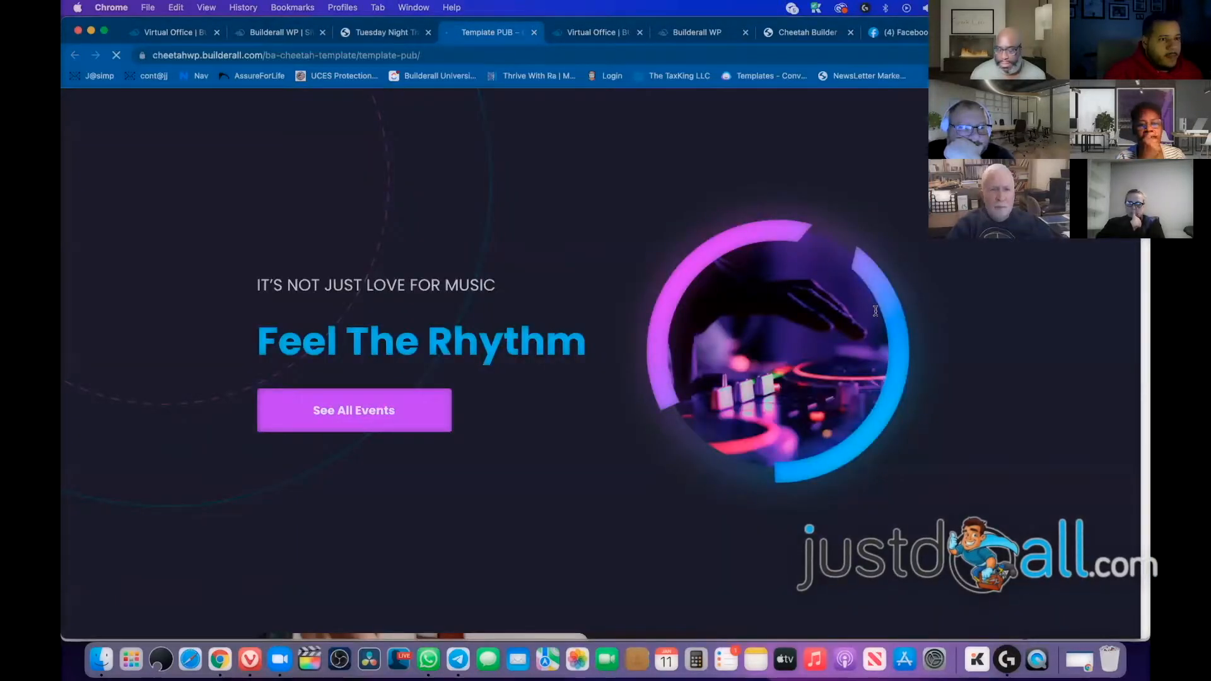
# Scroll through the Template PUB preview, then close that tab to get back to the Cheetah editor
pyautogui.scroll(-20, 611, 289)
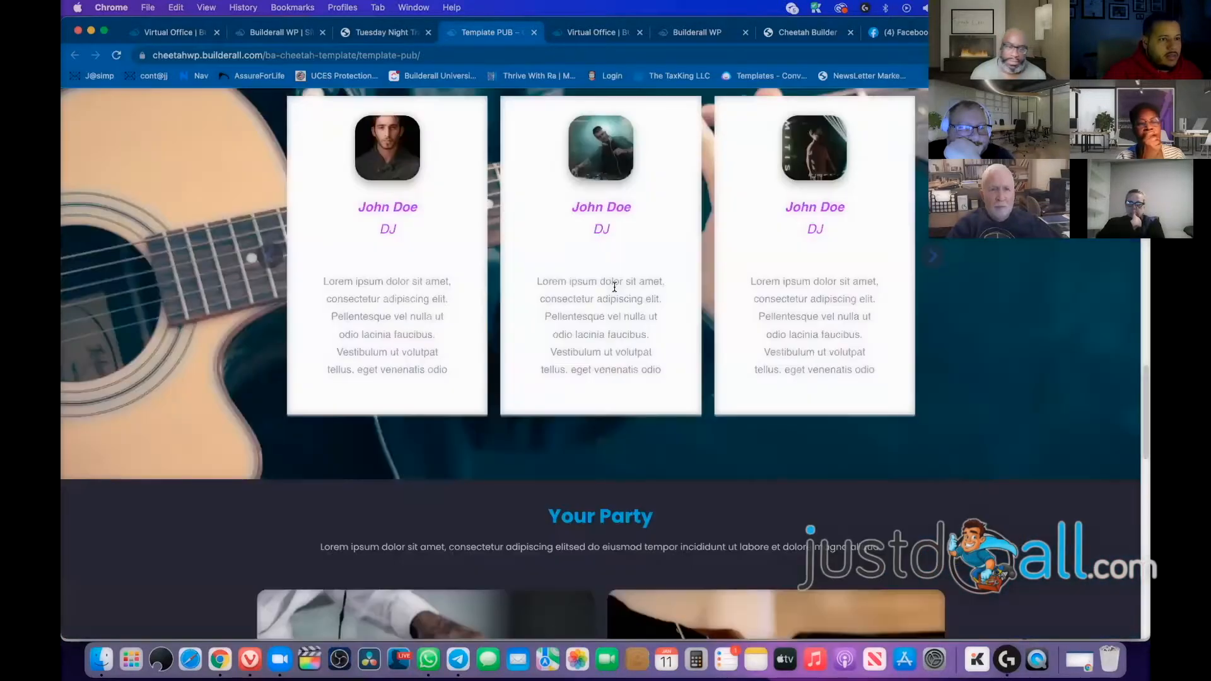
pyautogui.scroll(-10, 614, 287)
pyautogui.scroll(20, 612, 284)
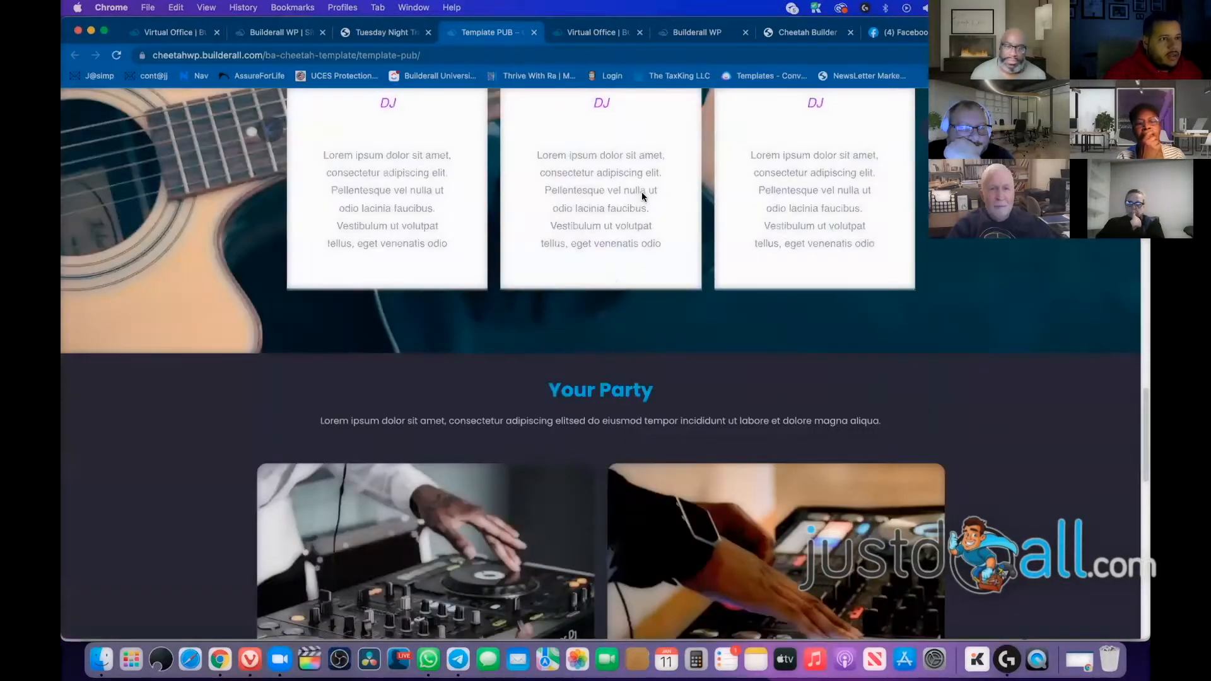
pyautogui.click(534, 32)
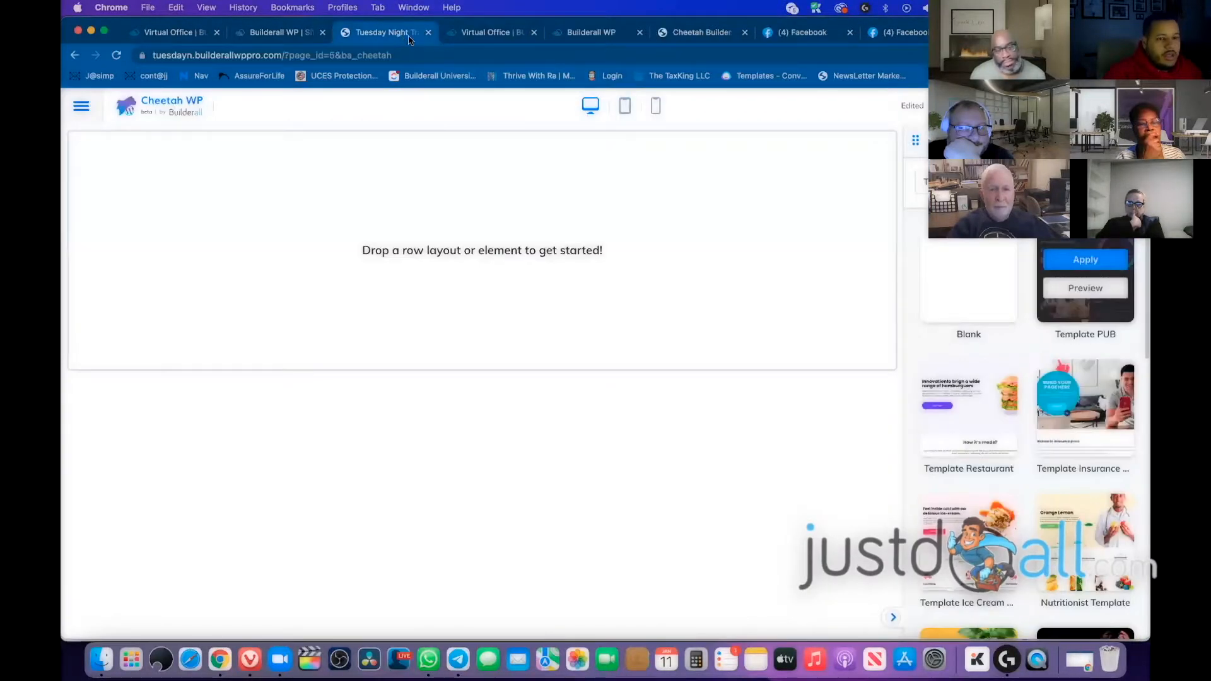
# Apply Template PUB to the page, then shrink the DJ photo and resize the hero row
pyautogui.click(1087, 262)
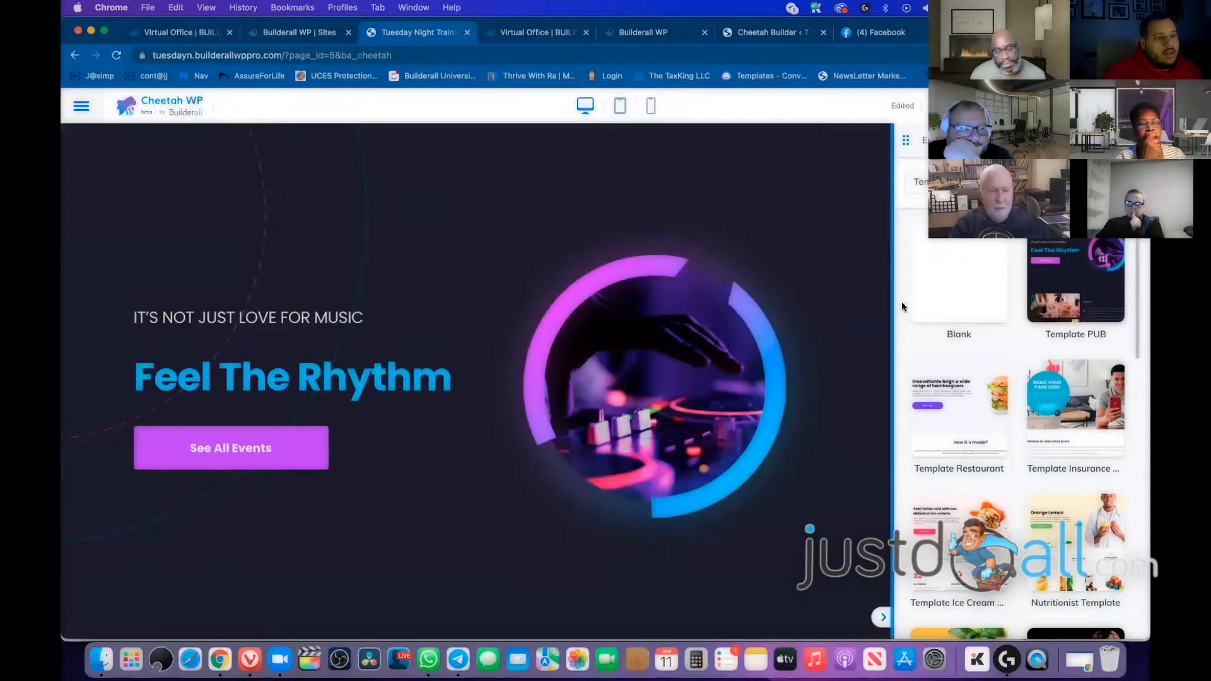
pyautogui.click(282, 325)
pyautogui.click(600, 314)
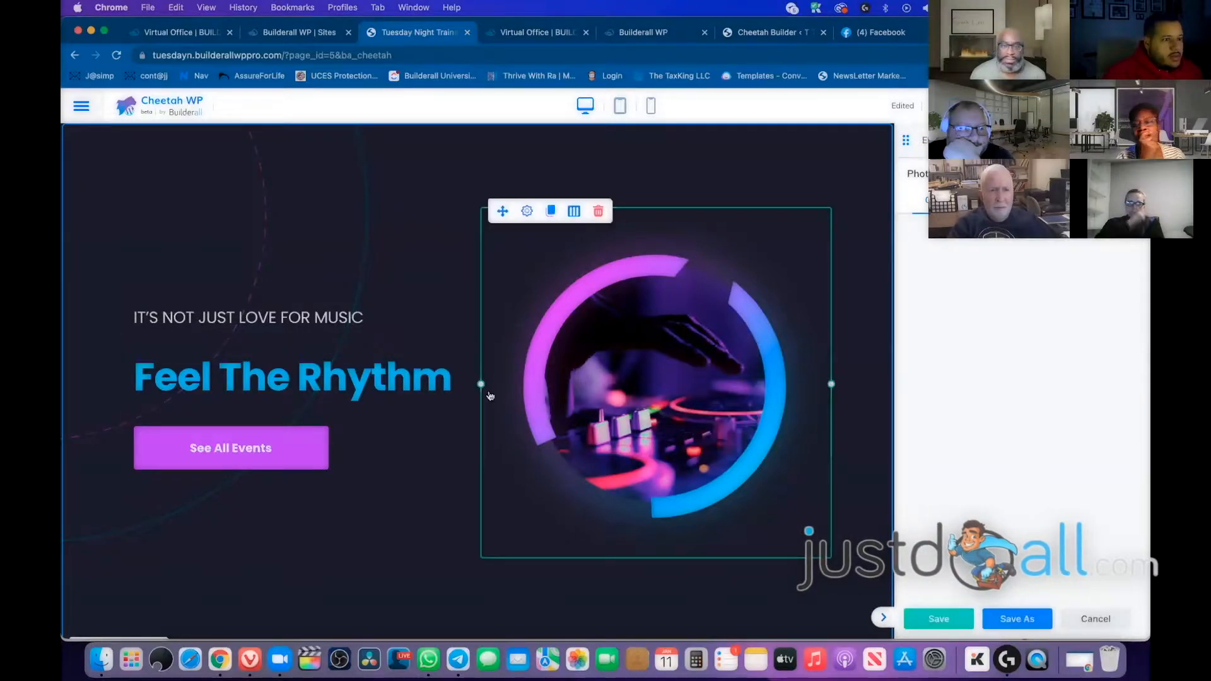
pyautogui.moveTo(483, 383); pyautogui.dragTo(575, 383)
pyautogui.moveTo(831, 384)
pyautogui.mouseDown()
pyautogui.moveTo(652, 385)
pyautogui.moveTo(873, 361)
pyautogui.moveTo(841, 382)
pyautogui.mouseUp()
# Narrow the IT'S NOT JUST LOVE FOR MUSIC heading column to widen the DJ image column
pyautogui.click(237, 465)
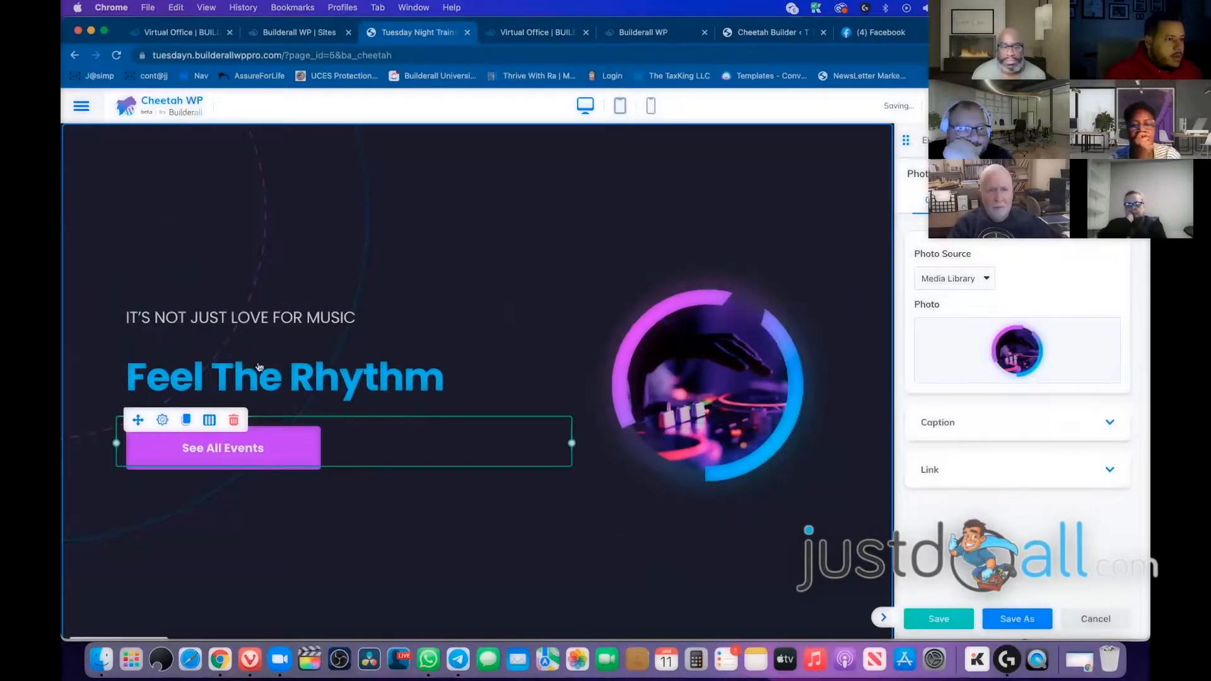
pyautogui.click(275, 323)
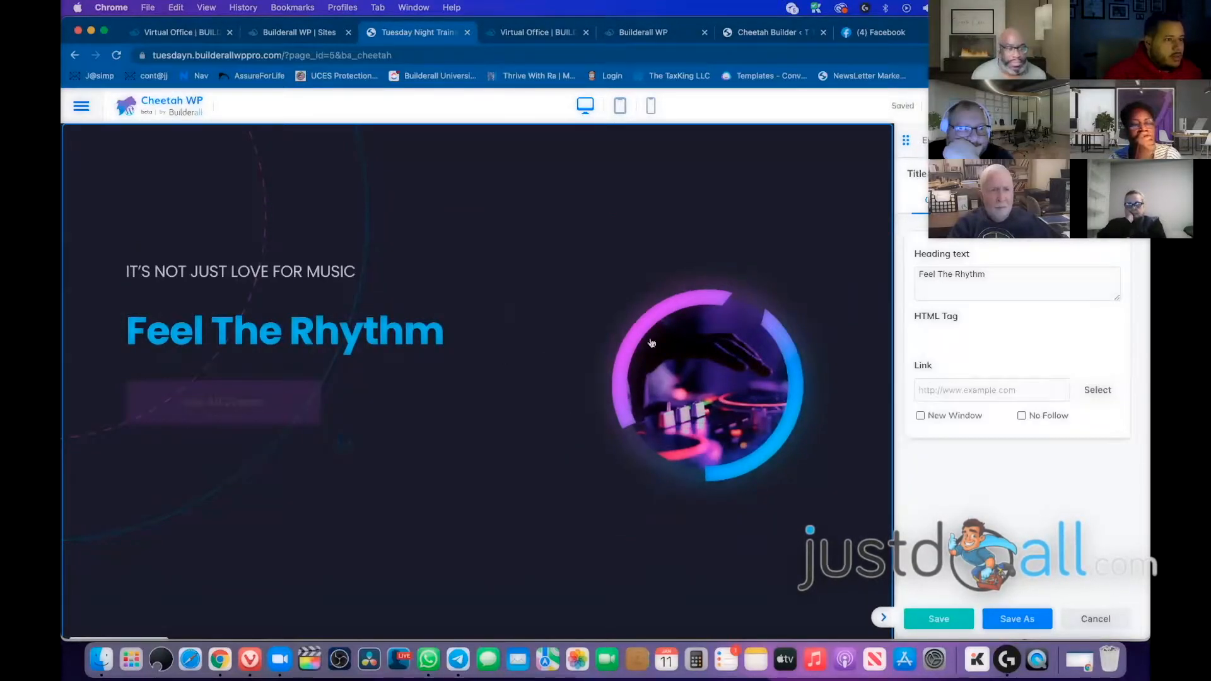
pyautogui.scroll(-5, 370, 282)
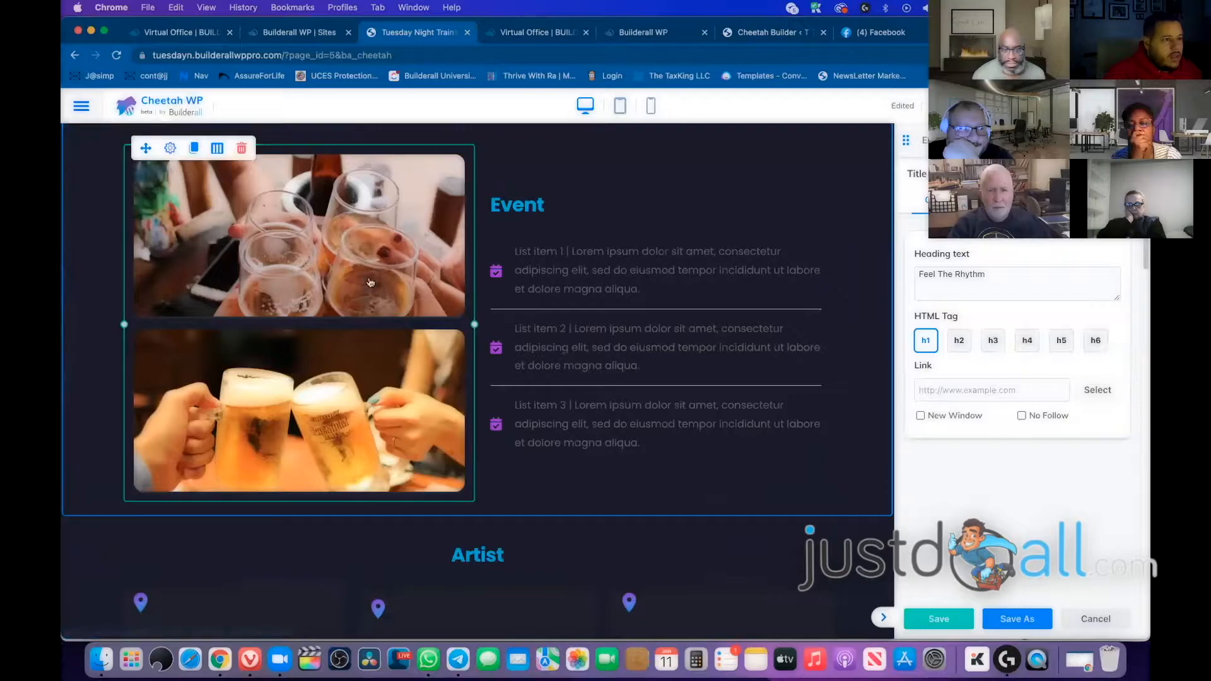
pyautogui.click(341, 308)
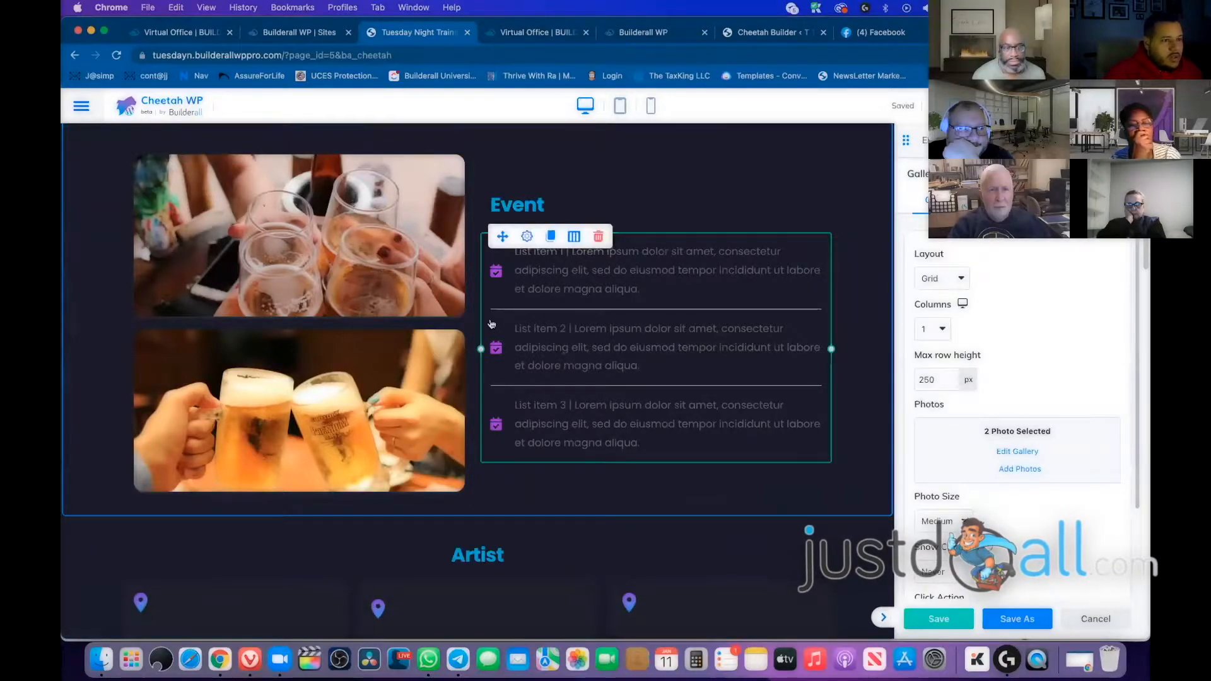
pyautogui.scroll(5, 302, 384)
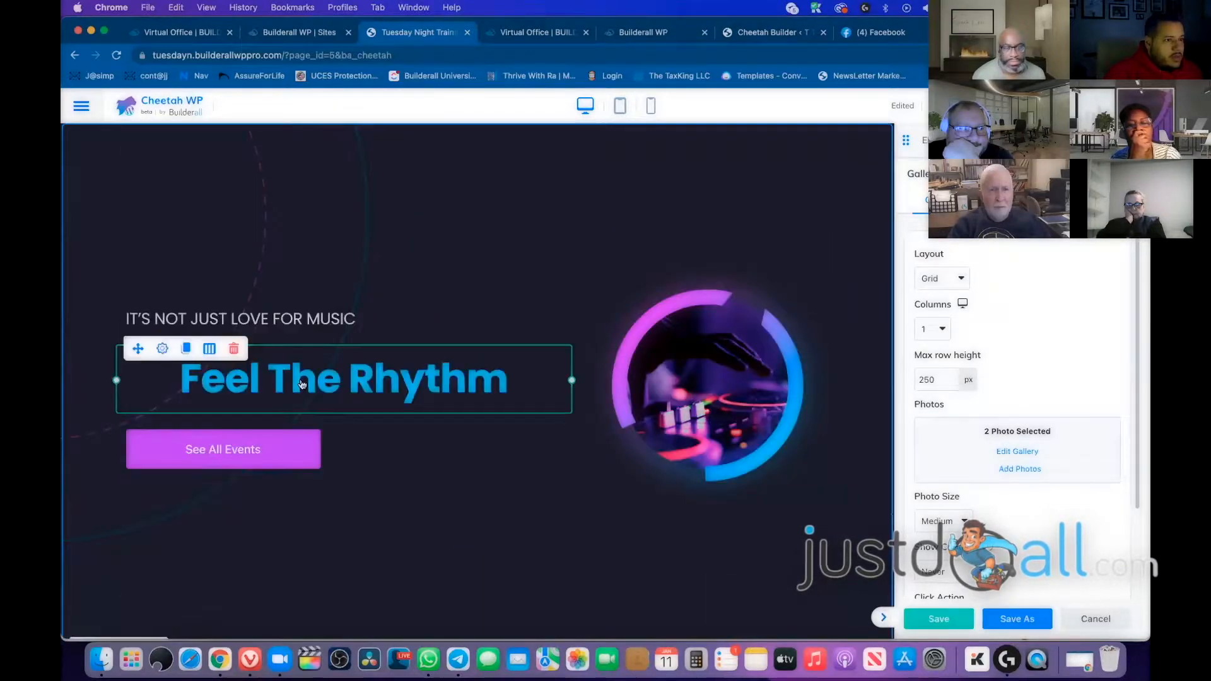
pyautogui.click(540, 319)
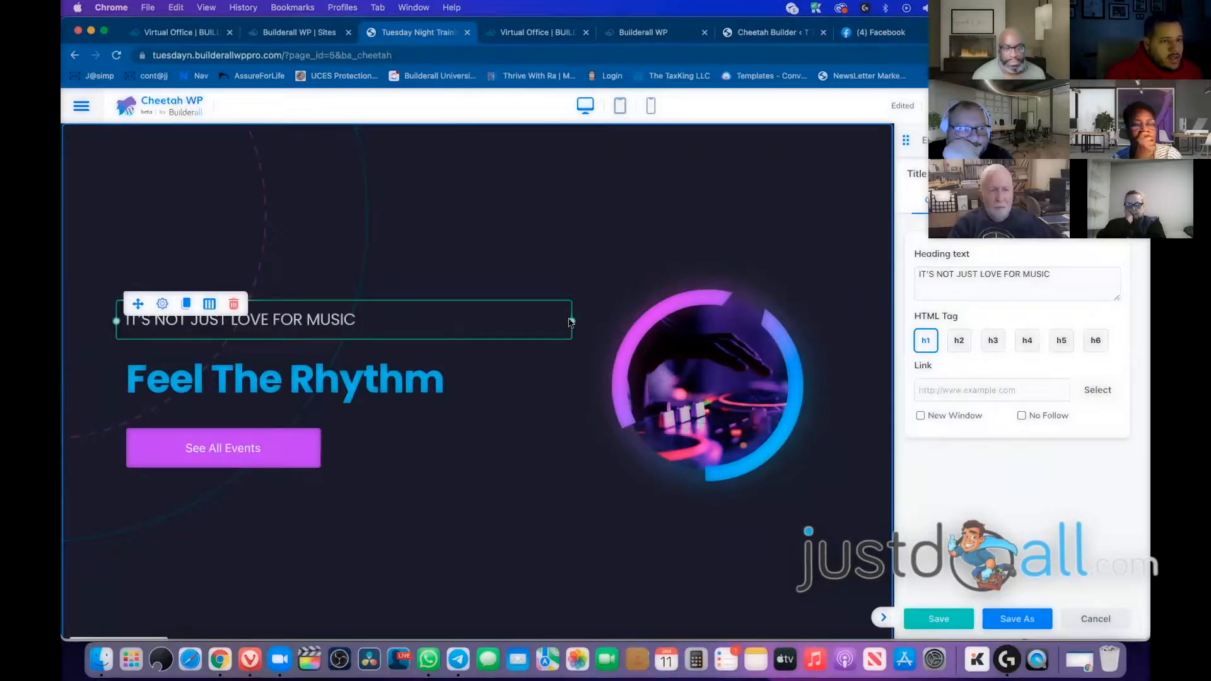
pyautogui.moveTo(566, 321); pyautogui.dragTo(502, 321)
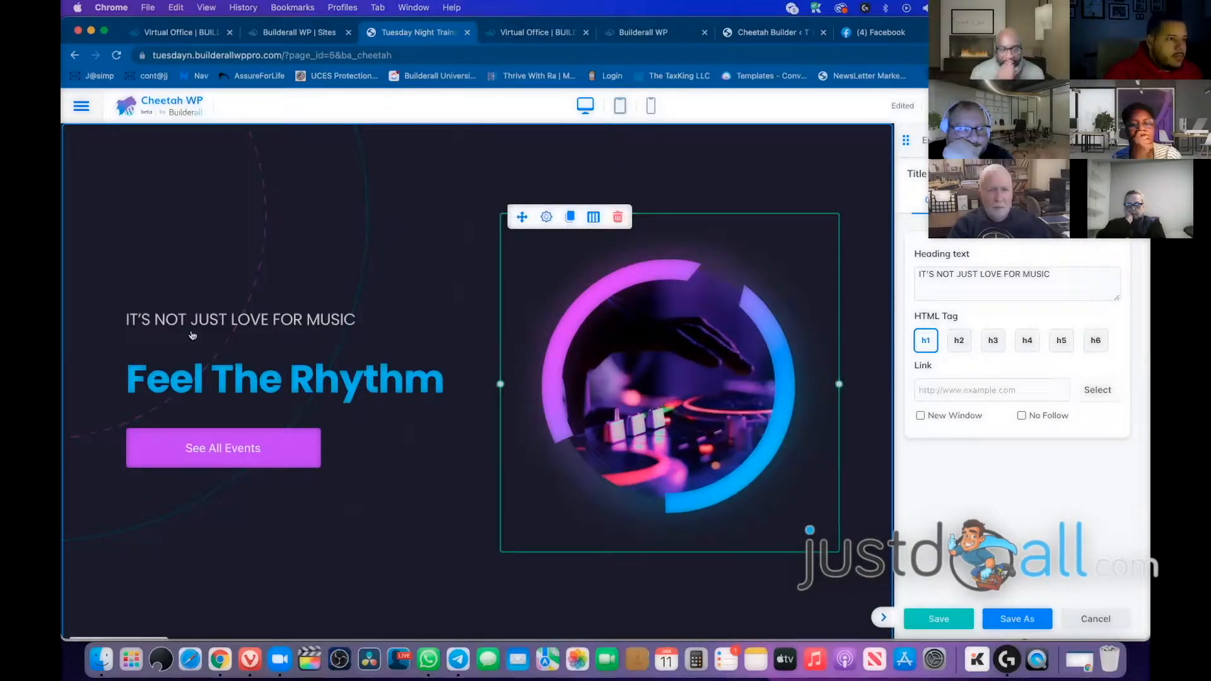
pyautogui.click(646, 285)
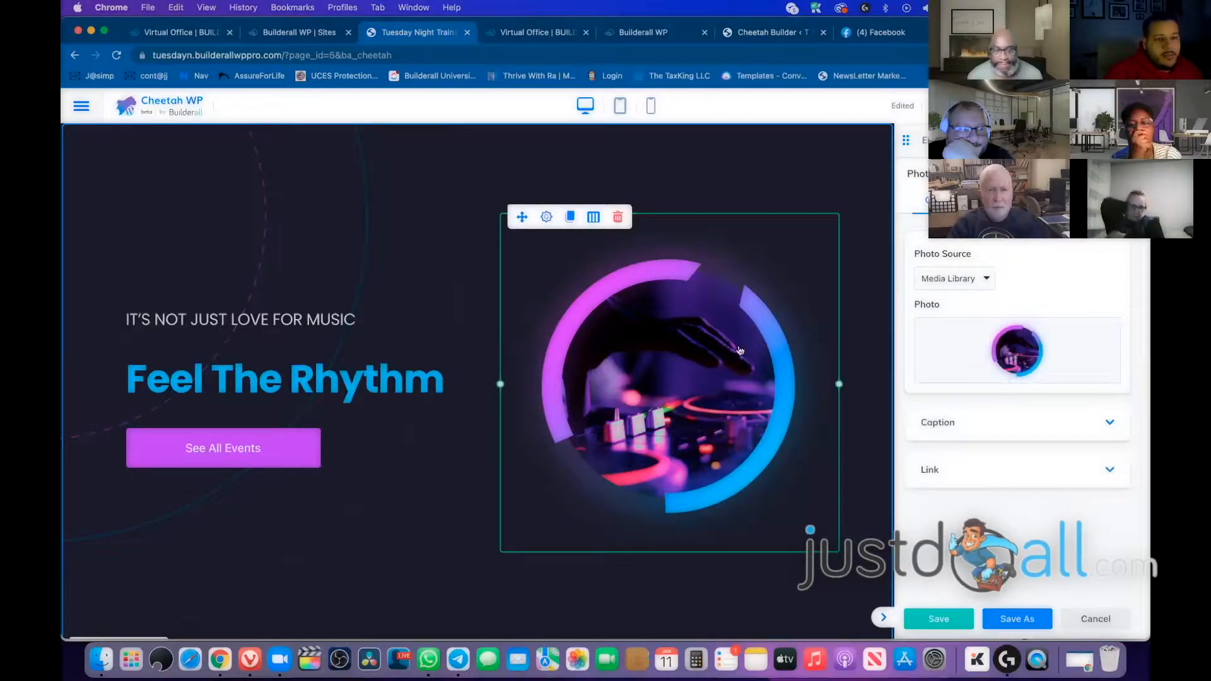
pyautogui.moveTo(1013, 371)
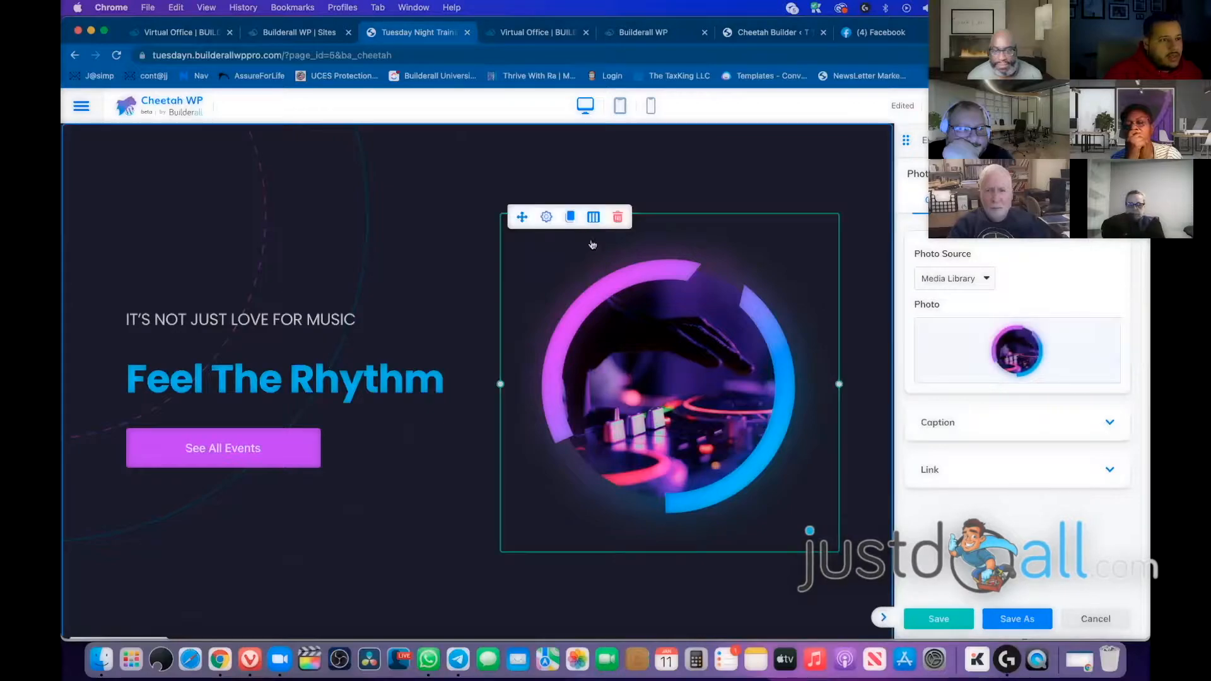
# Delete the DJ image from the hero and confirm the deletion
pyautogui.click(620, 217)
pyautogui.click(713, 127)
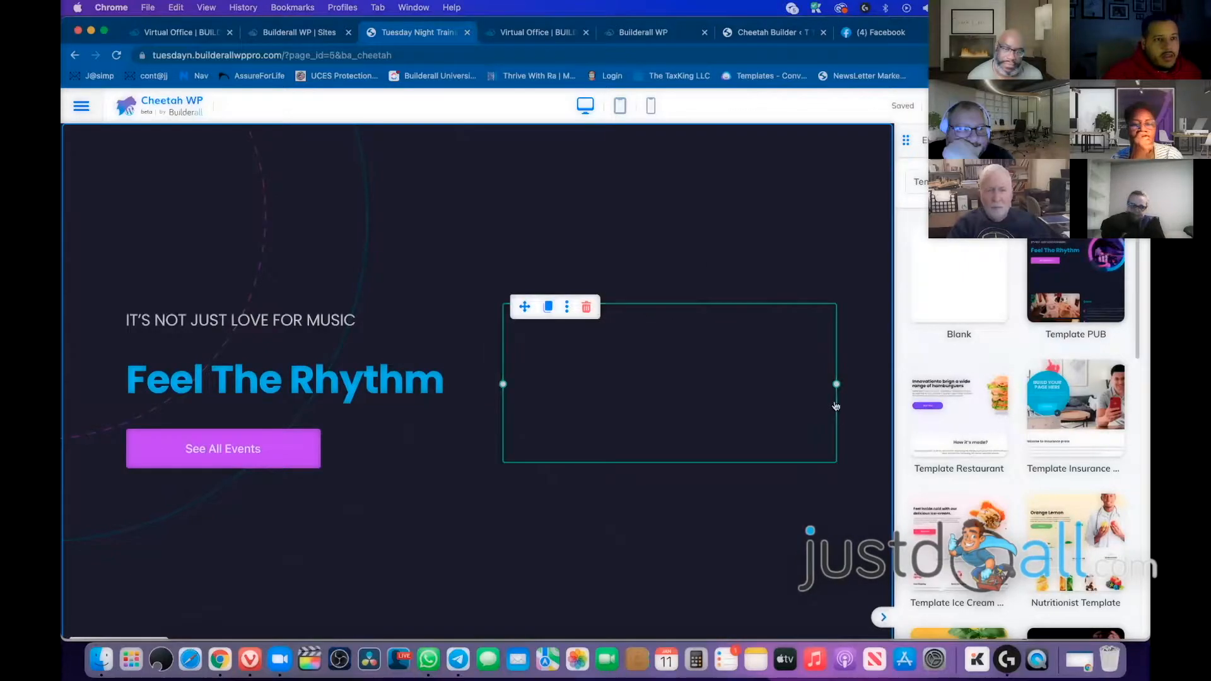
pyautogui.click(942, 404)
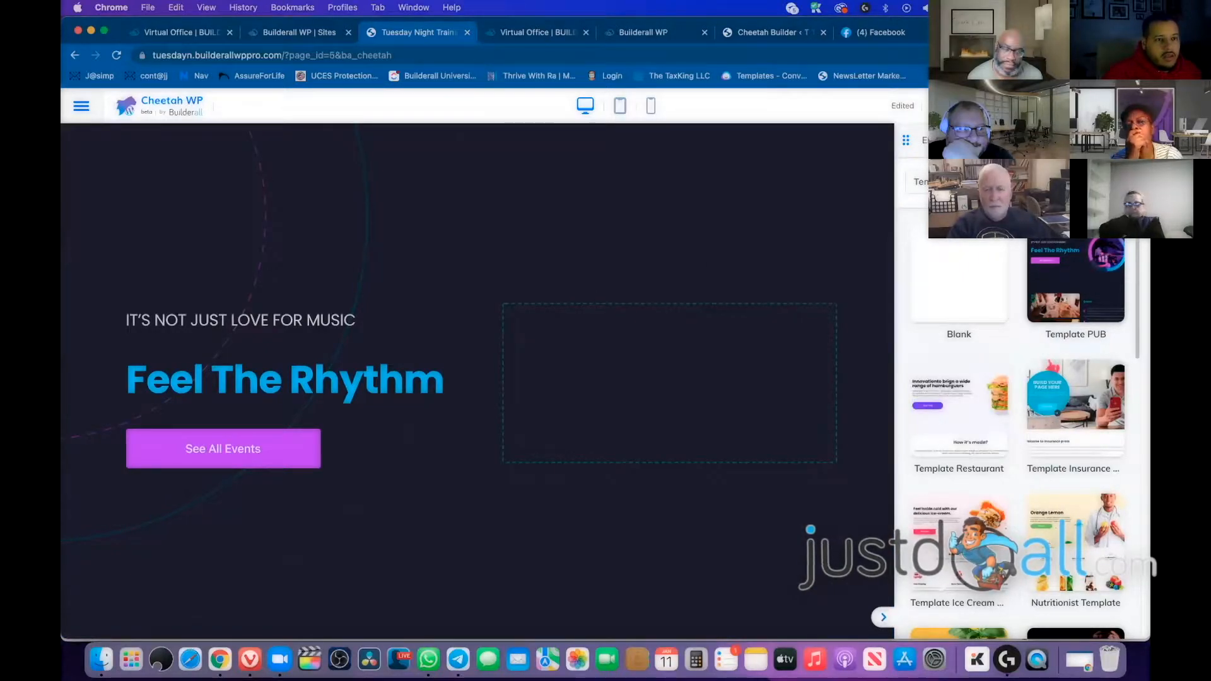
# Drag a Photo element from the Elements panel into the empty hero column
pyautogui.click(936, 141)
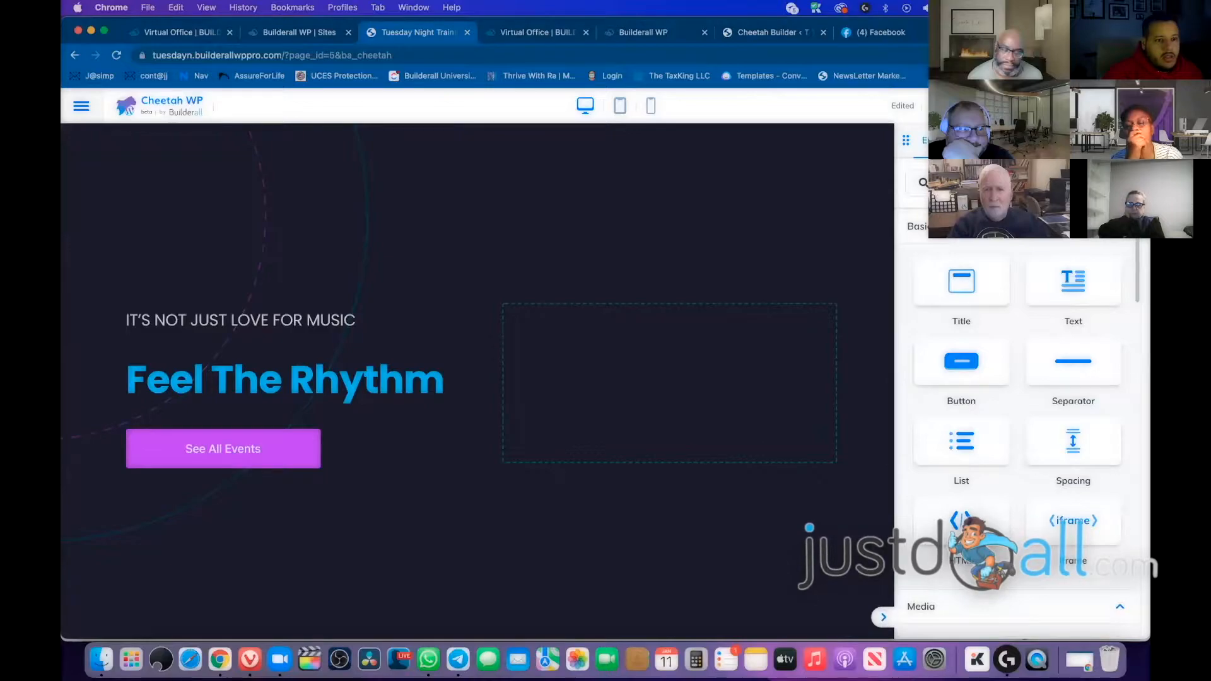
pyautogui.scroll(-3, 1041, 287)
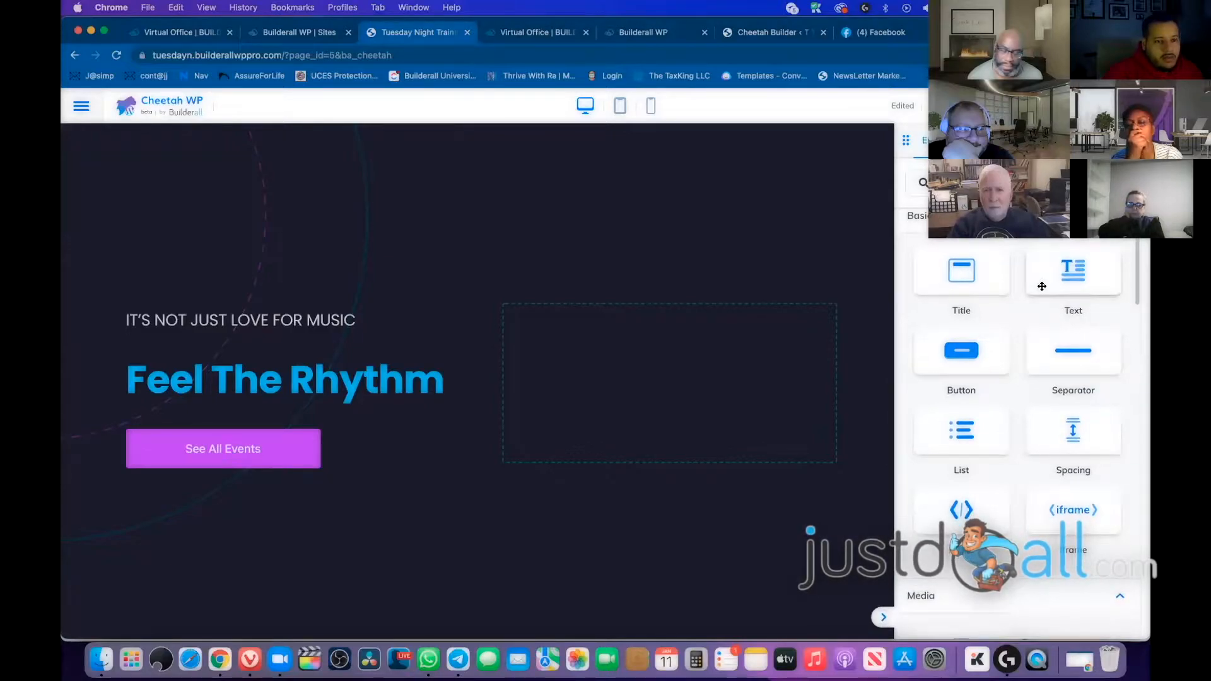
pyautogui.scroll(-3, 1041, 287)
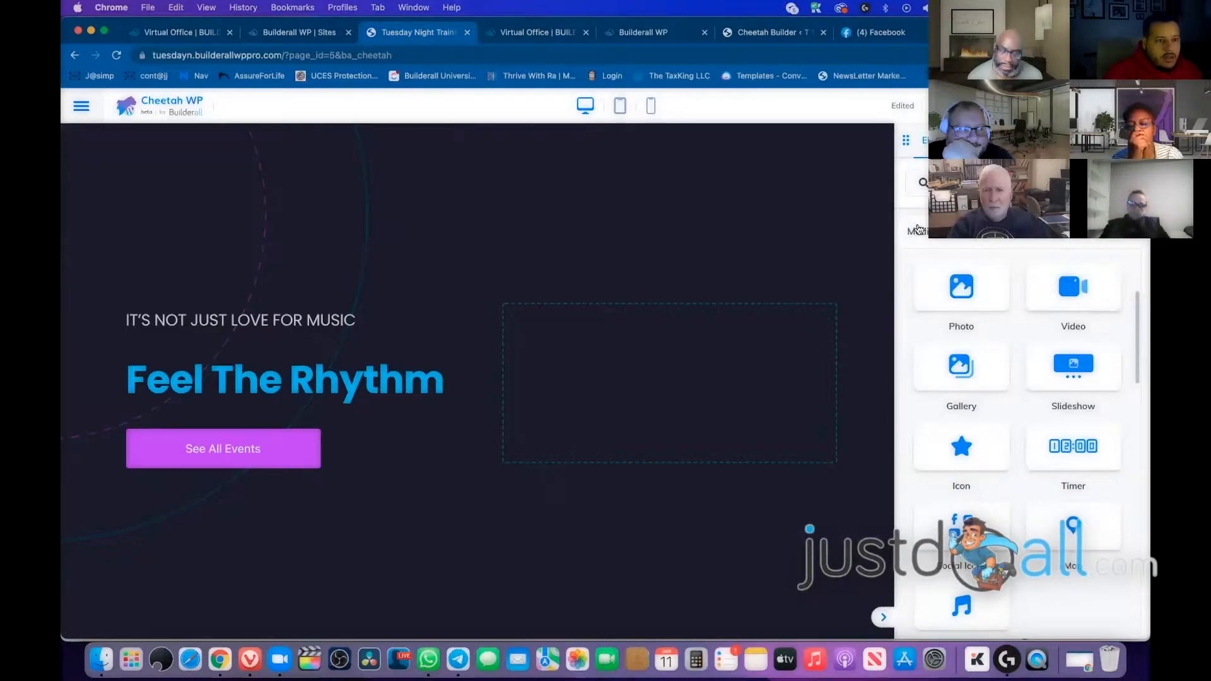
pyautogui.scroll(-2, 477, 378)
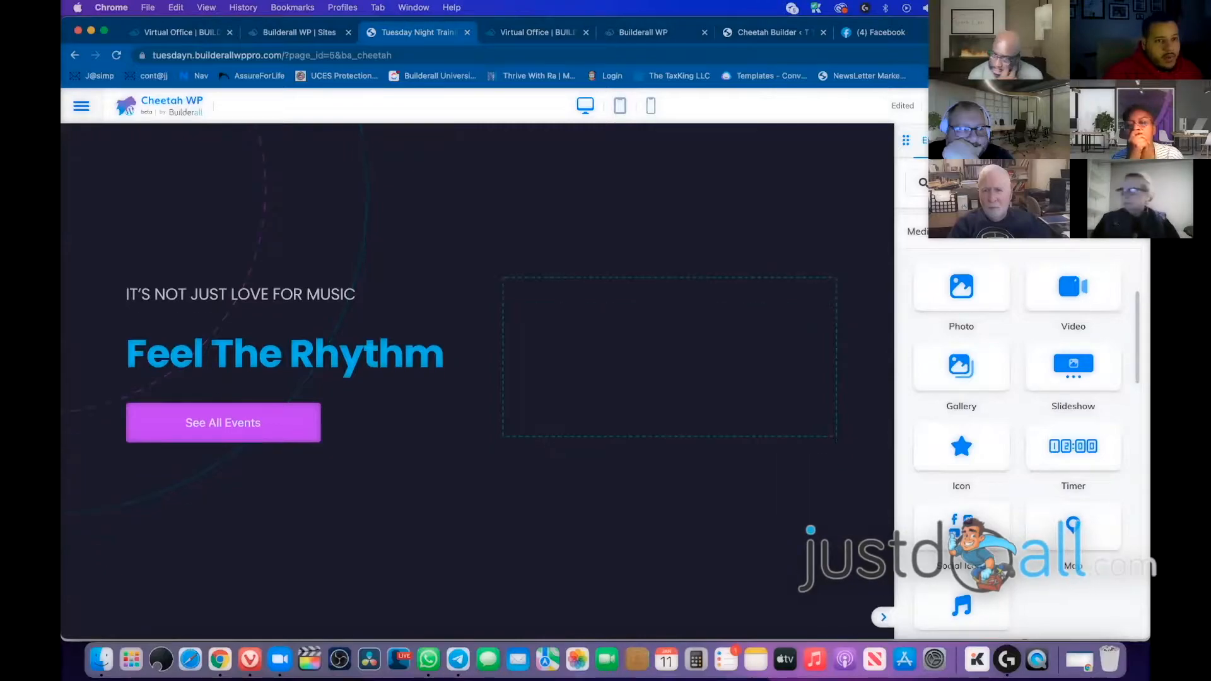
pyautogui.scroll(2, 630, 379)
pyautogui.click(750, 403)
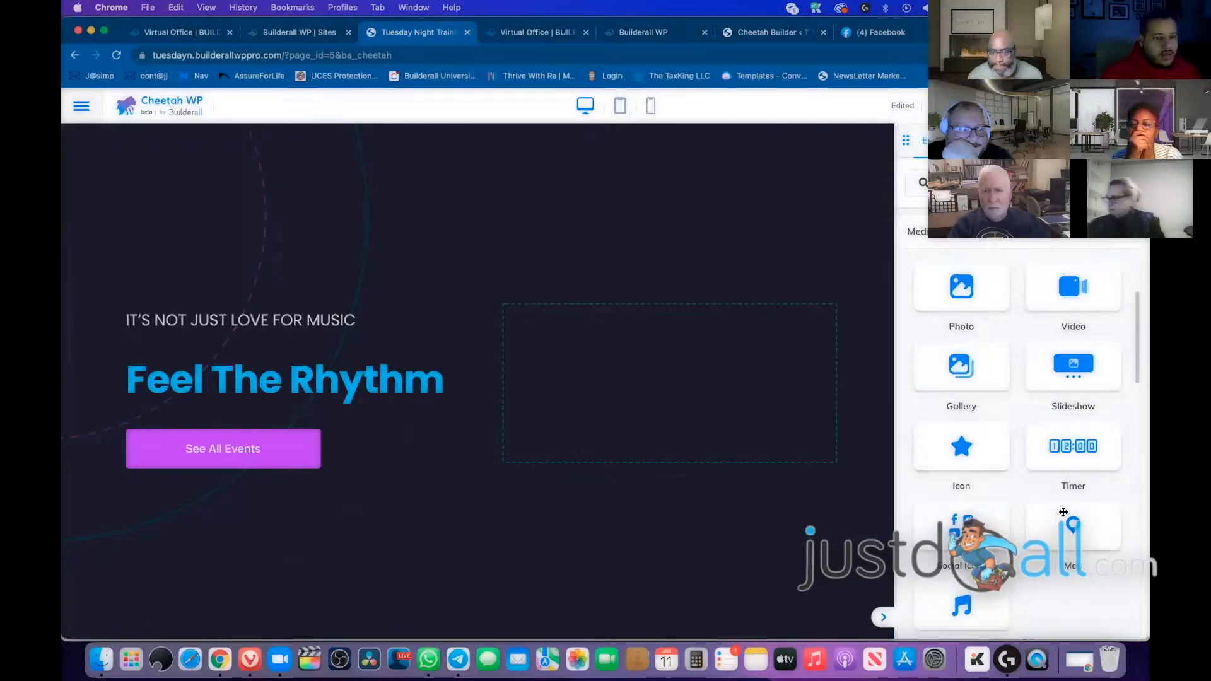
pyautogui.scroll(-2, 1071, 453)
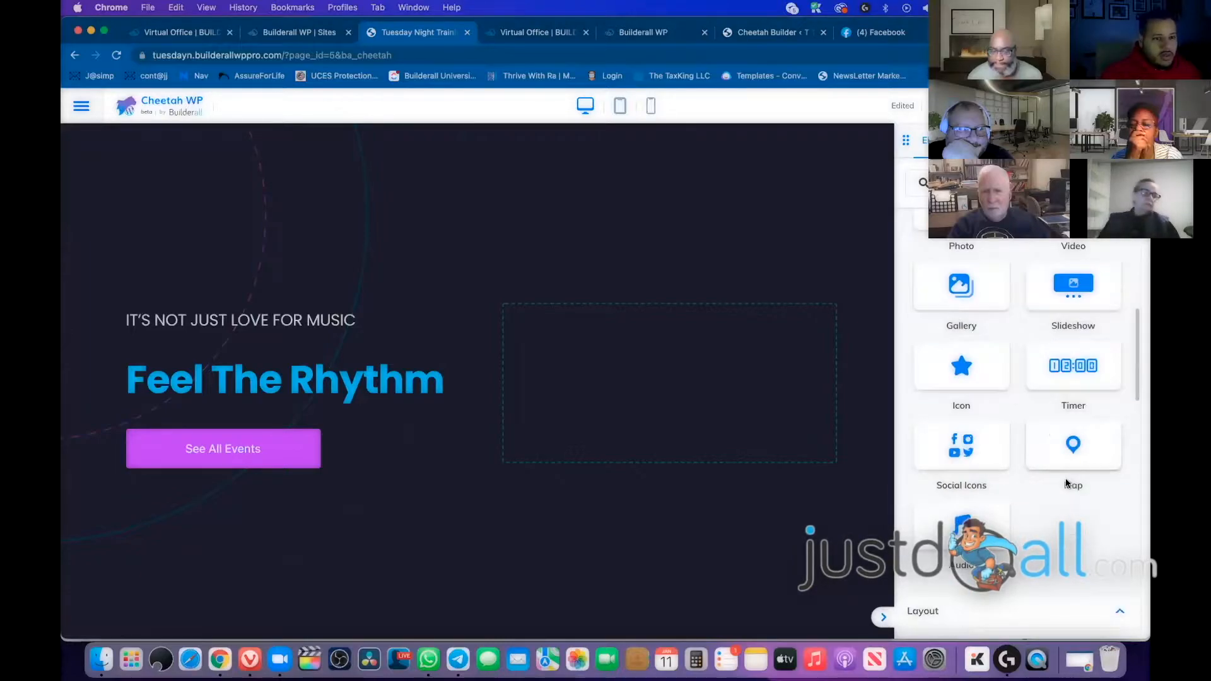
pyautogui.scroll(4, 1045, 454)
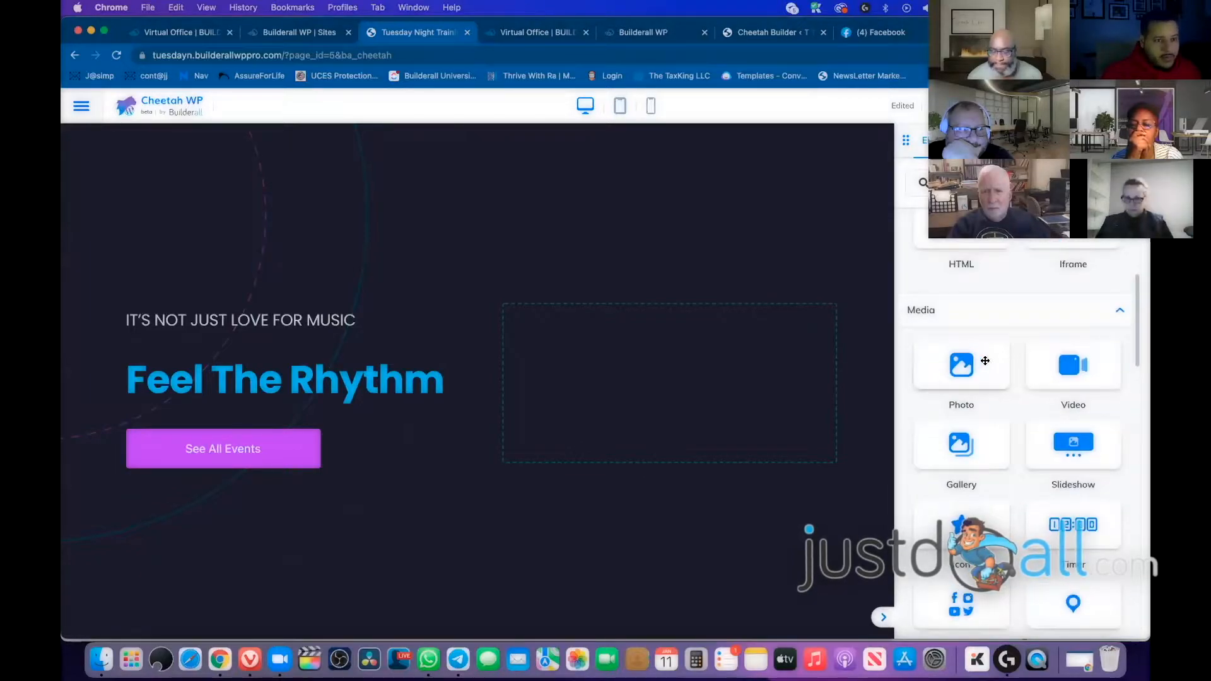
pyautogui.moveTo(969, 368); pyautogui.dragTo(646, 363)
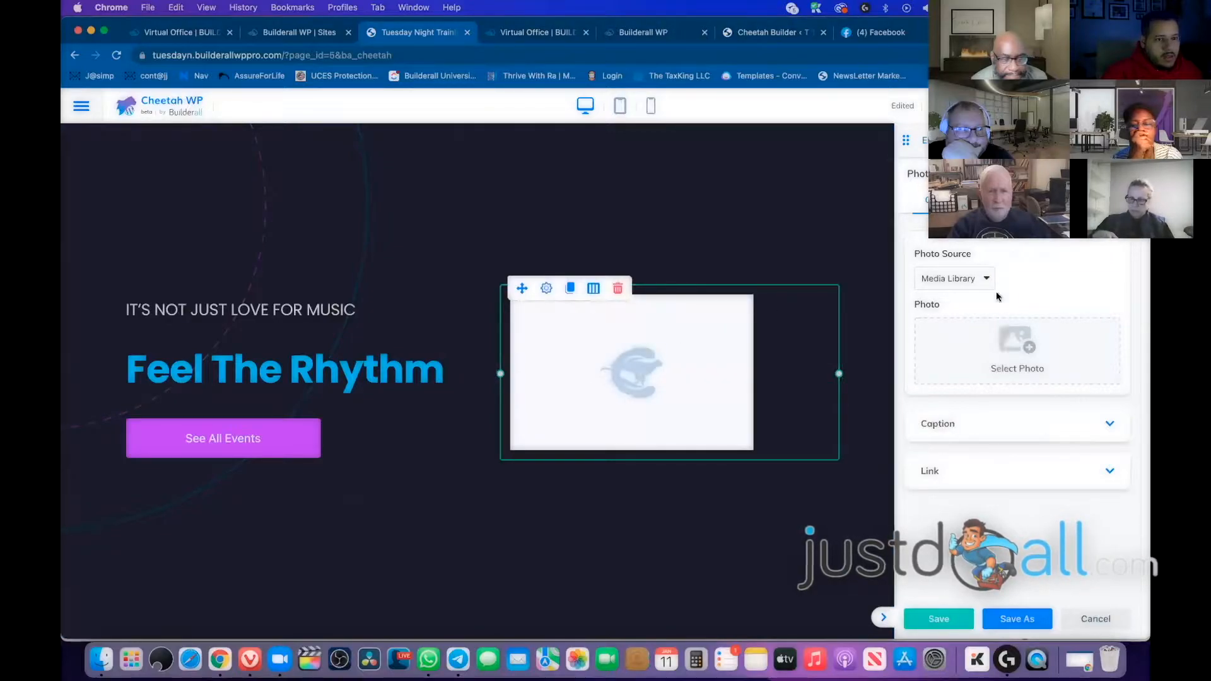
# Pick image 65, the Happy New Year graphic, from Builderall Images and import it to the Media Library
pyautogui.click(1012, 338)
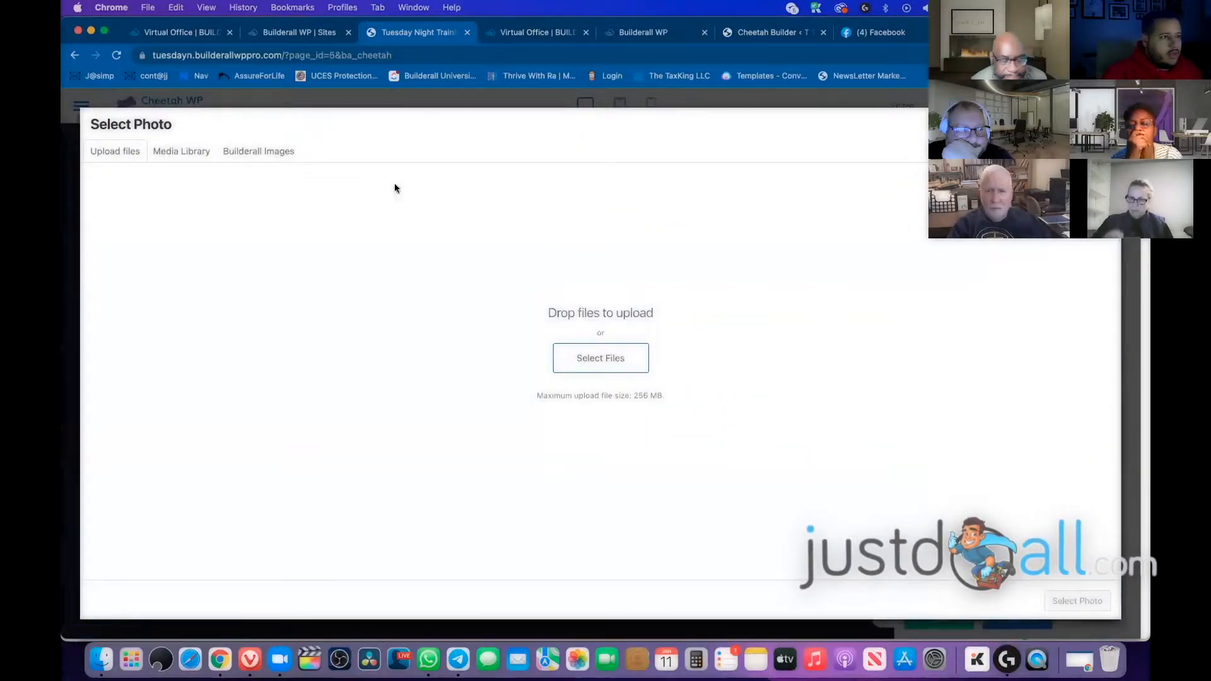
pyautogui.click(196, 154)
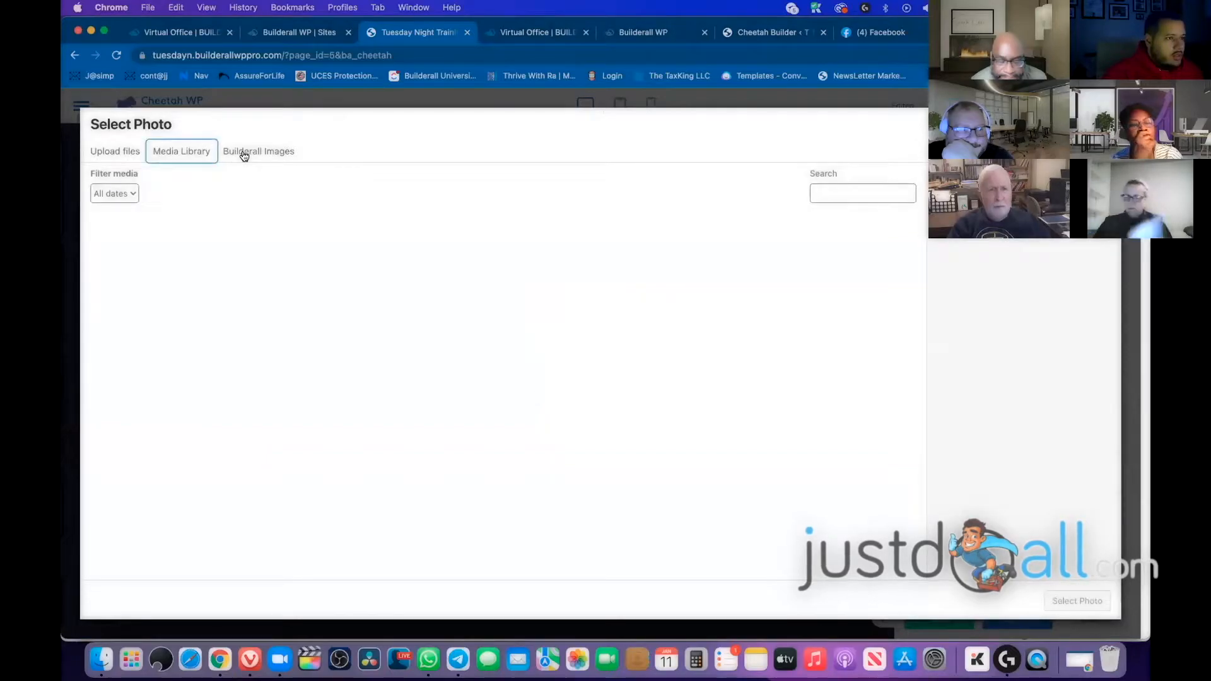
pyautogui.click(266, 157)
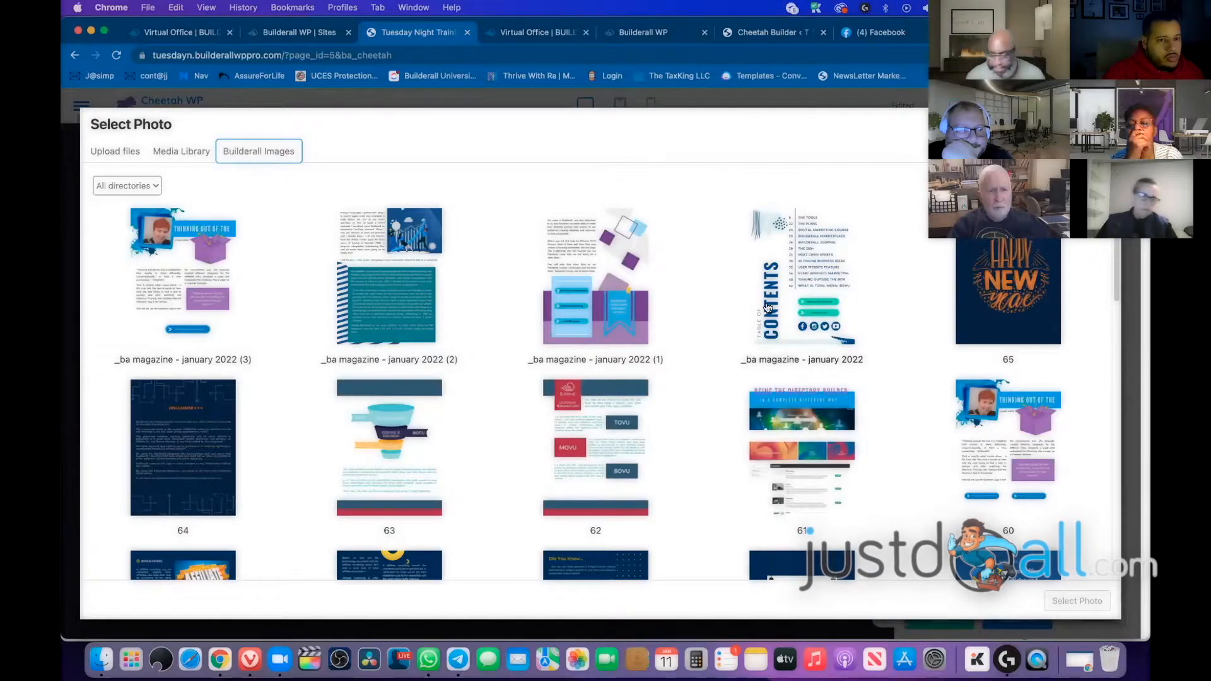
pyautogui.scroll(-15, 797, 297)
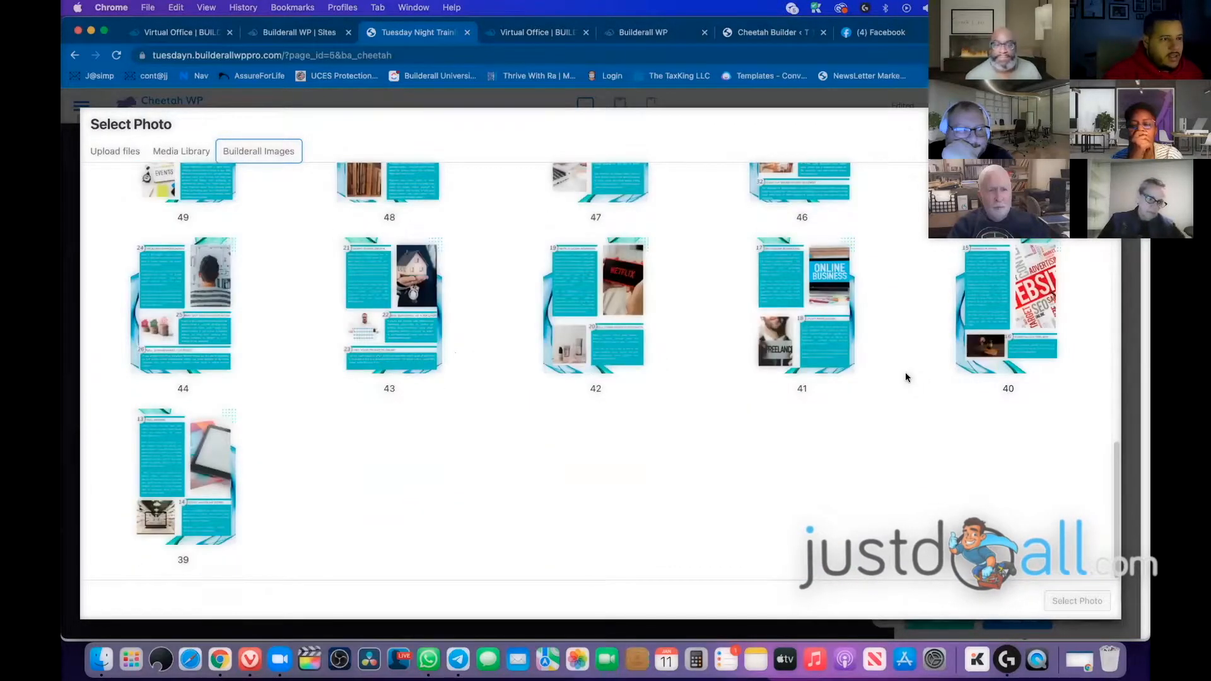
pyautogui.scroll(15, 908, 328)
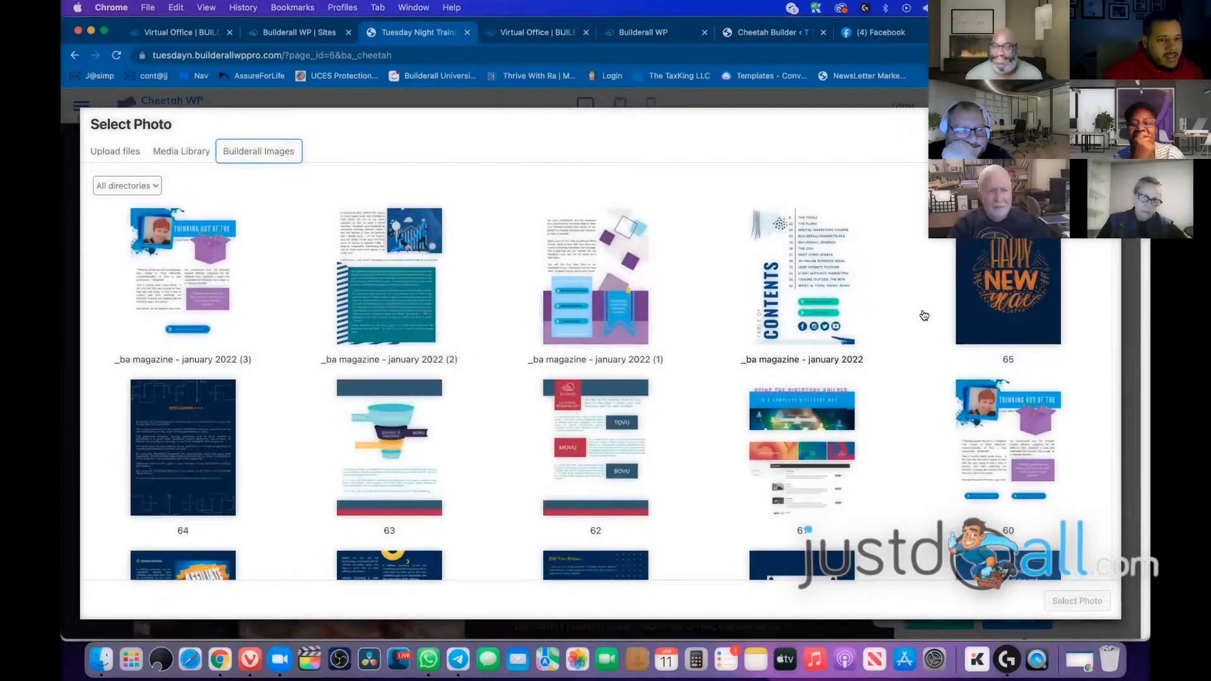
pyautogui.click(1019, 243)
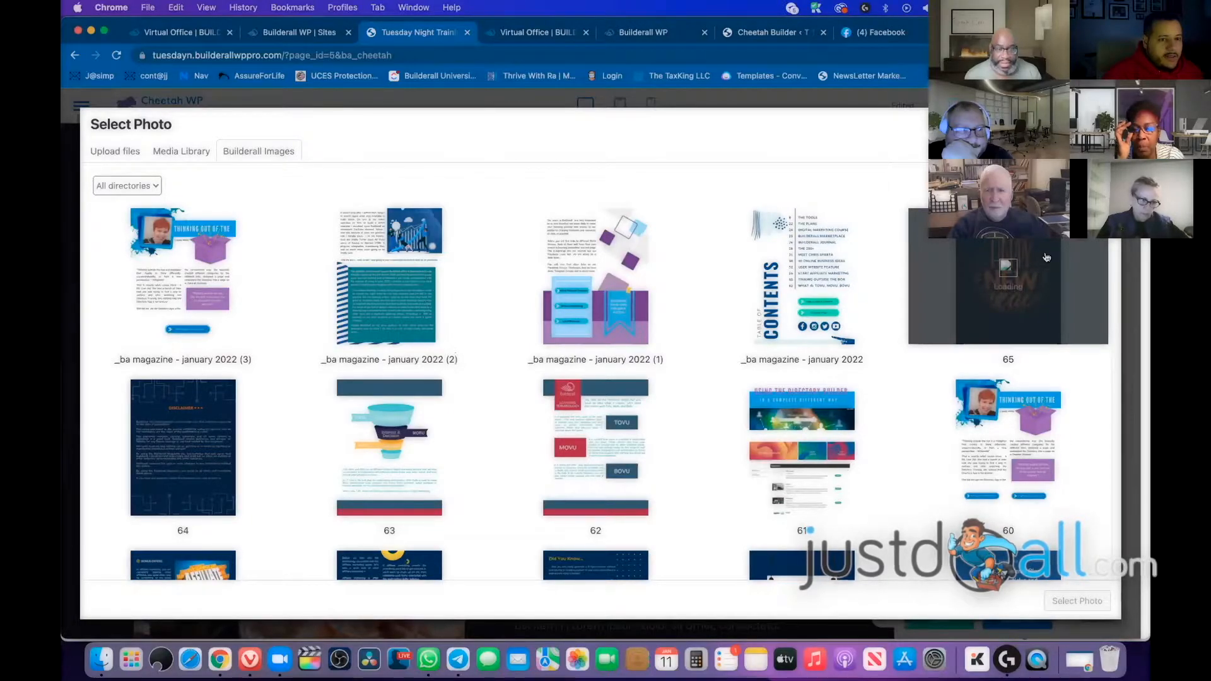
pyautogui.scroll(-5, 1032, 252)
pyautogui.scroll(5, 1009, 269)
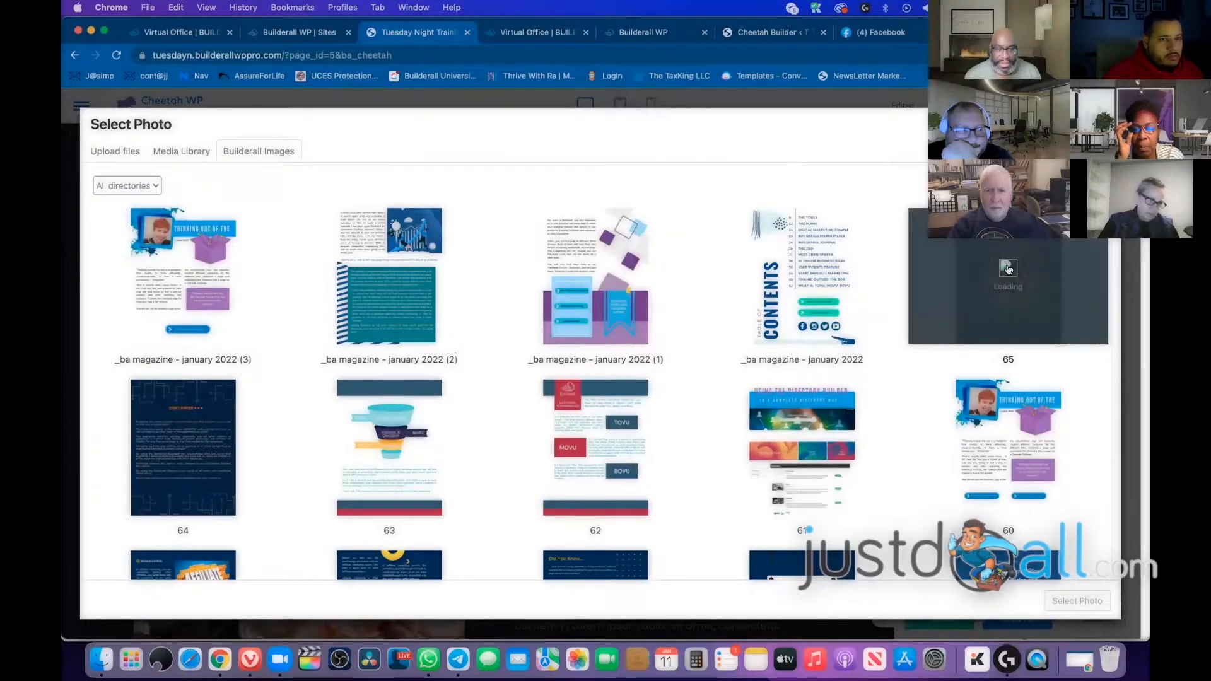
pyautogui.click(997, 307)
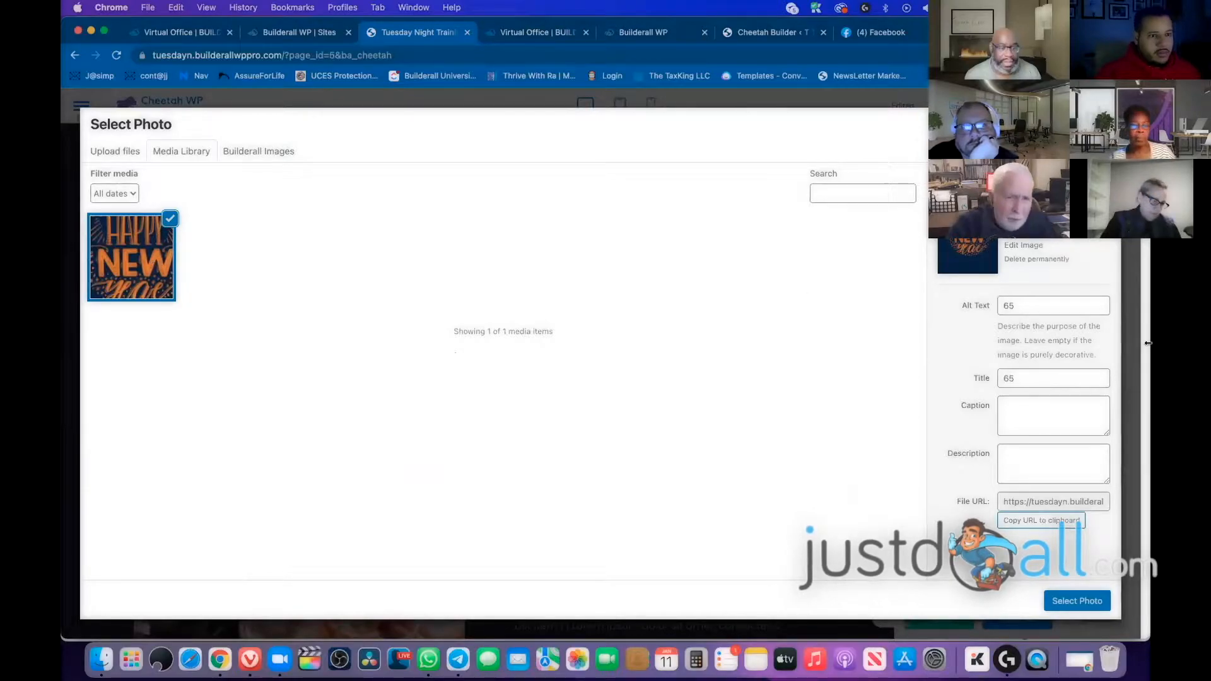
# Set the image's alt text and title to 'Happy New year' and insert it into the hero photo
pyautogui.doubleClick(1047, 306)
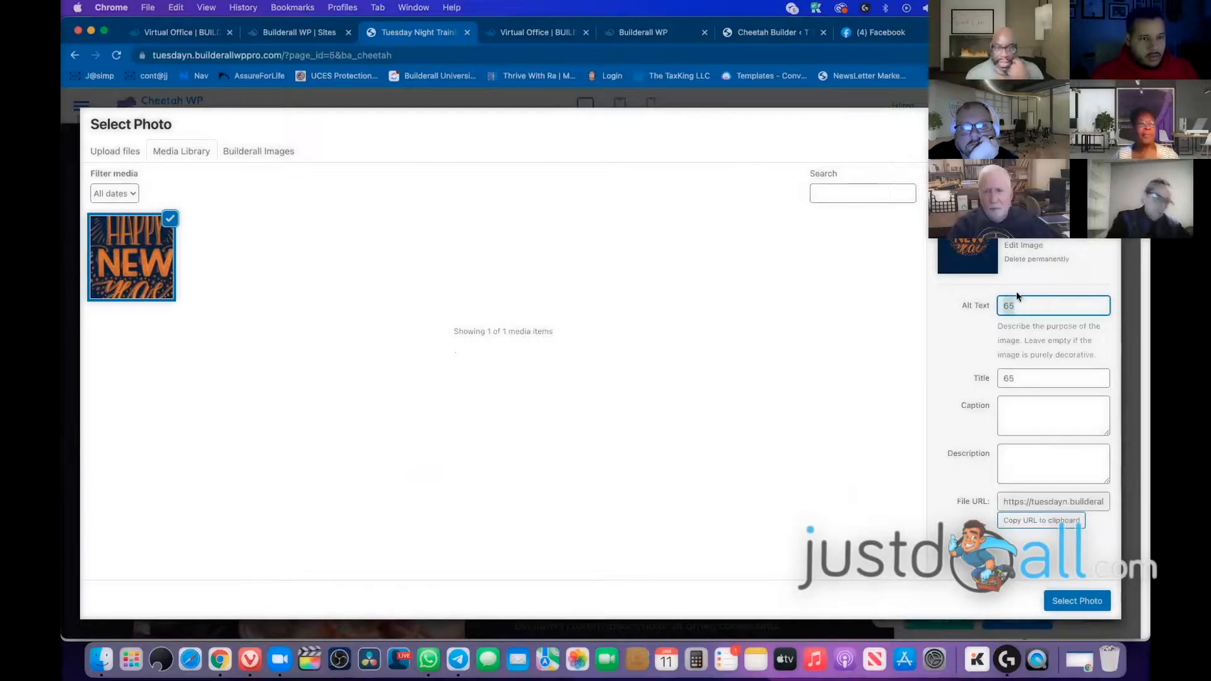
pyautogui.press('BackSpace')
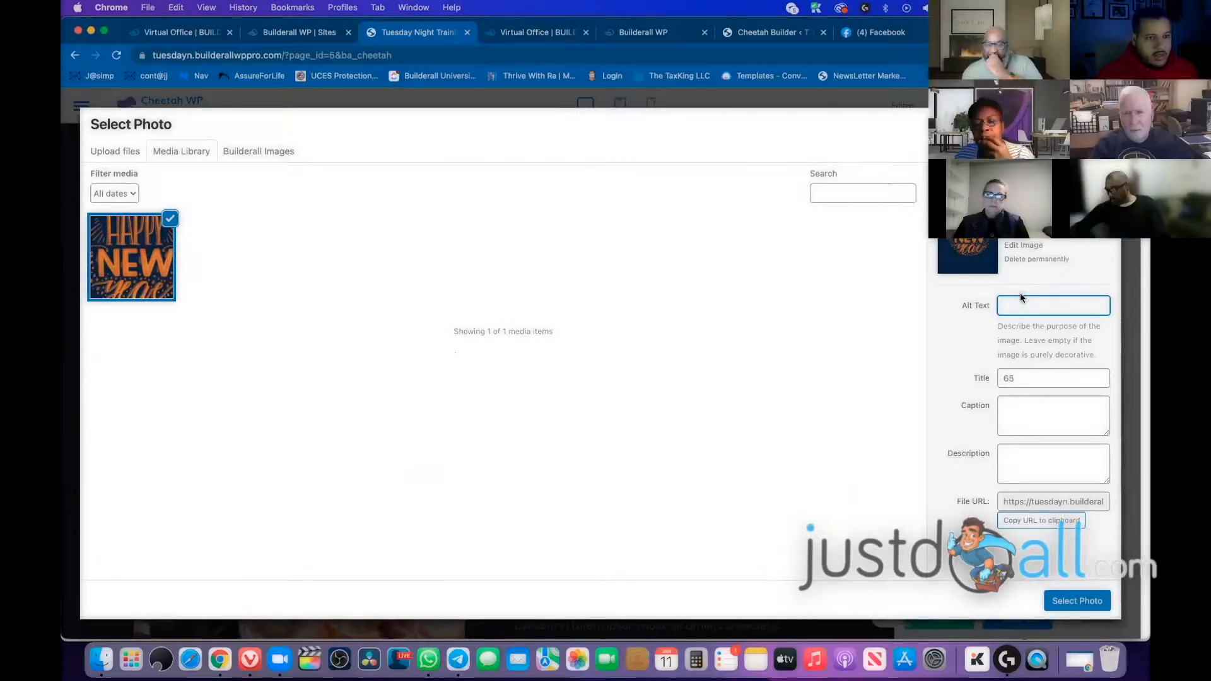
pyautogui.write('Happy New year')
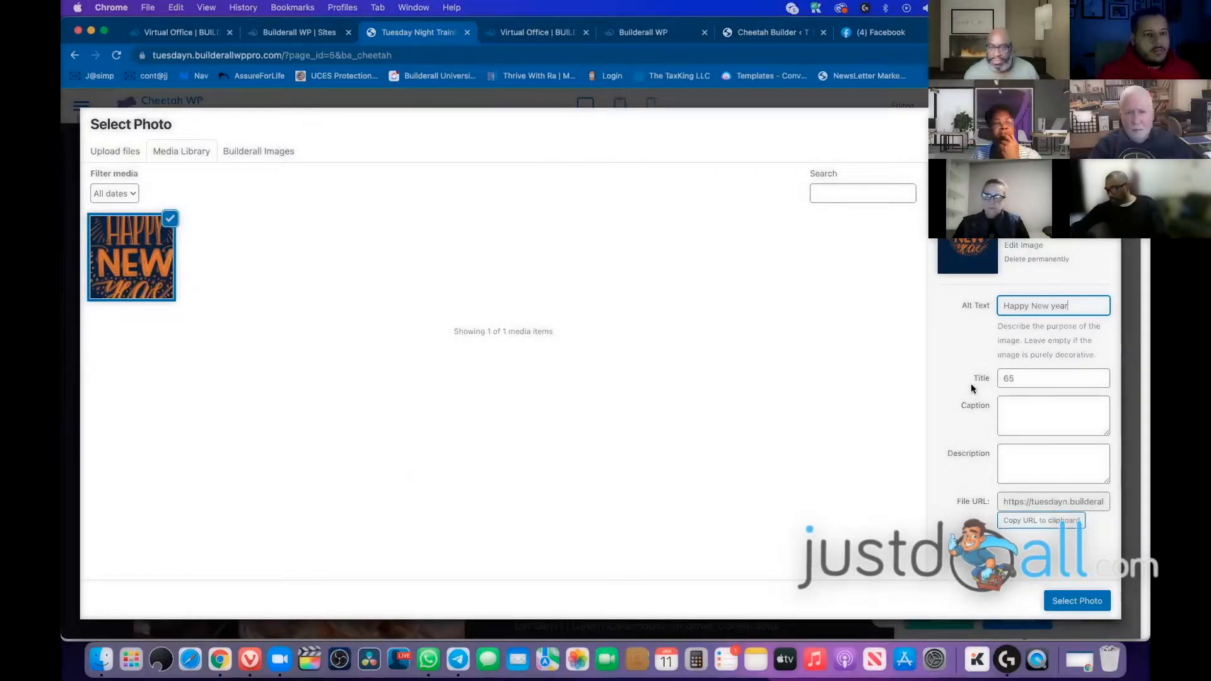
pyautogui.click(1046, 376)
pyautogui.click(1082, 601)
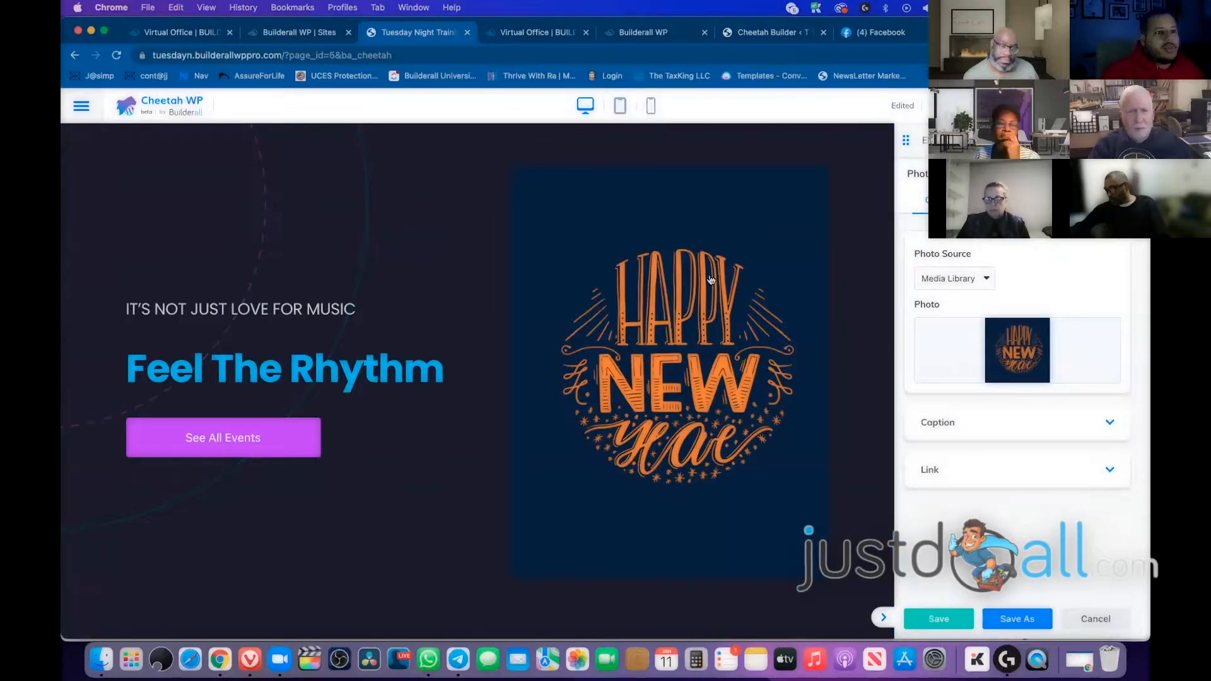
pyautogui.rightClick(679, 283)
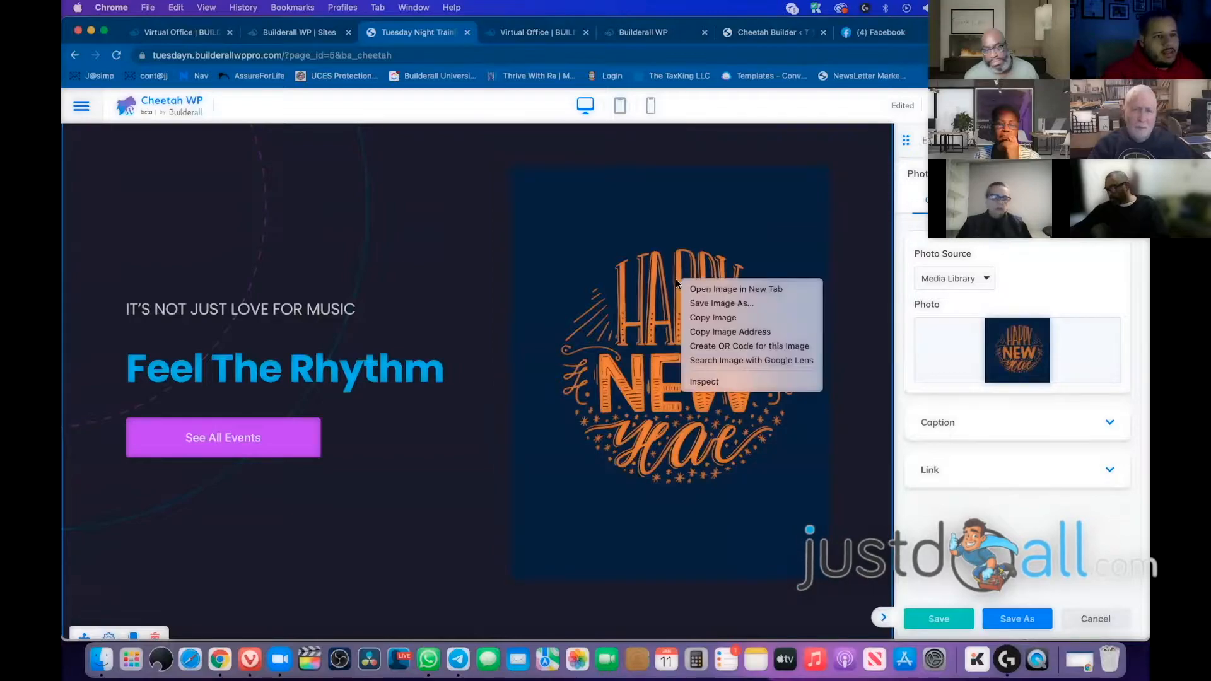
pyautogui.click(729, 304)
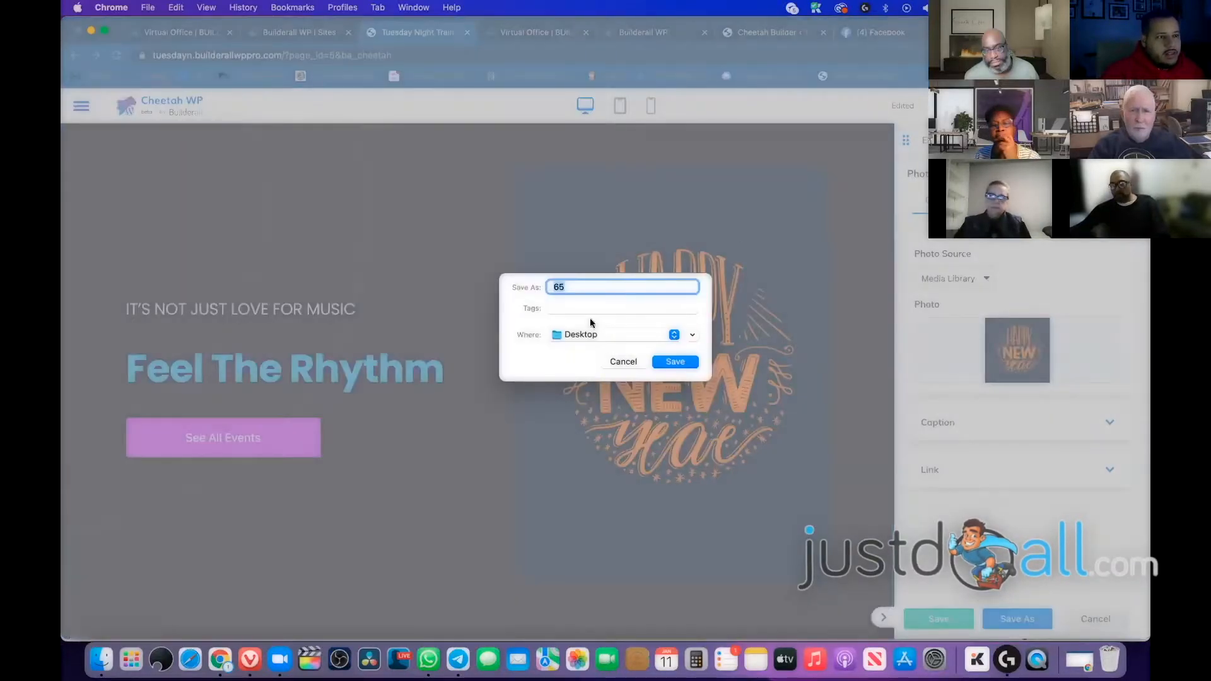
pyautogui.click(624, 362)
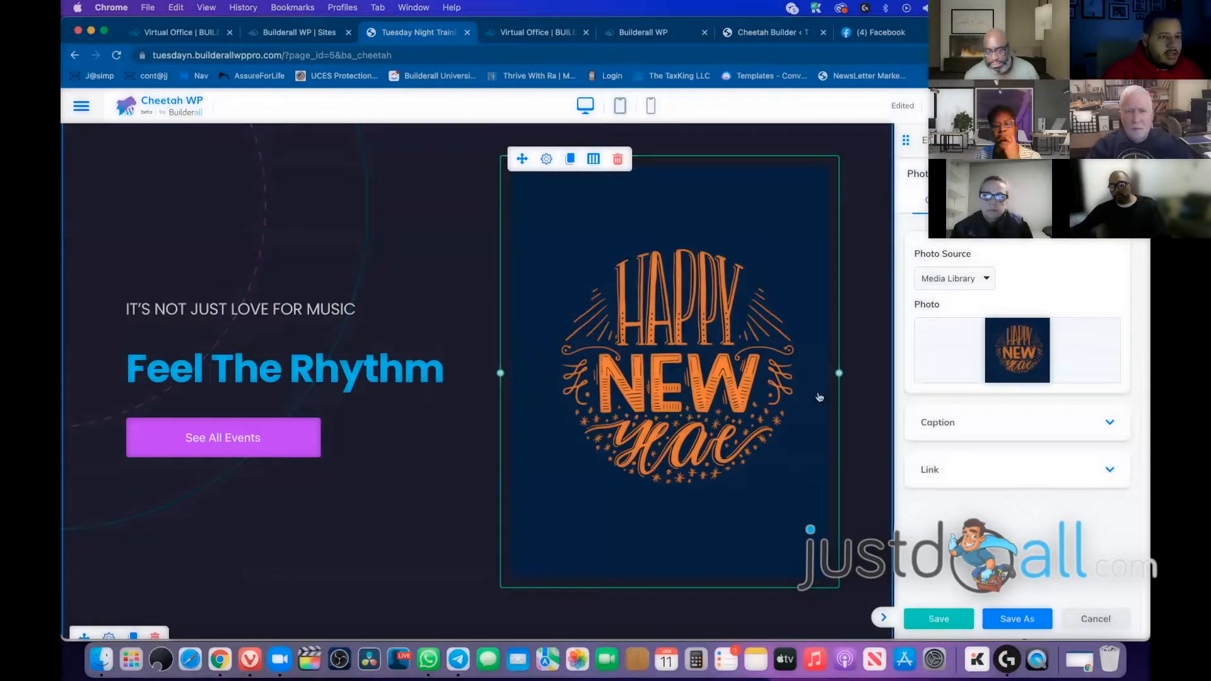
# Move the image left, duplicate the tagline, and place tagline, heading and See All Events in the right column
pyautogui.moveTo(839, 372)
pyautogui.mouseDown()
pyautogui.moveTo(774, 365)
pyautogui.moveTo(872, 364)
pyautogui.moveTo(813, 360)
pyautogui.moveTo(842, 361)
pyautogui.mouseUp()
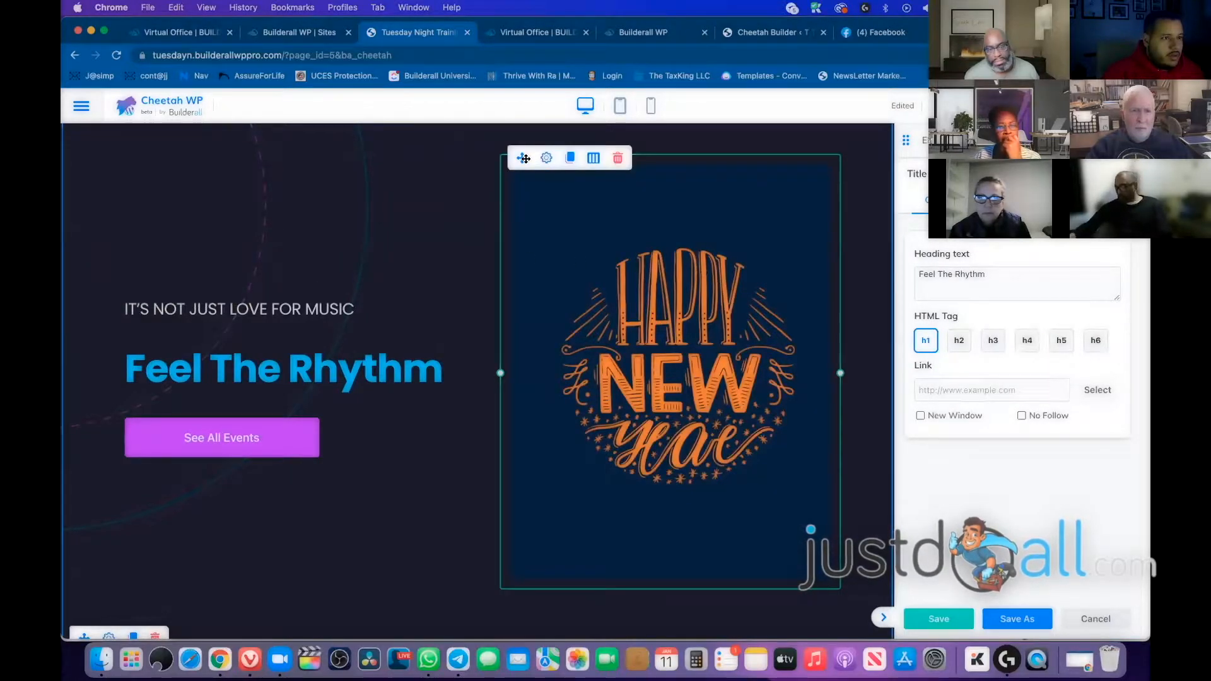
pyautogui.moveTo(523, 159); pyautogui.dragTo(339, 273)
pyautogui.scroll(-3, 505, 236)
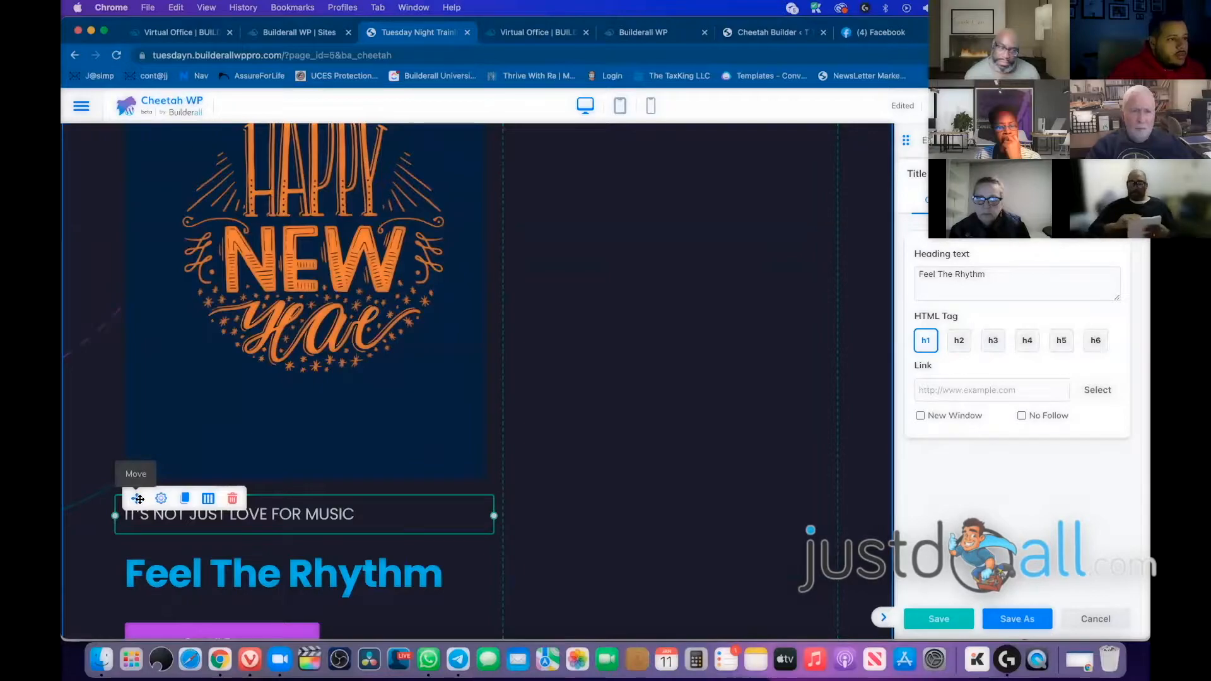
pyautogui.click(184, 502)
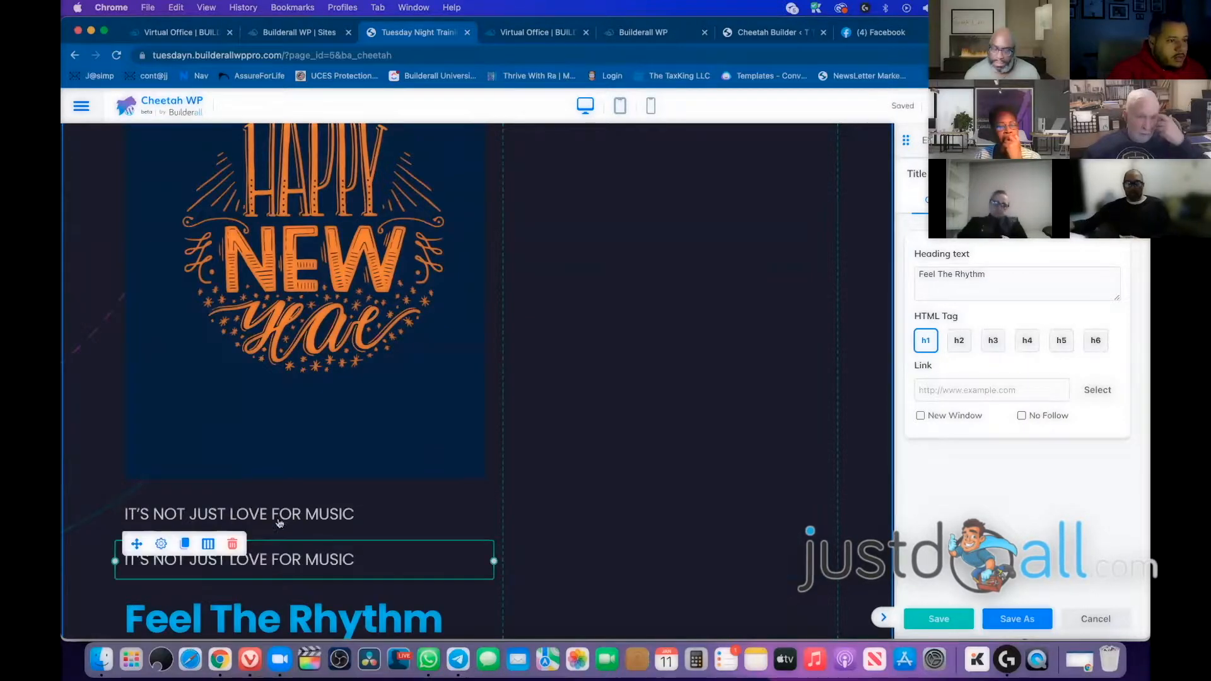
pyautogui.click(238, 511)
pyautogui.moveTo(138, 499); pyautogui.dragTo(669, 252)
pyautogui.moveTo(136, 566); pyautogui.dragTo(571, 297)
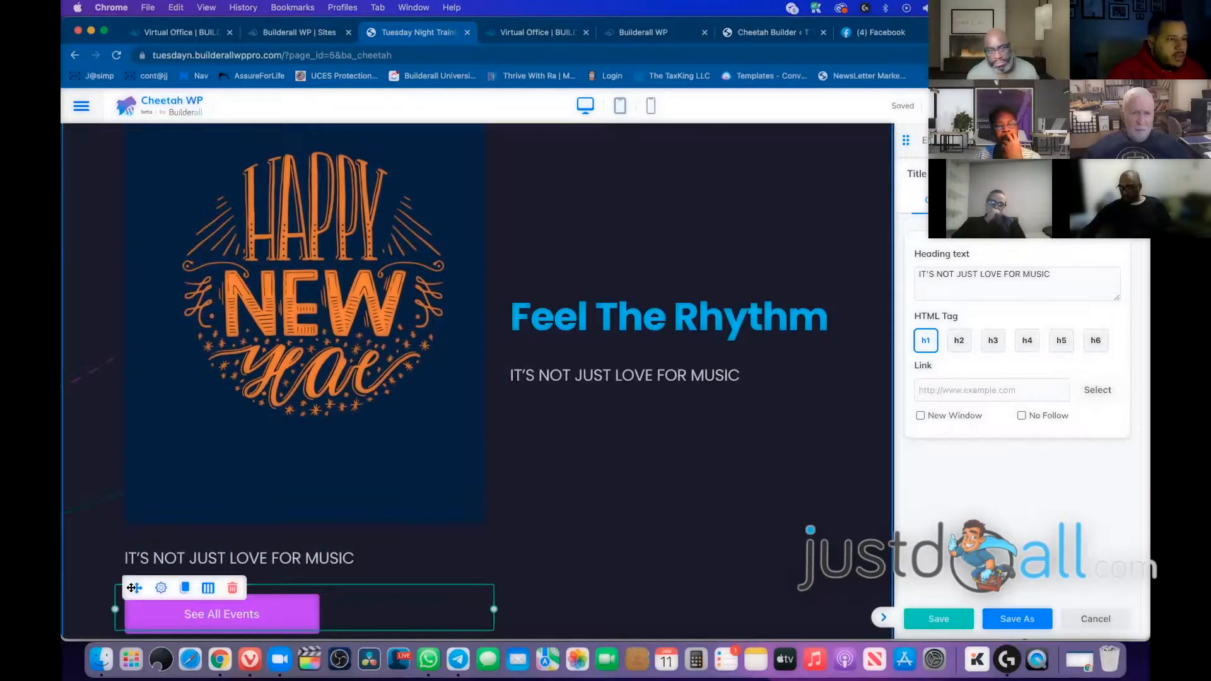
pyautogui.moveTo(589, 434); pyautogui.dragTo(593, 449)
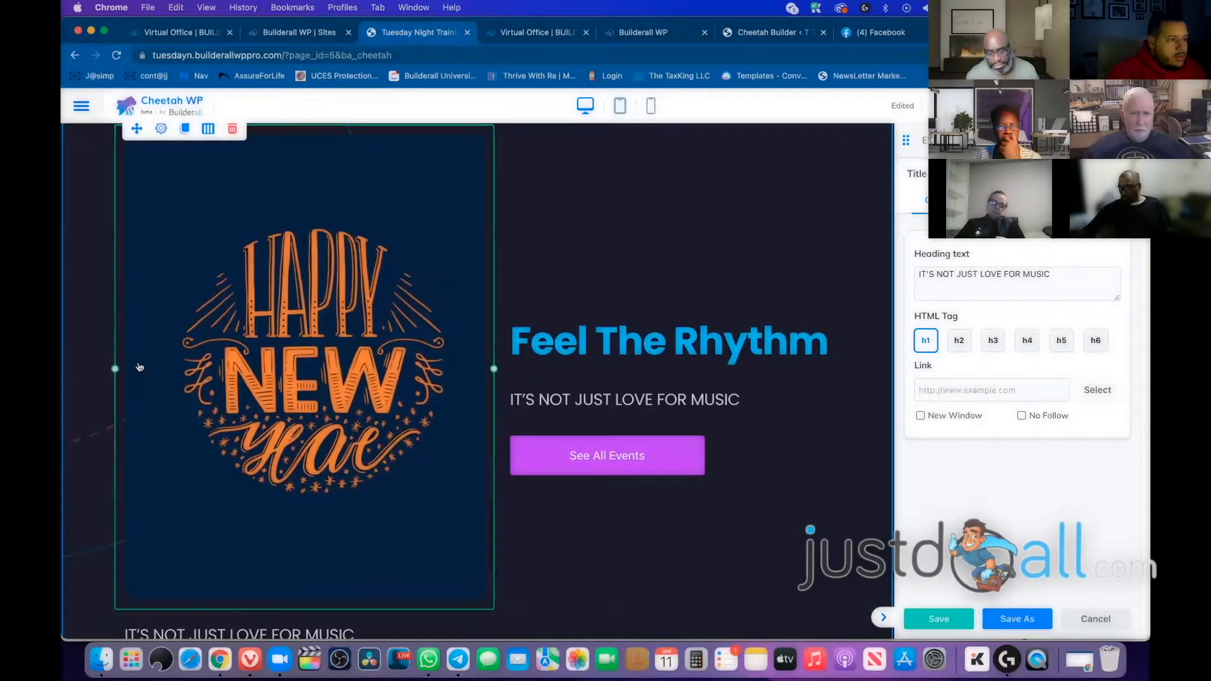
# Narrow the hero row to 842px and rebalance the image, text and heading column widths
pyautogui.moveTo(116, 363); pyautogui.dragTo(165, 345)
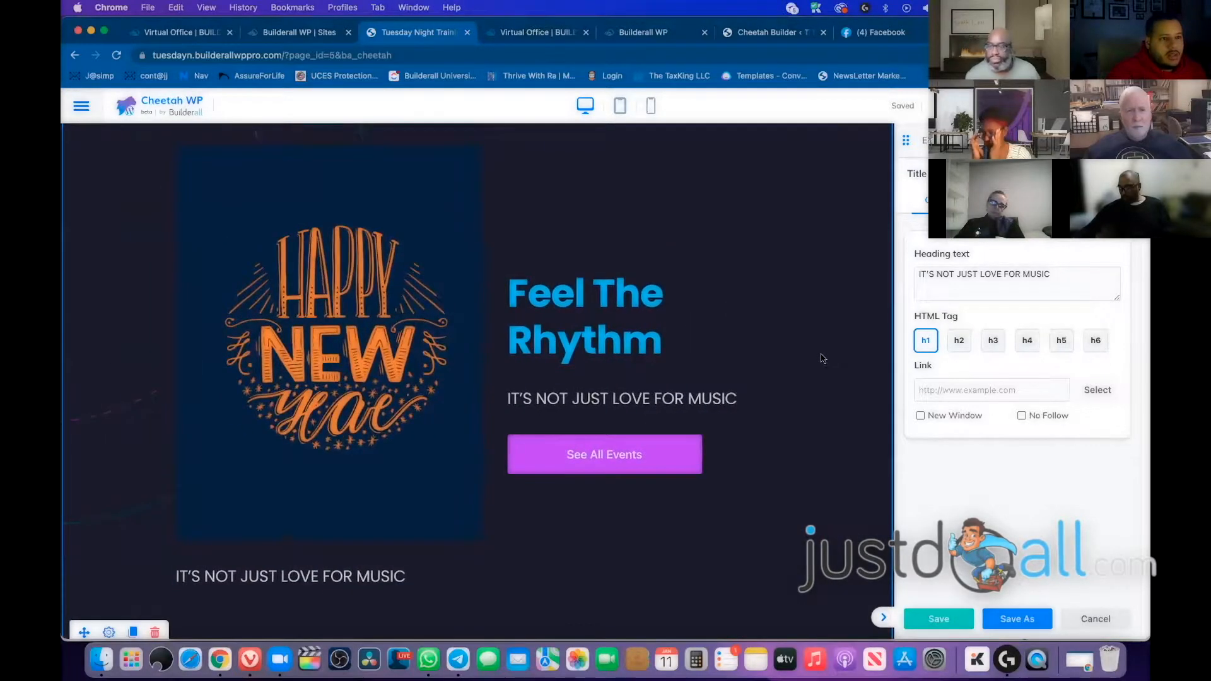
pyautogui.click(392, 327)
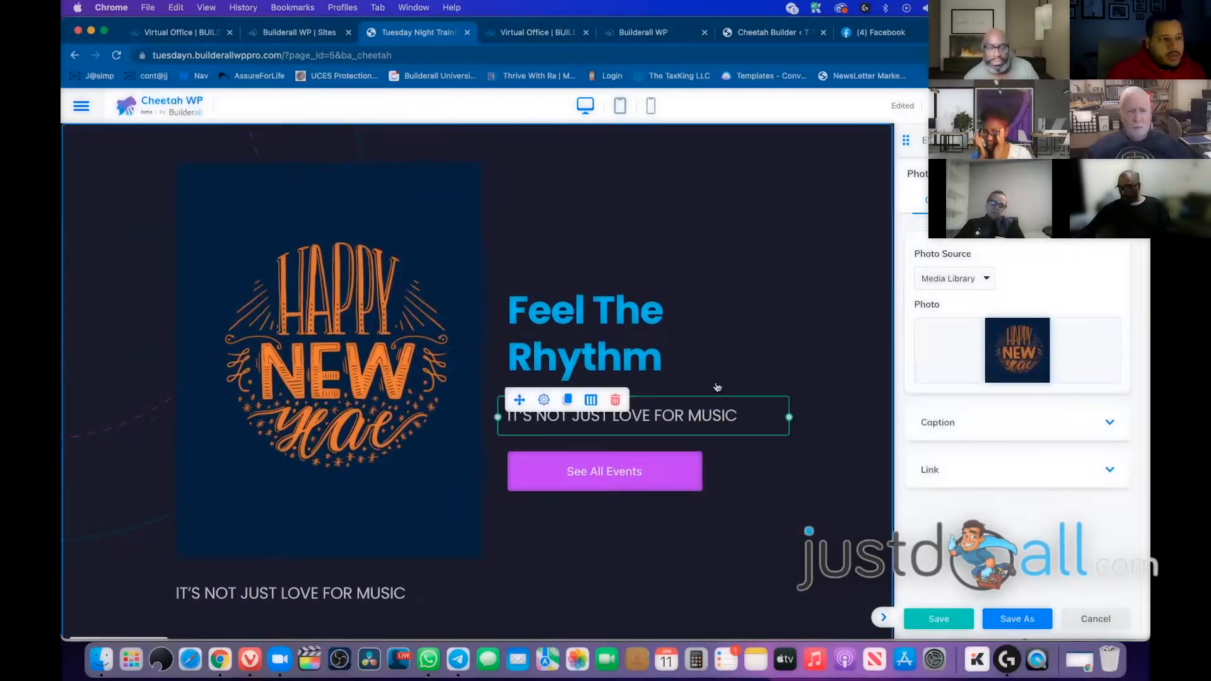
pyautogui.scroll(-1, 718, 386)
pyautogui.scroll(-1, 718, 386)
pyautogui.click(337, 470)
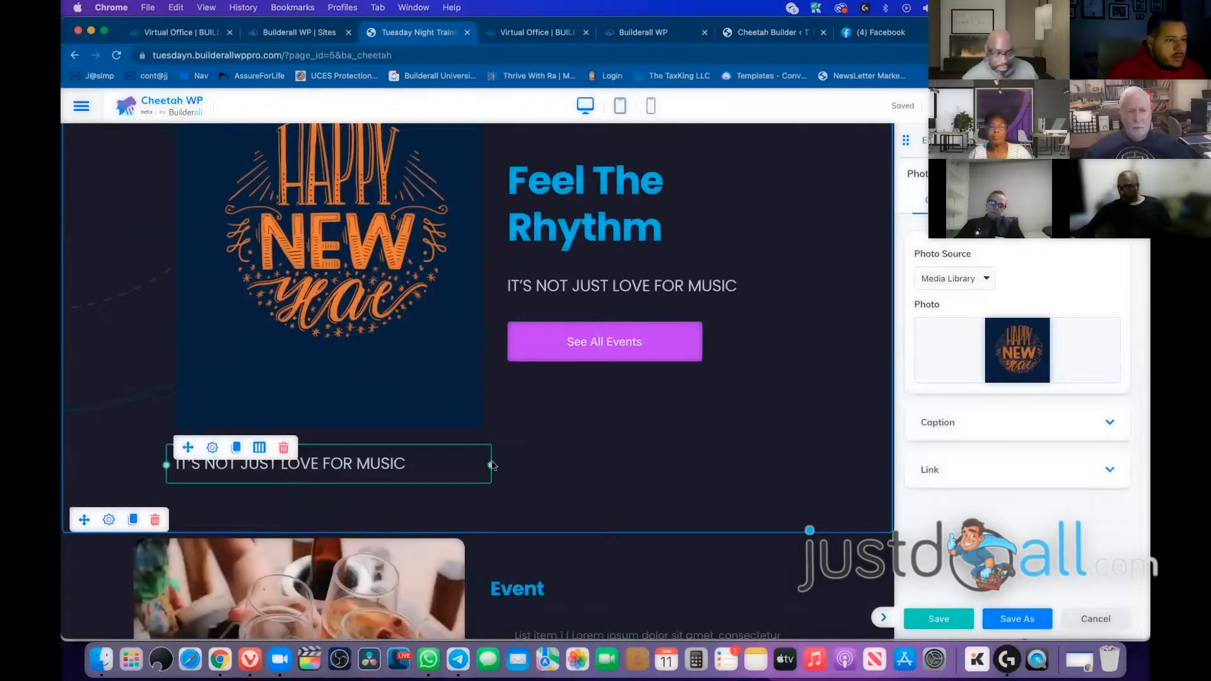
pyautogui.moveTo(491, 465); pyautogui.dragTo(407, 443)
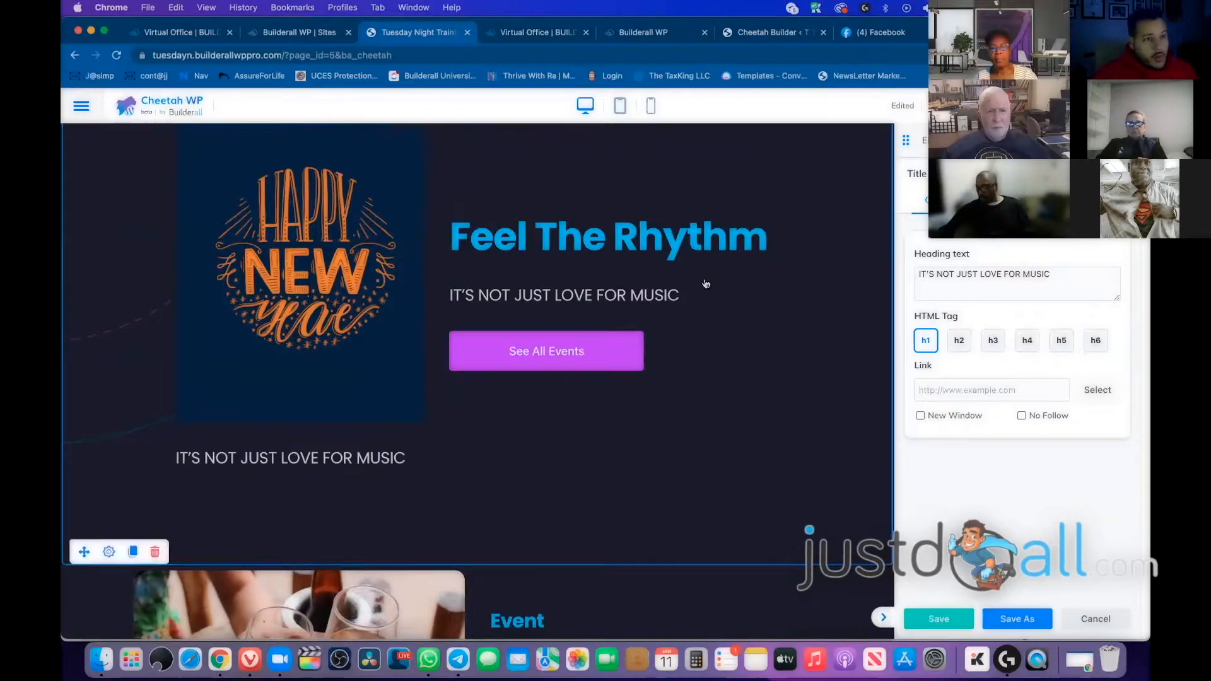
pyautogui.moveTo(787, 237)
pyautogui.mouseDown()
pyautogui.moveTo(744, 249)
pyautogui.moveTo(780, 238)
pyautogui.mouseUp()
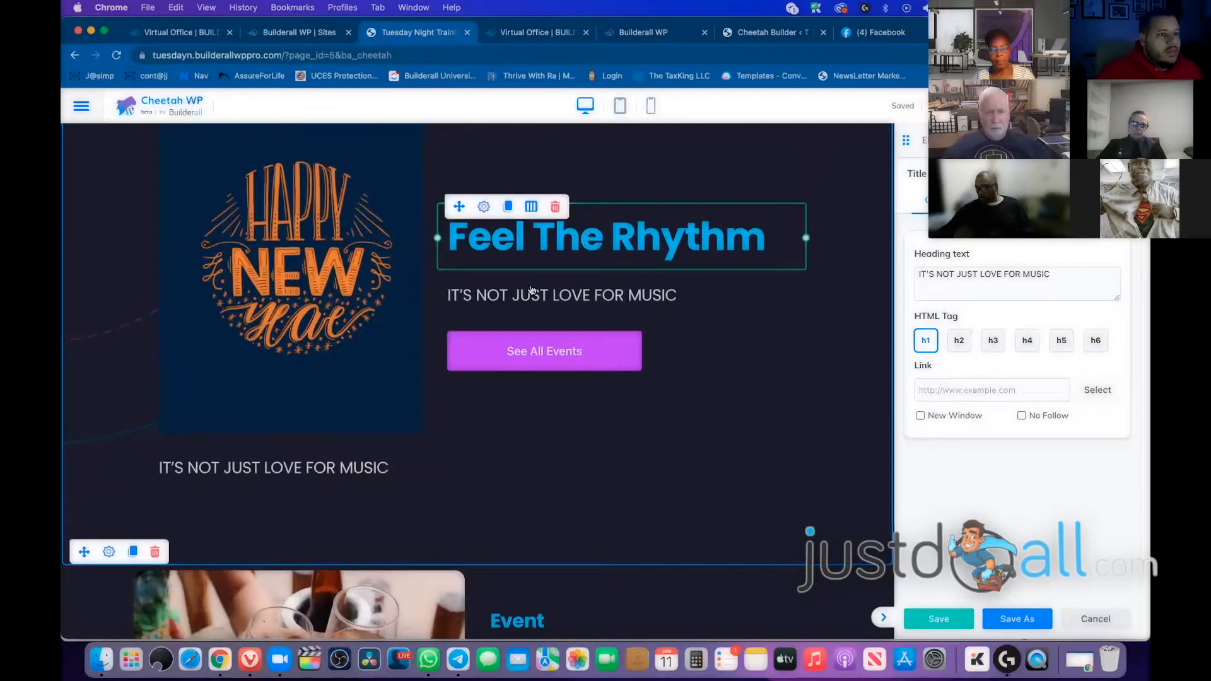
# Try moving Feel The Rhythm above the image in mobile view, then move it back beside the image on desktop
pyautogui.click(652, 109)
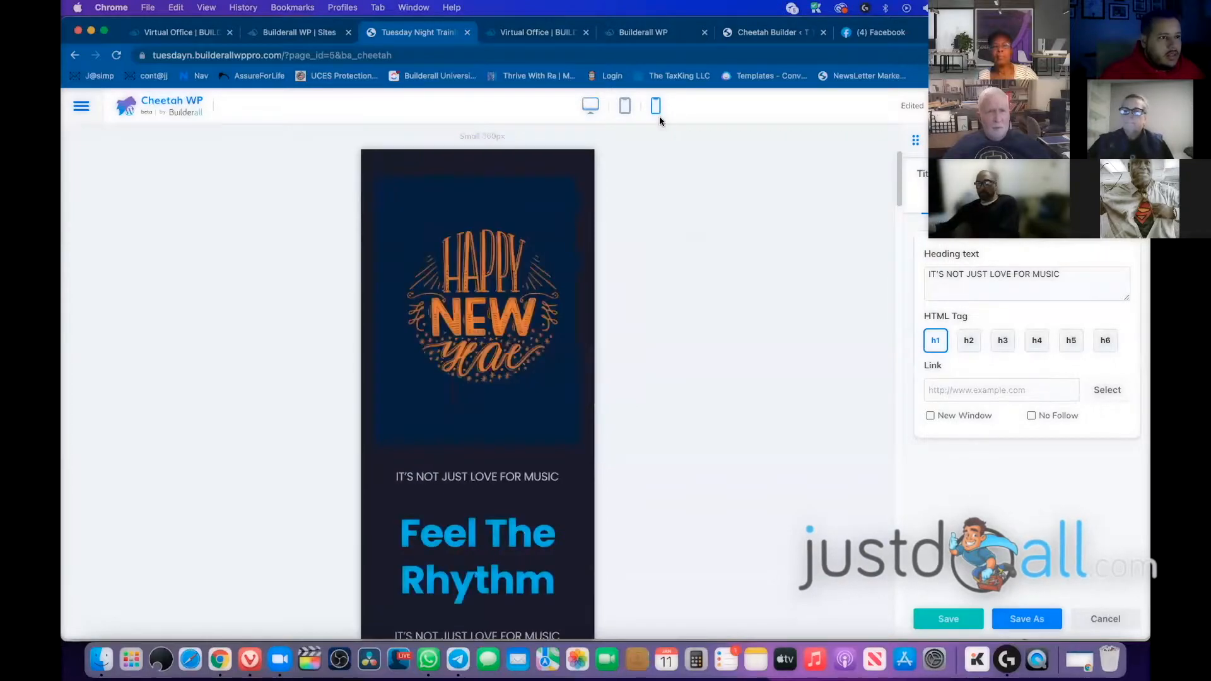
pyautogui.scroll(-3, 533, 245)
pyautogui.scroll(-3, 533, 245)
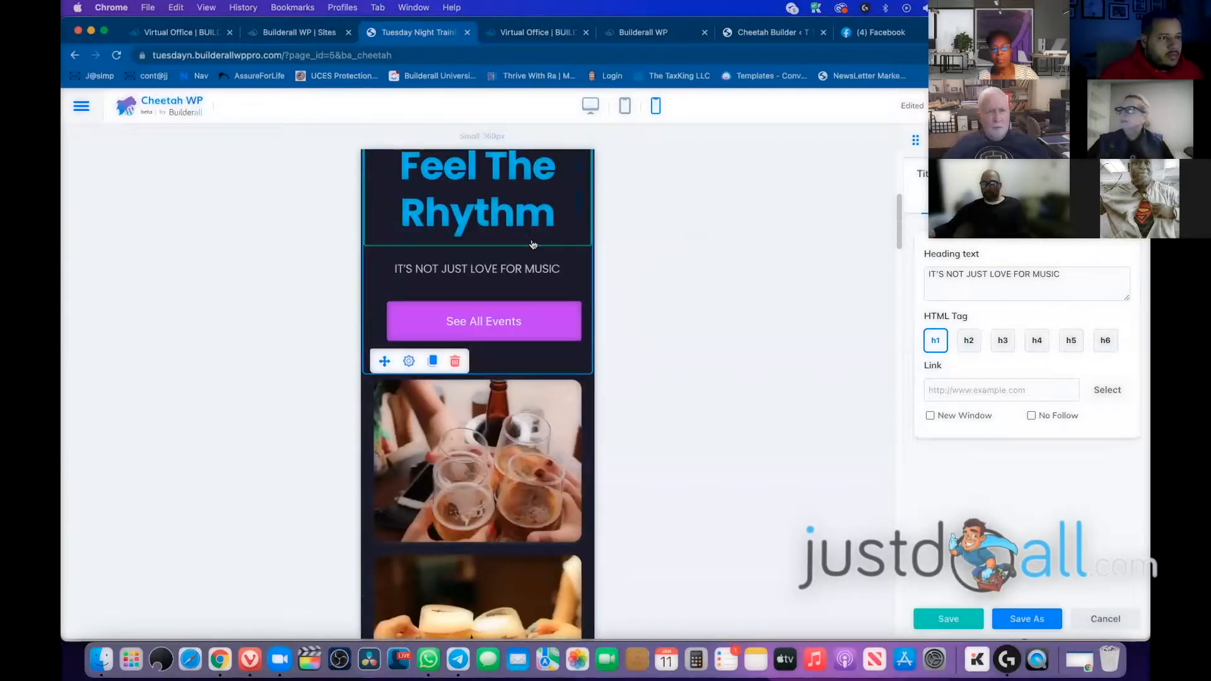
pyautogui.scroll(5, 533, 245)
pyautogui.moveTo(387, 501); pyautogui.dragTo(408, 222)
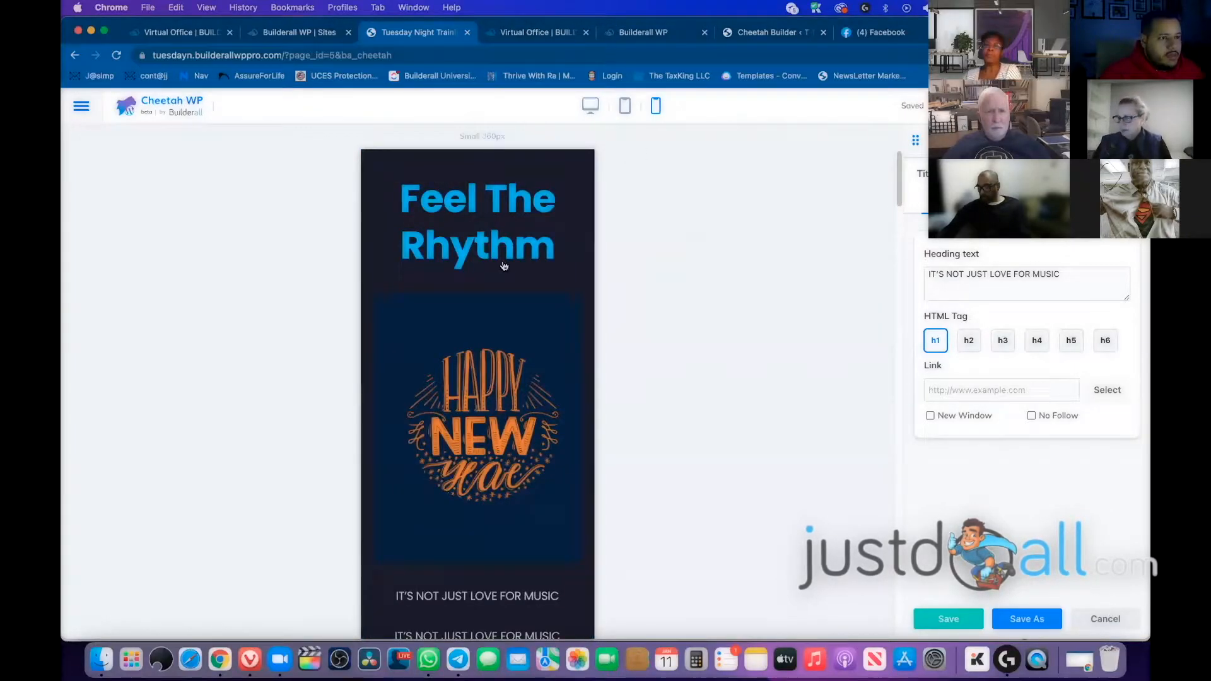
pyautogui.click(595, 108)
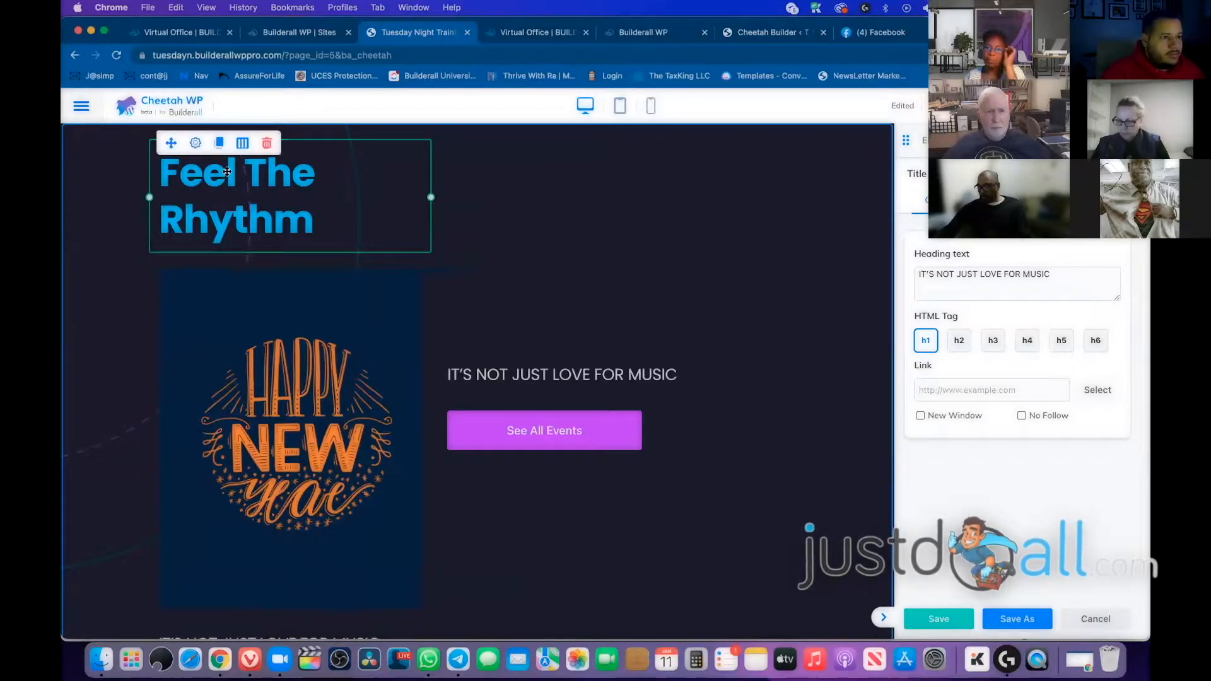
pyautogui.moveTo(561, 333); pyautogui.dragTo(705, 341)
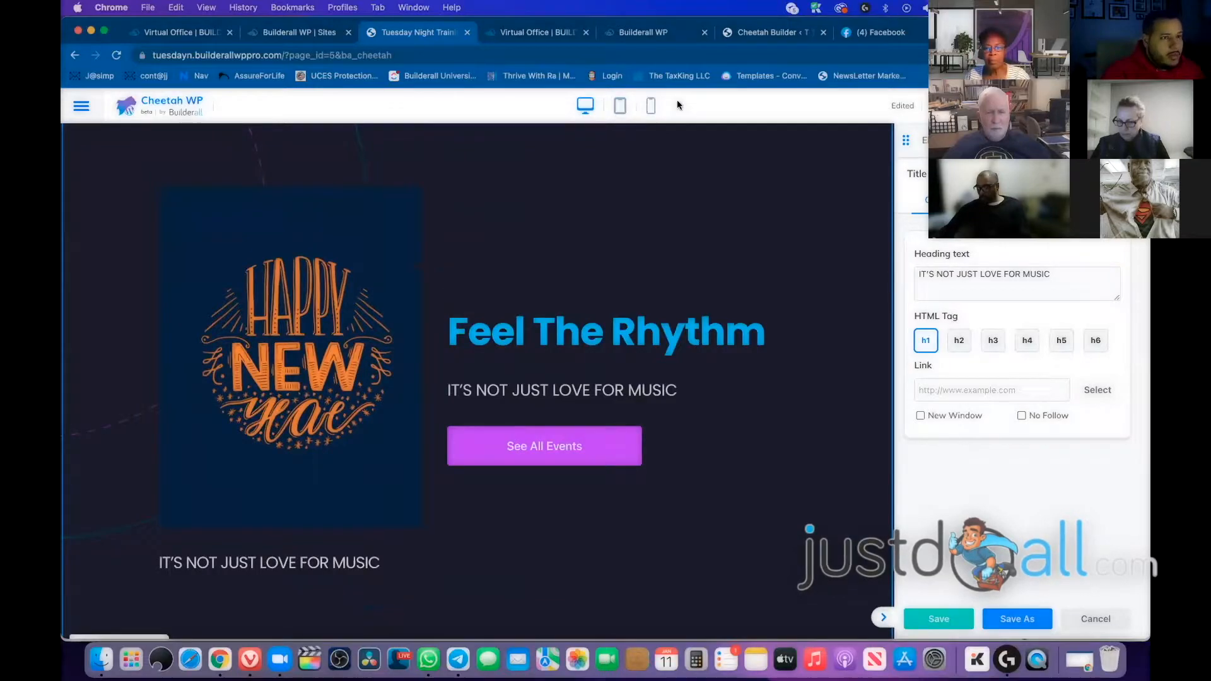
pyautogui.scroll(-3, 687, 221)
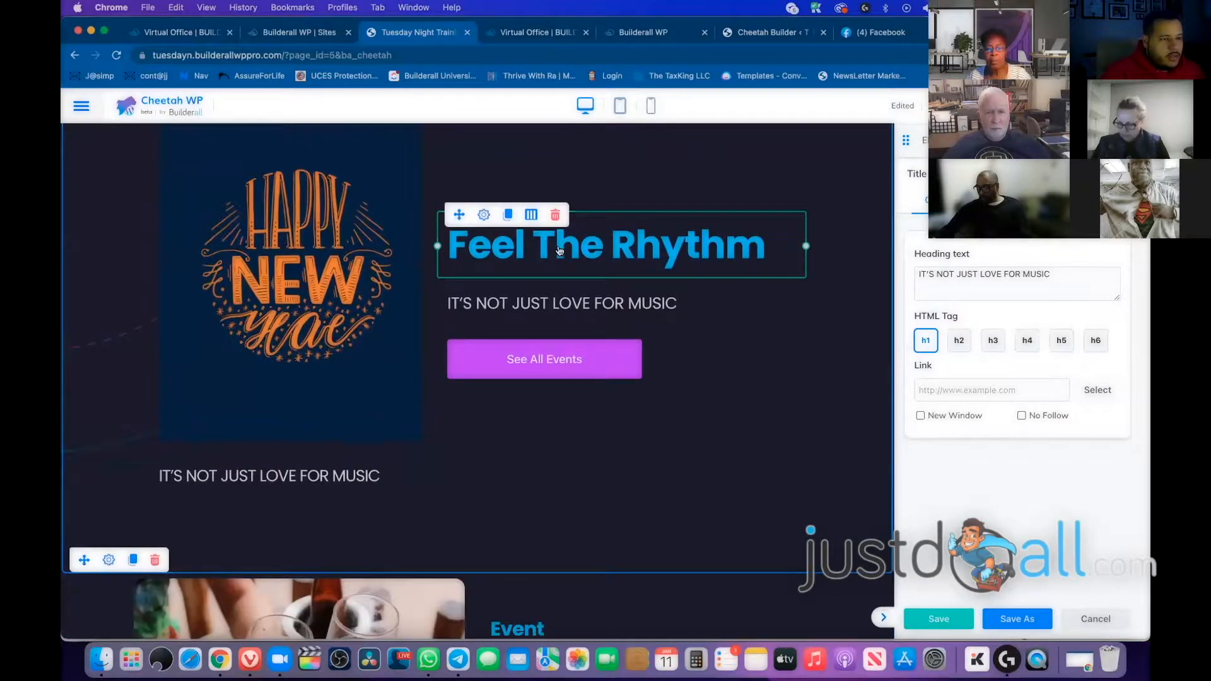
# In mobile preview, duplicate the Feel The Rhythm heading and drag the copy to the page top
pyautogui.click(741, 257)
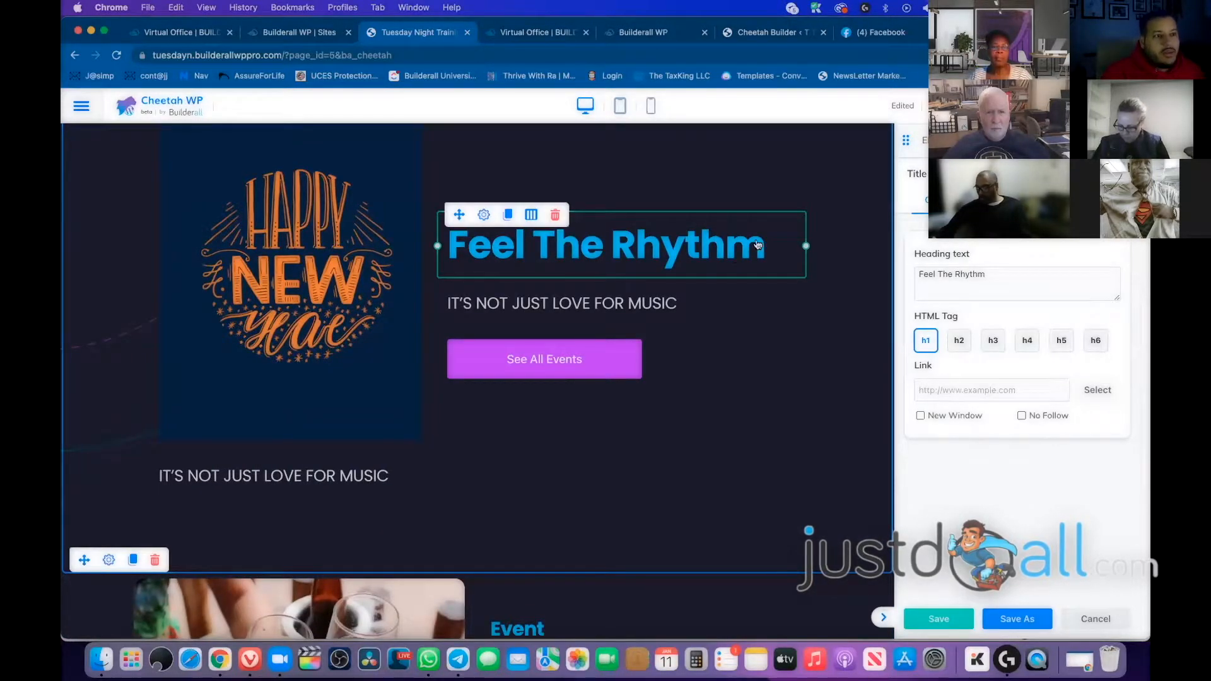
pyautogui.click(649, 106)
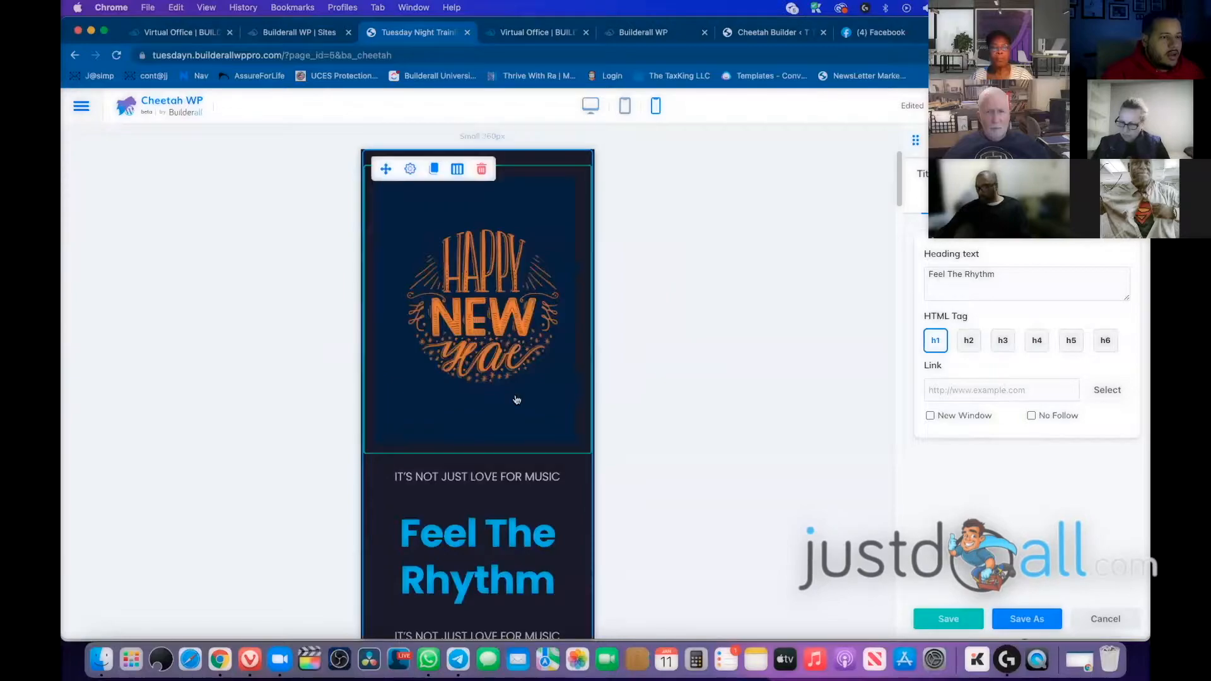
pyautogui.scroll(-3, 512, 514)
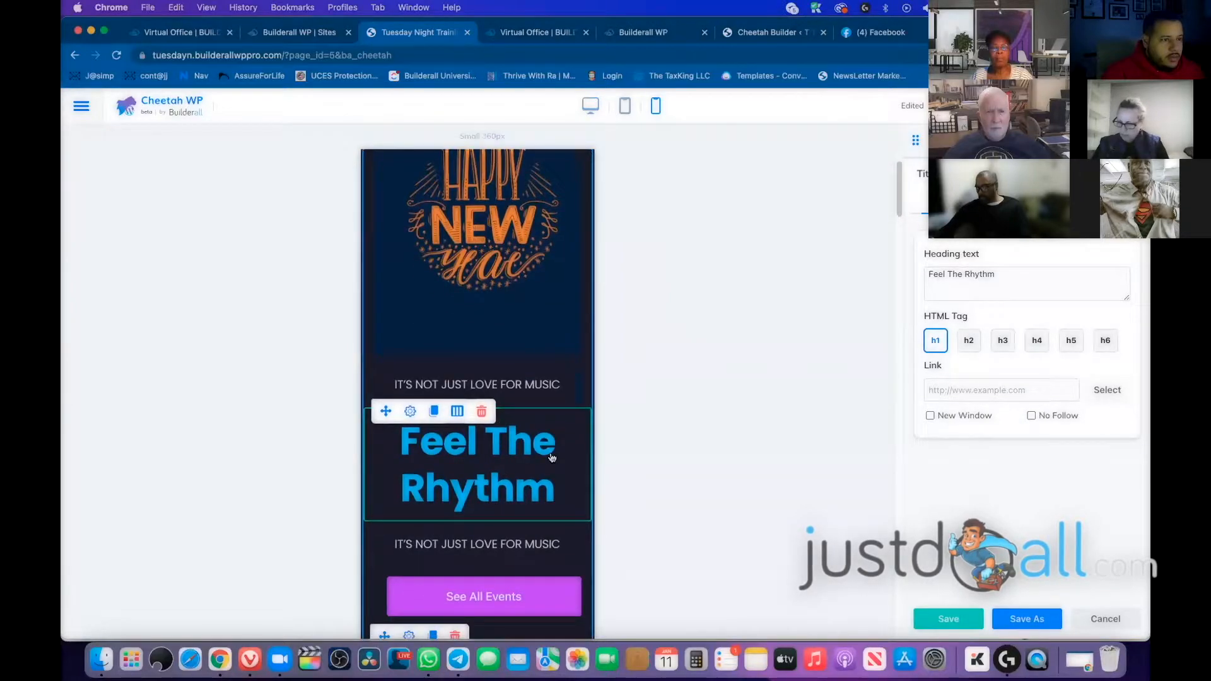
pyautogui.click(434, 413)
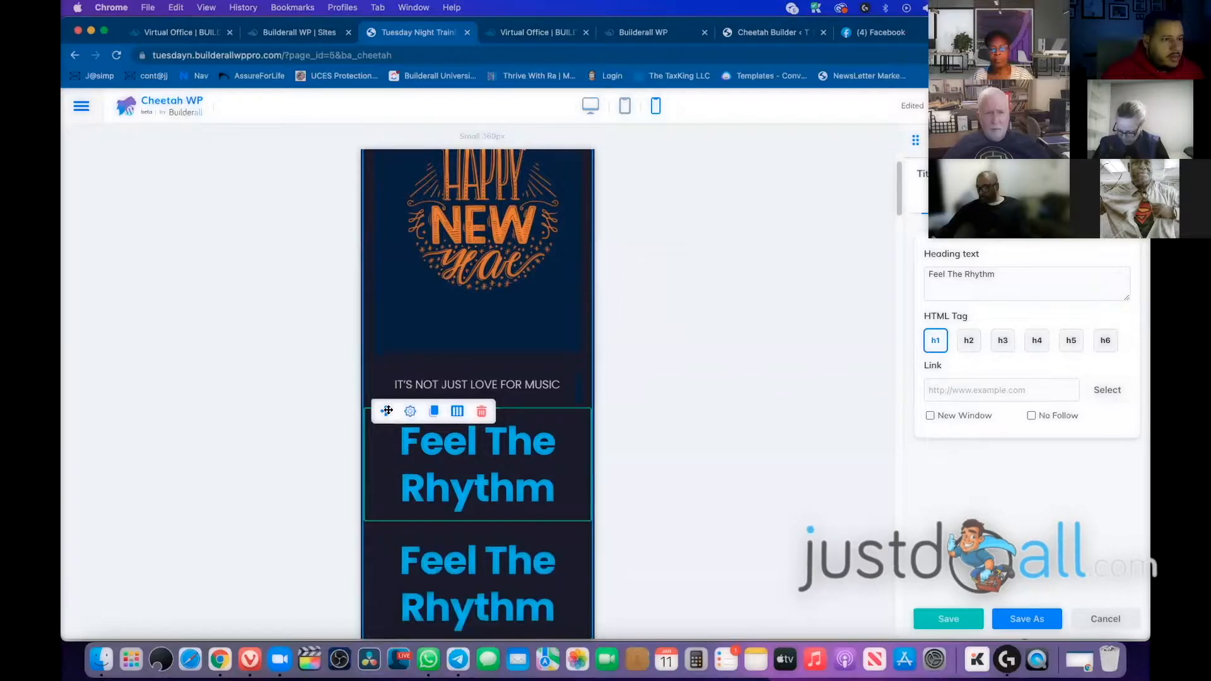
pyautogui.moveTo(396, 358); pyautogui.dragTo(429, 217)
pyautogui.scroll(-3, 552, 366)
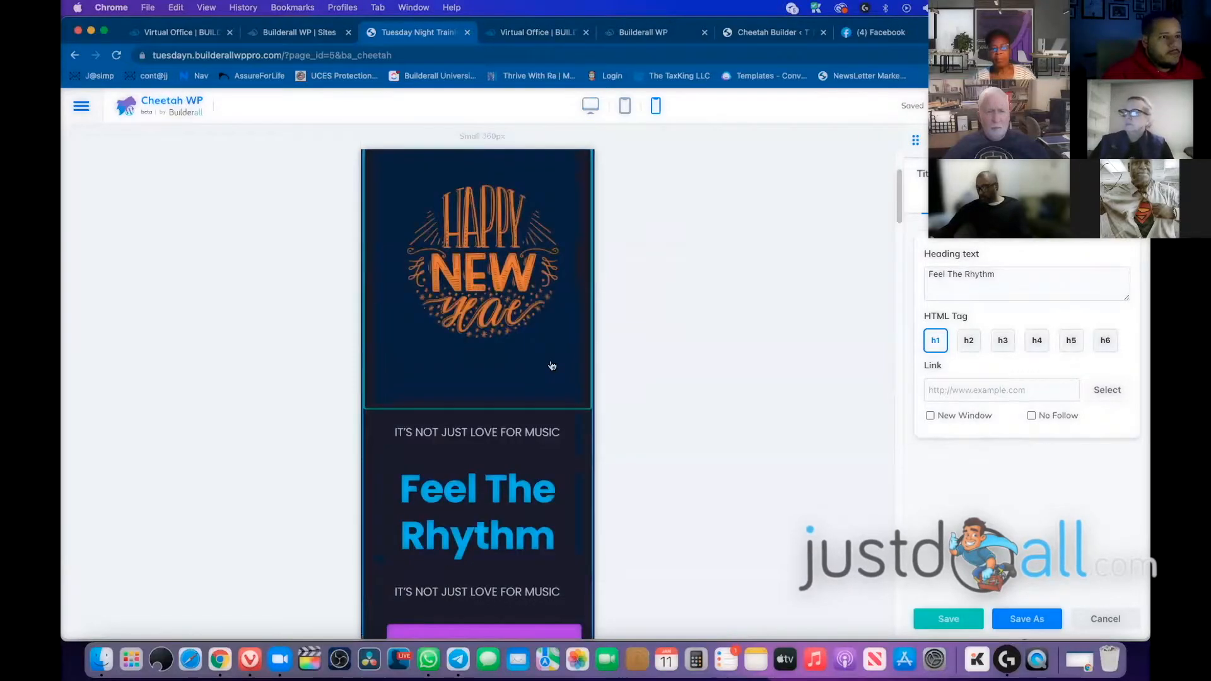
pyautogui.scroll(-3, 552, 366)
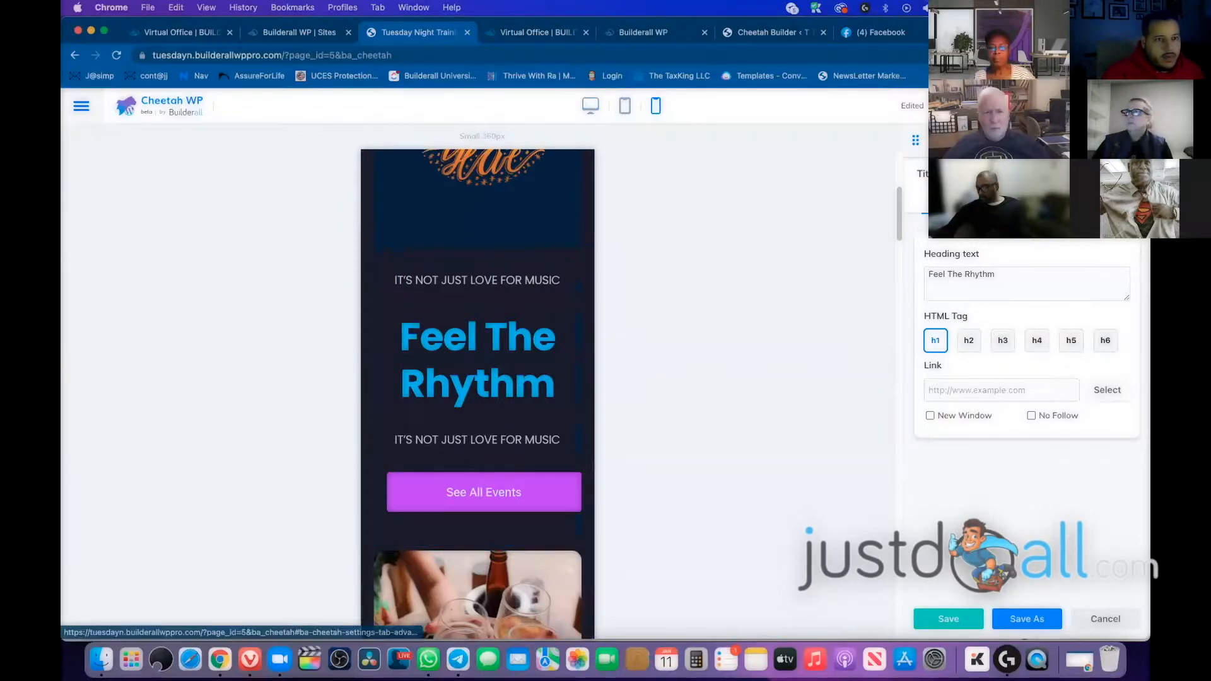
# Show the Advanced tab's Visibility options for the top Feel The Rhythm heading copy
pyautogui.click(1076, 189)
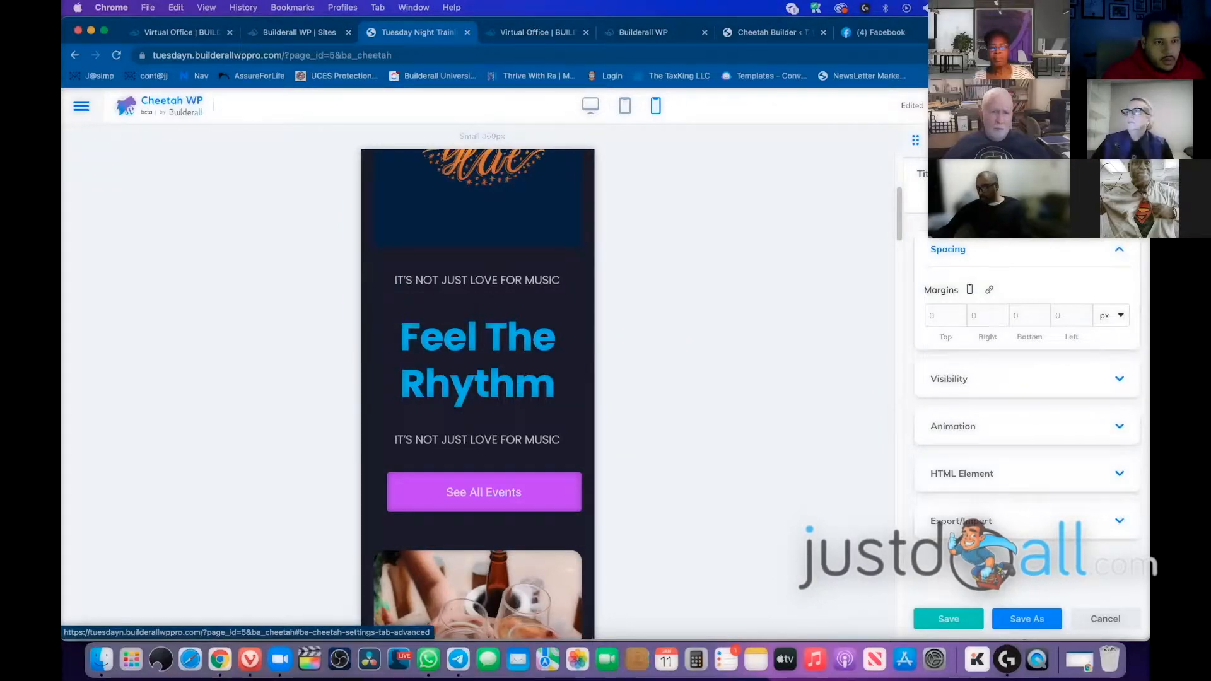
pyautogui.click(1118, 379)
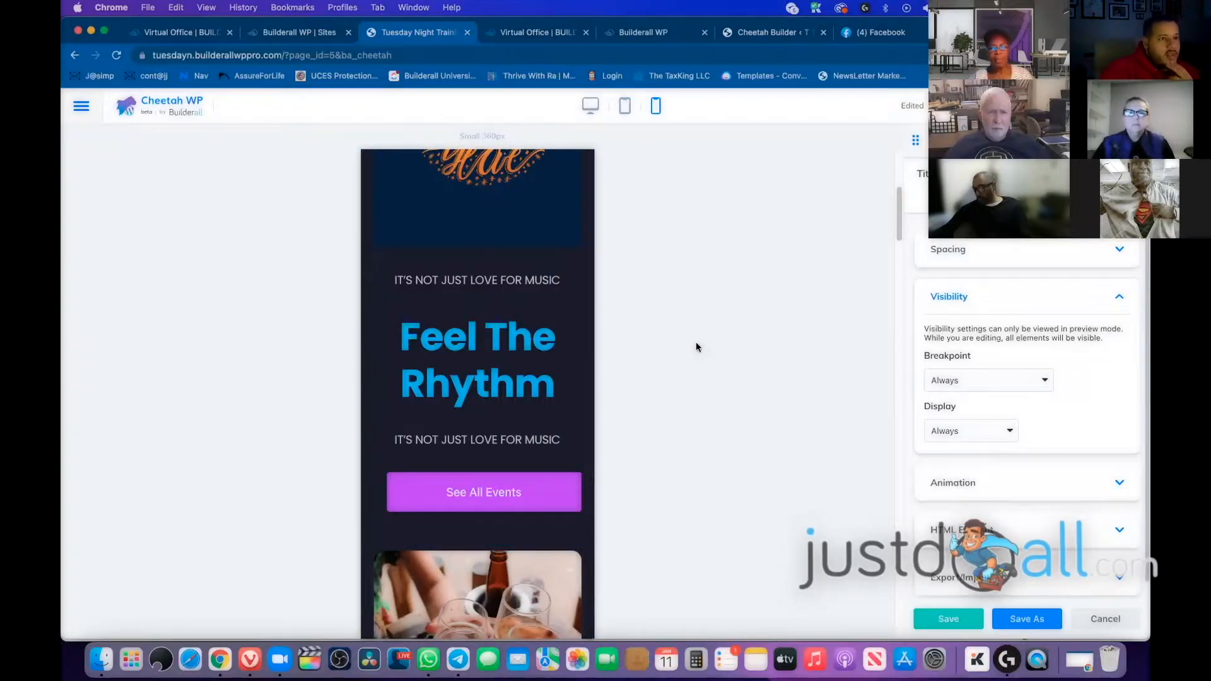
pyautogui.click(587, 112)
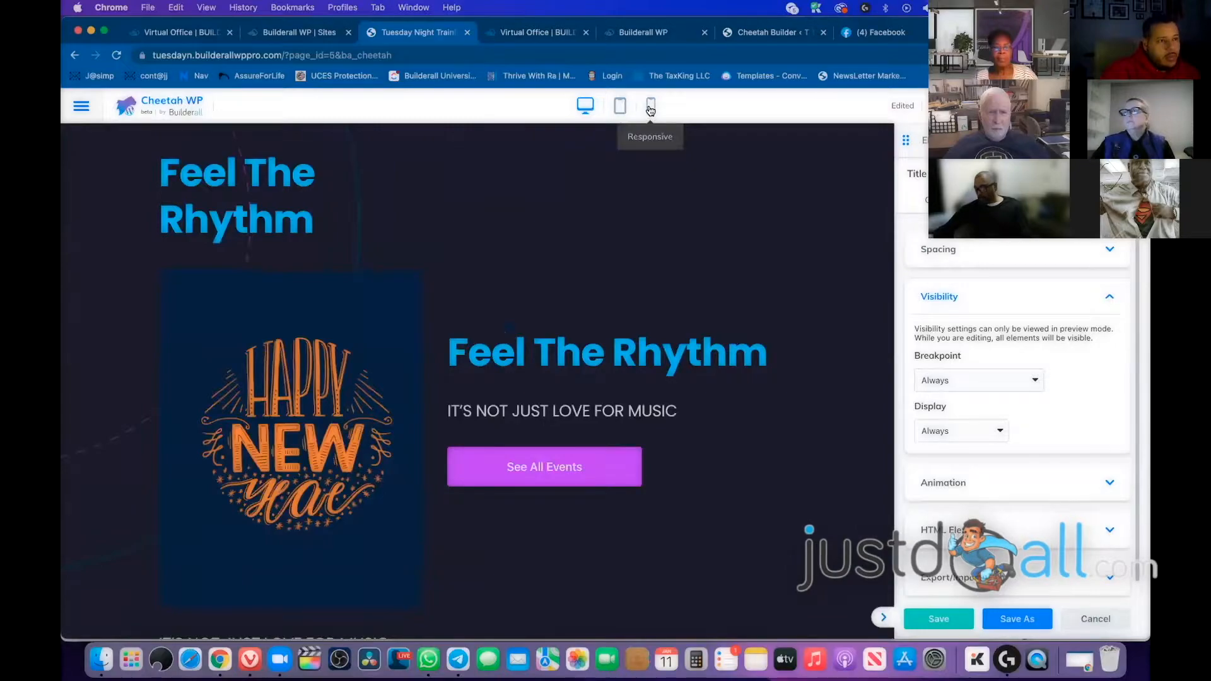
pyautogui.click(651, 109)
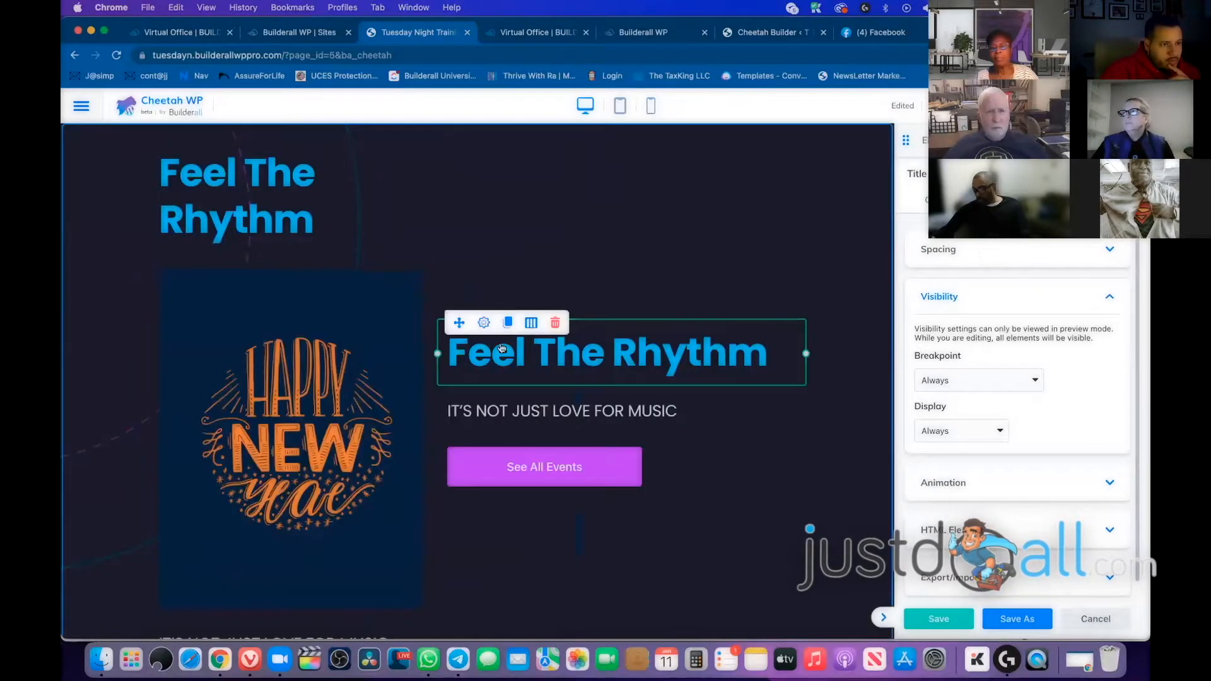
pyautogui.click(297, 210)
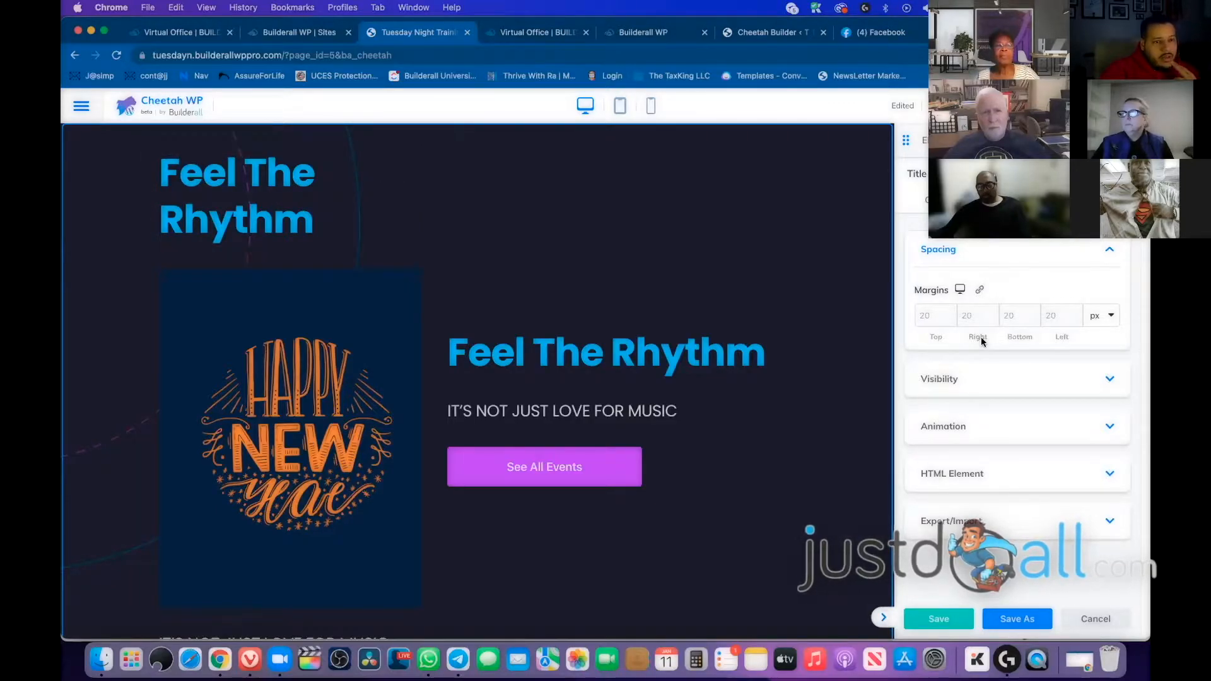
pyautogui.click(1109, 378)
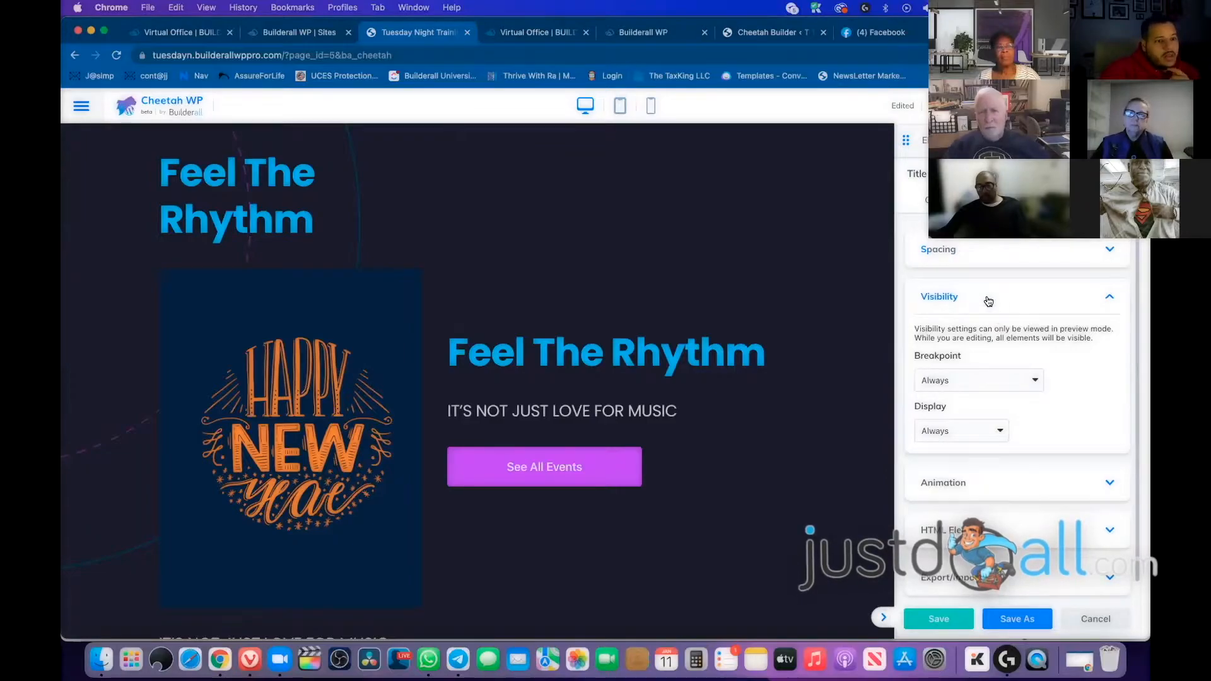
# Keep Display at Always and set the upper heading's breakpoint to Small Devices Only
pyautogui.click(966, 437)
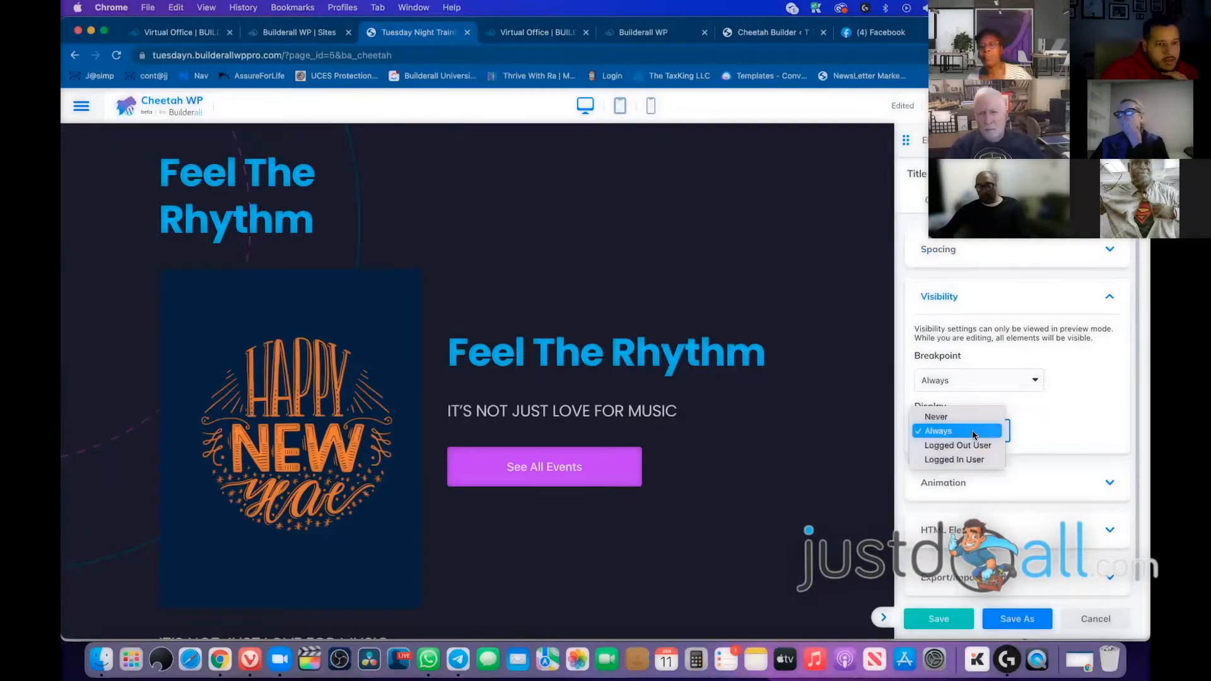
pyautogui.click(1019, 433)
pyautogui.click(999, 387)
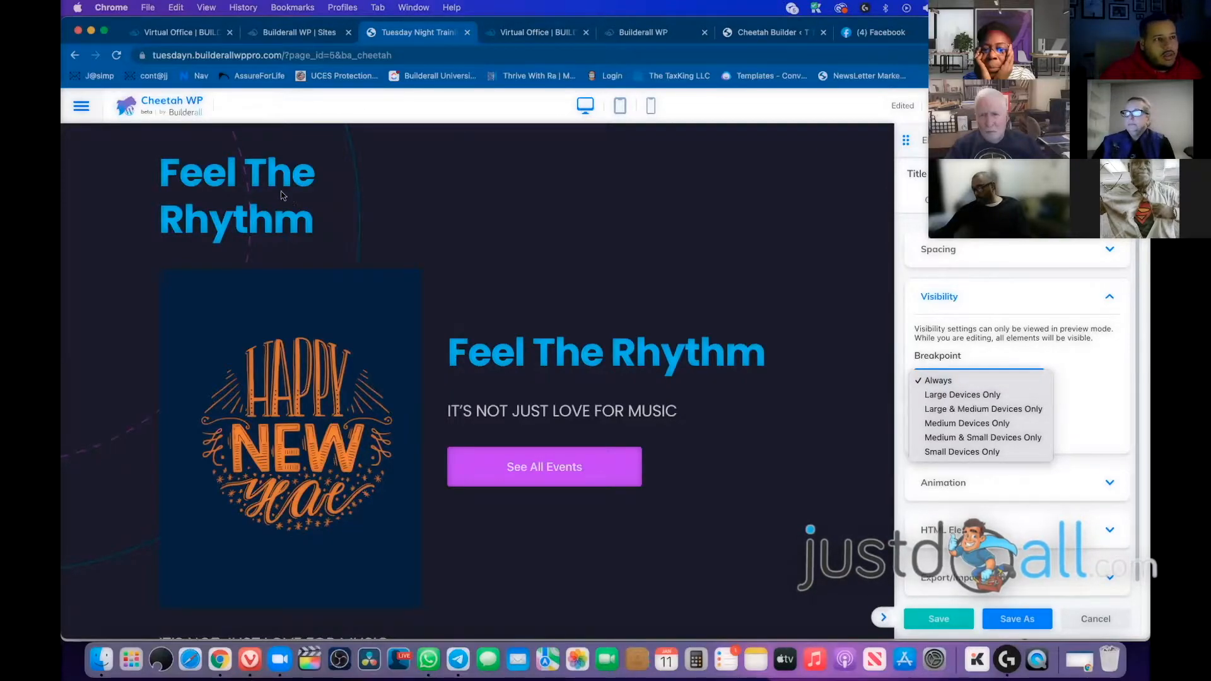
pyautogui.click(975, 451)
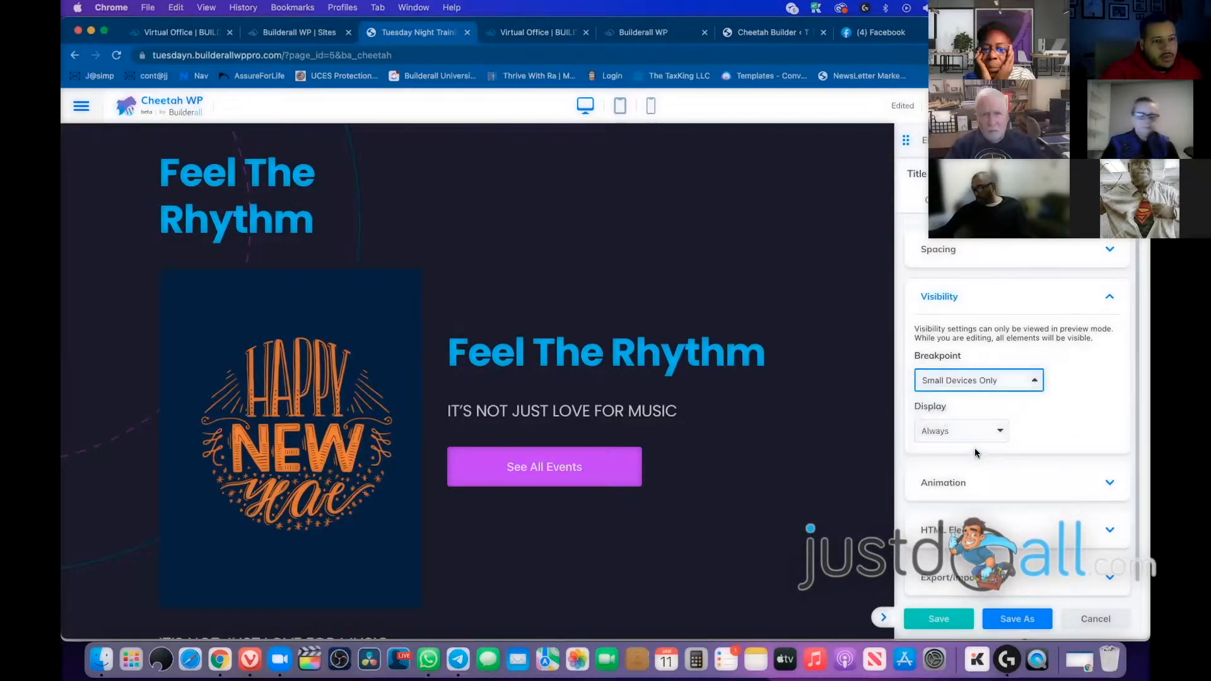
pyautogui.click(220, 230)
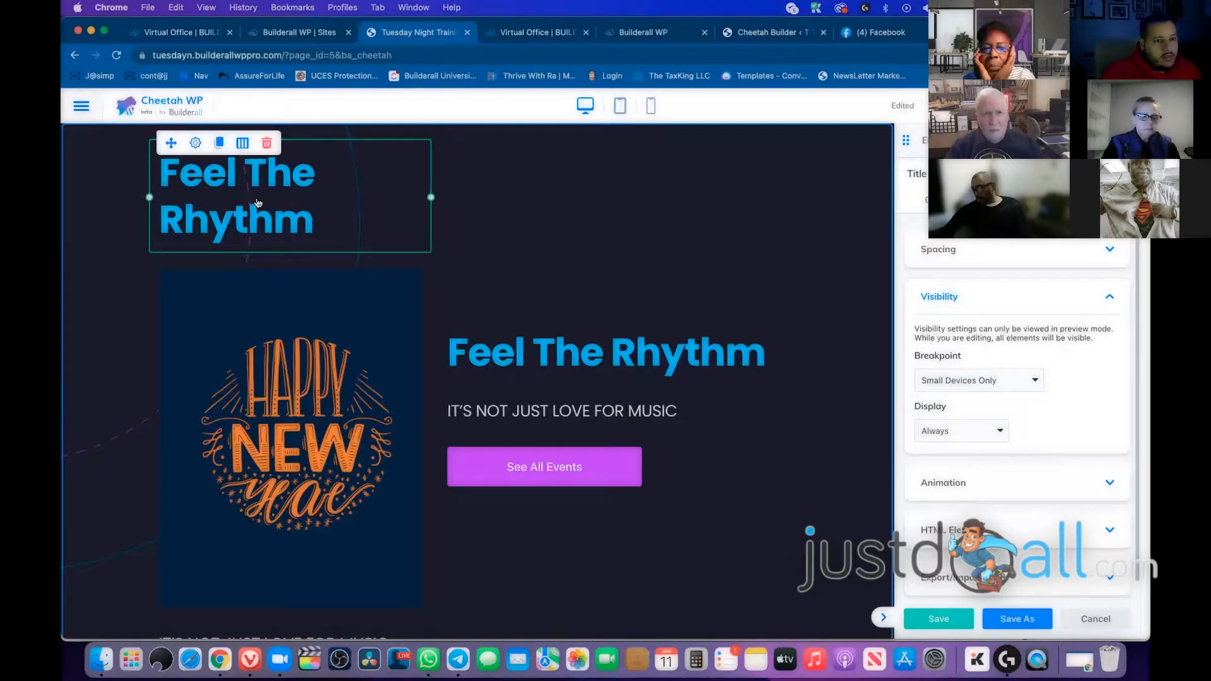
pyautogui.rightClick(256, 202)
pyautogui.click(373, 182)
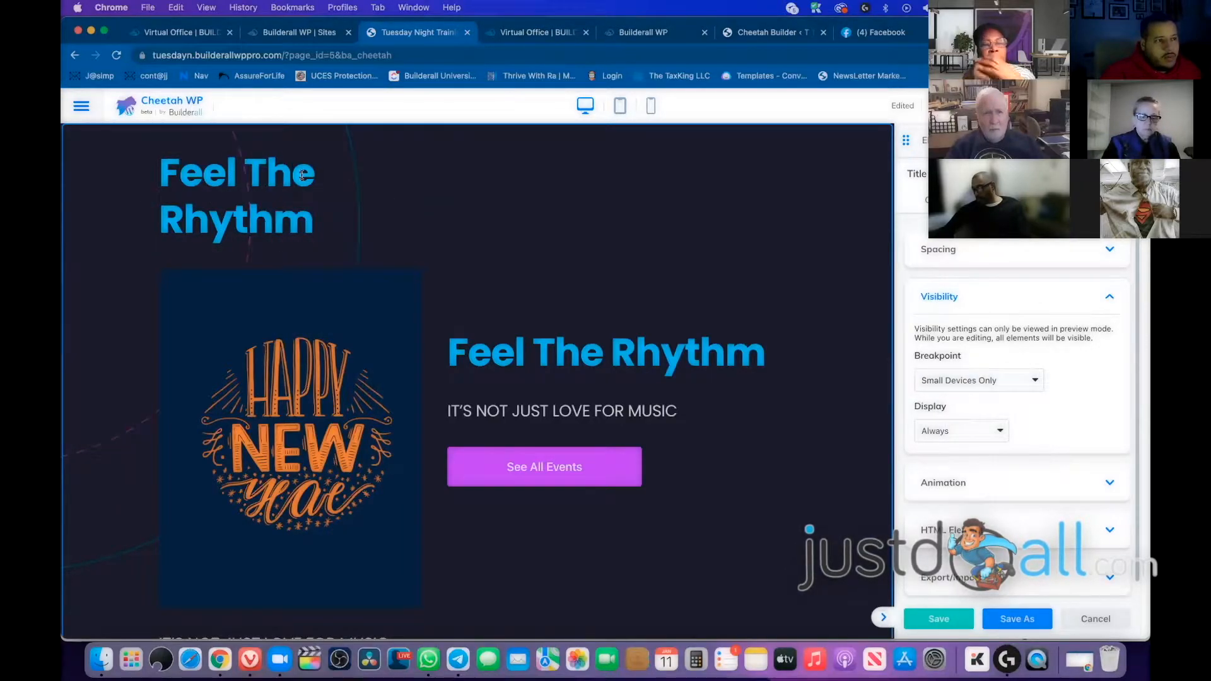
# Set the side Feel The Rhythm heading's breakpoint to Large & Medium Devices Only and preview the page
pyautogui.click(654, 360)
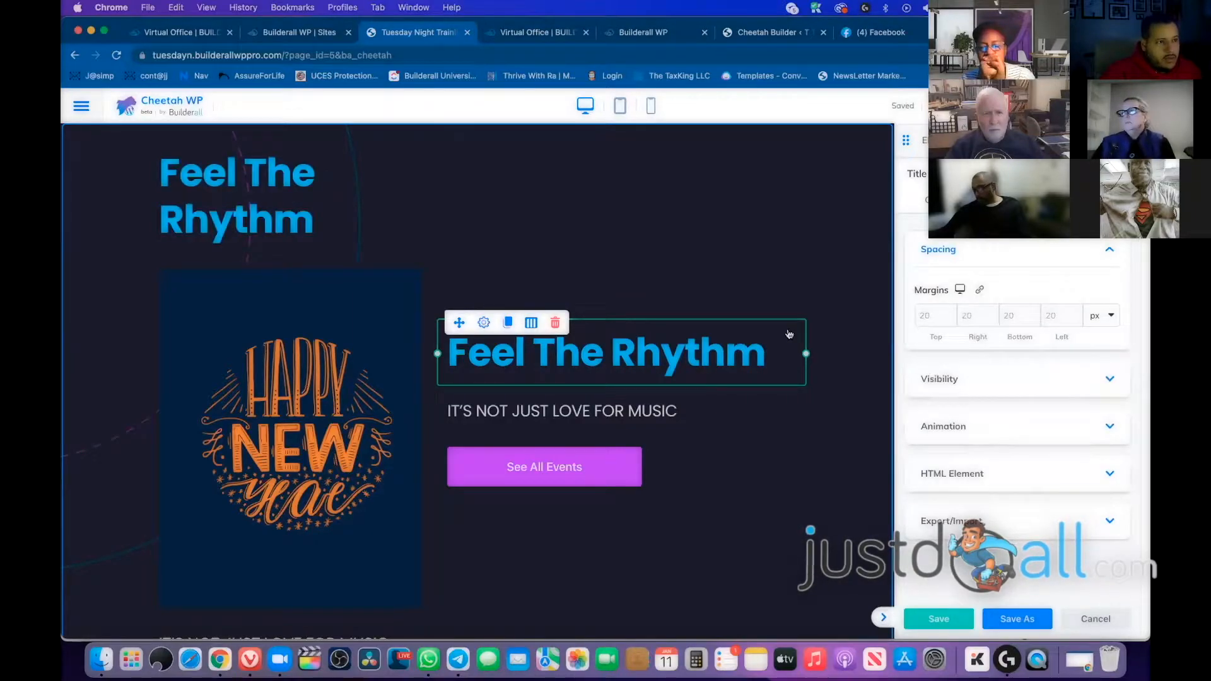
pyautogui.click(986, 377)
pyautogui.click(979, 380)
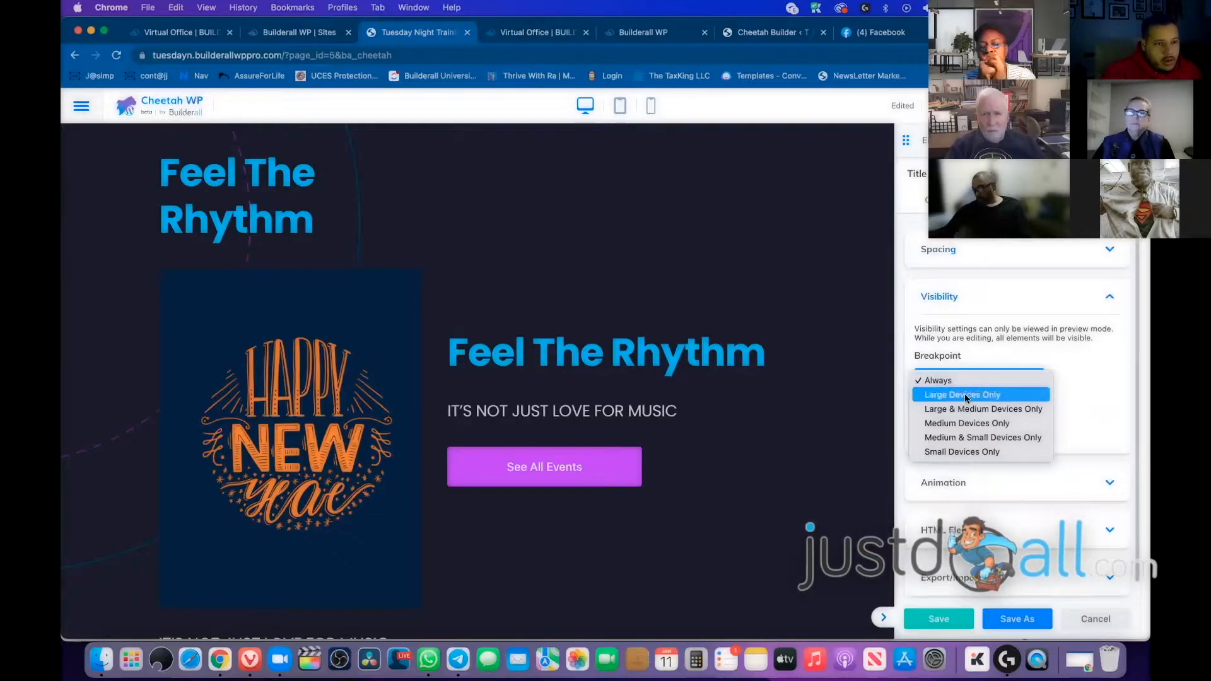
pyautogui.click(997, 396)
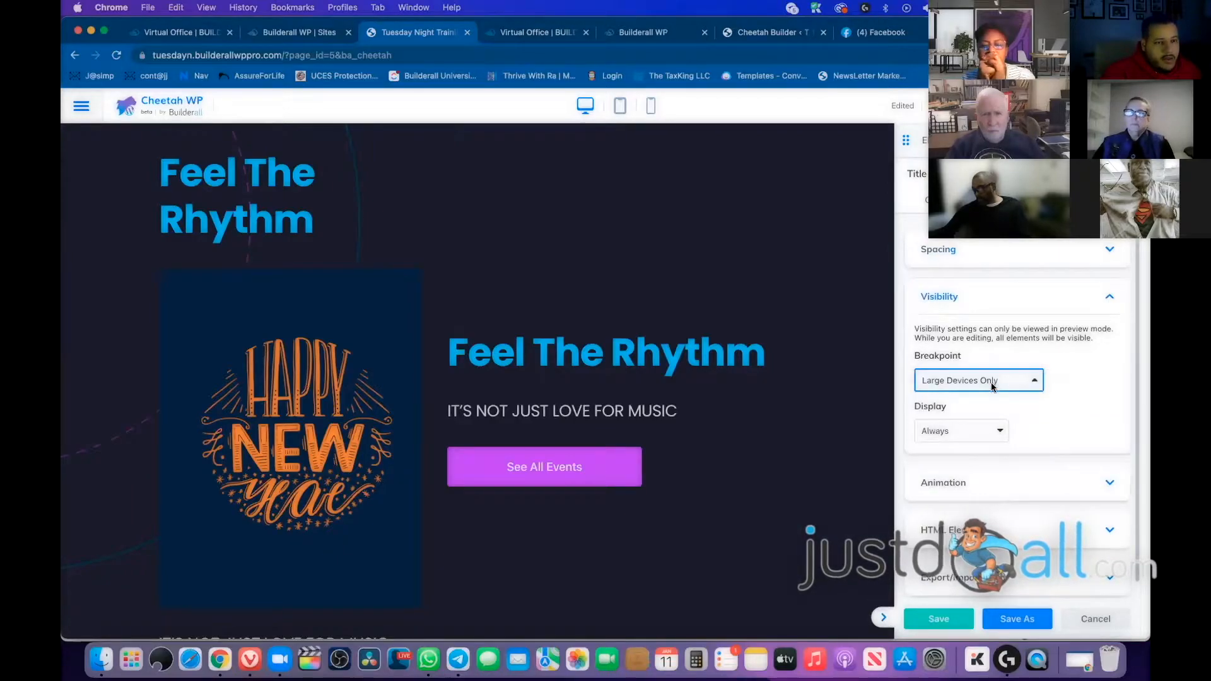
pyautogui.click(992, 384)
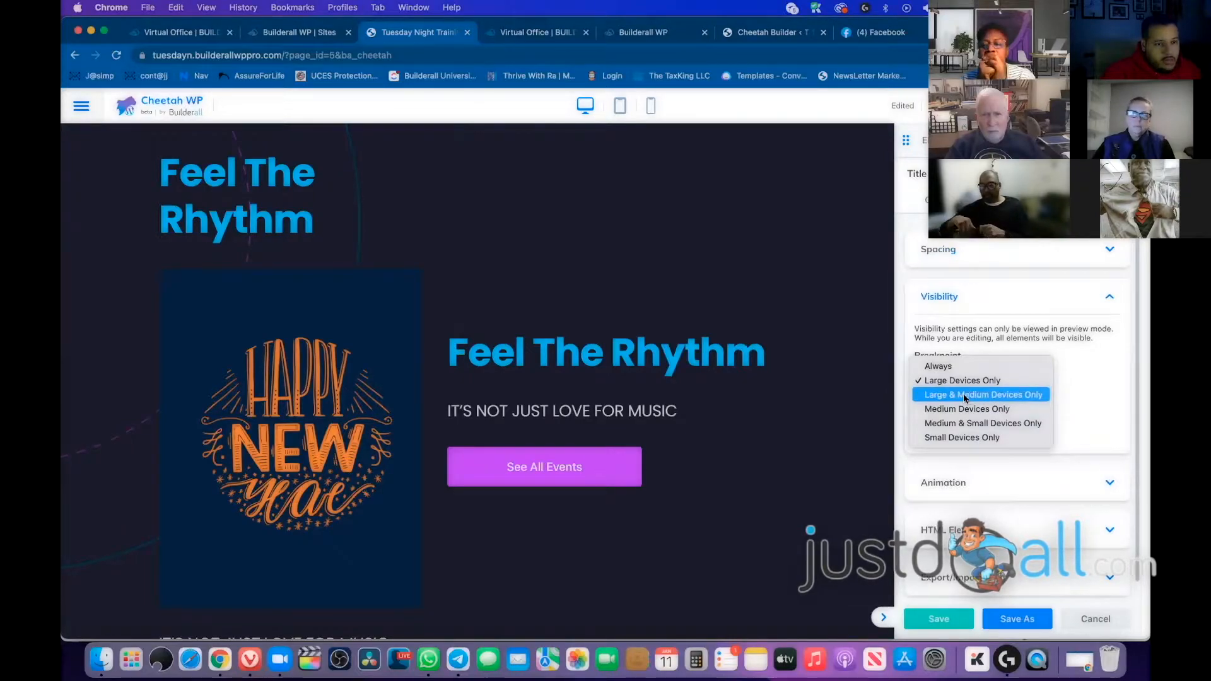
pyautogui.click(981, 396)
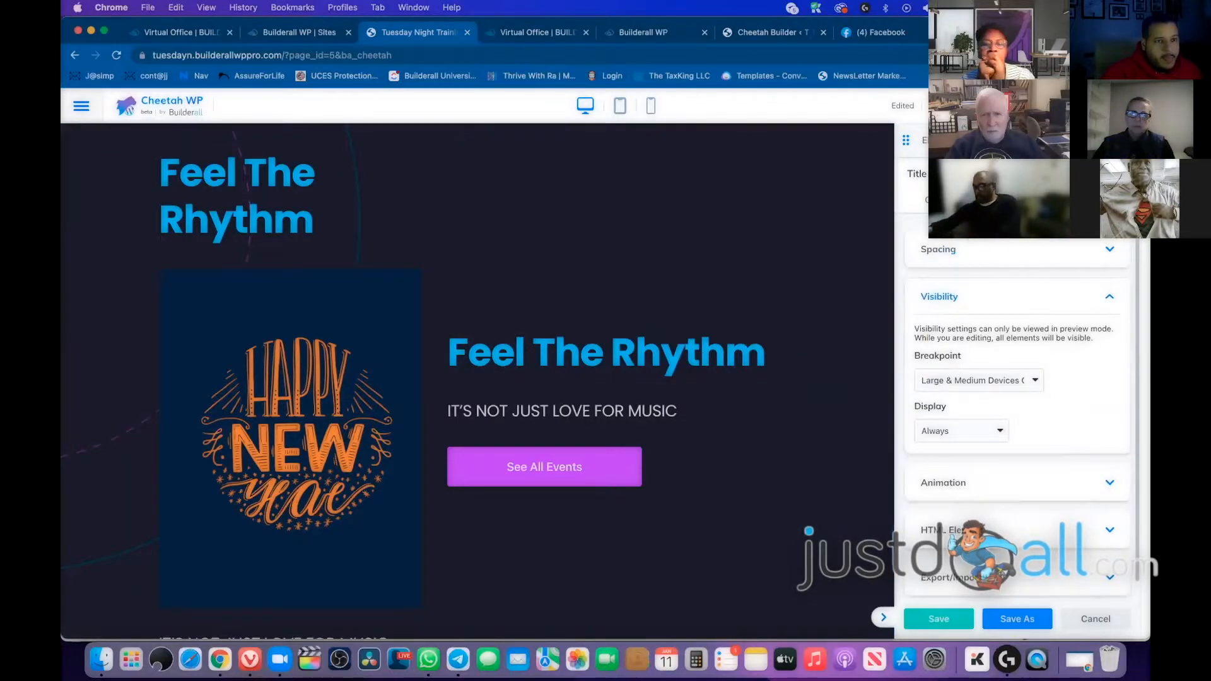
pyautogui.click(984, 105)
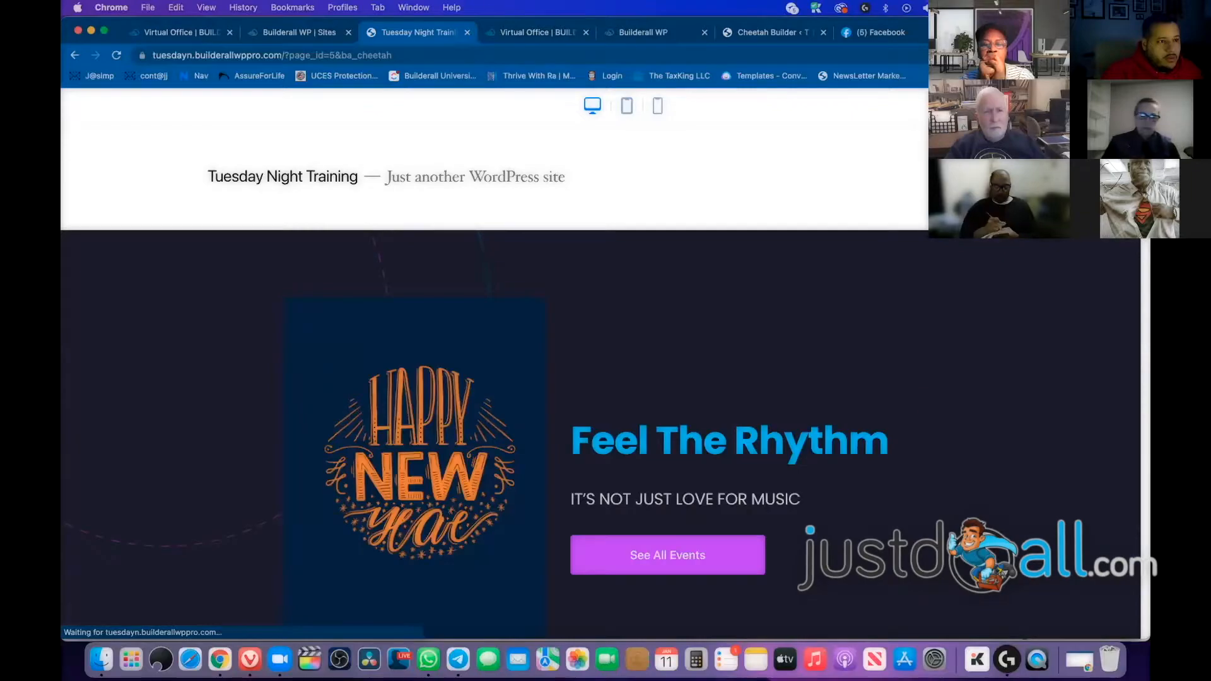
# Scroll through the desktop preview and inspect the Feel The Rhythm heading
pyautogui.scroll(-5, 969, 291)
pyautogui.scroll(-4, 969, 290)
pyautogui.scroll(5, 969, 290)
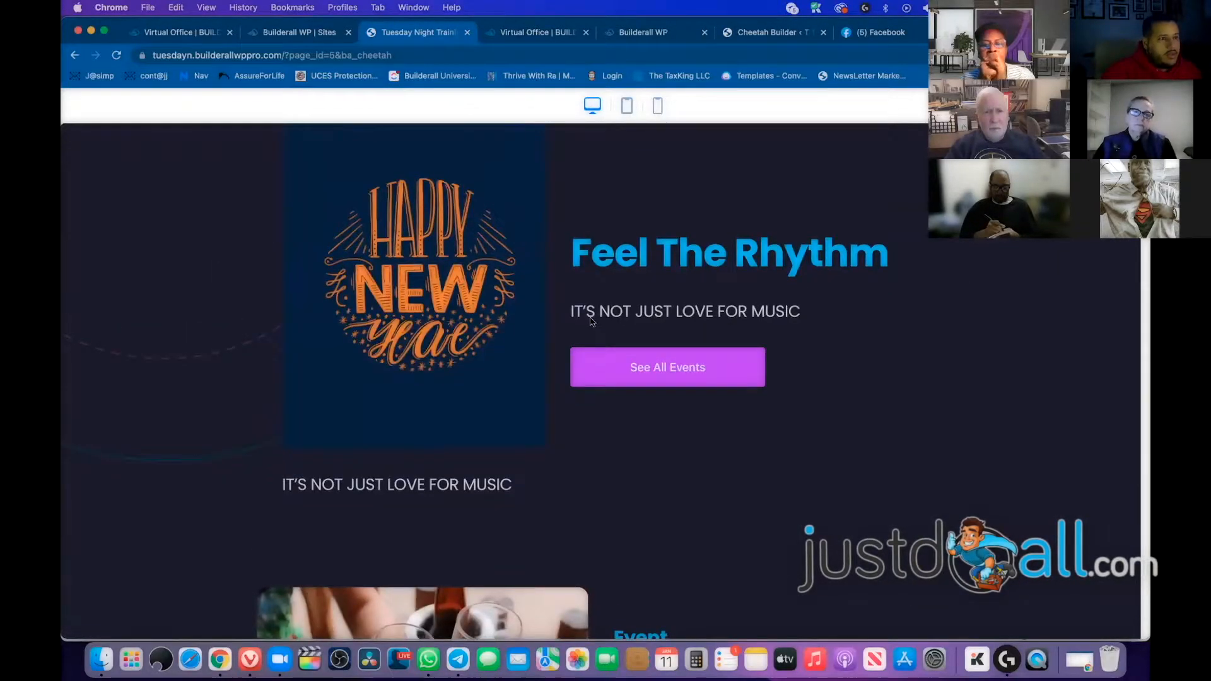
pyautogui.scroll(2, 591, 322)
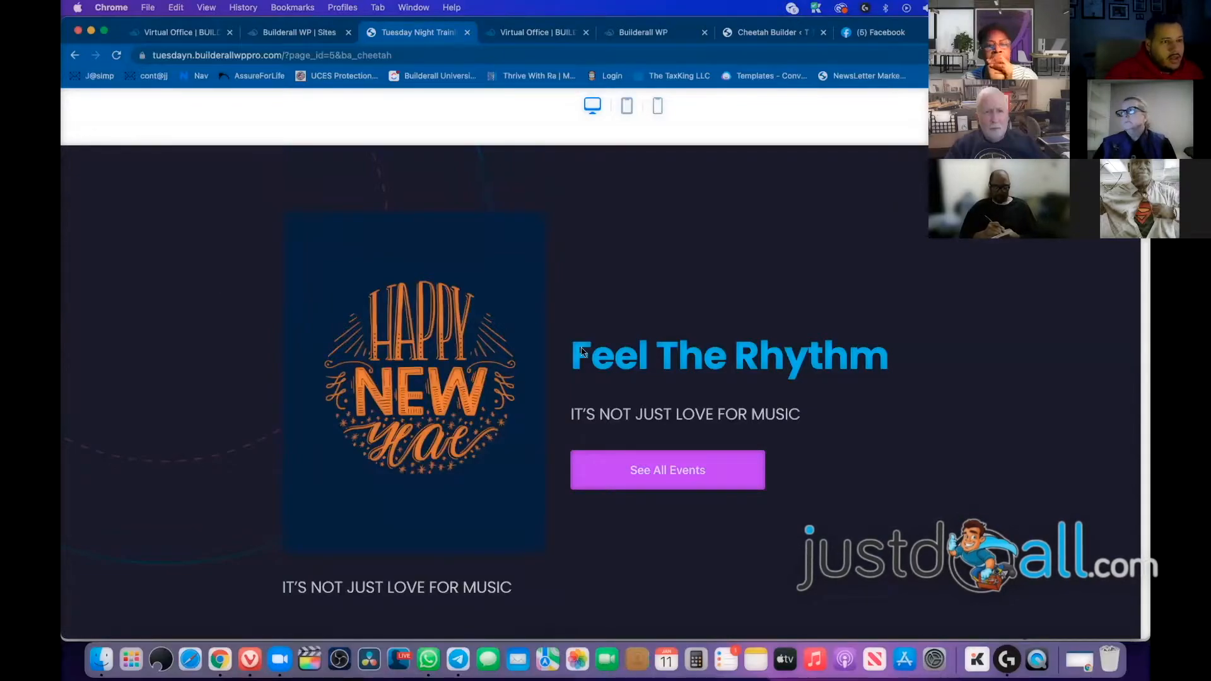
pyautogui.moveTo(592, 357); pyautogui.dragTo(862, 360)
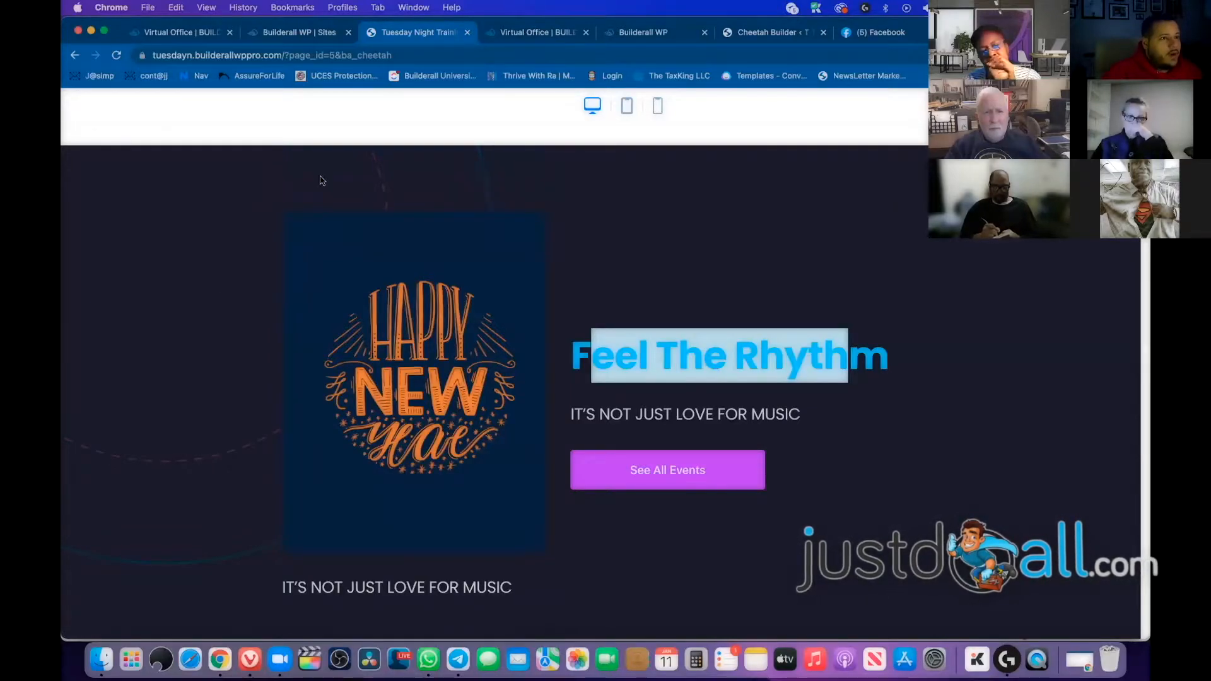
pyautogui.click(299, 184)
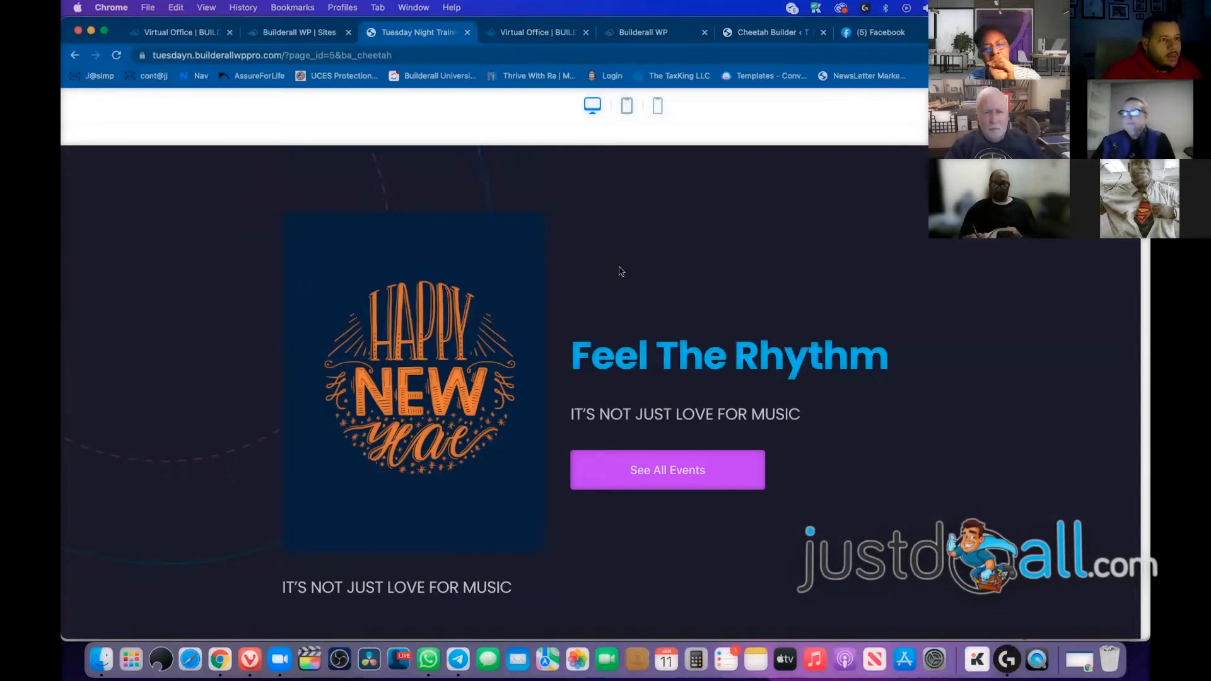
# Switch the preview to mobile width and check how the headings appear
pyautogui.click(658, 107)
pyautogui.scroll(-3, 684, 301)
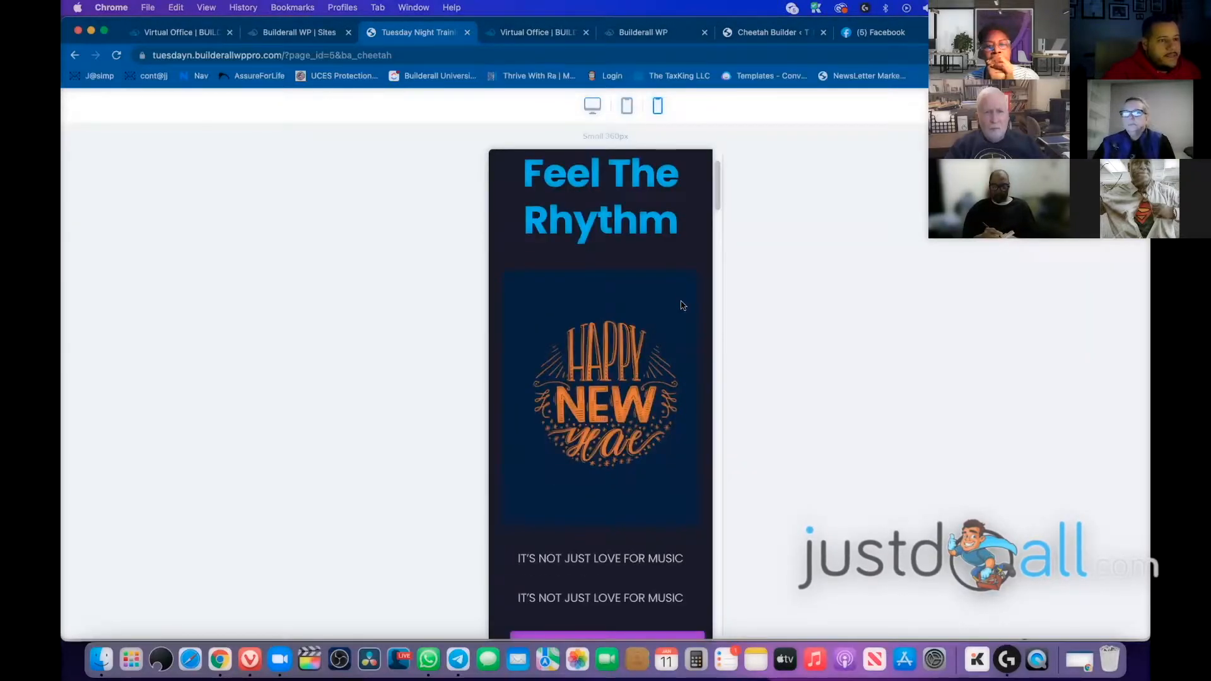
pyautogui.scroll(2, 683, 297)
pyautogui.scroll(3, 606, 287)
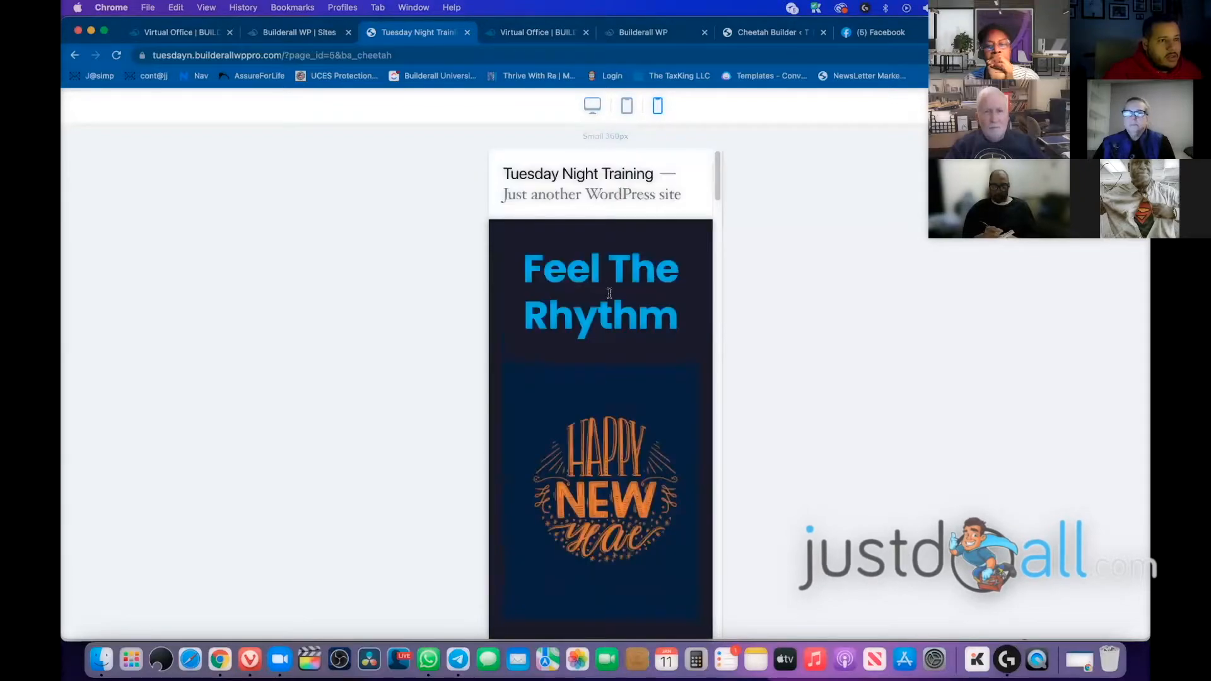
pyautogui.scroll(-5, 633, 325)
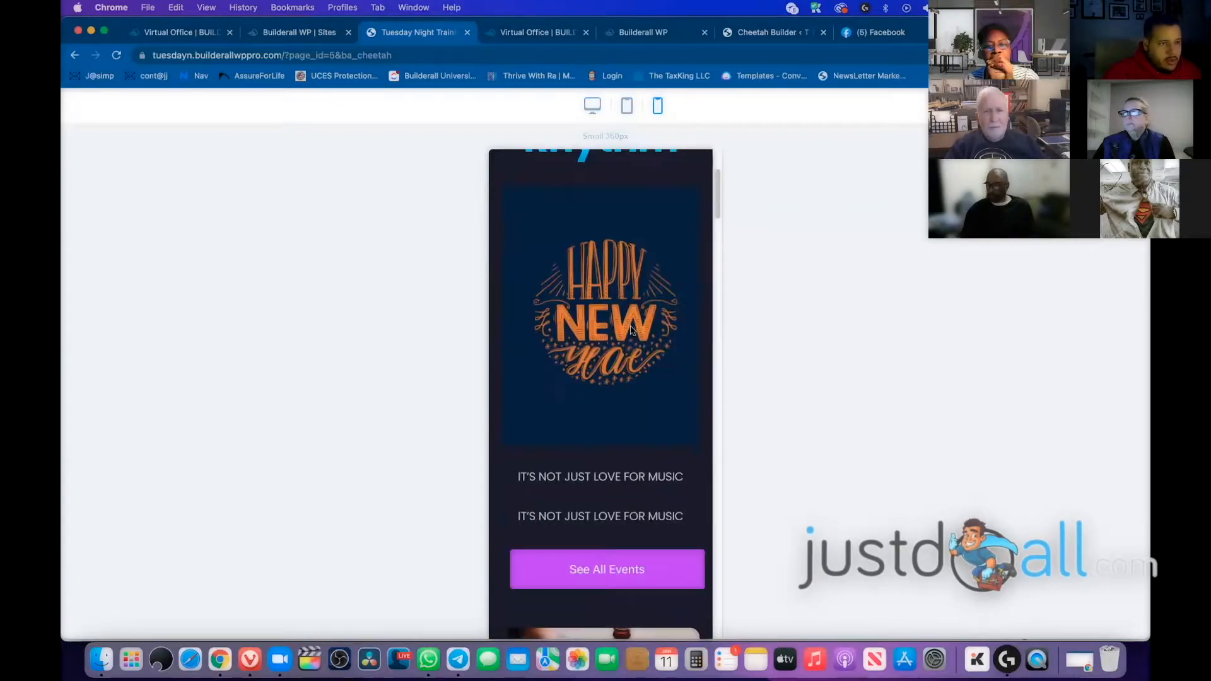
pyautogui.scroll(5, 633, 325)
pyautogui.moveTo(571, 176); pyautogui.dragTo(672, 186)
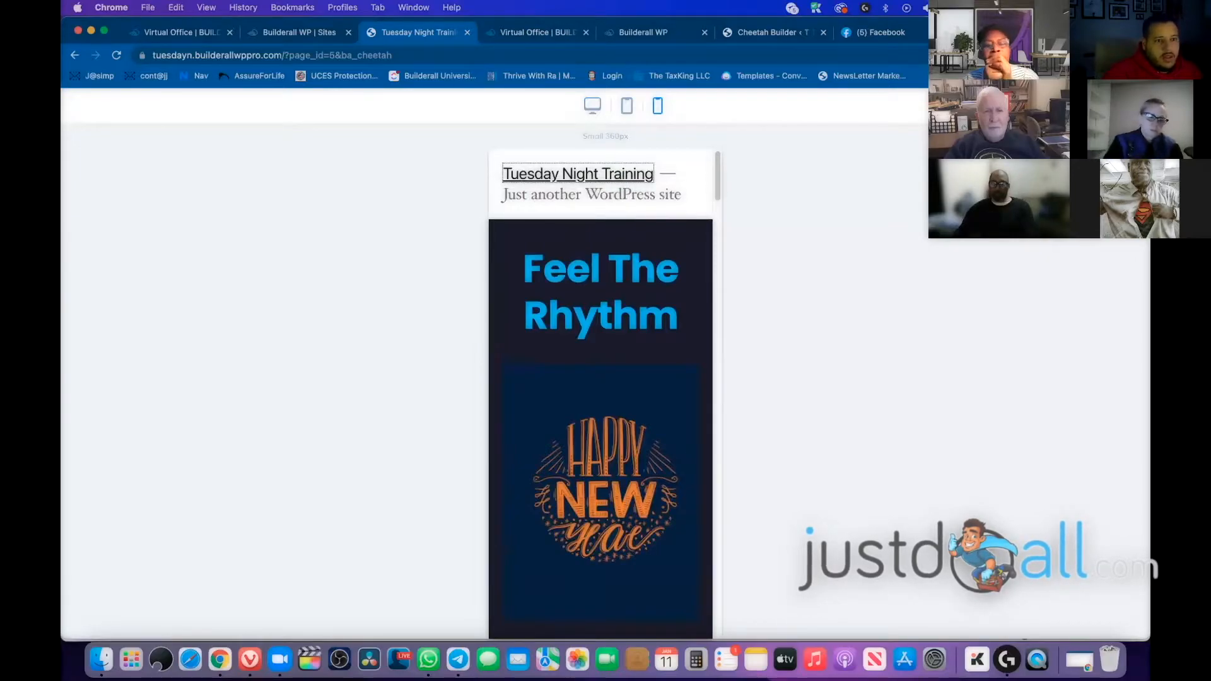
# Check the tablet-width layout, then return the preview to desktop width
pyautogui.click(627, 108)
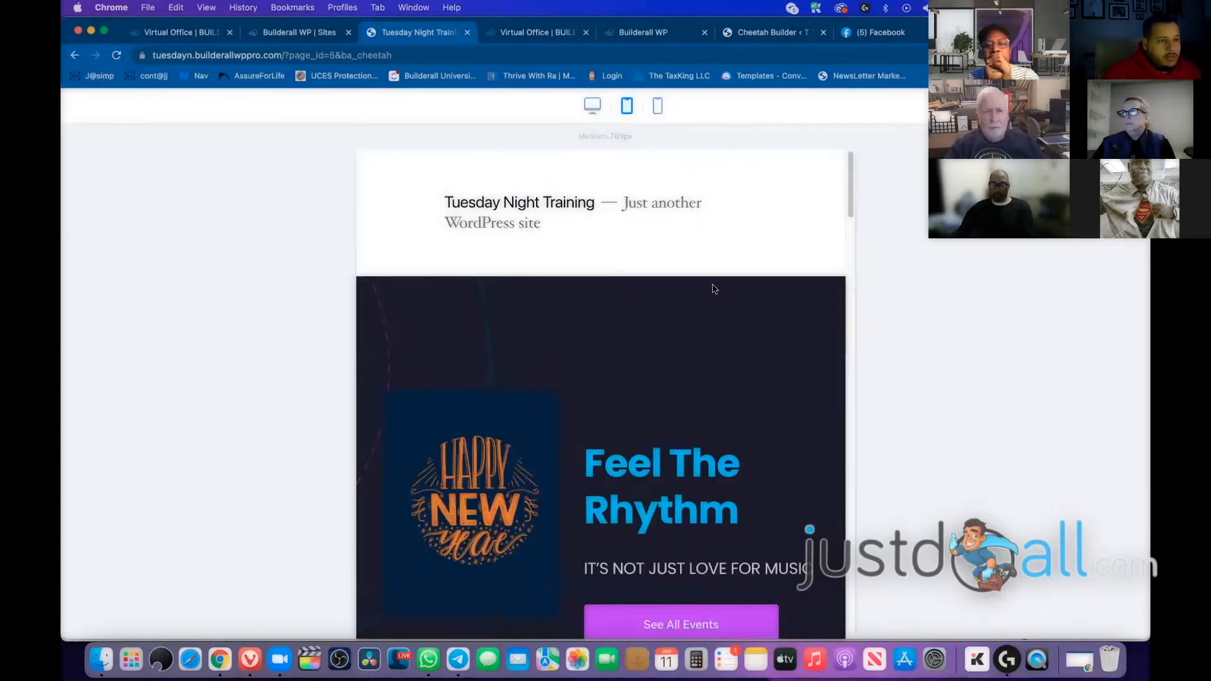
pyautogui.scroll(-7, 682, 253)
pyautogui.scroll(4, 649, 213)
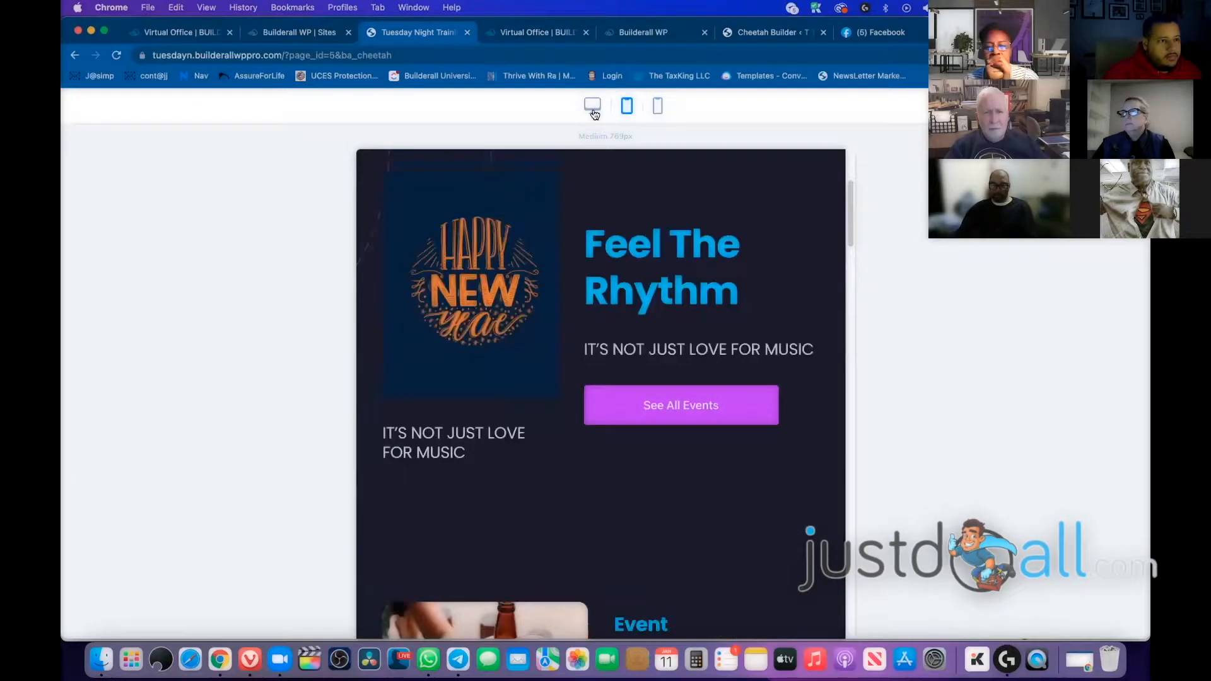
pyautogui.click(594, 111)
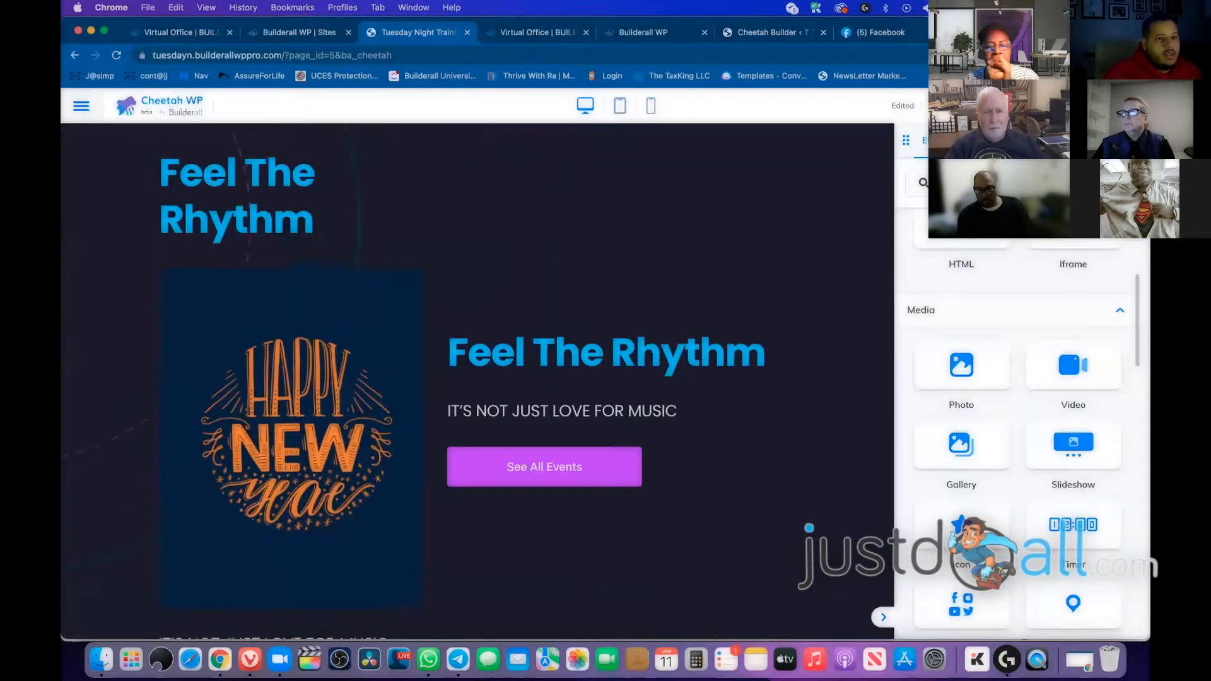
# Publish the page changes, go to the WordPress Dashboard and find the Pages menu
pyautogui.click(1107, 105)
pyautogui.click(1038, 105)
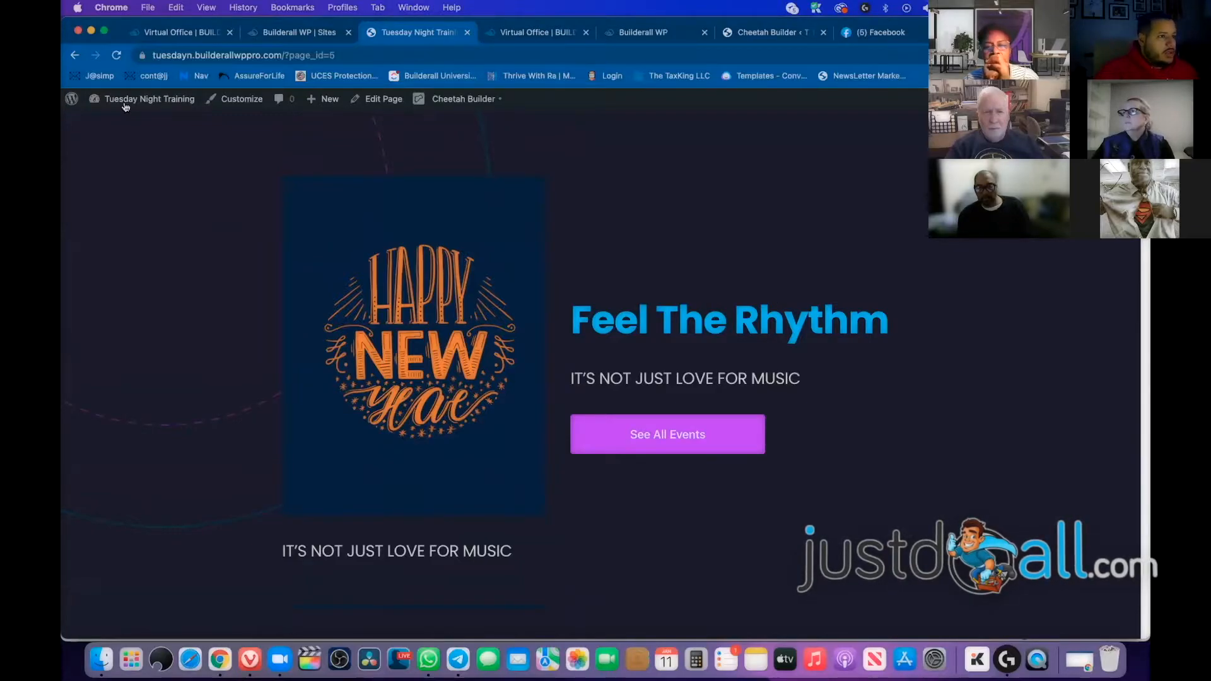
pyautogui.moveTo(151, 112)
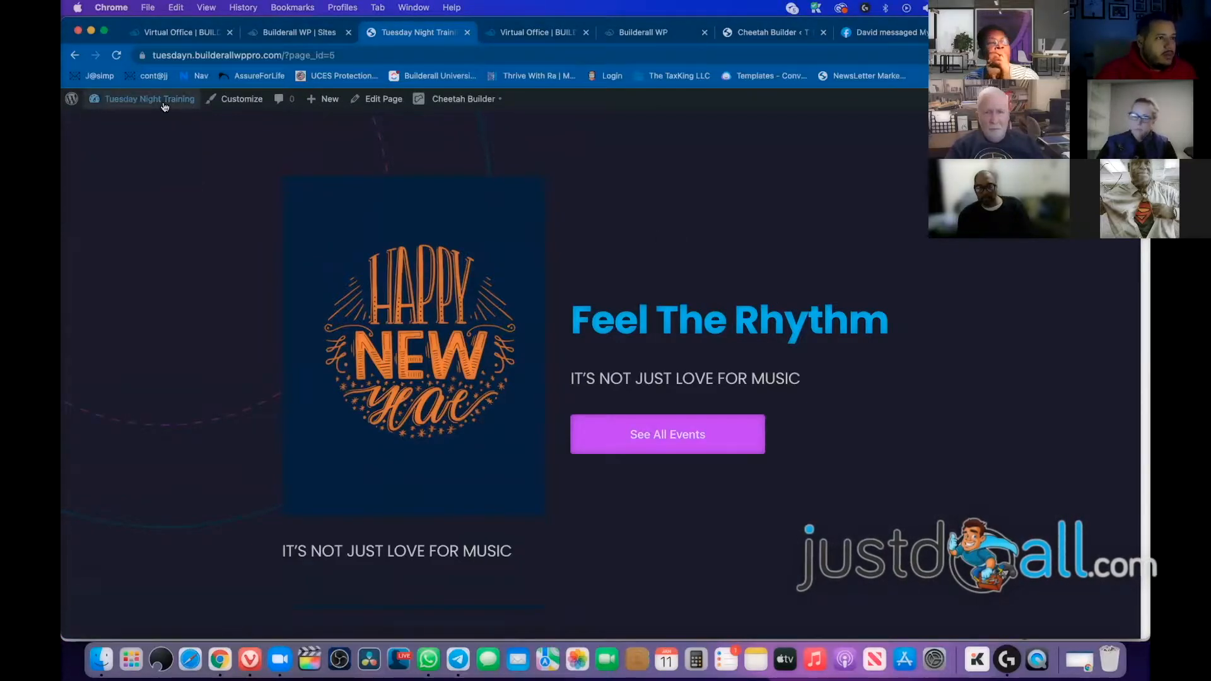
pyautogui.click(164, 102)
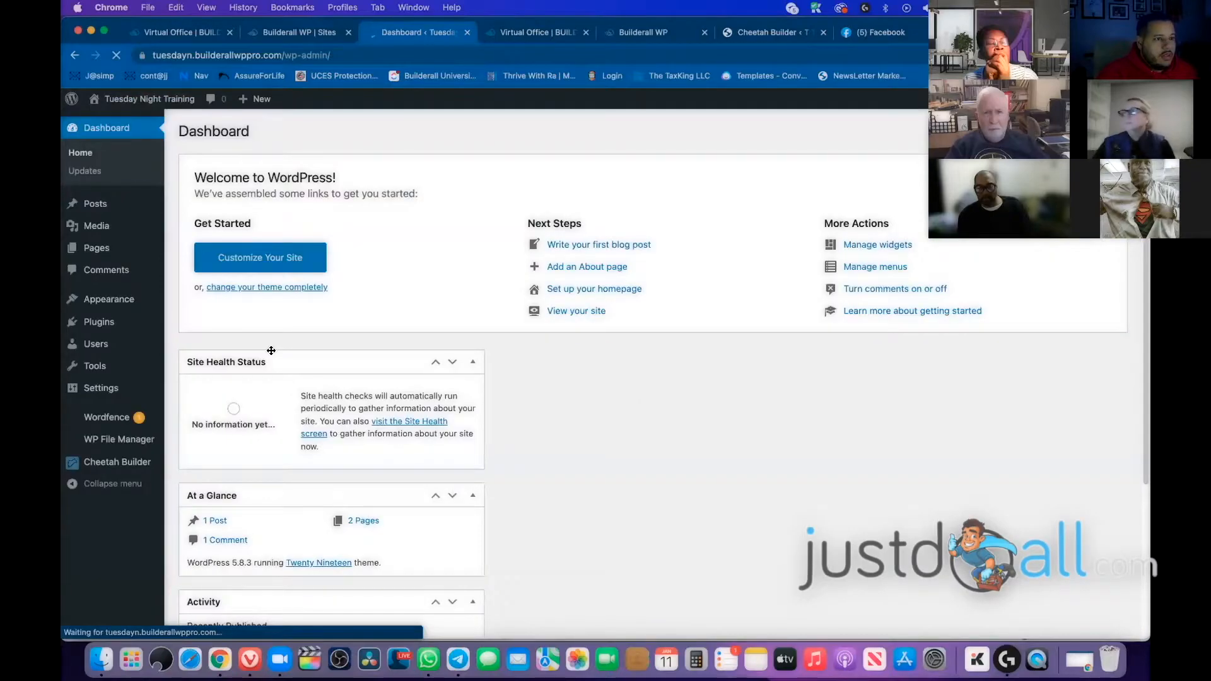
pyautogui.moveTo(105, 467)
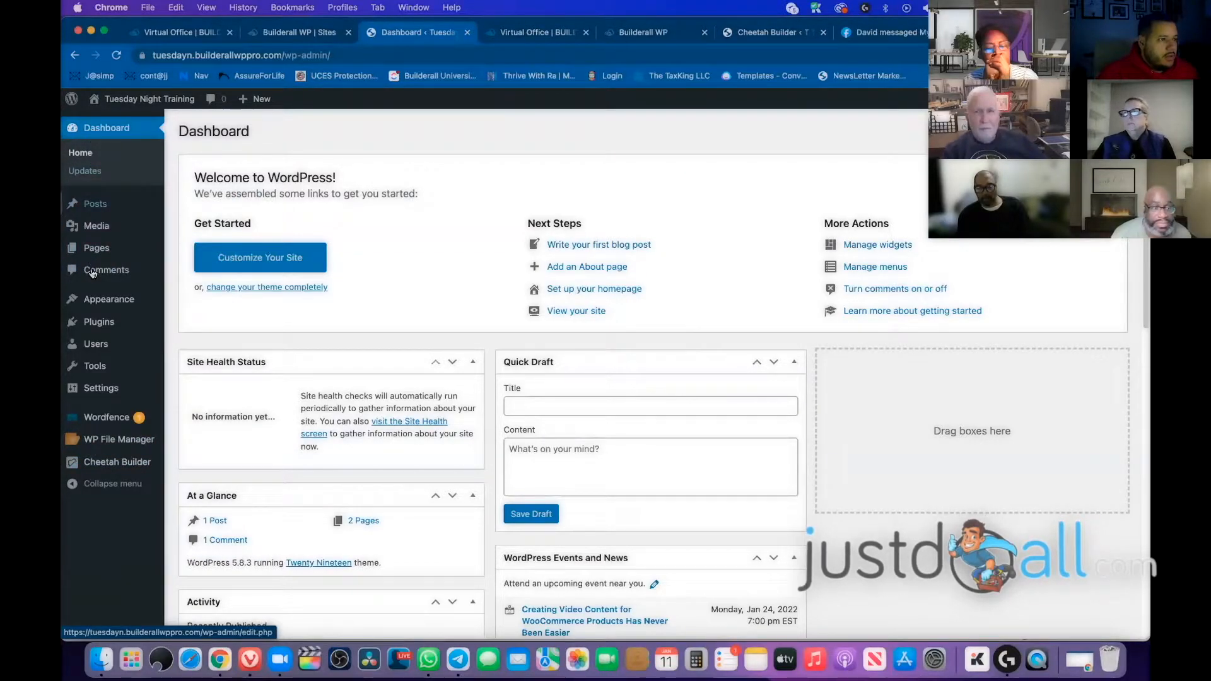
pyautogui.moveTo(99, 253)
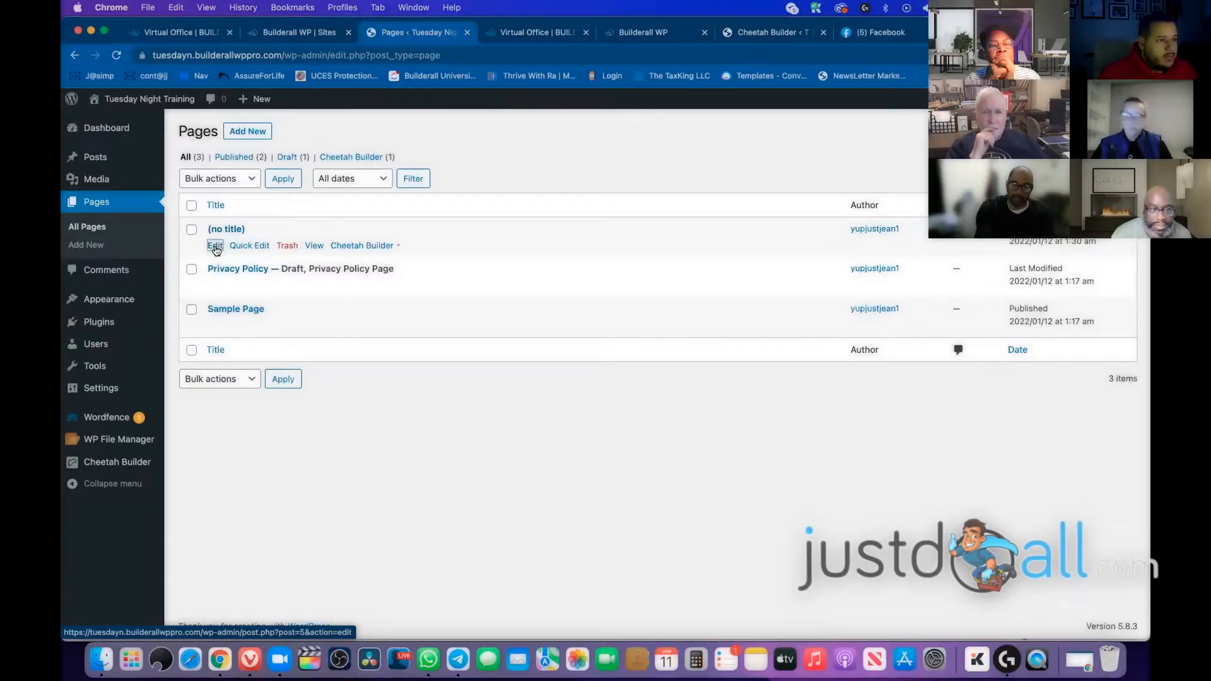
# Quick-edit the untitled page to title it 'Home Page' with slug Home-1, then save
pyautogui.click(234, 231)
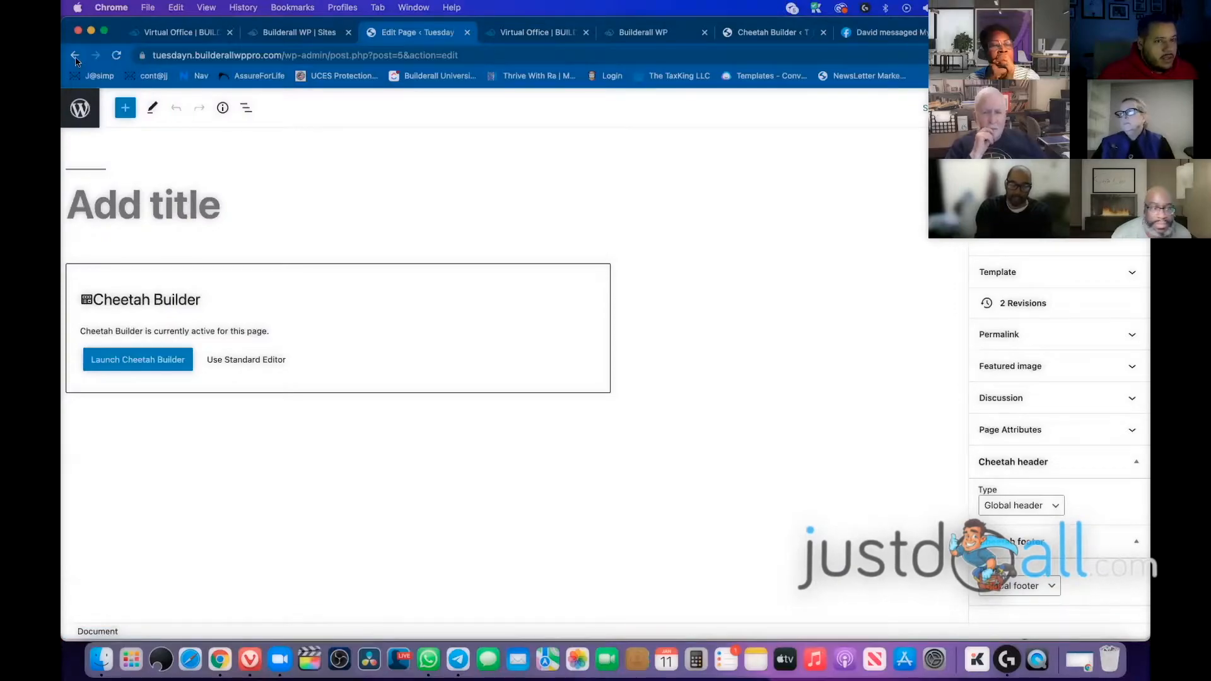
pyautogui.click(76, 56)
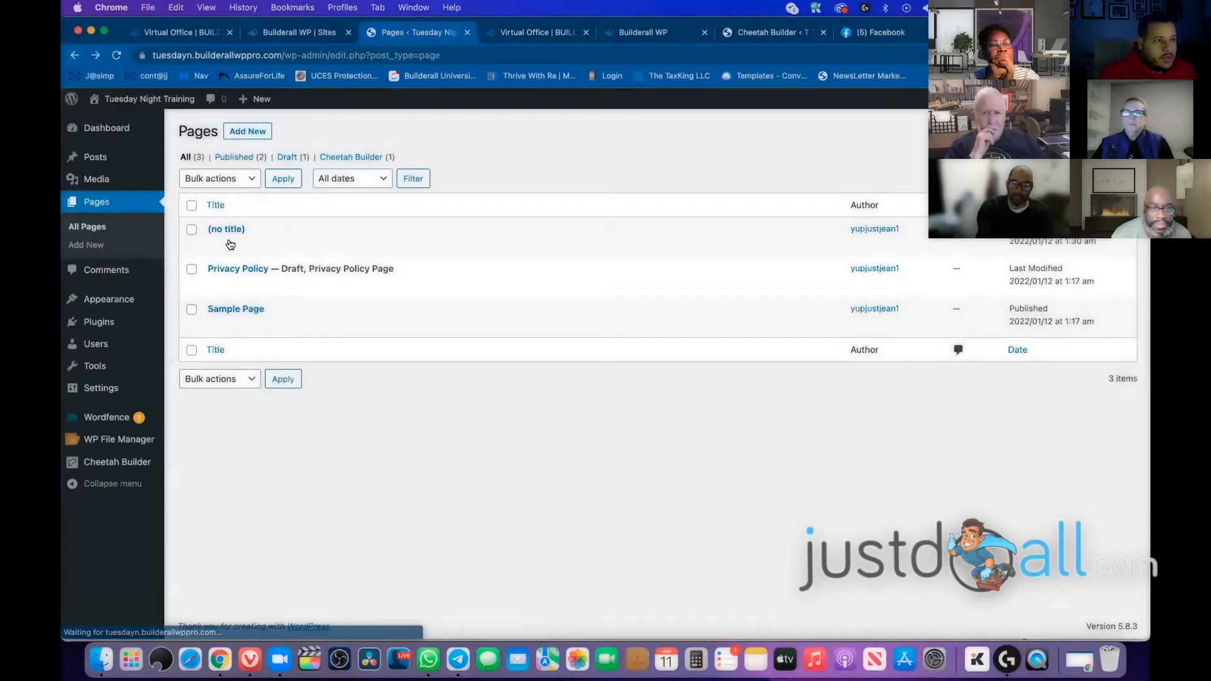
pyautogui.click(248, 245)
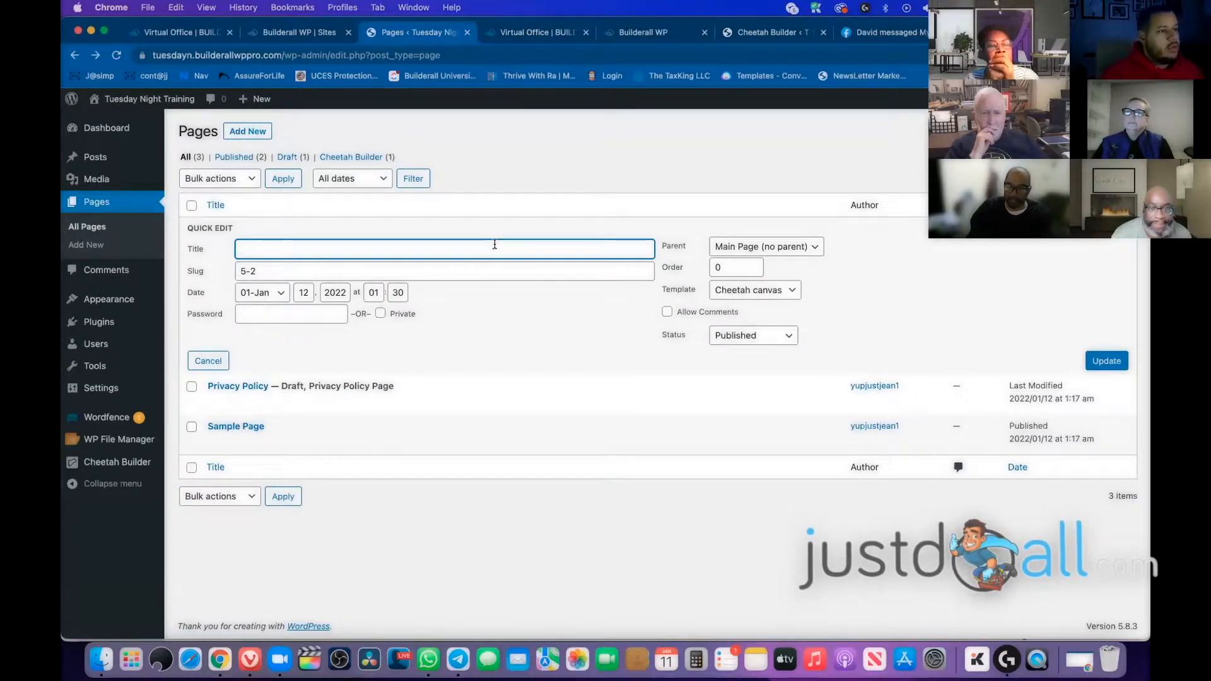
pyautogui.write('Home Page')
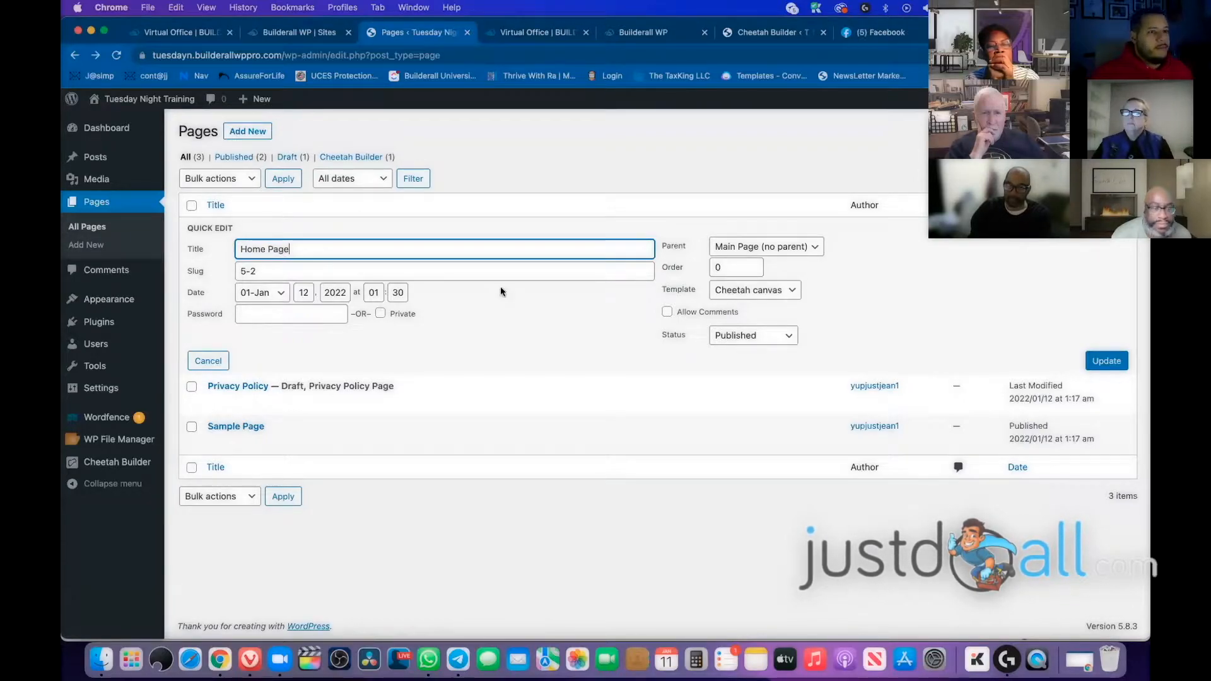
pyautogui.press('Tab')
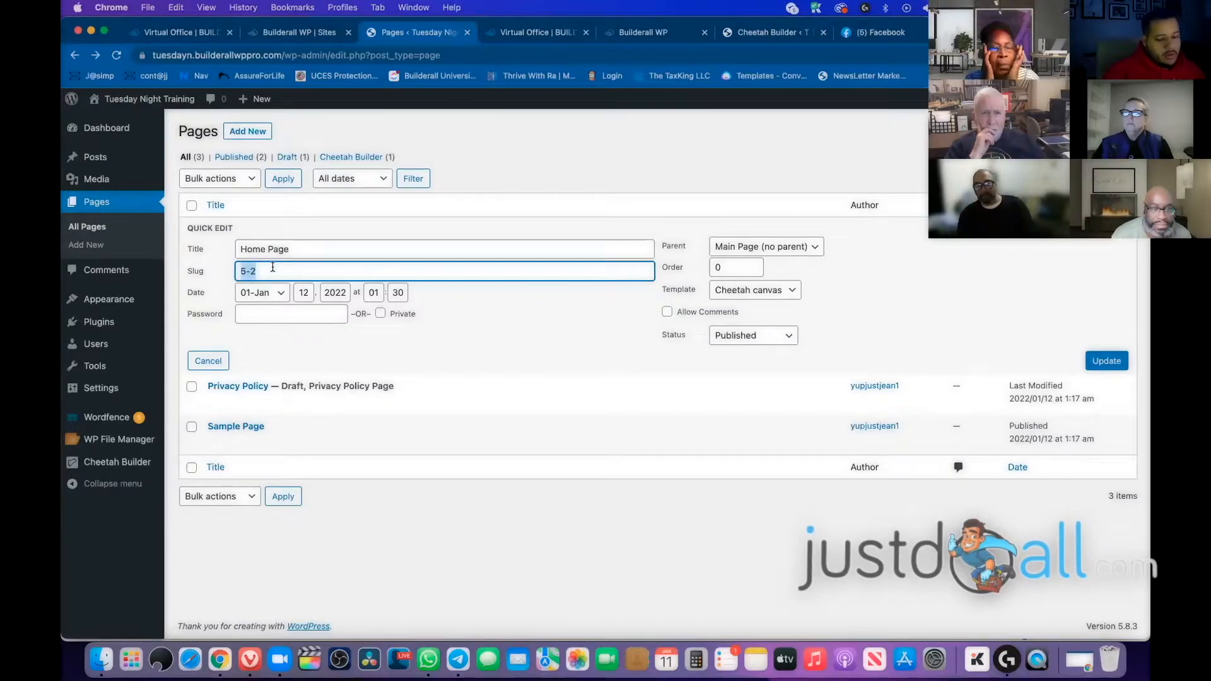
pyautogui.press('BackSpace')
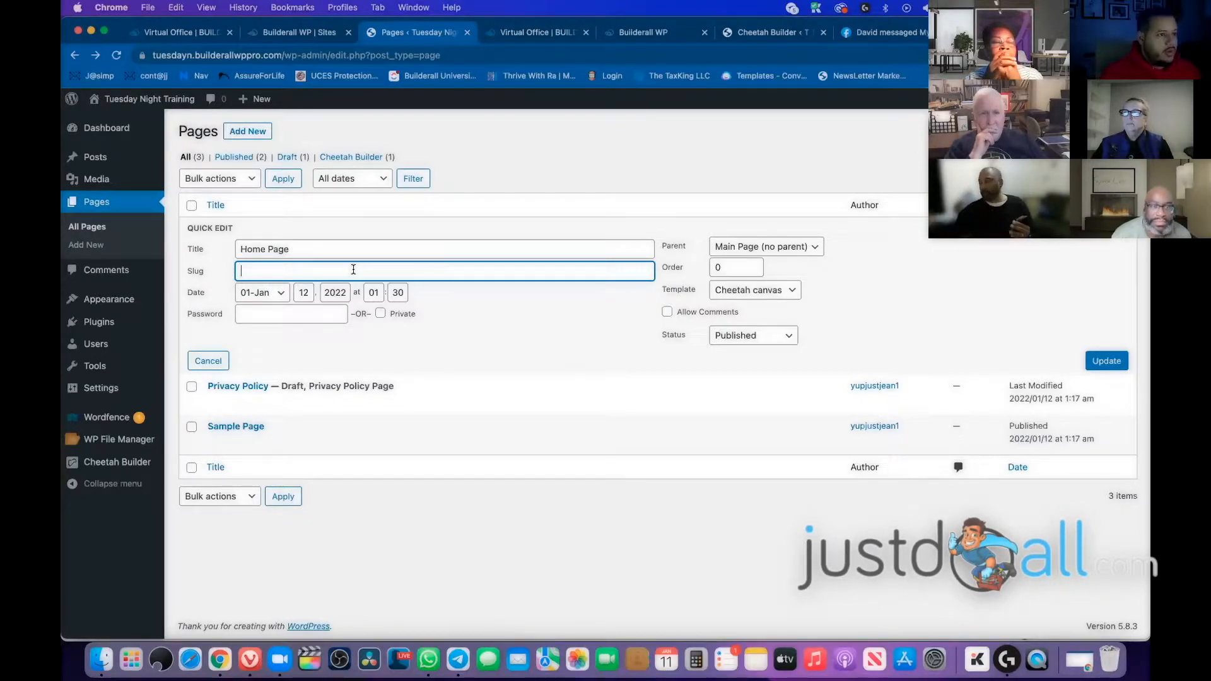
pyautogui.write('Home')
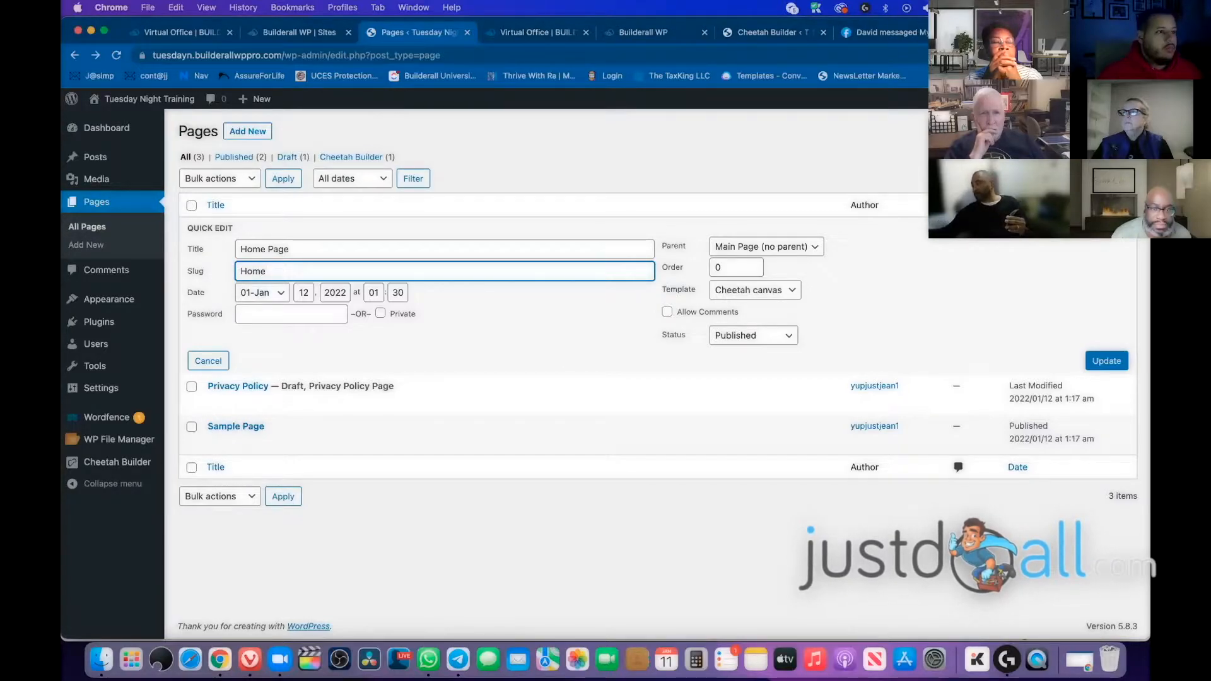
pyautogui.write('-1')
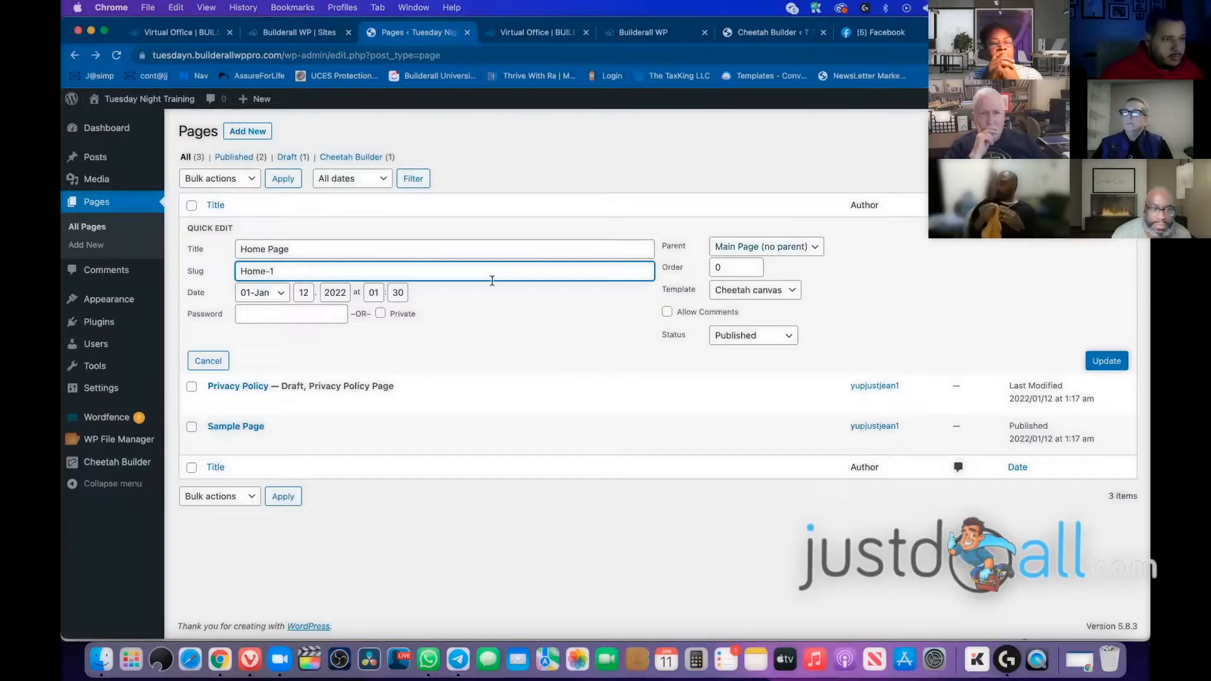
pyautogui.click(1114, 364)
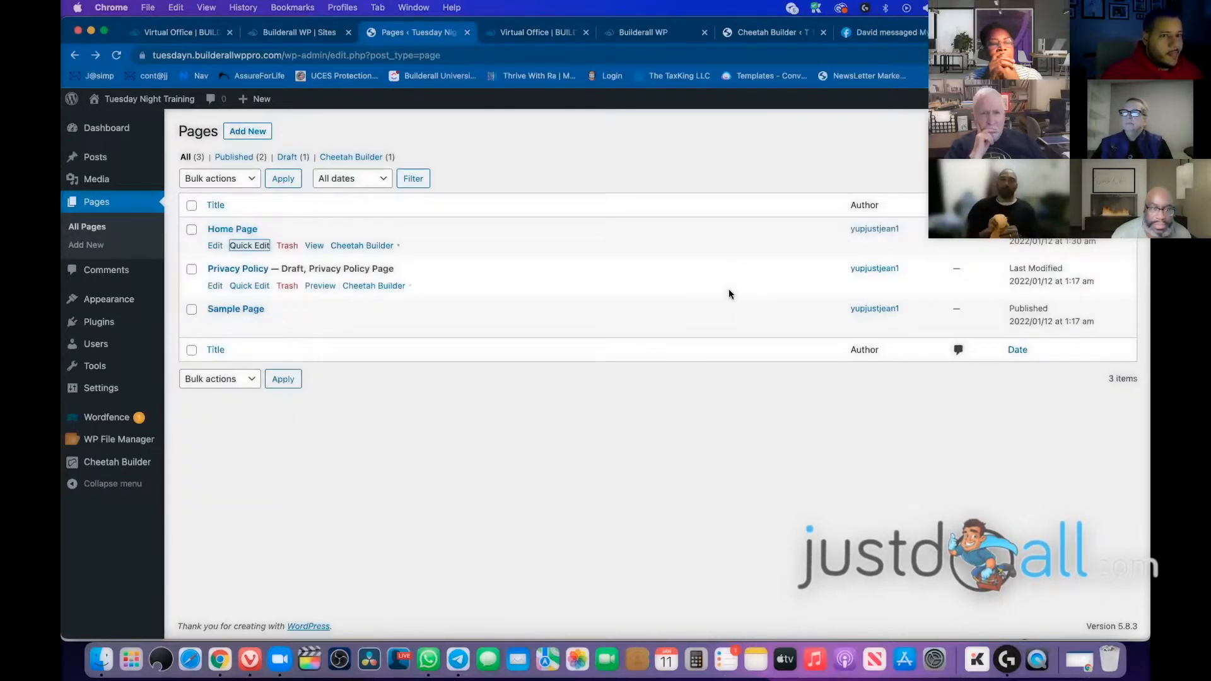
pyautogui.rightClick(318, 251)
pyautogui.click(417, 283)
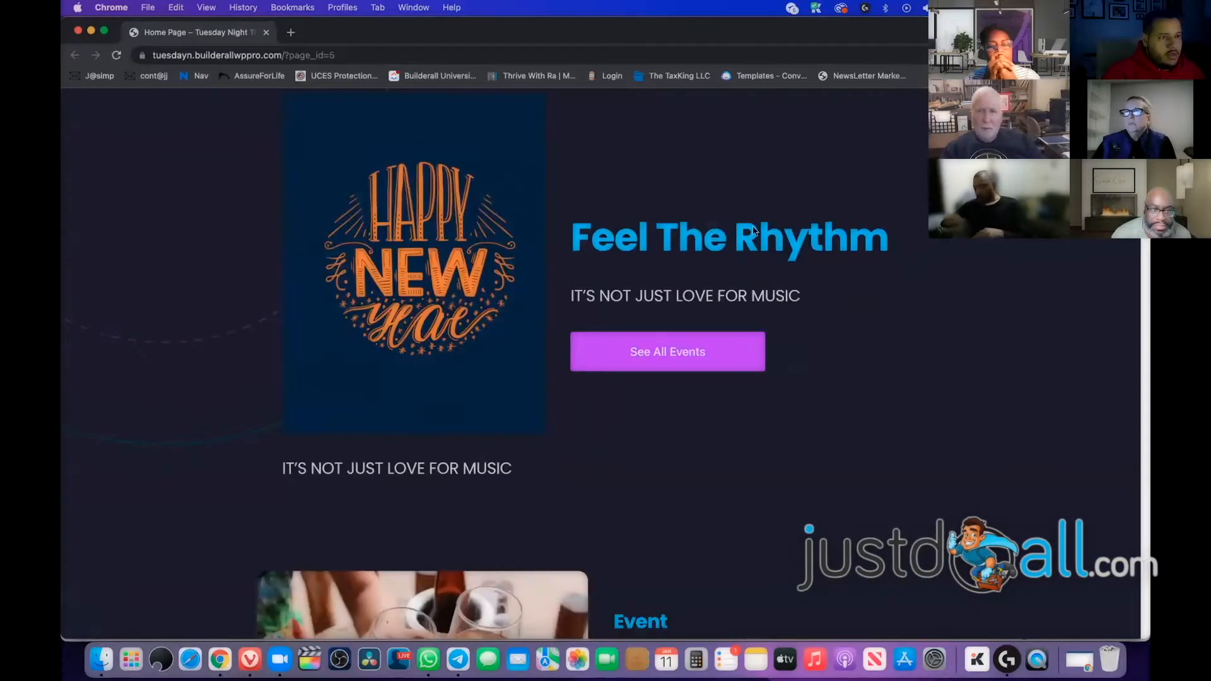
pyautogui.moveTo(1143, 562); pyautogui.dragTo(391, 131)
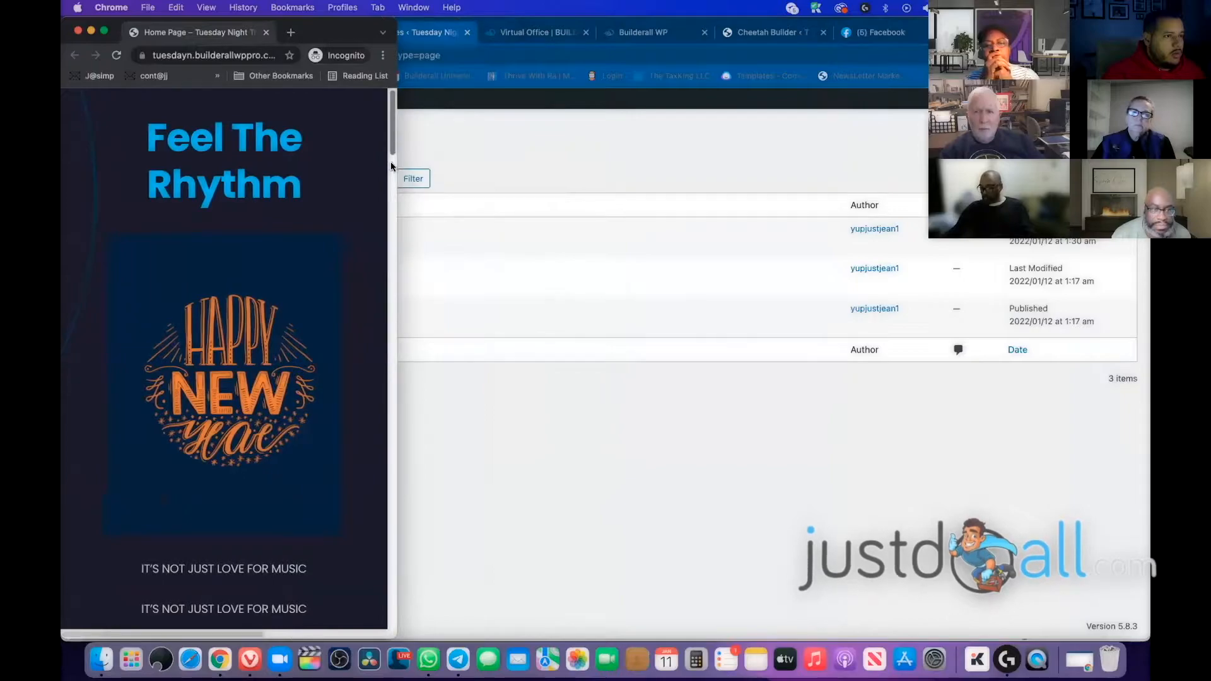
pyautogui.scroll(-7, 391, 165)
pyautogui.scroll(5, 393, 144)
pyautogui.scroll(2, 394, 103)
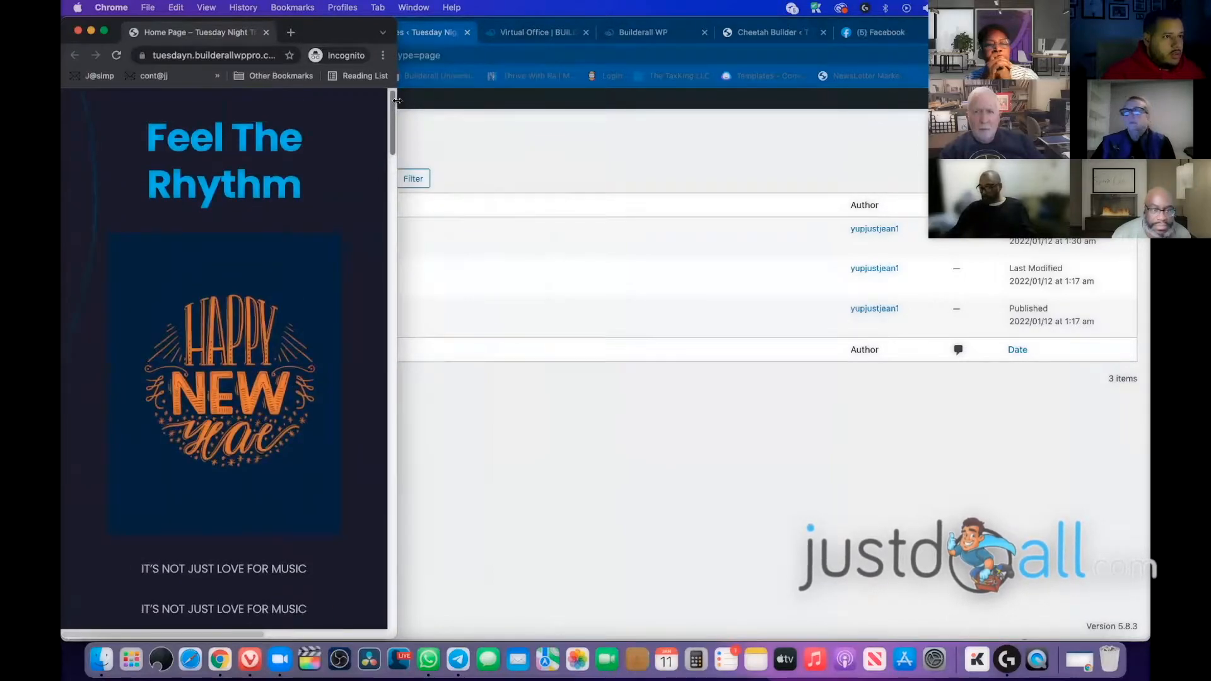
pyautogui.moveTo(401, 103); pyautogui.dragTo(1146, 102)
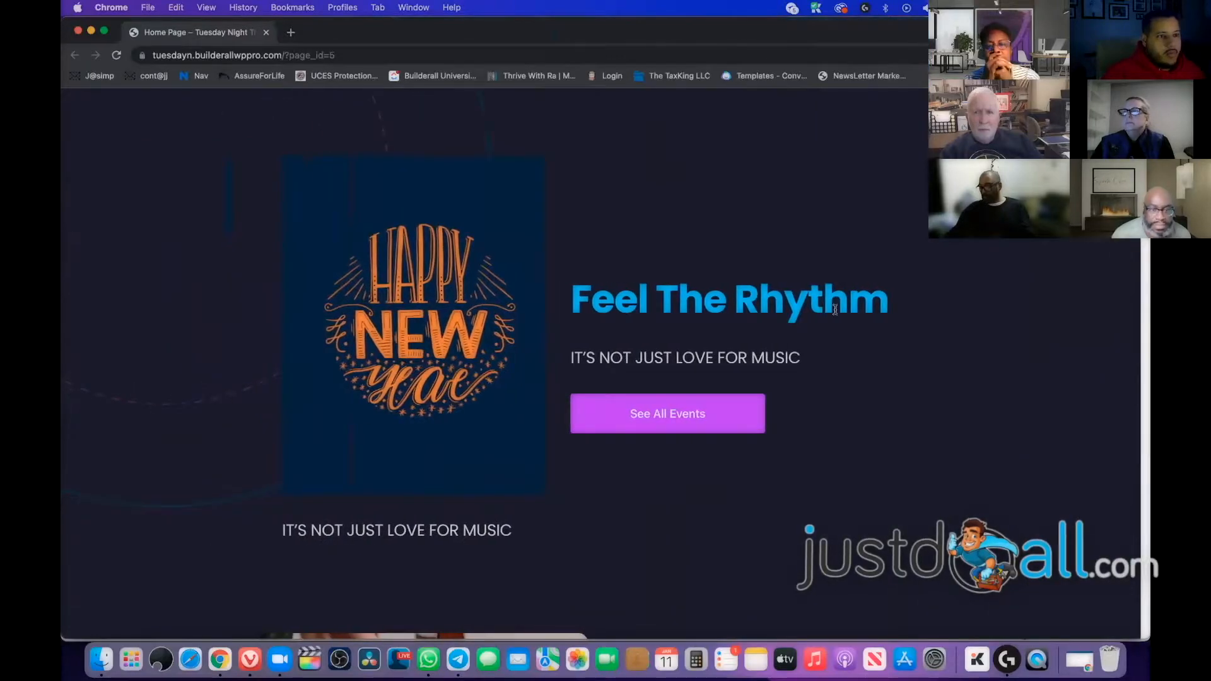
pyautogui.click(77, 31)
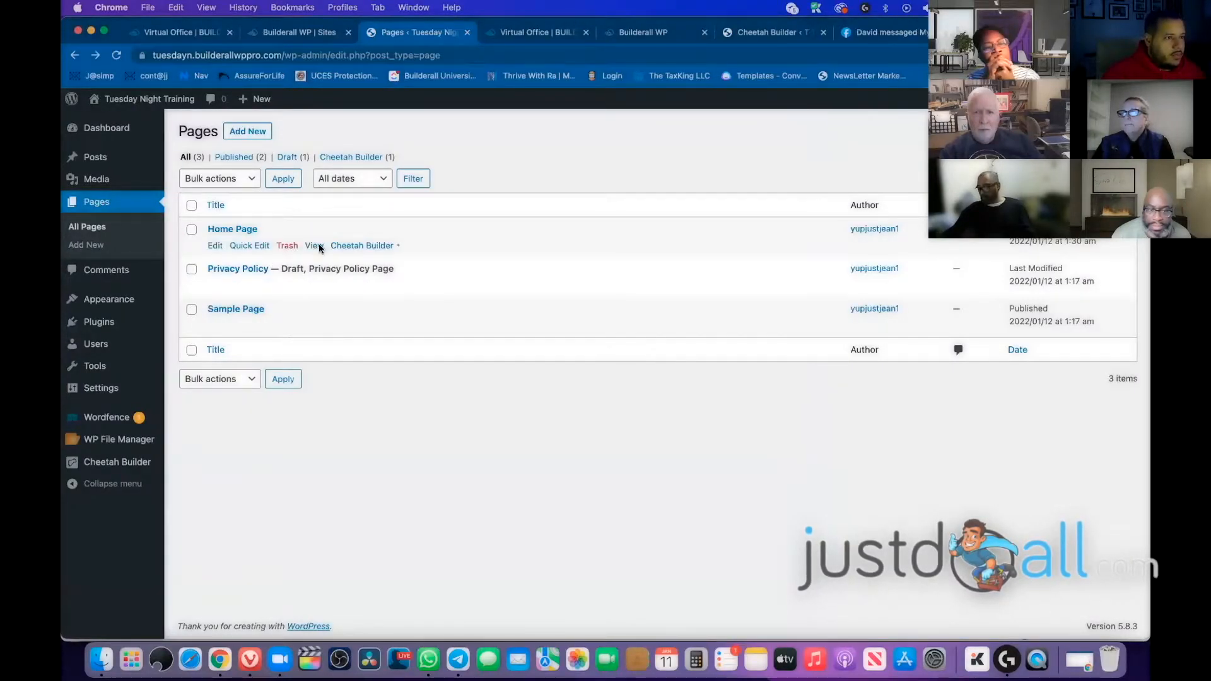
pyautogui.rightClick(319, 246)
pyautogui.click(404, 282)
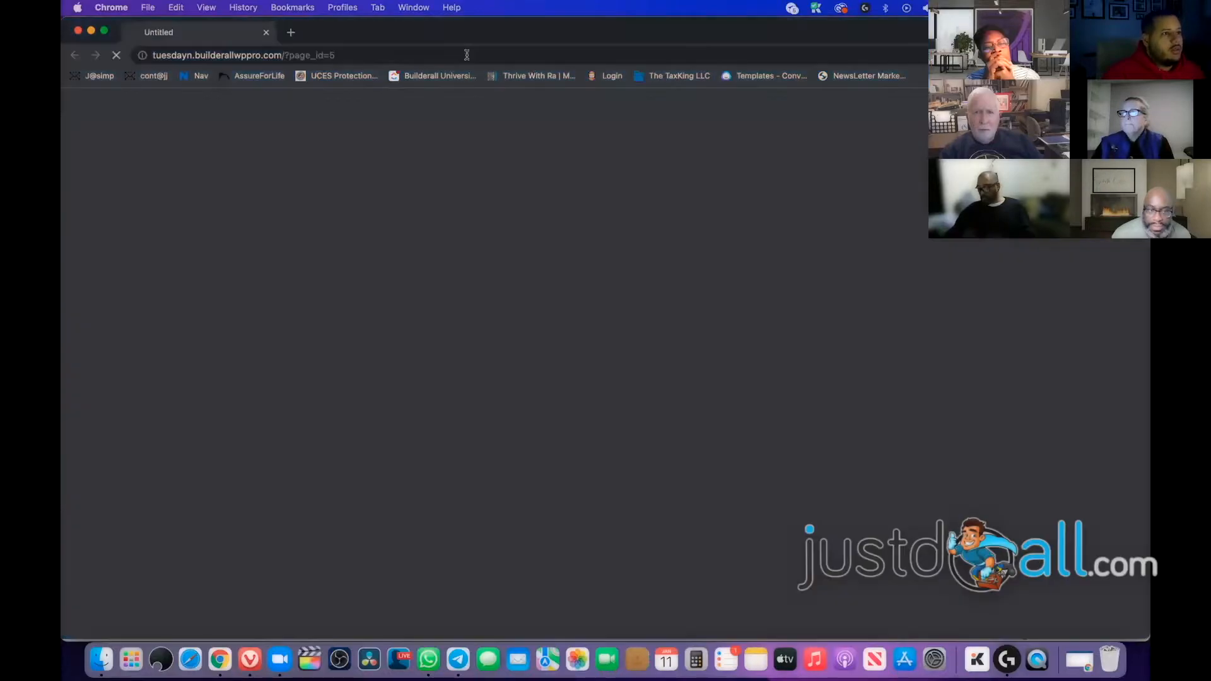
pyautogui.click(393, 52)
pyautogui.moveTo(425, 55); pyautogui.dragTo(311, 59)
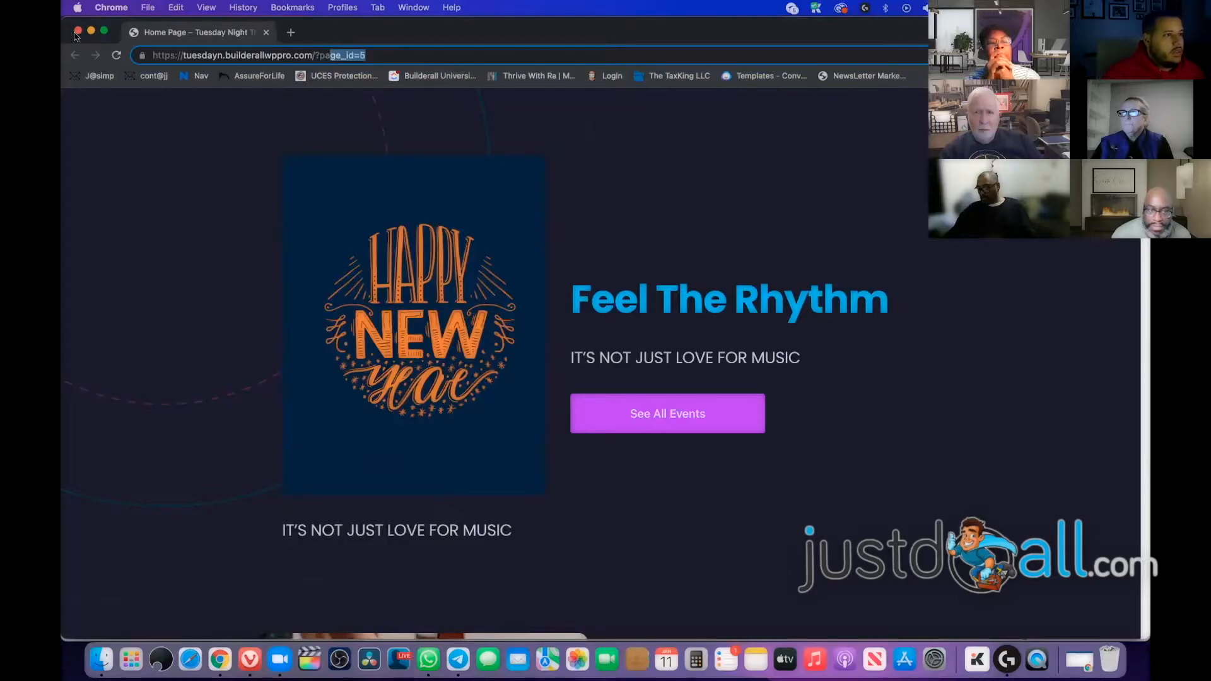
pyautogui.click(77, 31)
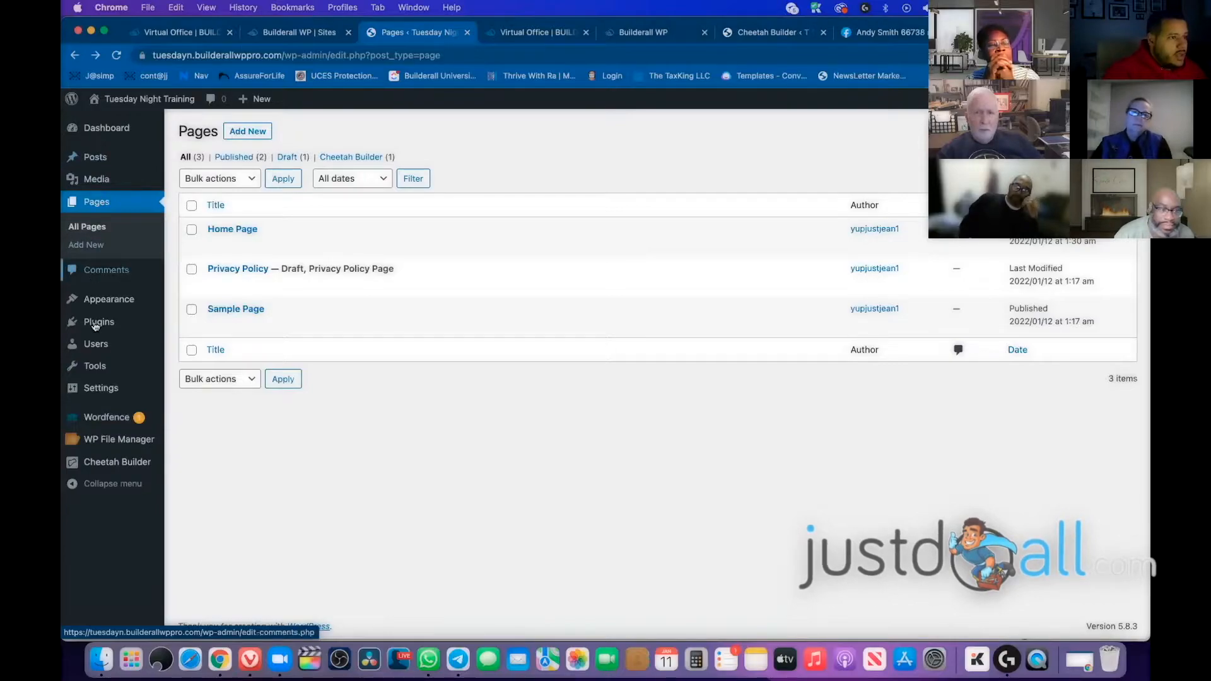
# Browse General Settings and the installed themes list, then return to General Settings
pyautogui.click(101, 390)
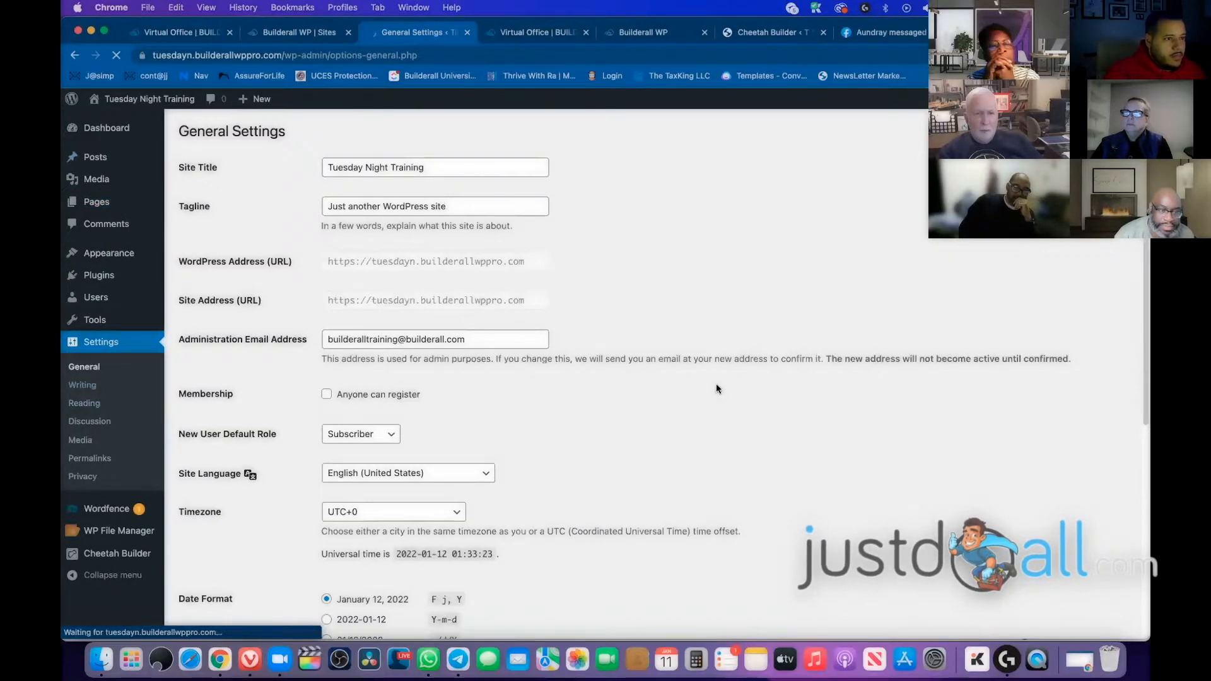
pyautogui.scroll(-2, 725, 361)
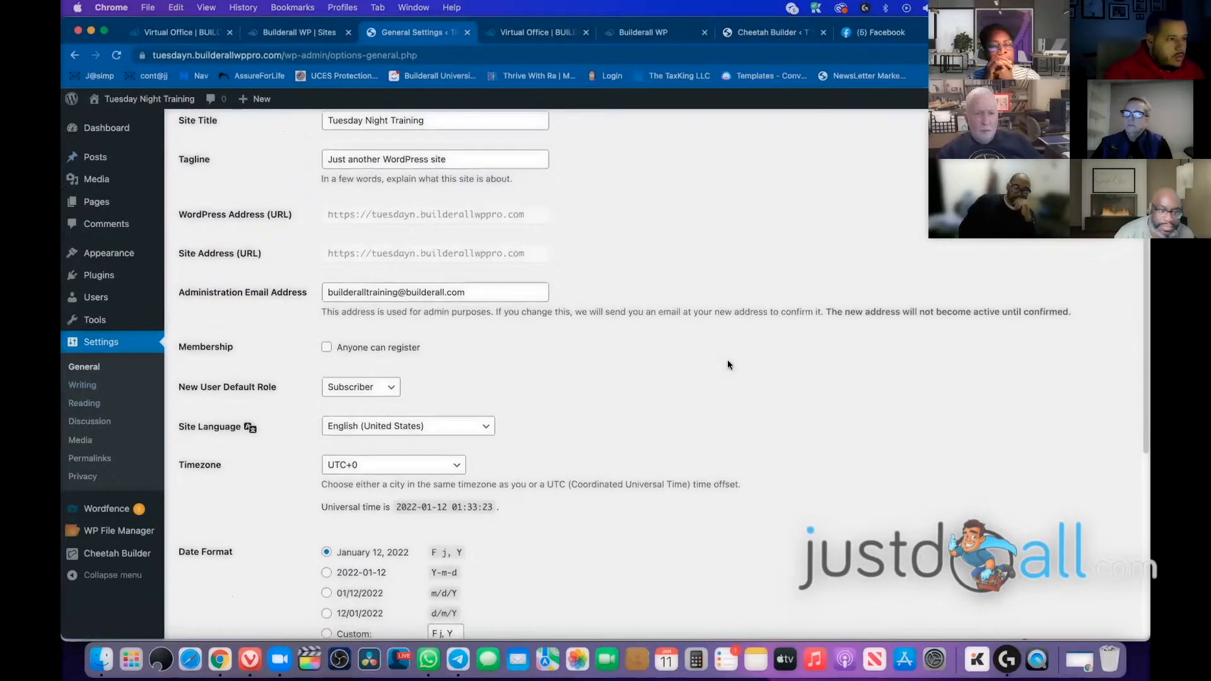
pyautogui.scroll(-5, 727, 365)
pyautogui.scroll(6, 728, 360)
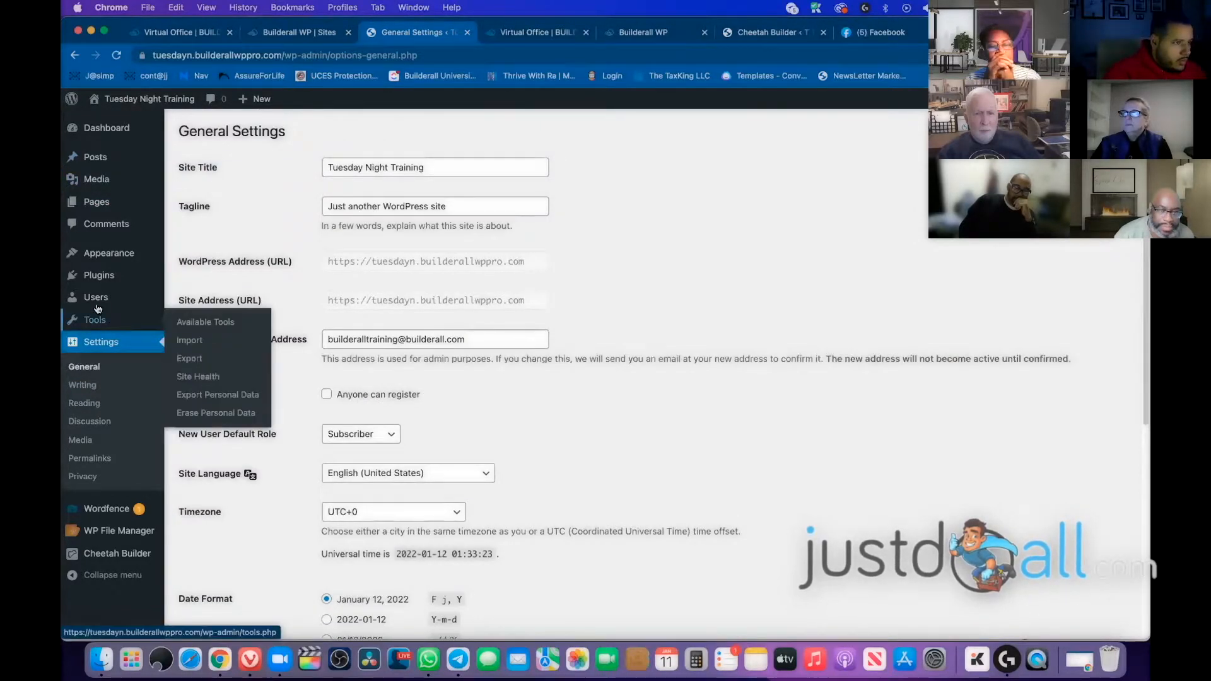
pyautogui.click(126, 264)
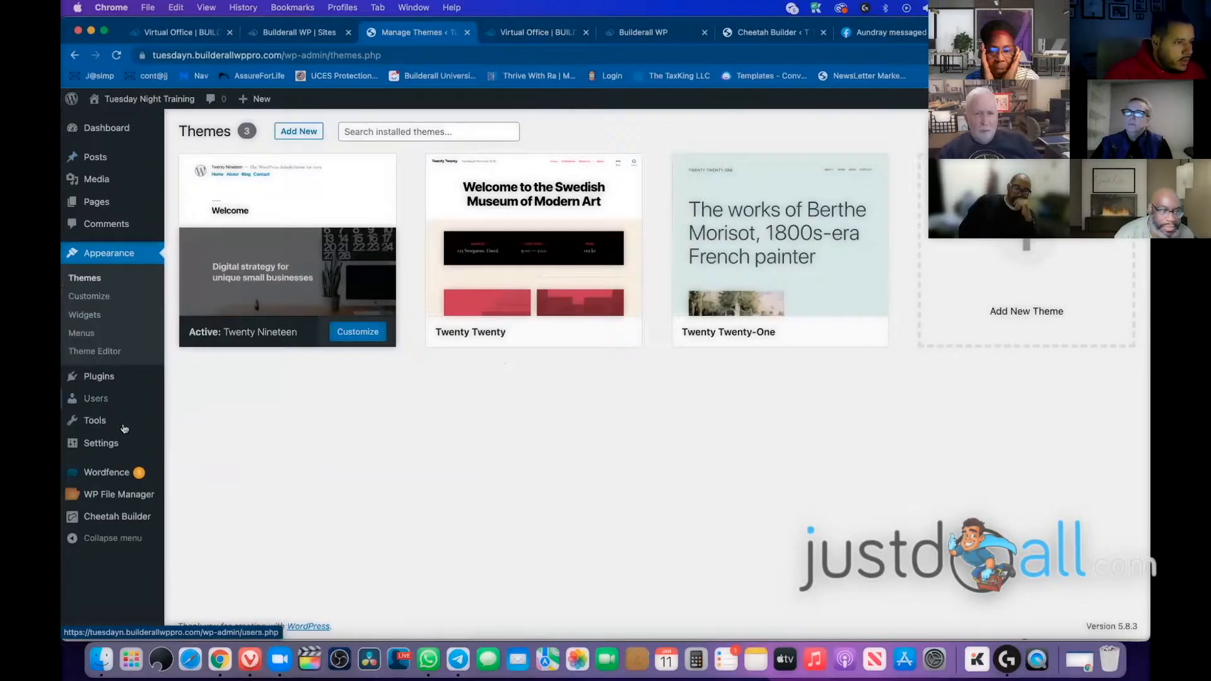
pyautogui.click(99, 443)
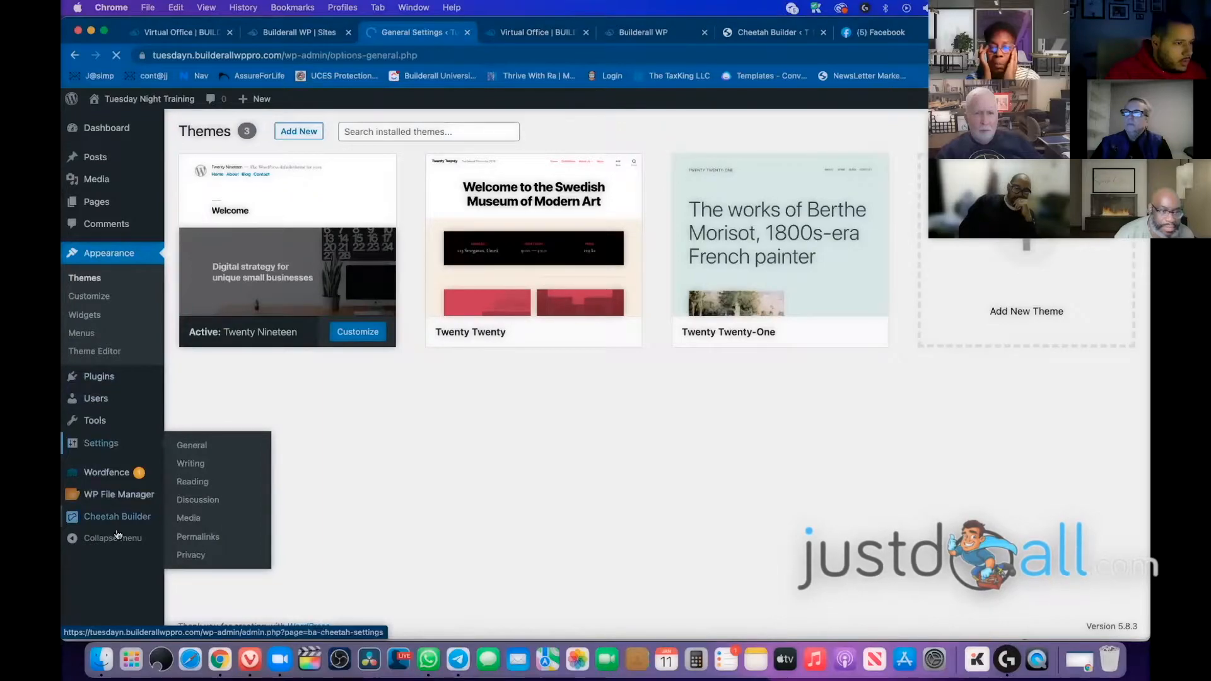
# Look through the Cheetah Builder settings and Tools pages, ending on Permalink Settings
pyautogui.scroll(-1, 364, 416)
pyautogui.scroll(-5, 364, 415)
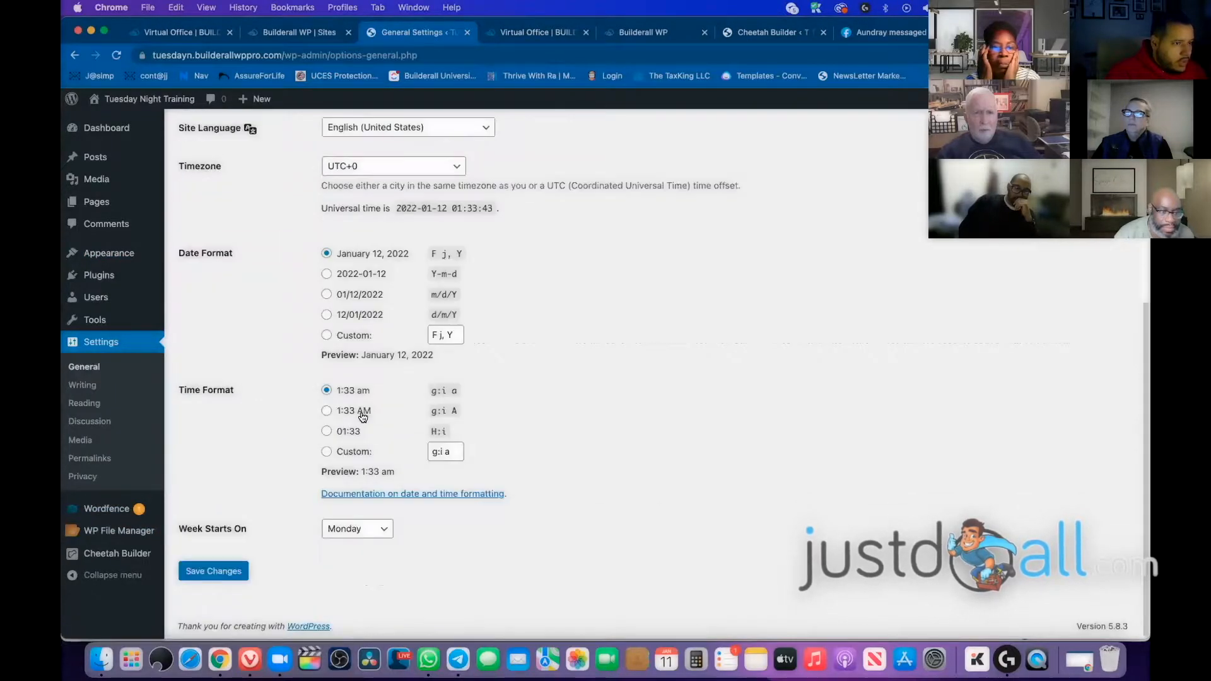
pyautogui.moveTo(111, 558)
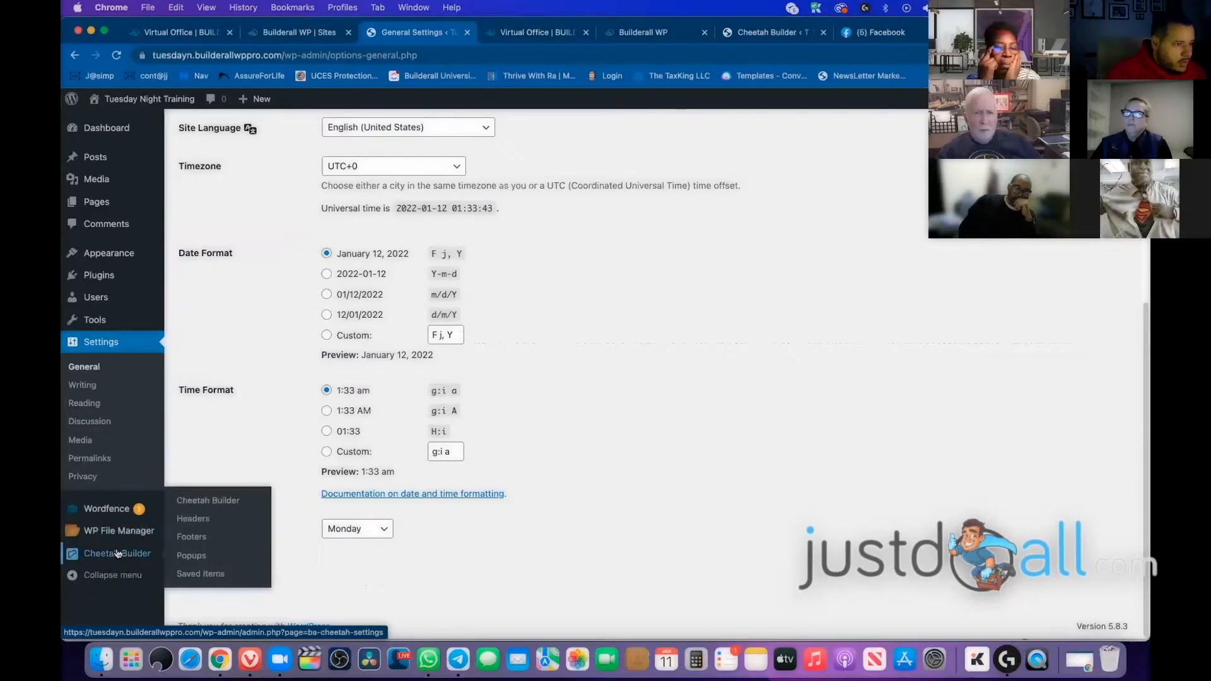
pyautogui.click(117, 553)
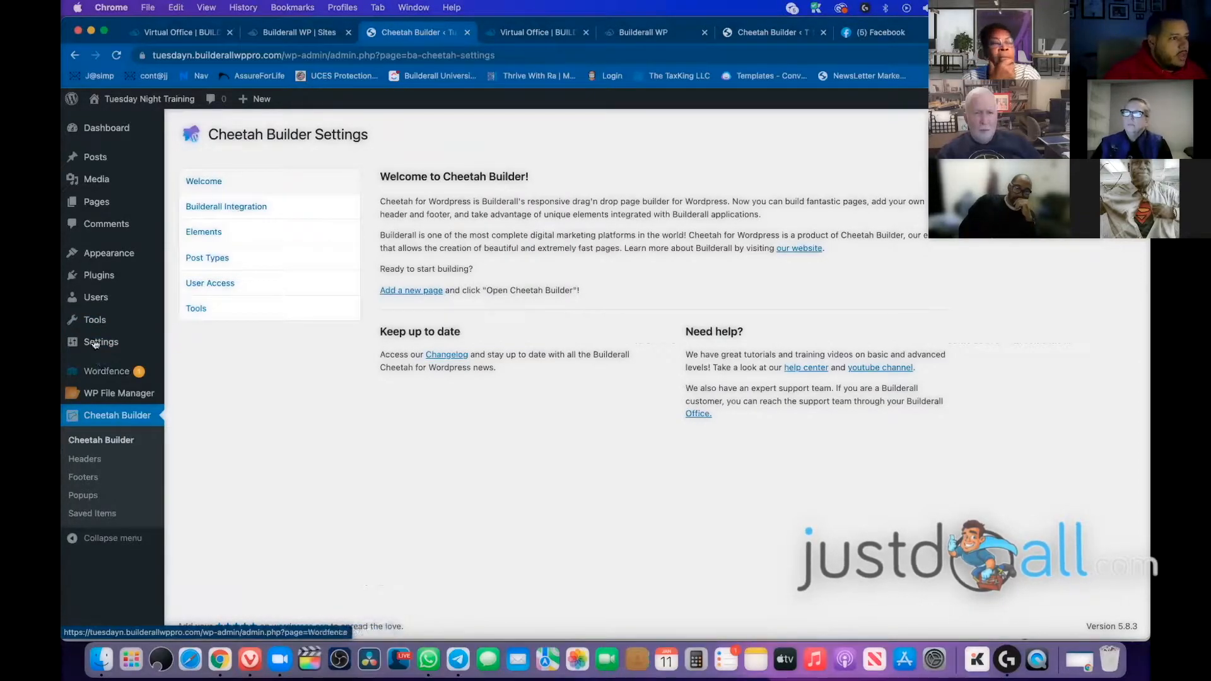
pyautogui.click(93, 323)
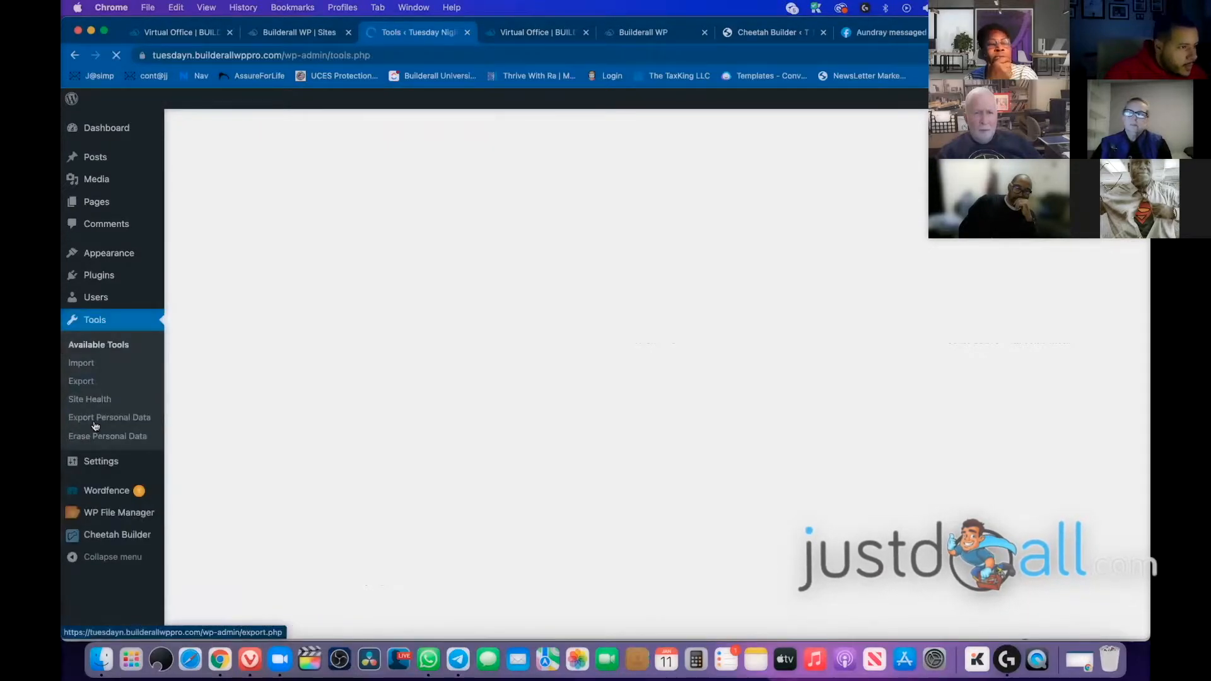
pyautogui.click(99, 470)
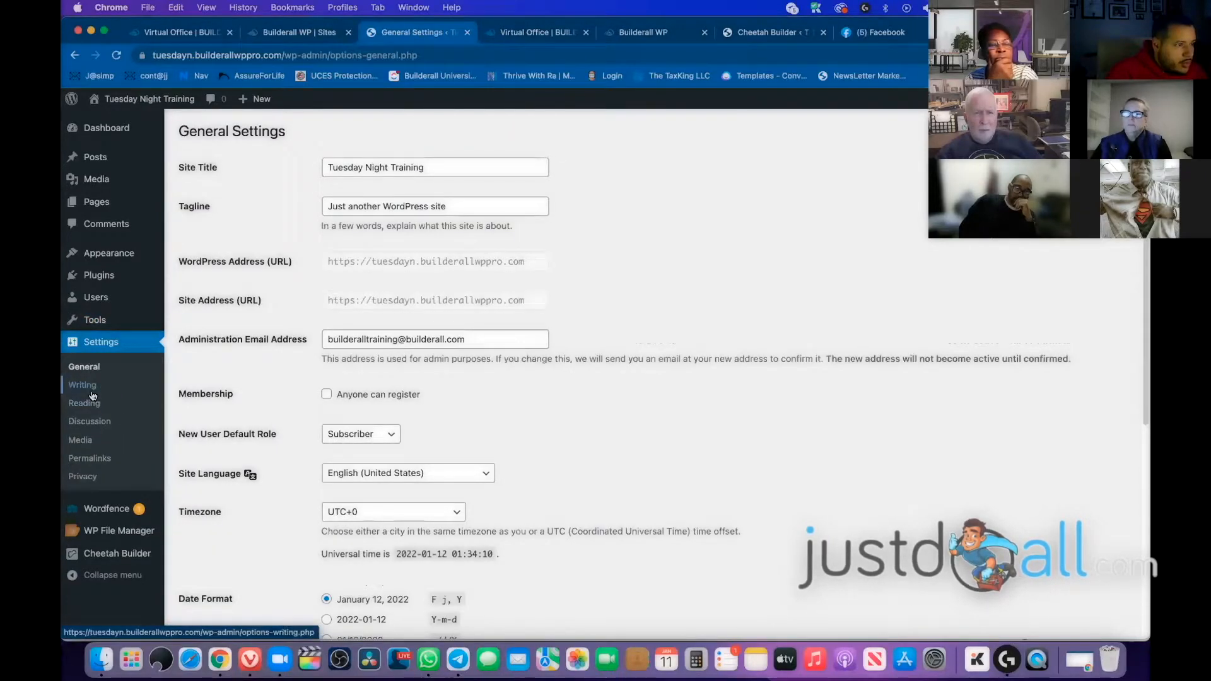
pyautogui.click(89, 458)
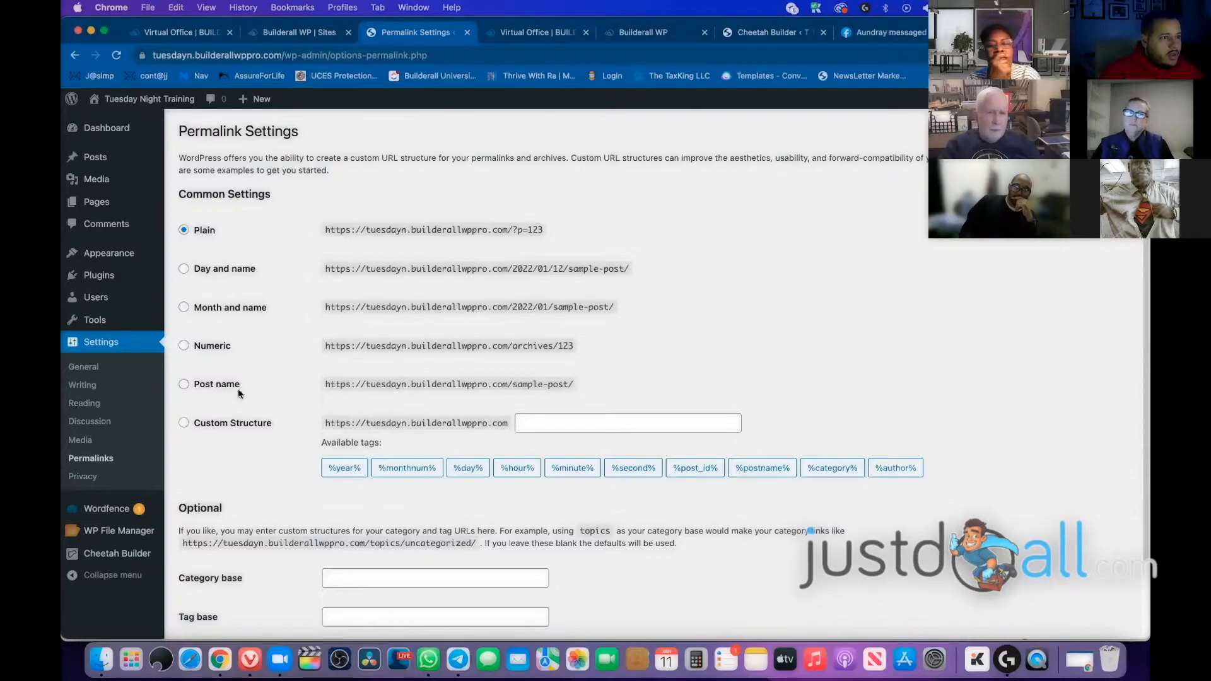
# Select the Post name permalink structure, /%postname%/
pyautogui.click(183, 385)
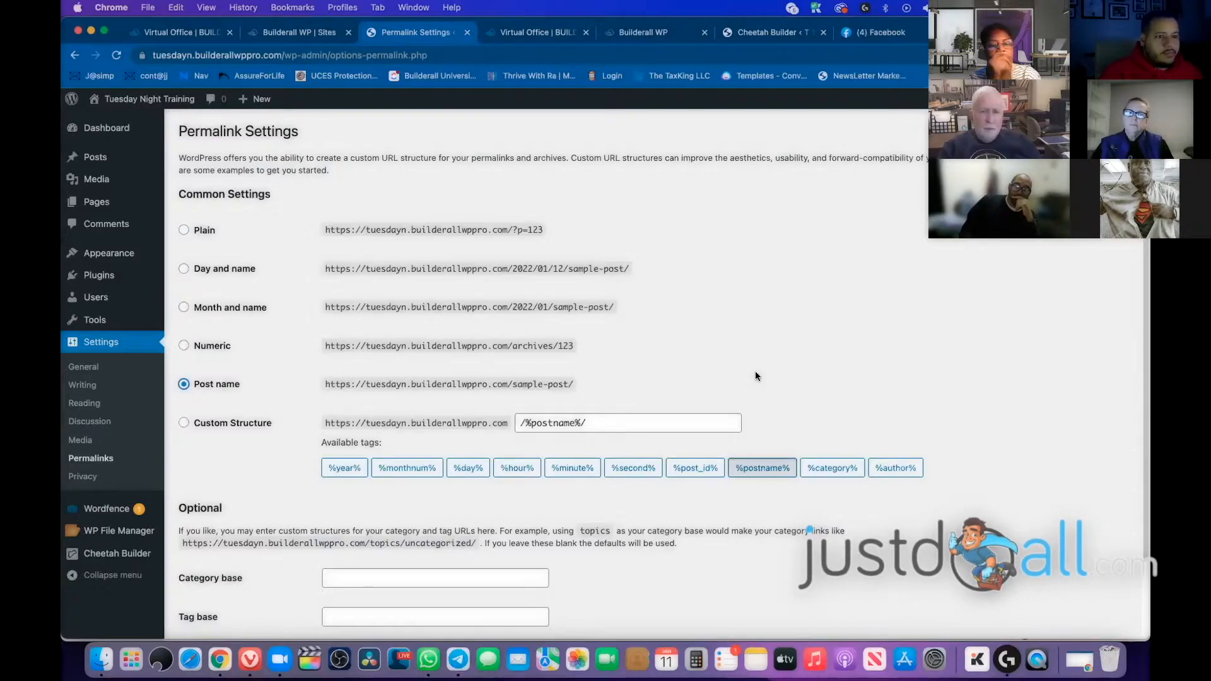
pyautogui.scroll(-1, 815, 330)
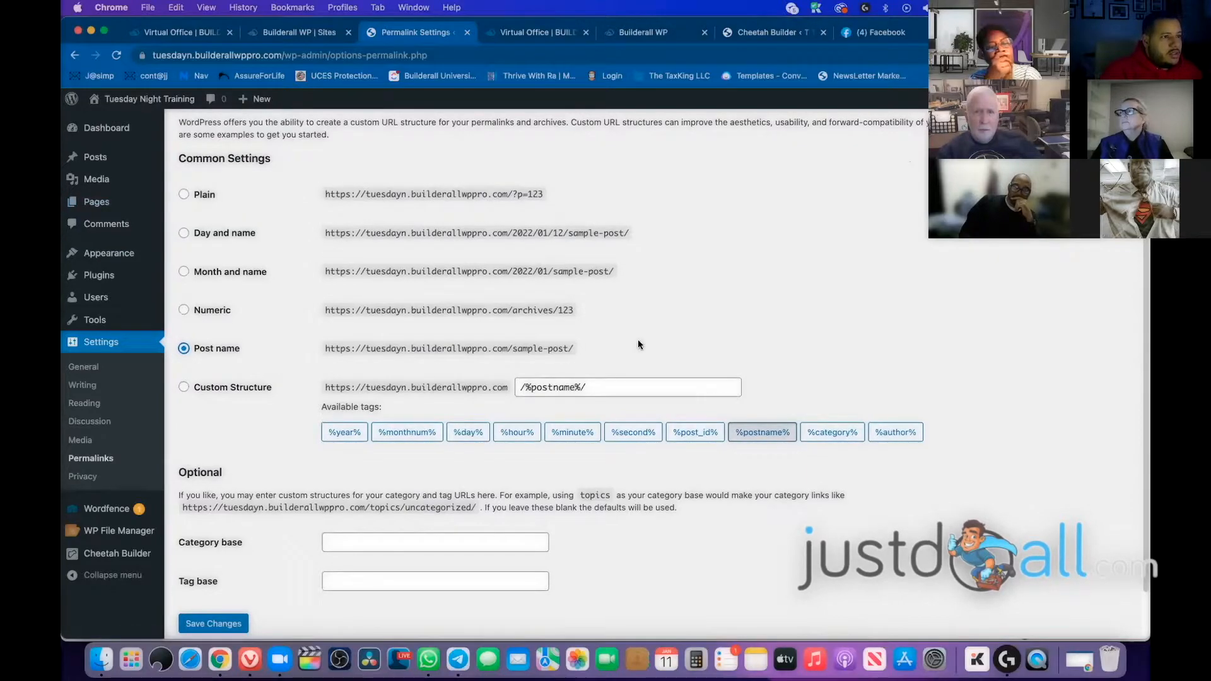
# Save the Post name permalinks and return to the Pages list
pyautogui.scroll(-1, 642, 354)
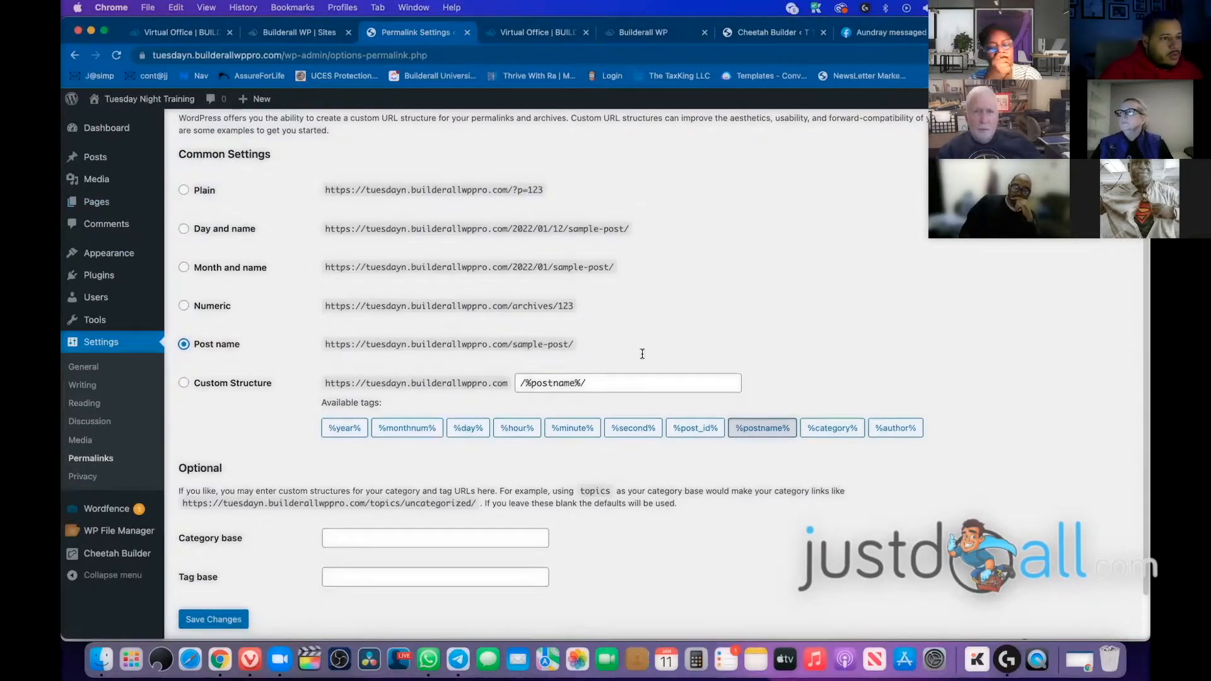
pyautogui.scroll(-3, 642, 353)
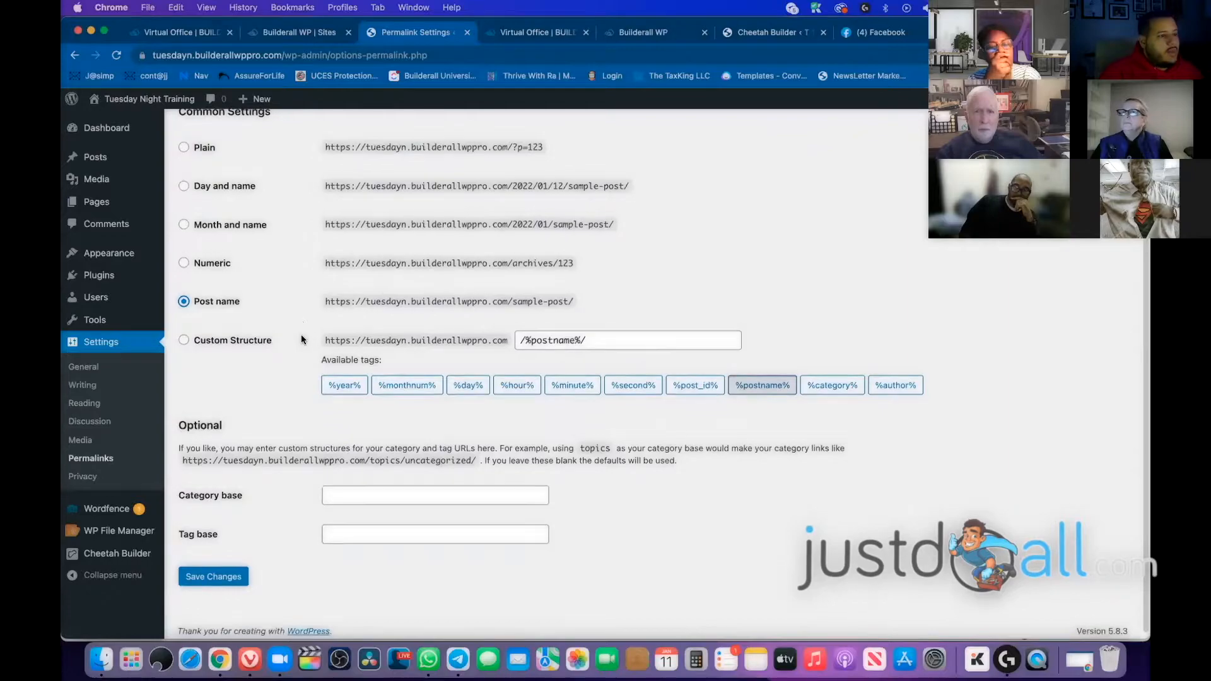
pyautogui.click(214, 578)
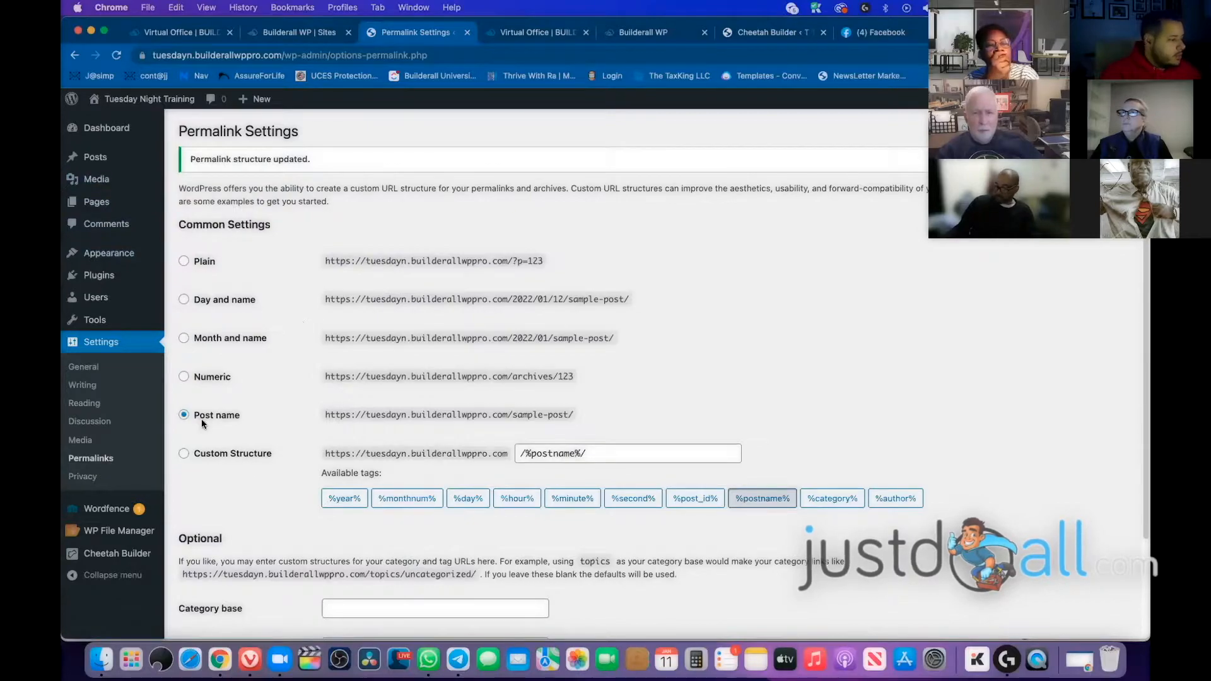
pyautogui.click(107, 205)
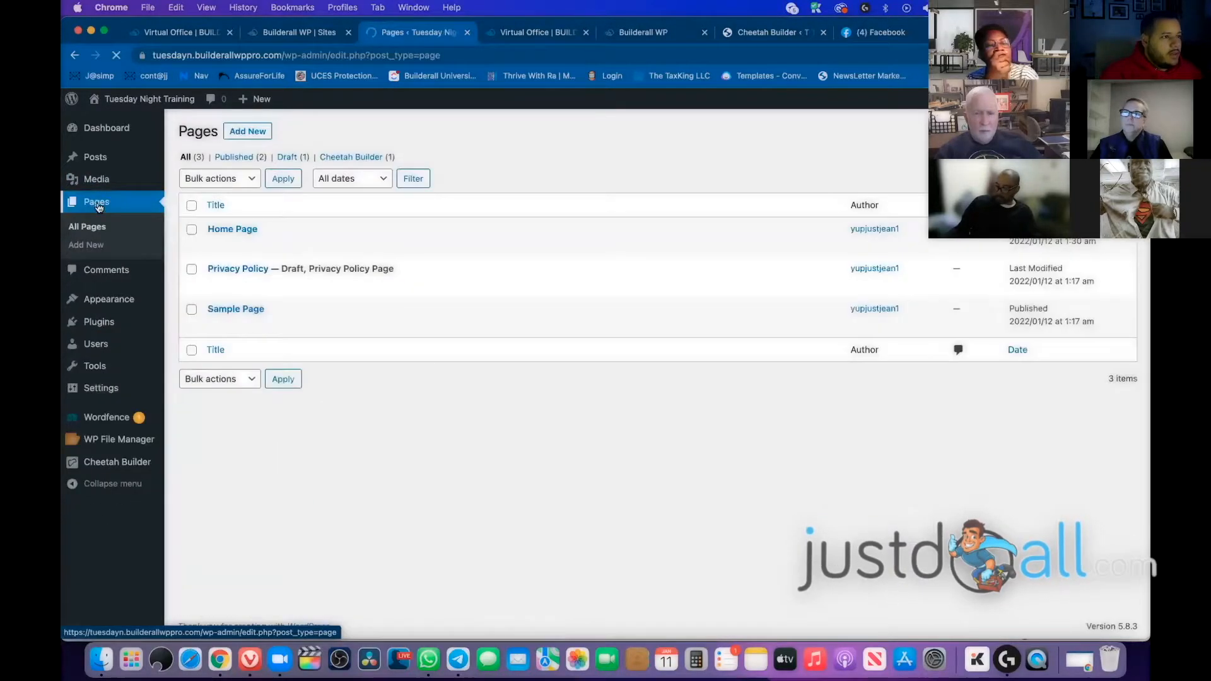
pyautogui.rightClick(315, 246)
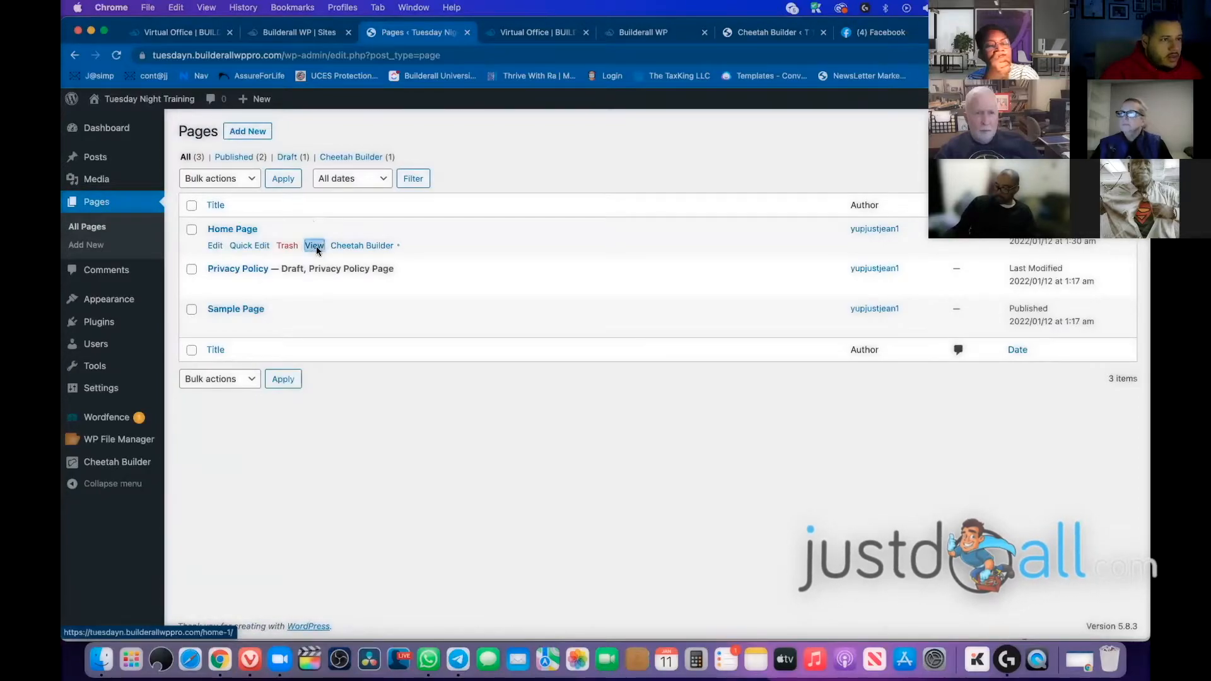
pyautogui.click(404, 286)
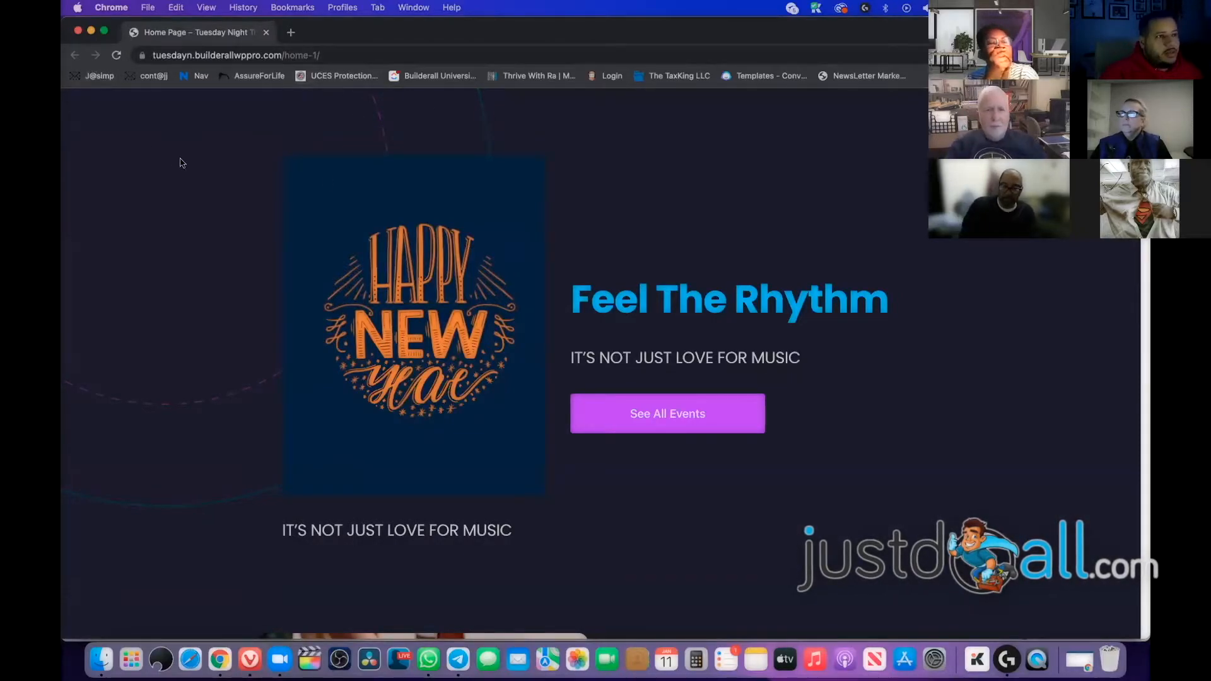
pyautogui.click(395, 56)
pyautogui.click(395, 58)
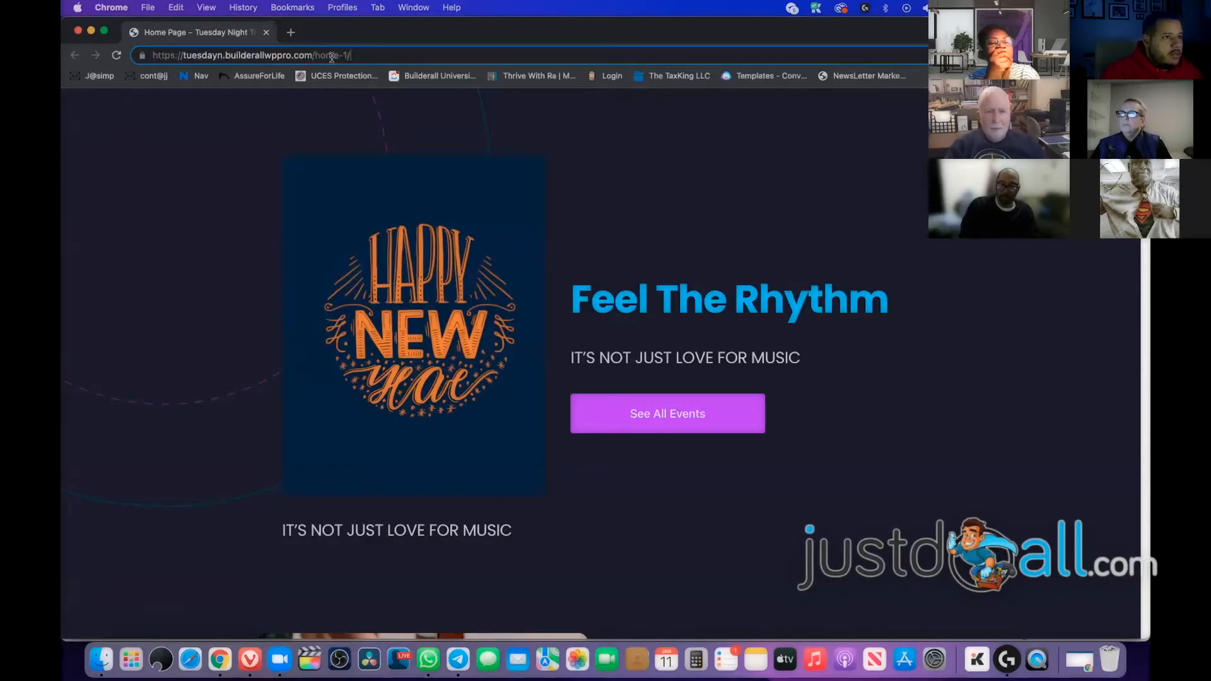
pyautogui.moveTo(292, 52); pyautogui.dragTo(169, 55)
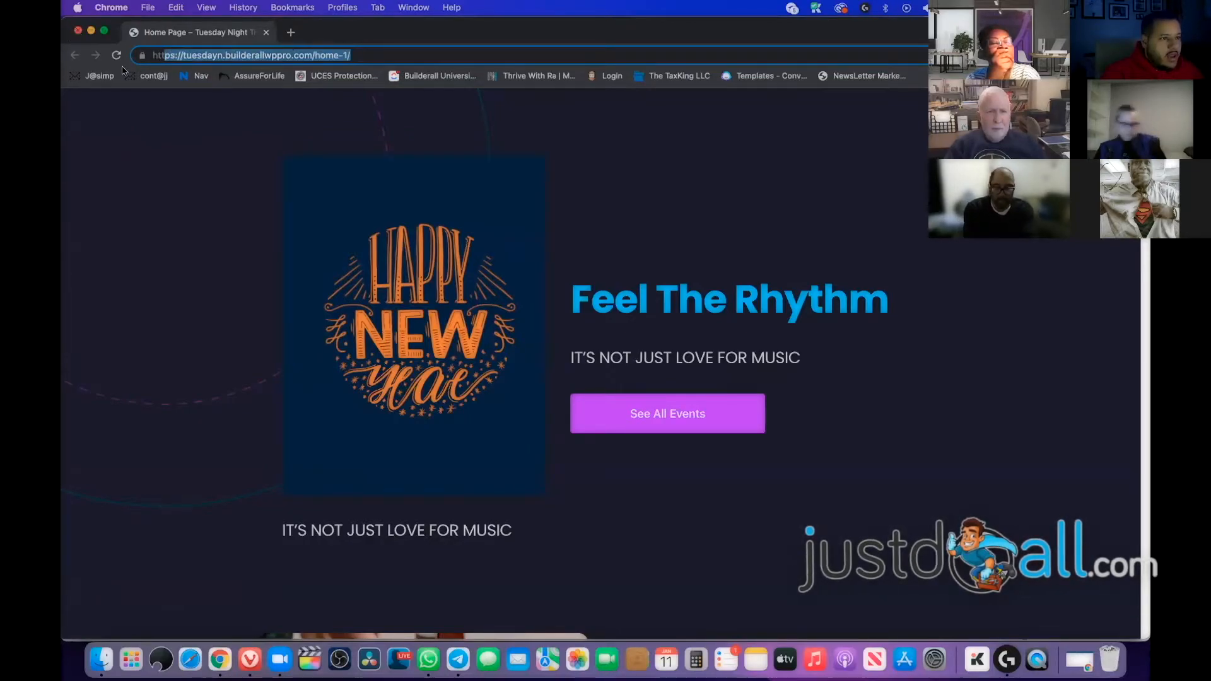
pyautogui.click(78, 31)
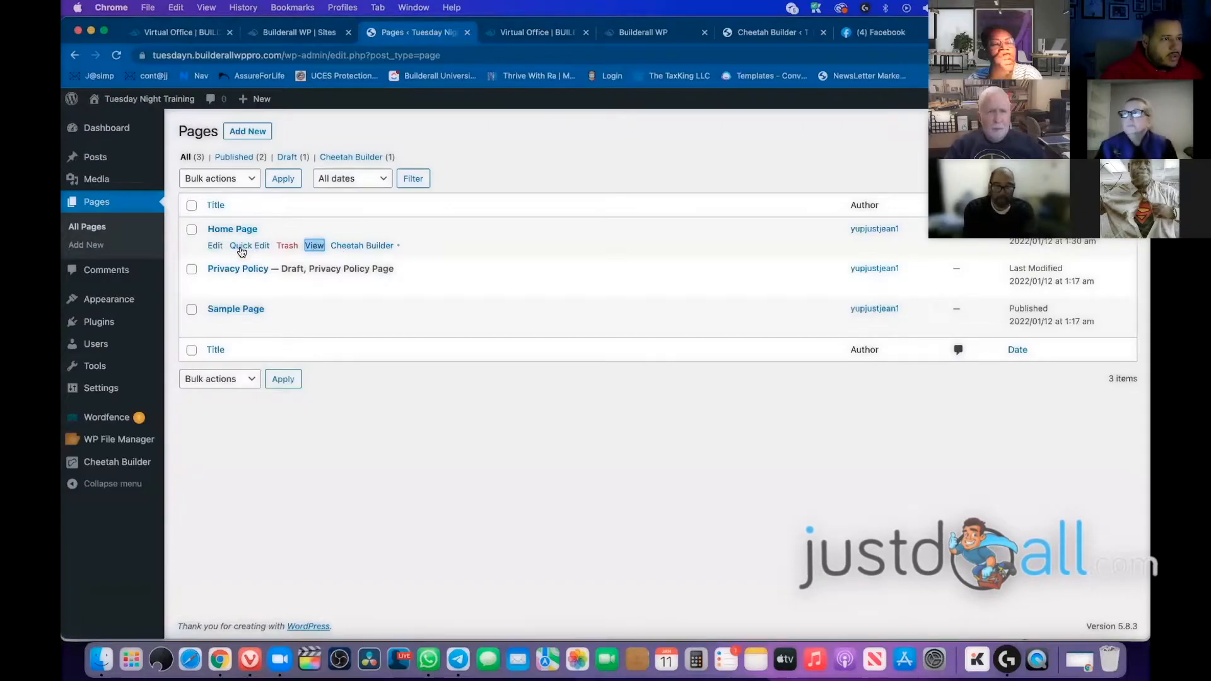
# Quick-edit the Home Page, replacing the home-1 slug with Thank-Page, and save
pyautogui.click(242, 251)
pyautogui.moveTo(294, 271); pyautogui.dragTo(185, 274)
pyautogui.moveTo(321, 276); pyautogui.dragTo(226, 274)
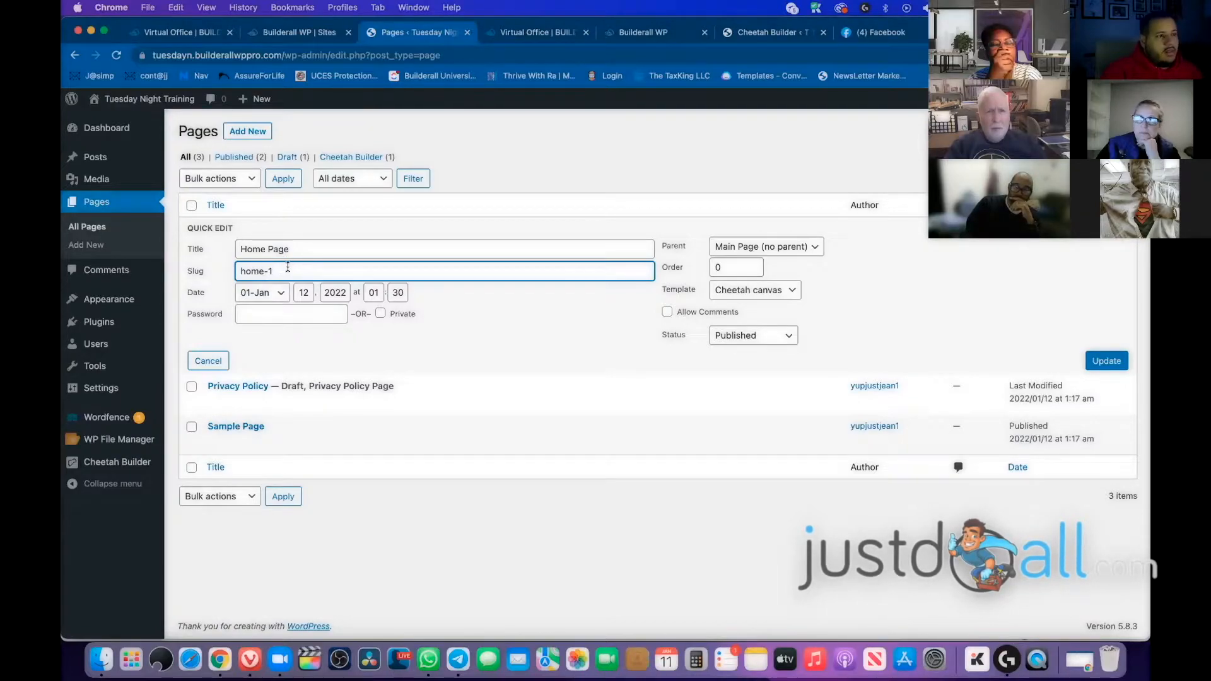
pyautogui.moveTo(288, 269); pyautogui.dragTo(234, 270)
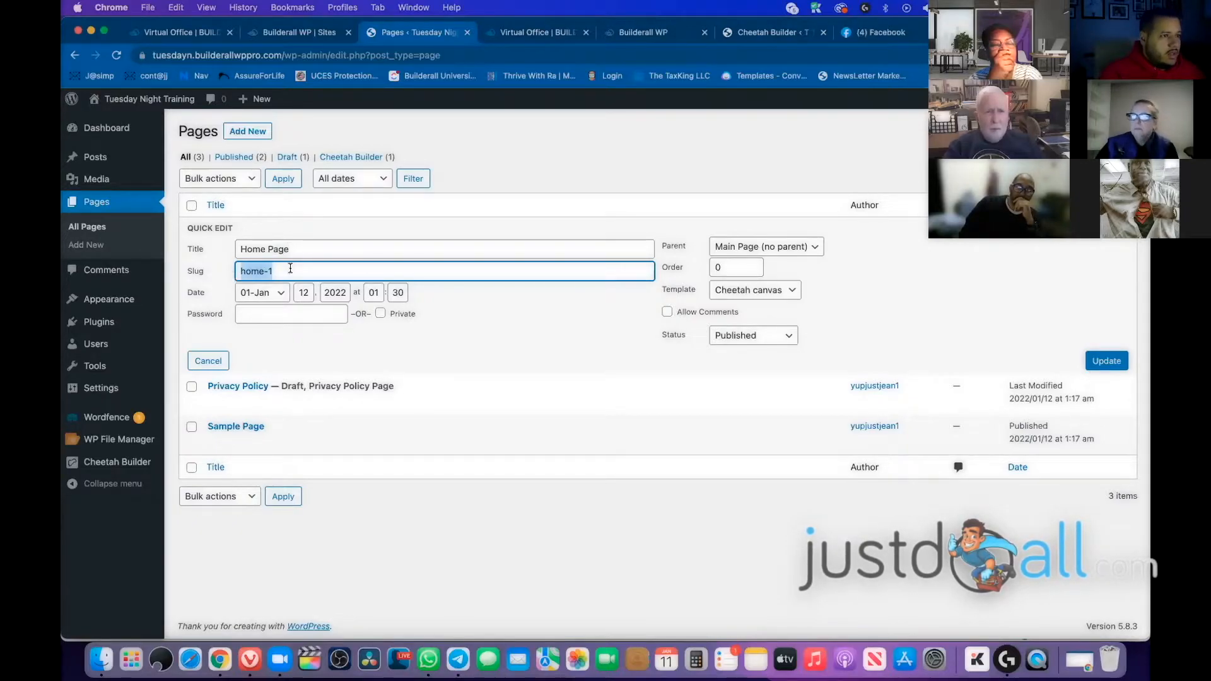
pyautogui.write('Thank')
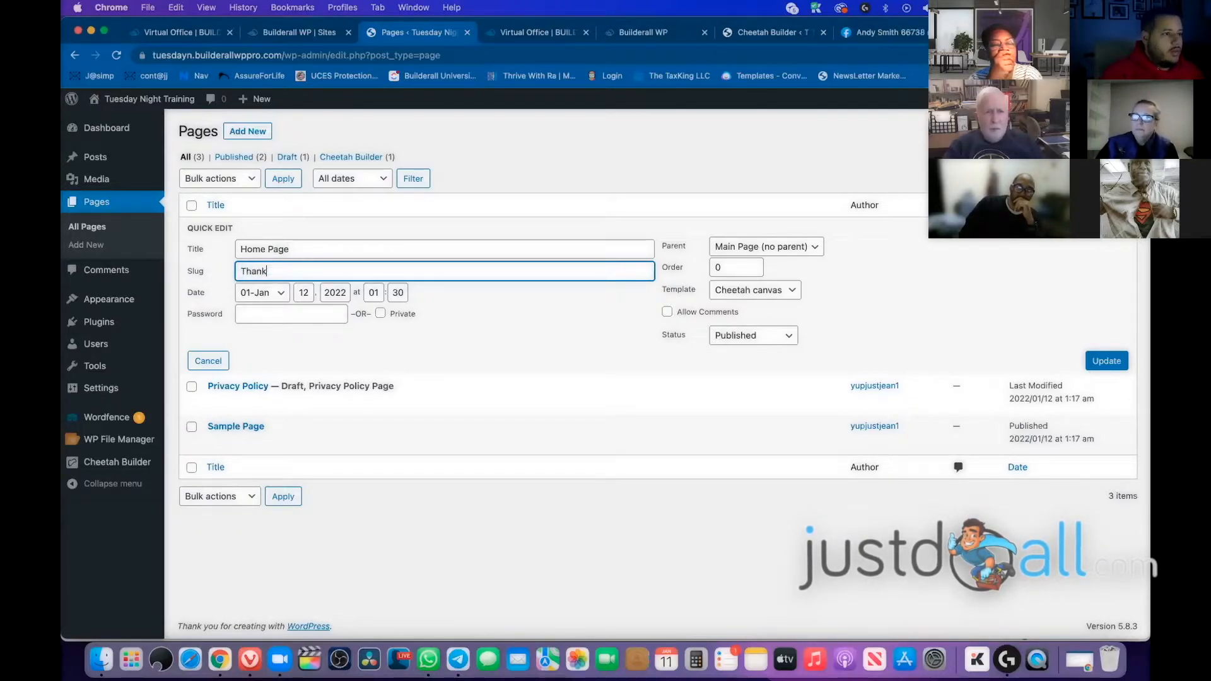
pyautogui.write('-Page')
pyautogui.click(1093, 366)
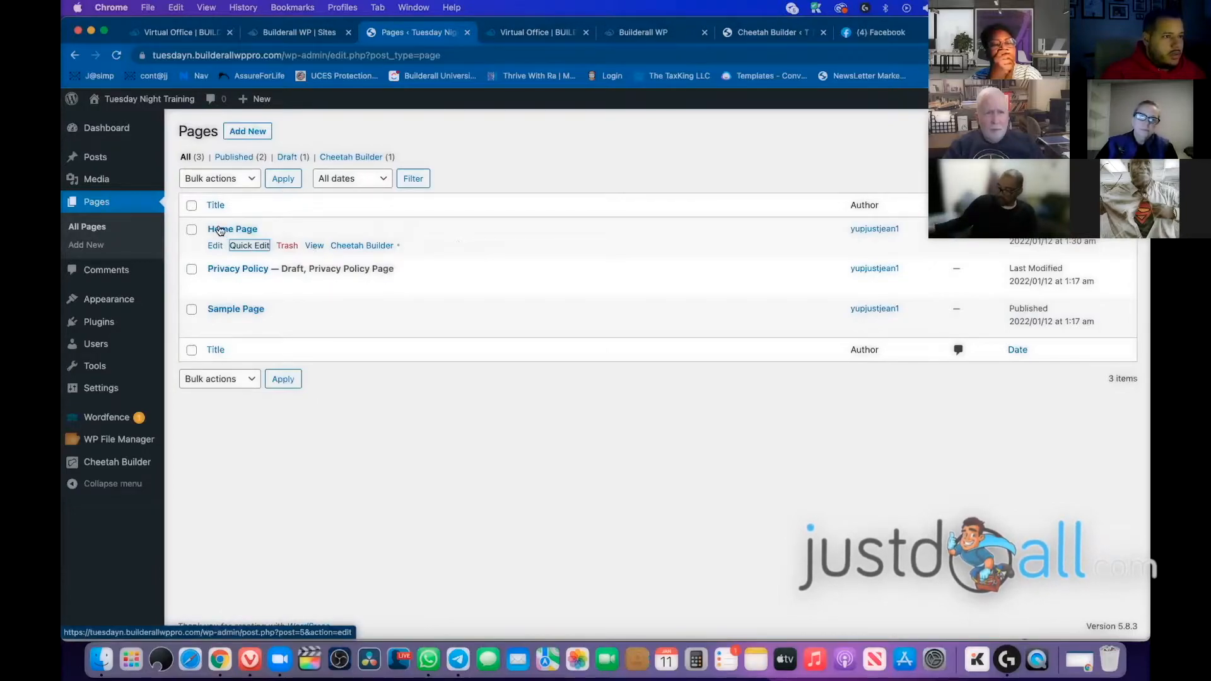
# View the Home Page live and in a private window, which shows page-not-found
pyautogui.click(314, 248)
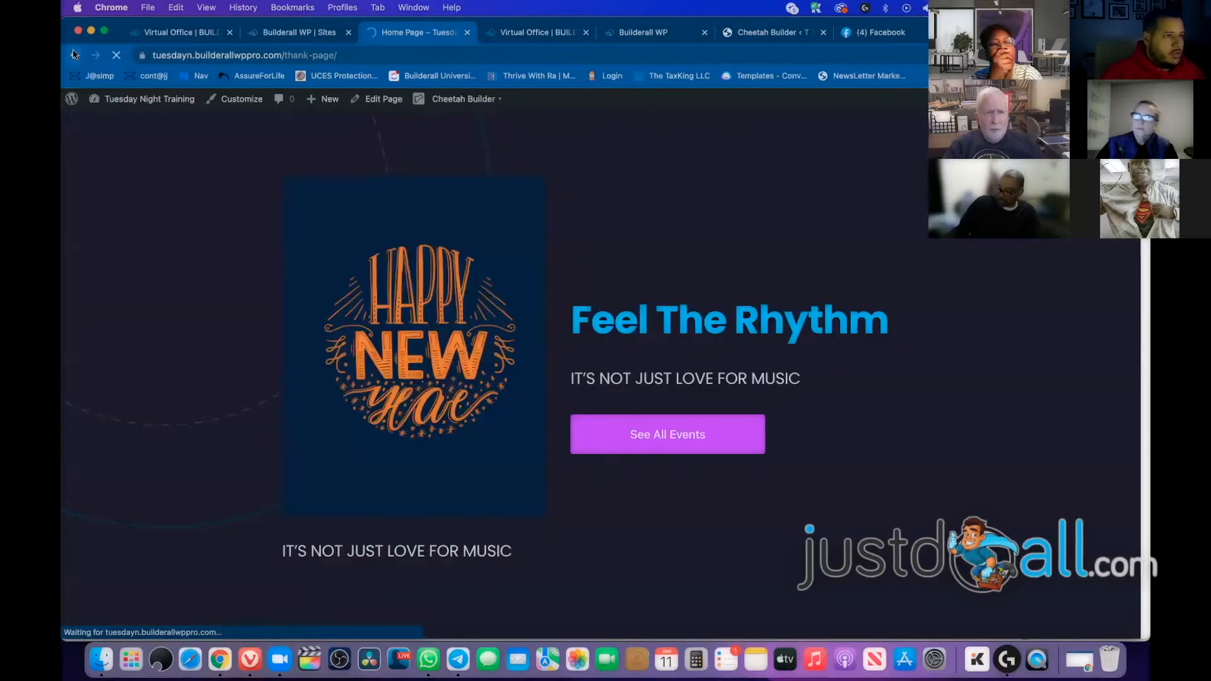
pyautogui.click(74, 55)
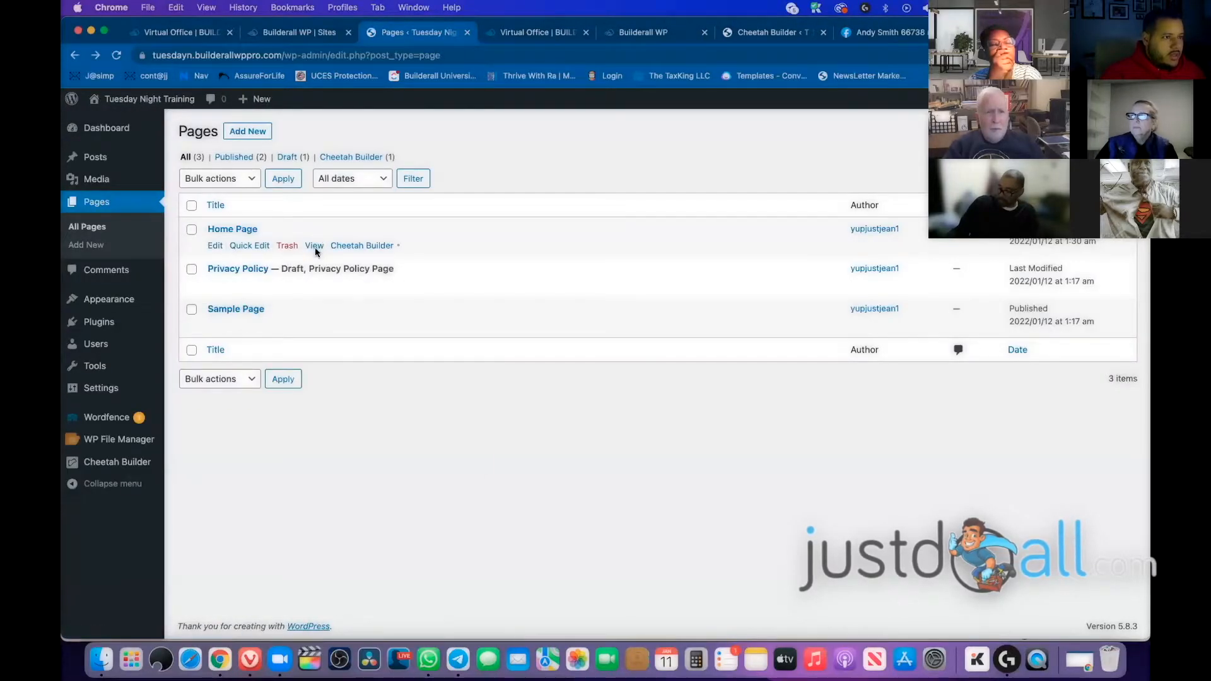
pyautogui.rightClick(315, 250)
pyautogui.click(483, 292)
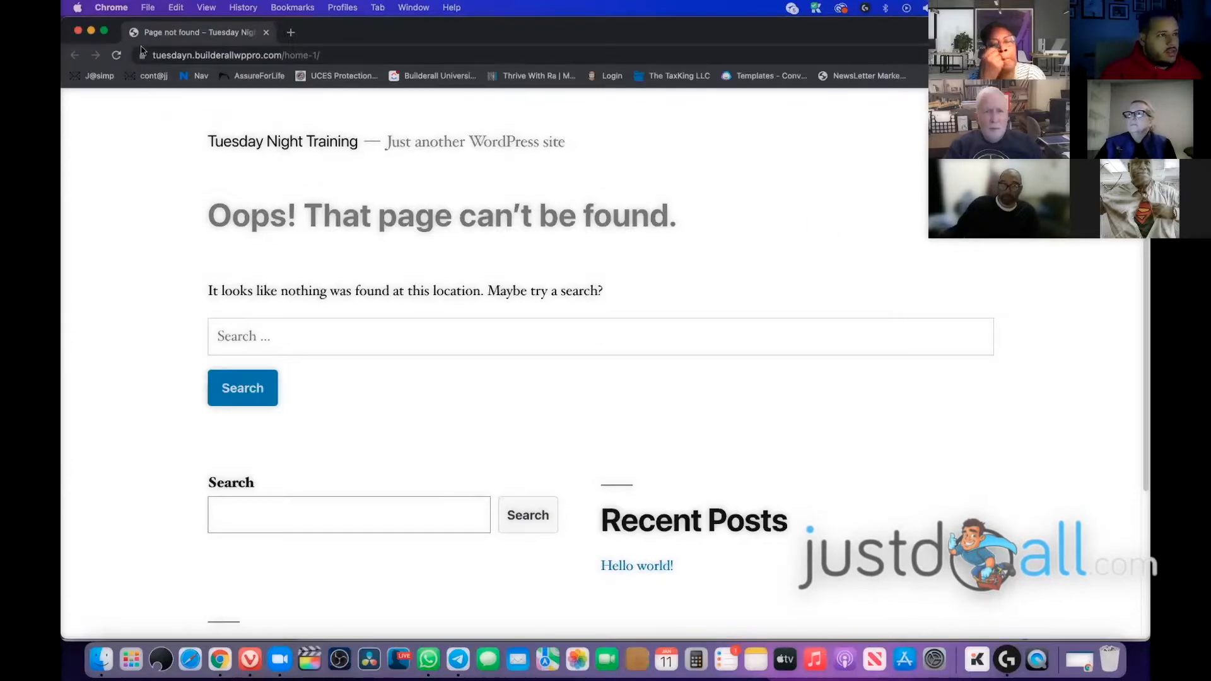
pyautogui.press('super+l')
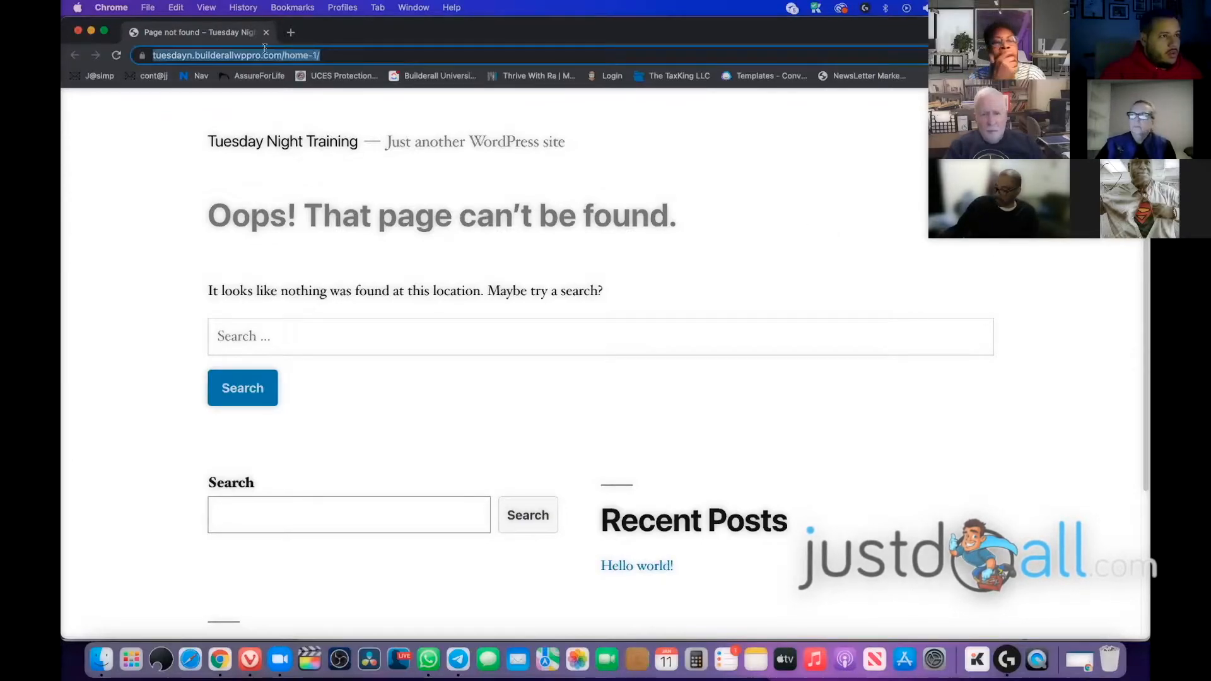
pyautogui.click(78, 30)
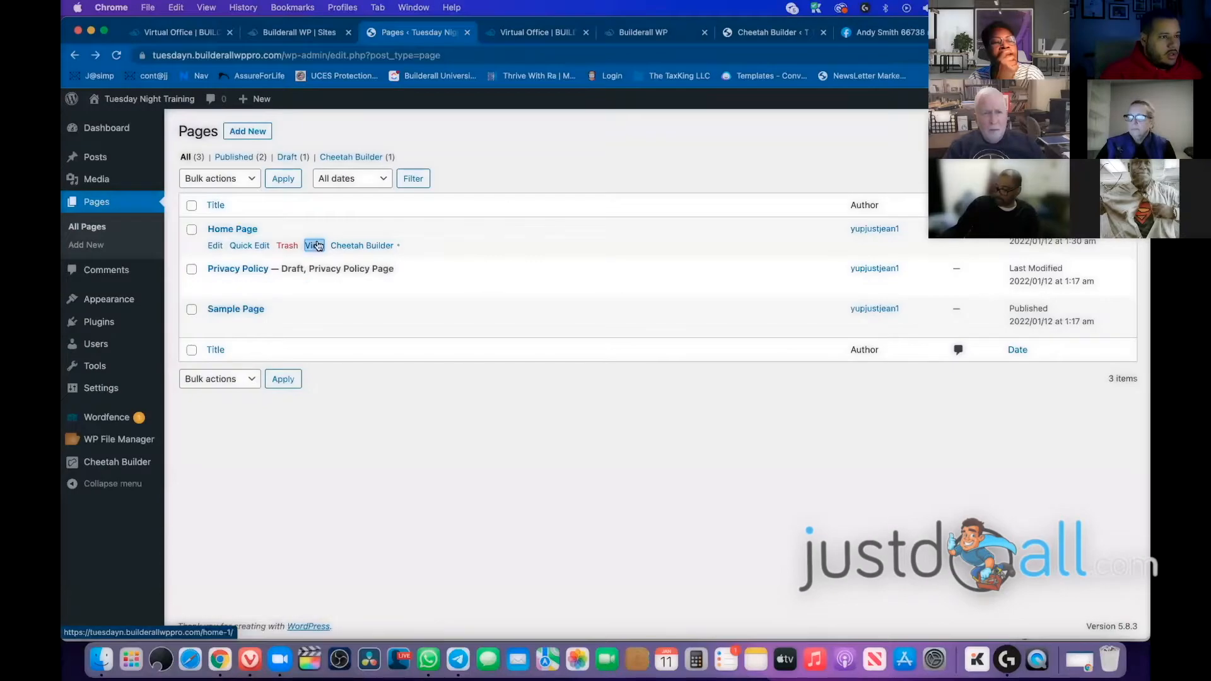
pyautogui.rightClick(317, 248)
pyautogui.click(347, 273)
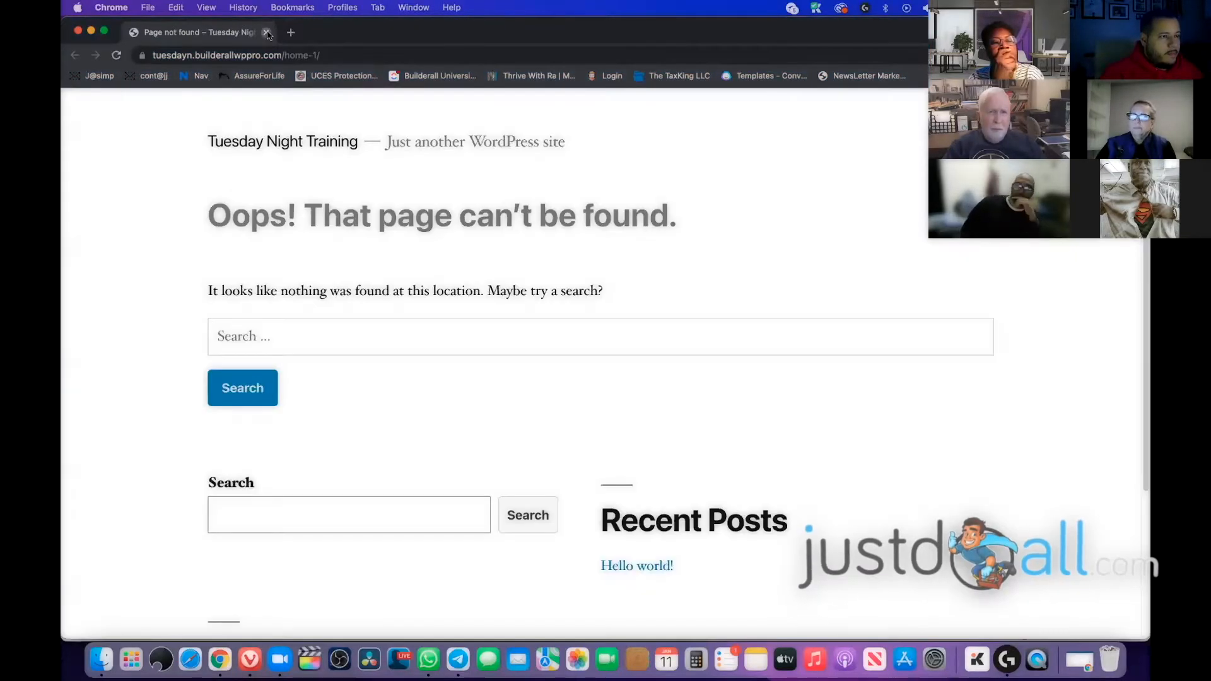
pyautogui.click(265, 32)
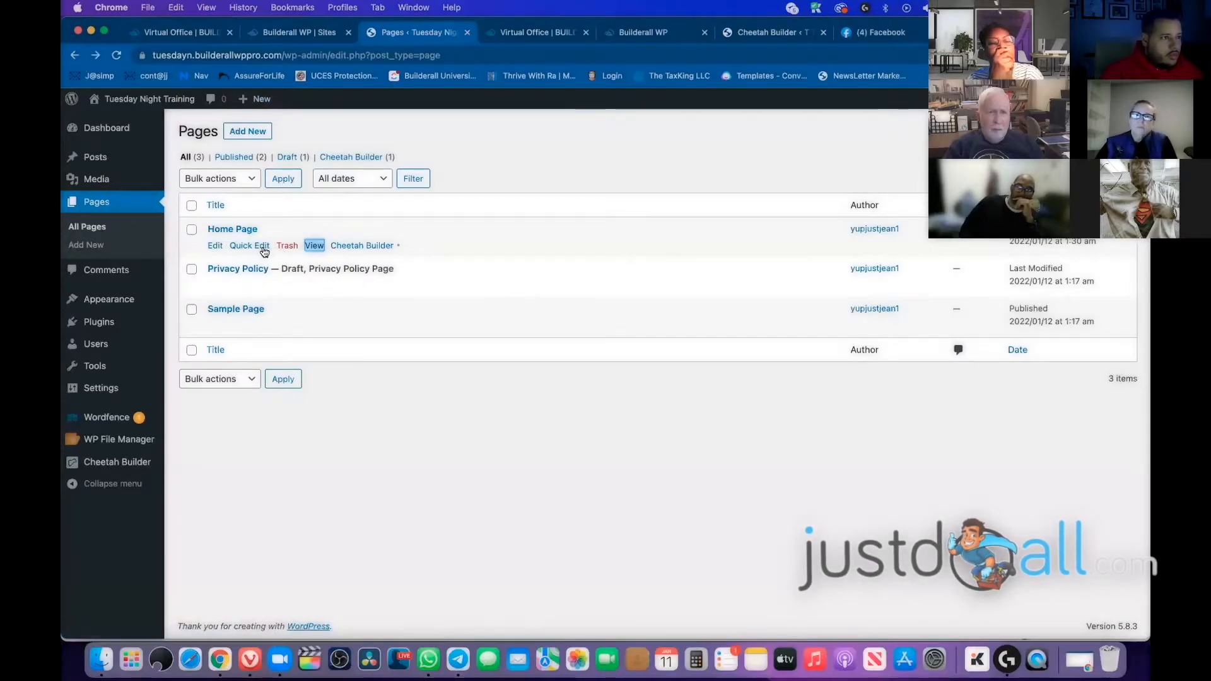
pyautogui.click(264, 251)
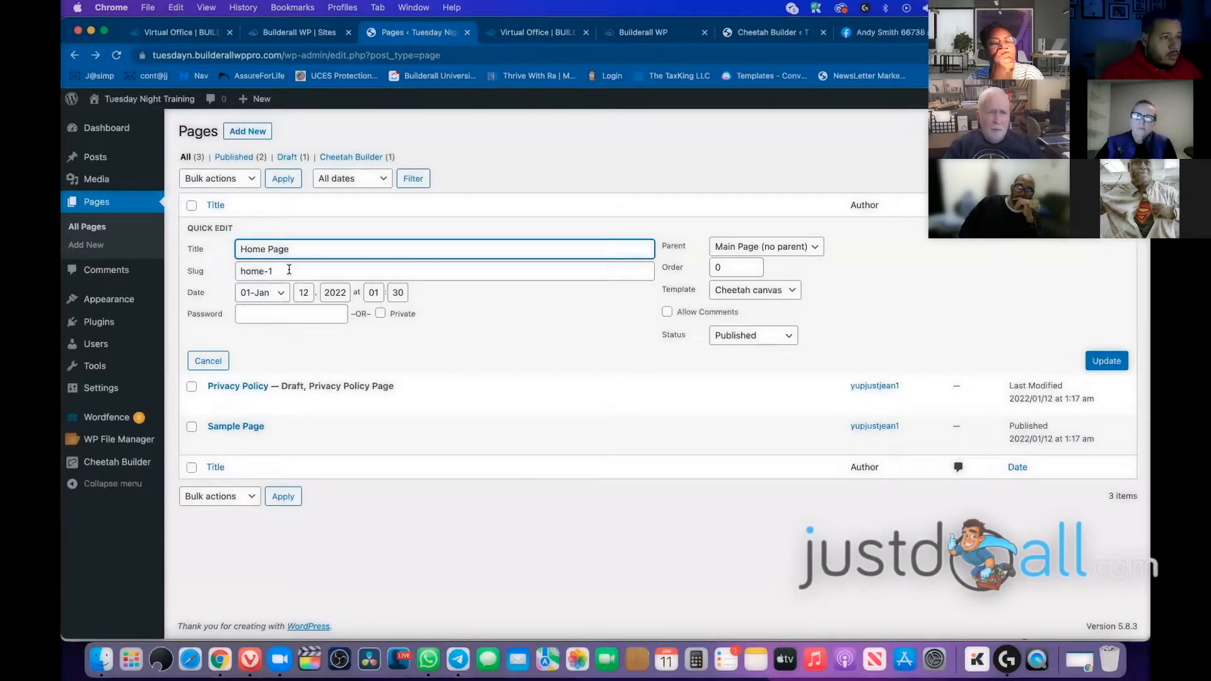
pyautogui.click(284, 270)
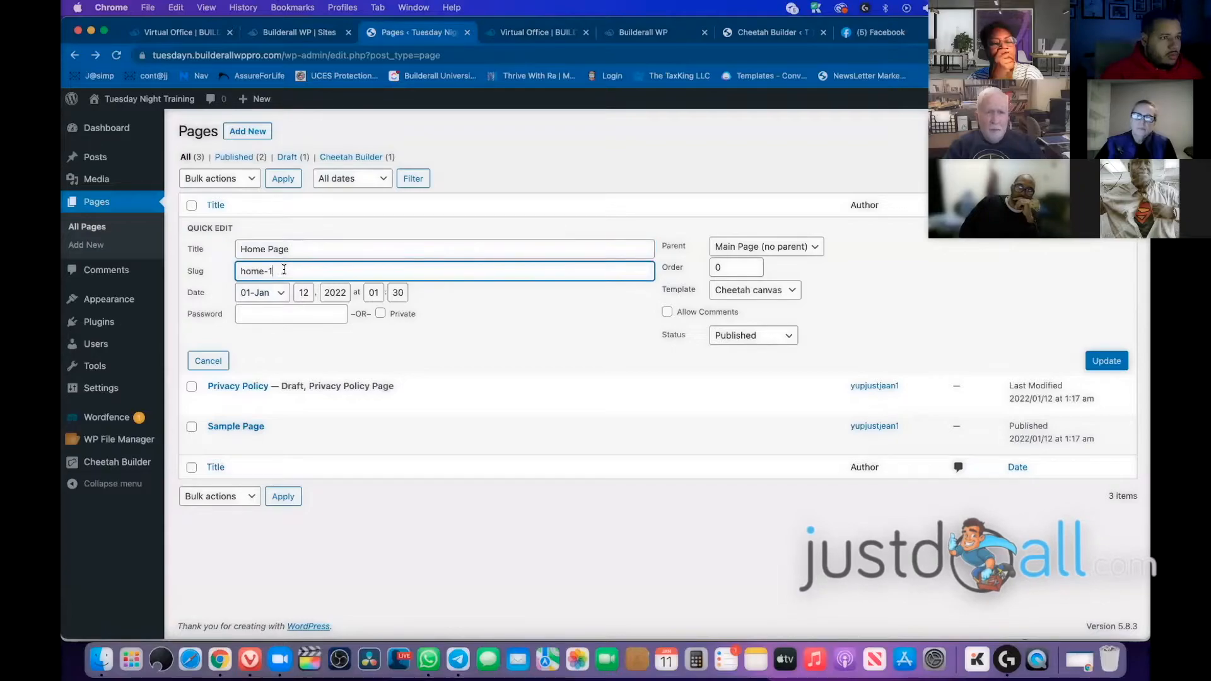
pyautogui.click(88, 205)
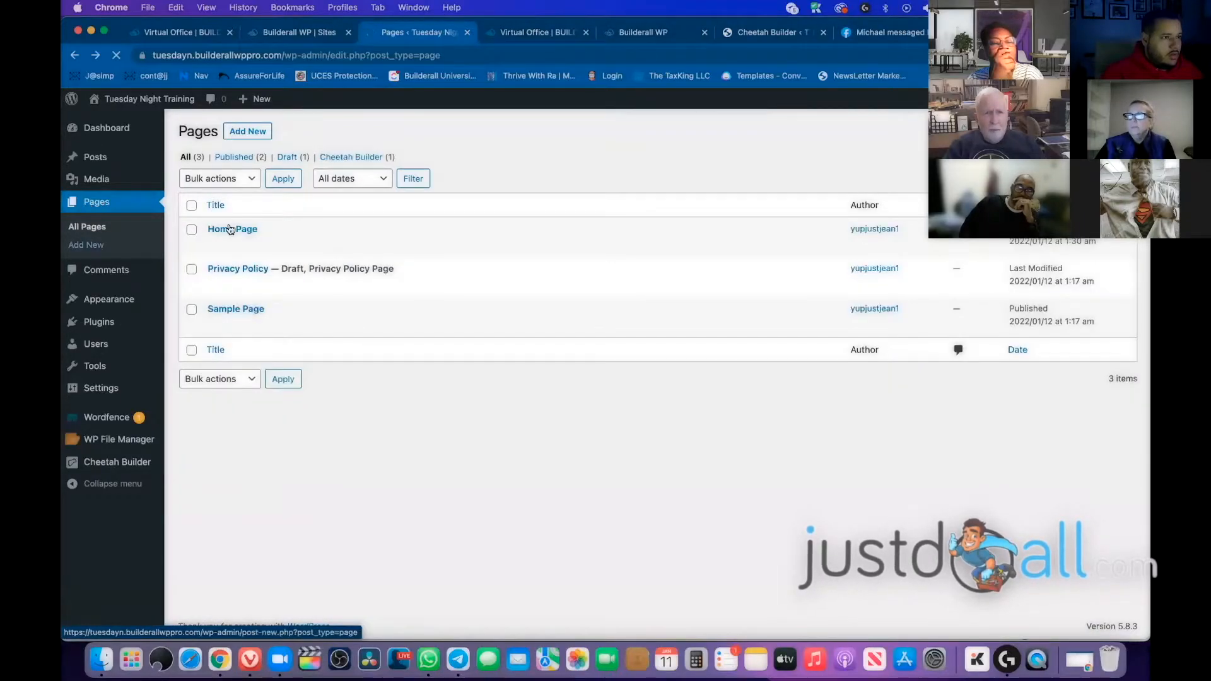
pyautogui.click(265, 251)
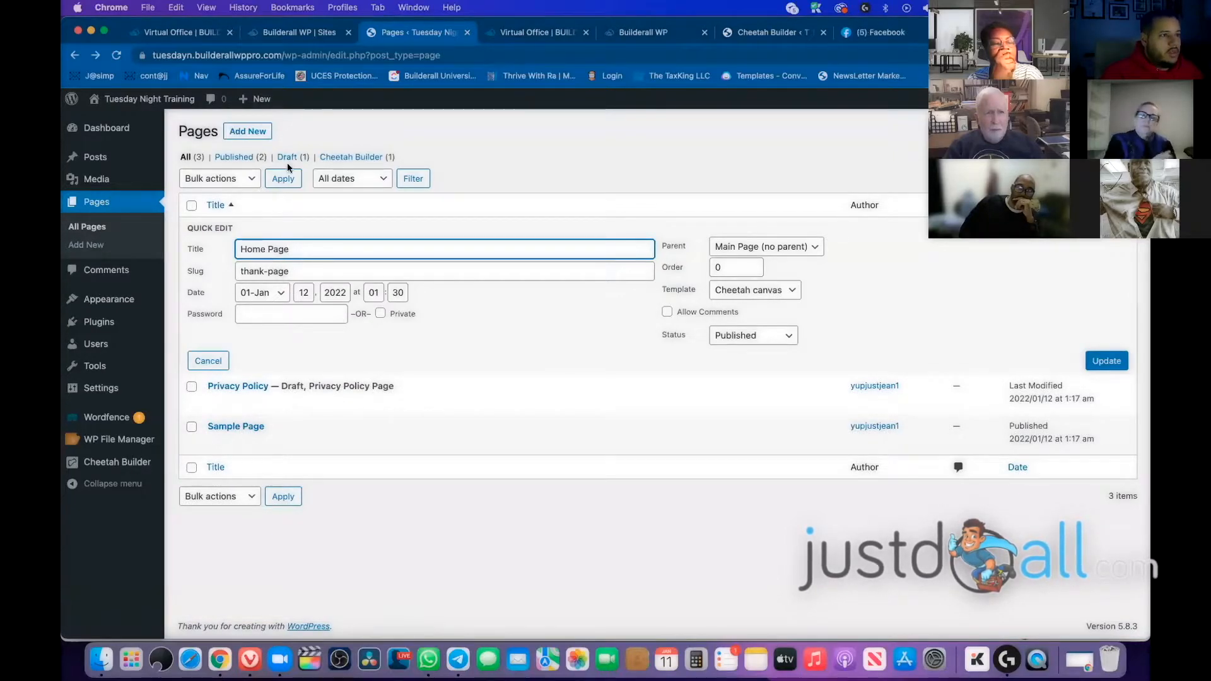
pyautogui.click(98, 205)
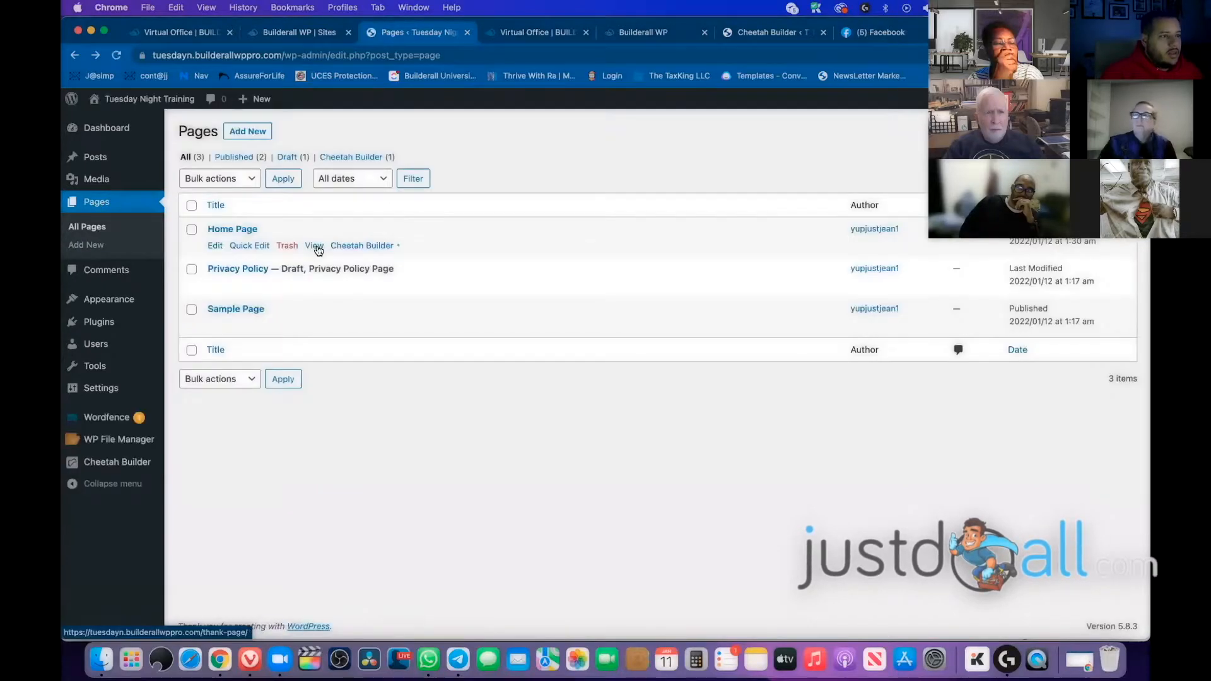
pyautogui.rightClick(315, 247)
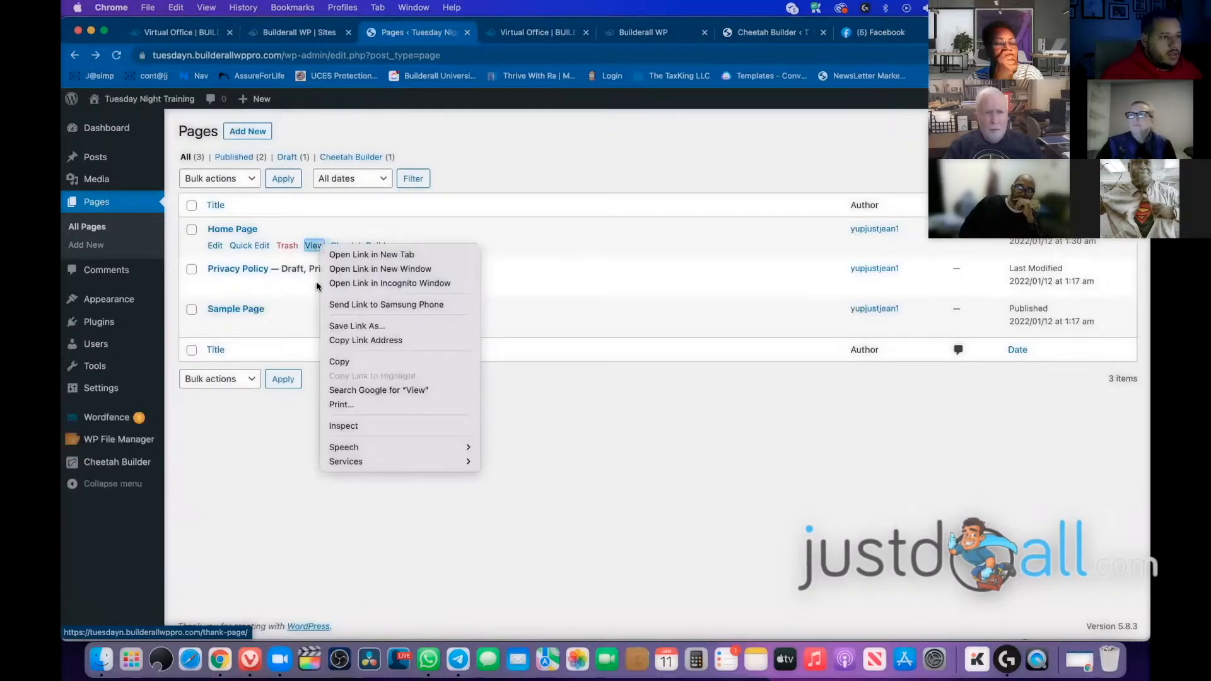
pyautogui.click(366, 283)
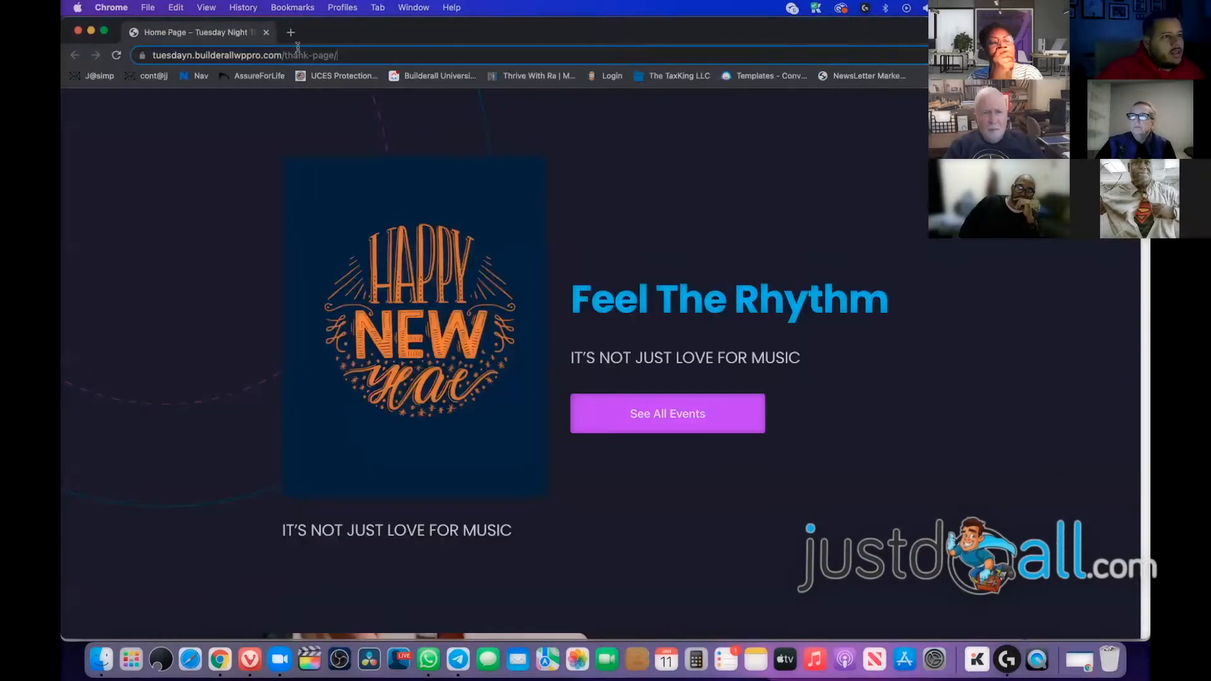
pyautogui.keyDown('shift'); pyautogui.click(272, 53); pyautogui.keyUp('shift')
pyautogui.click(802, 303)
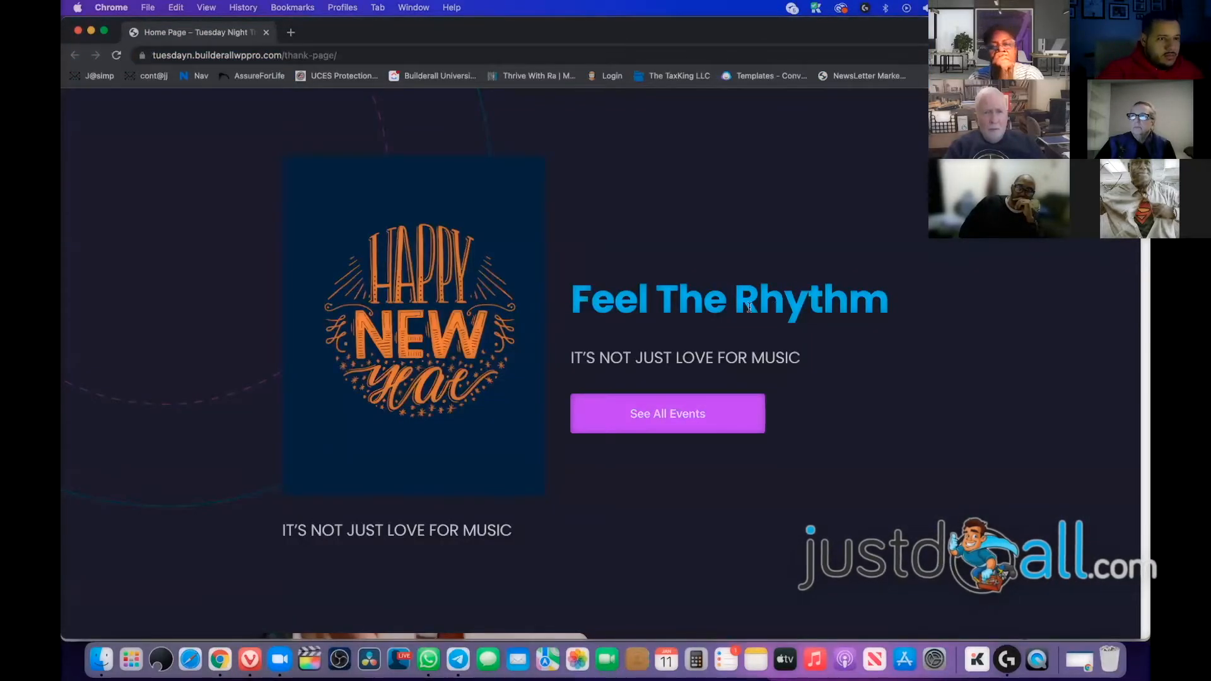
pyautogui.scroll(-5, 750, 309)
pyautogui.scroll(5, 749, 310)
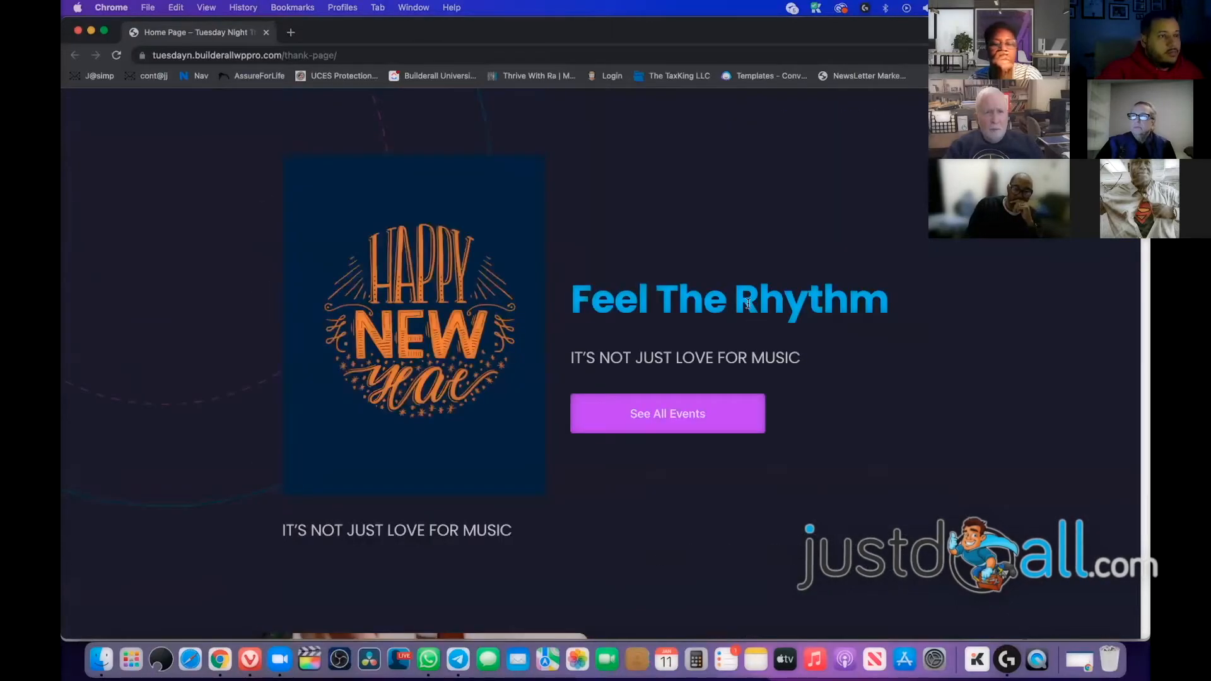
pyautogui.click(77, 31)
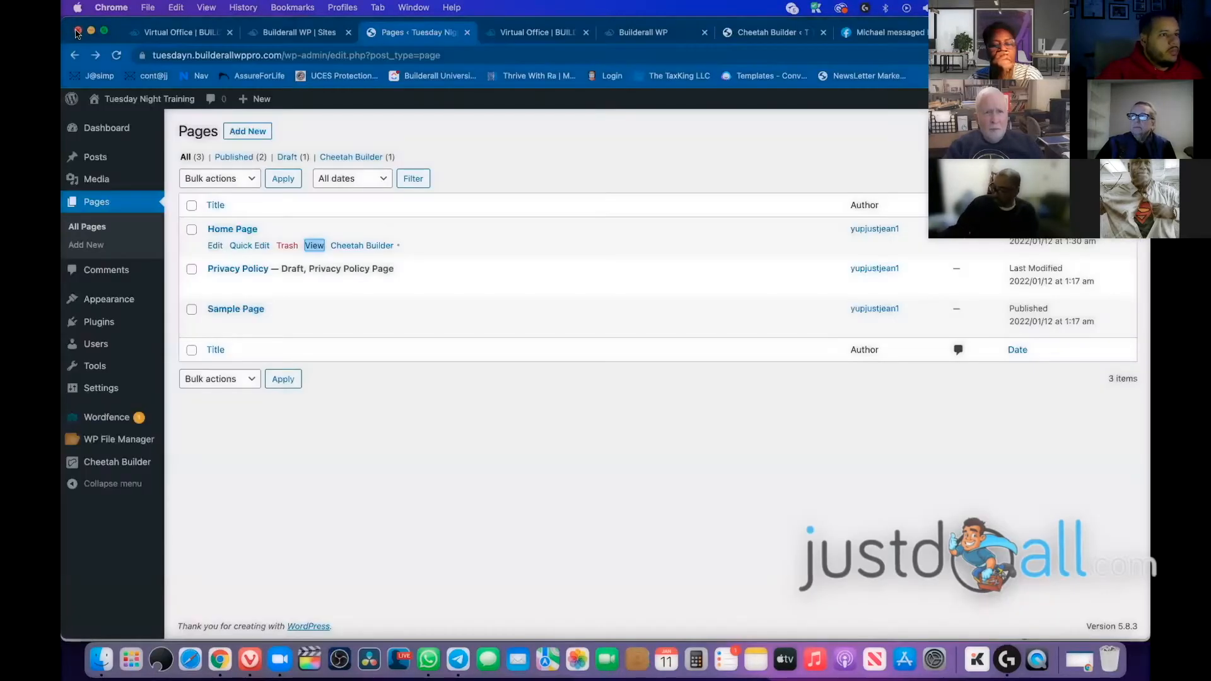
# Open the Home Page in the page editor and launch Cheetah Builder
pyautogui.click(215, 246)
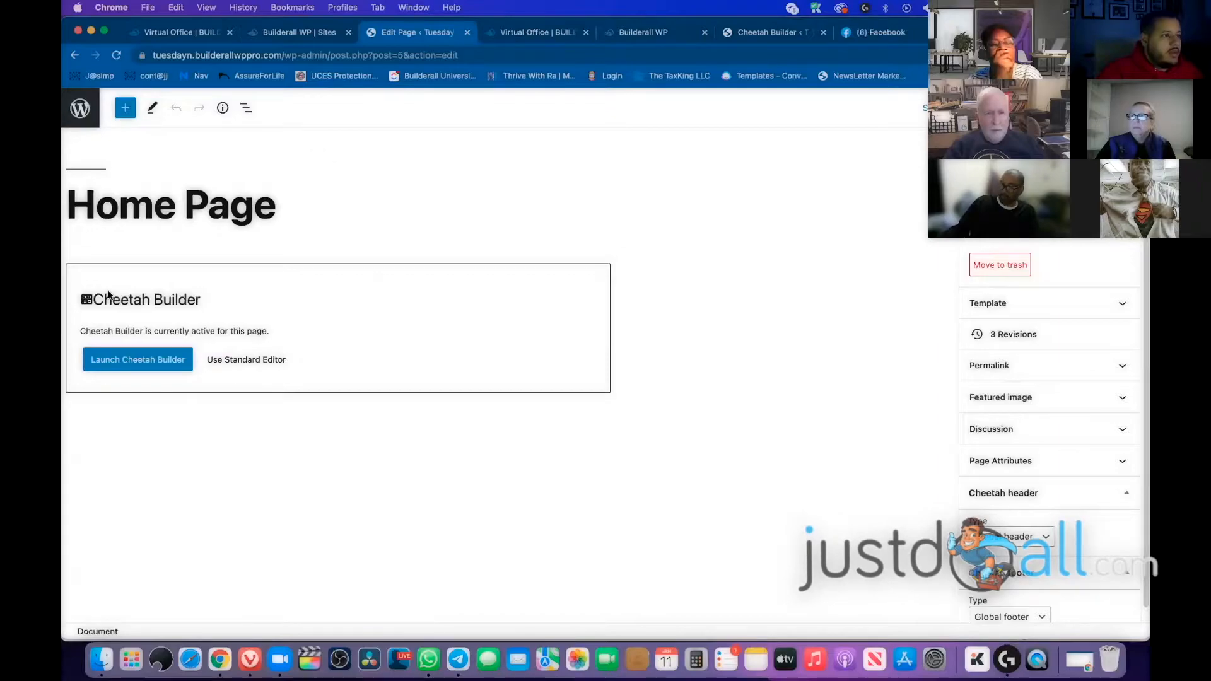
pyautogui.click(109, 364)
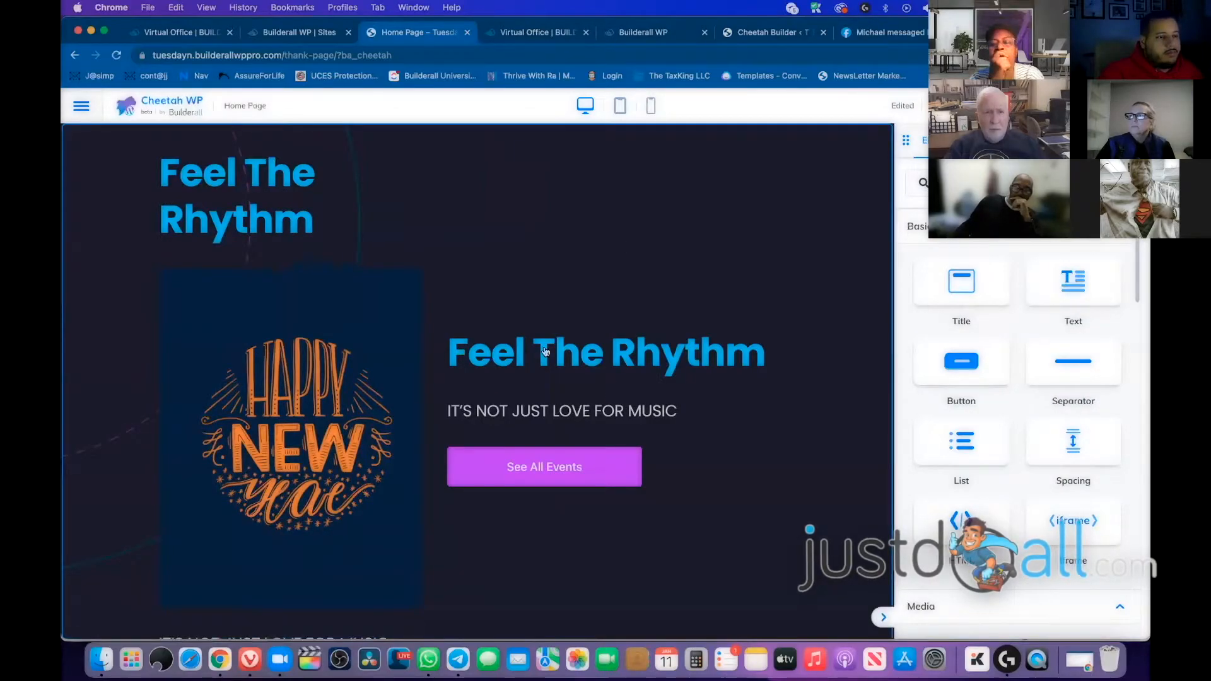
# Drop a Title widget above the Feel The Rhythm heading and select its 'Your text here' text
pyautogui.scroll(-5, 397, 355)
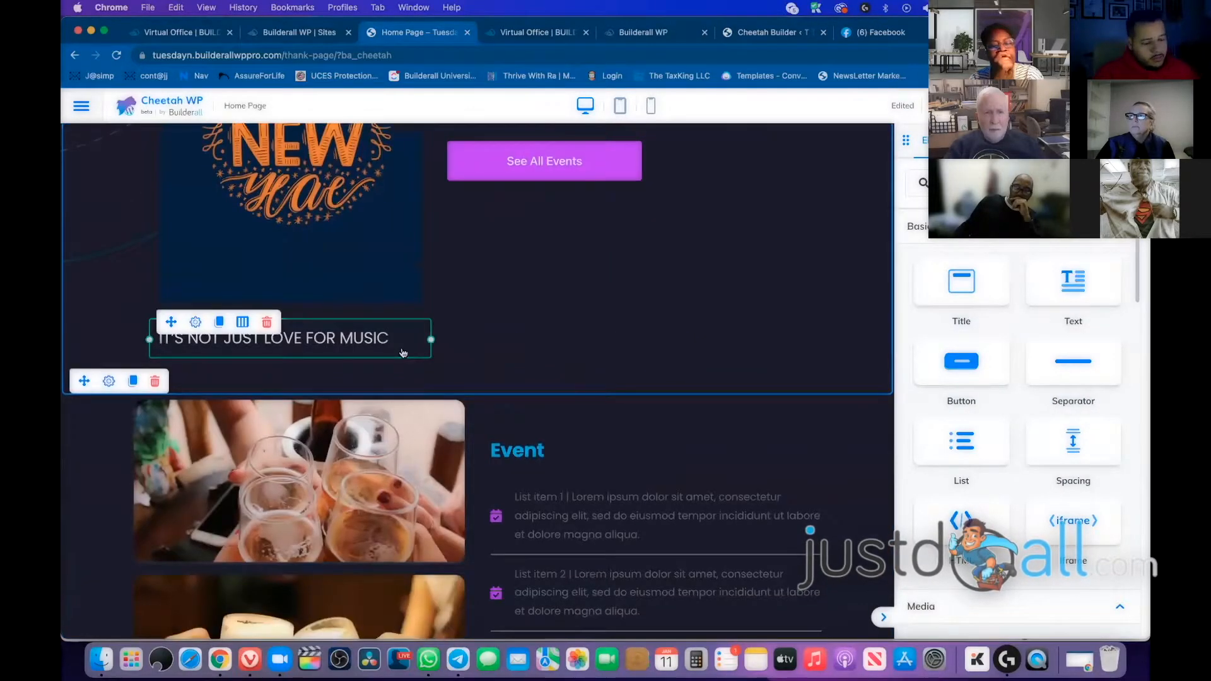
pyautogui.scroll(-4, 566, 329)
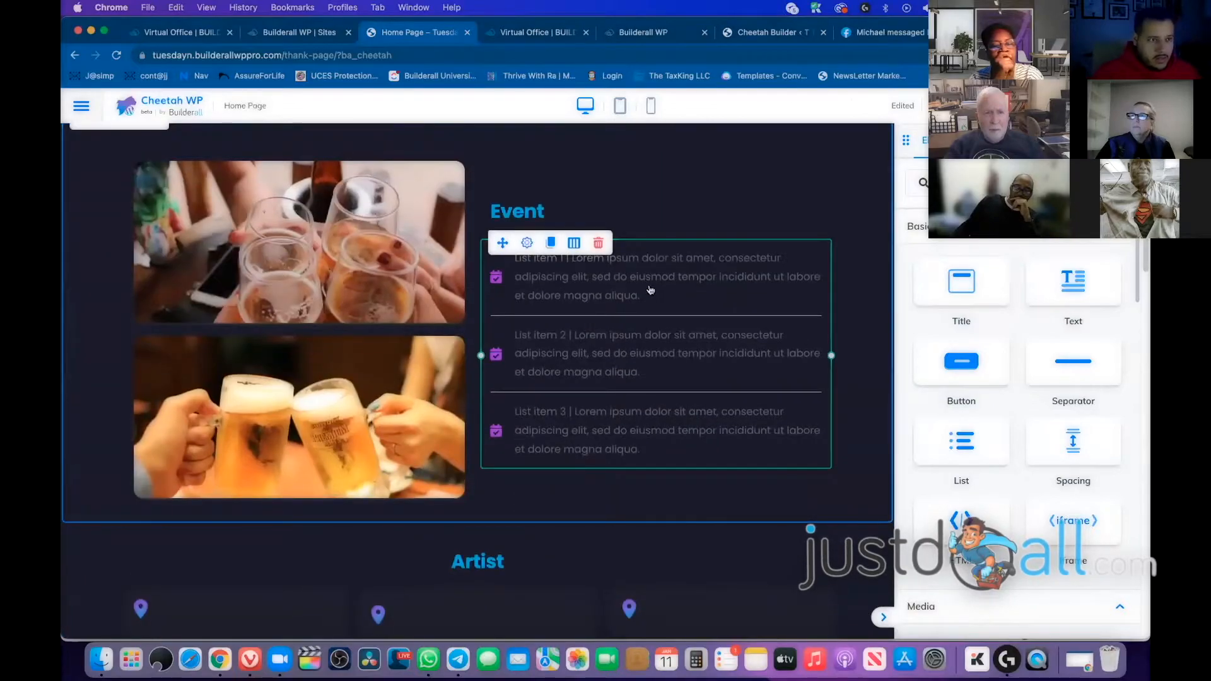
pyautogui.scroll(-5, 729, 323)
pyautogui.scroll(10, 728, 323)
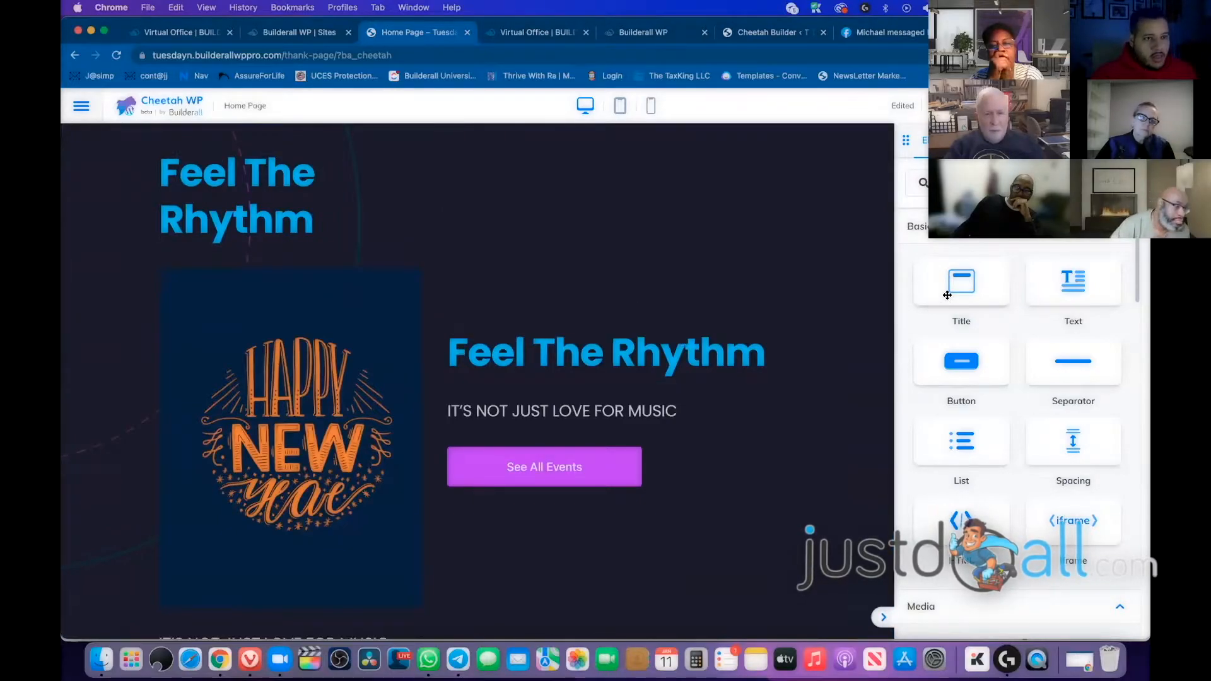
pyautogui.moveTo(977, 283); pyautogui.dragTo(613, 323)
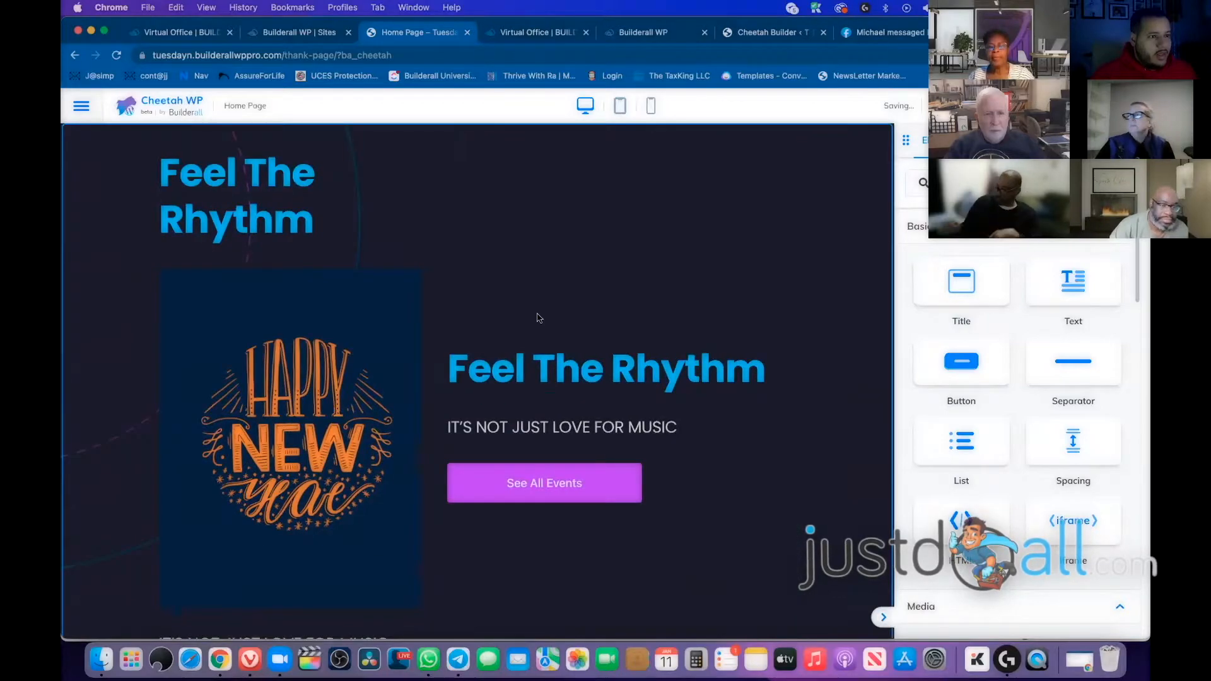
pyautogui.scroll(-4, 616, 394)
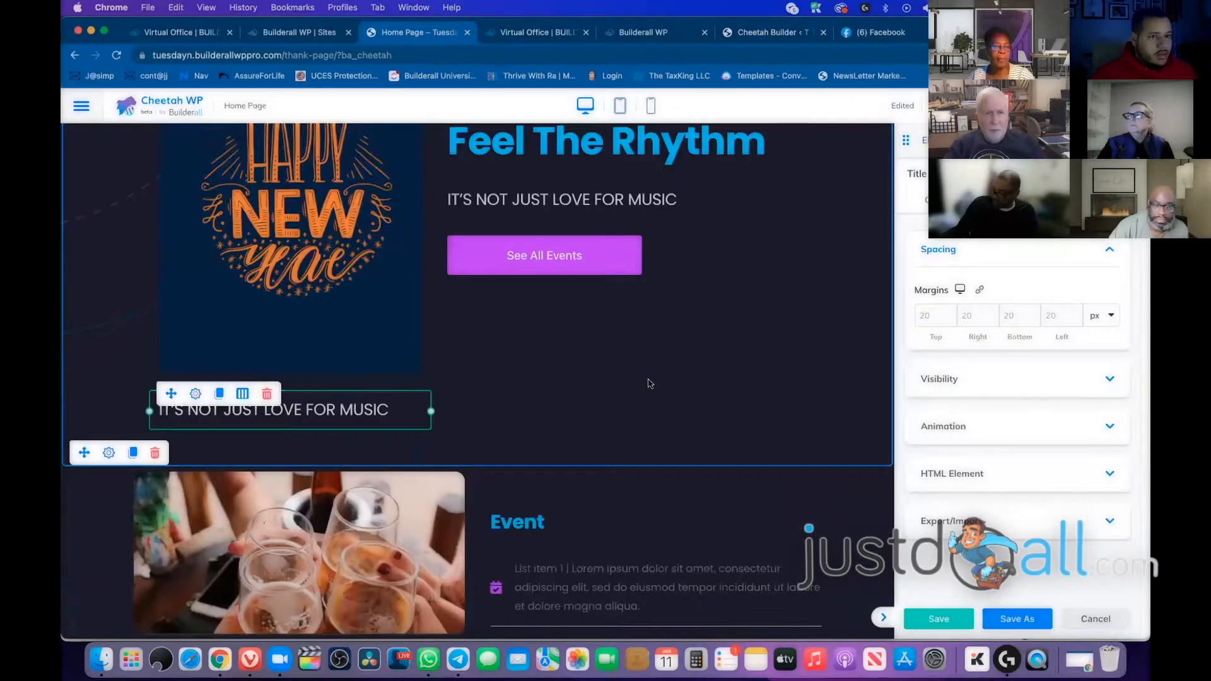
pyautogui.scroll(3, 650, 381)
pyautogui.click(536, 320)
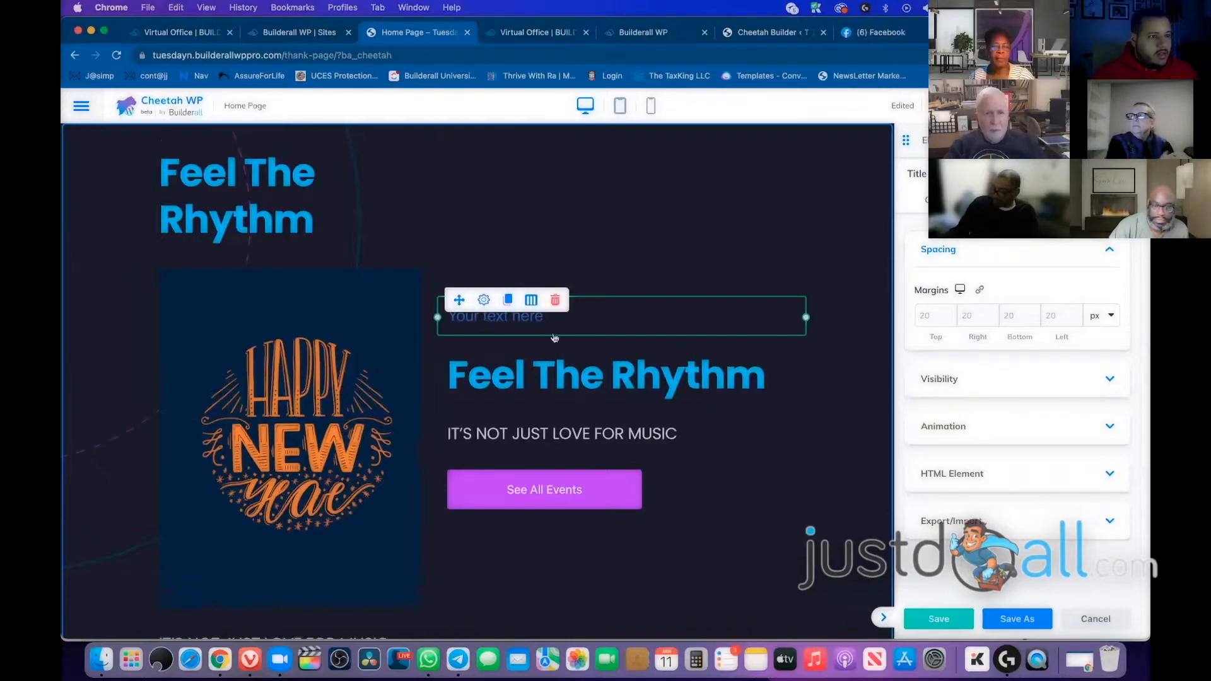
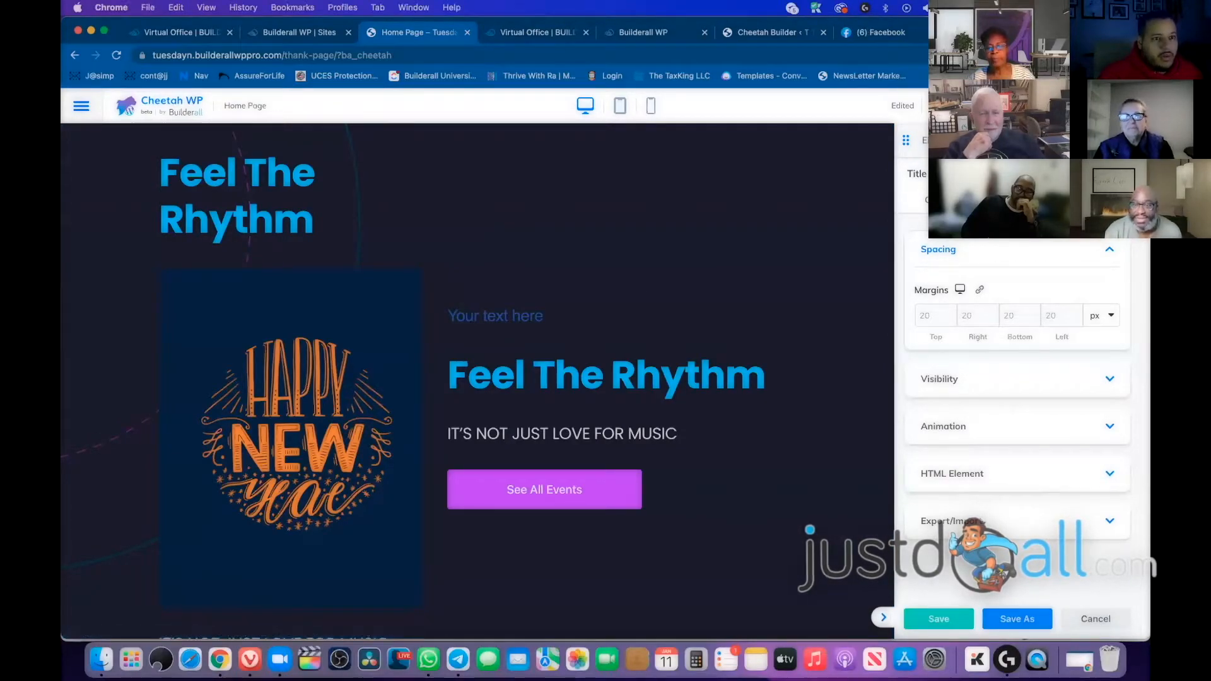
# Drag the Mailingboss element from Builderall Apps into the hero, just above 'Your text here'
pyautogui.click(925, 140)
pyautogui.scroll(-8, 1048, 281)
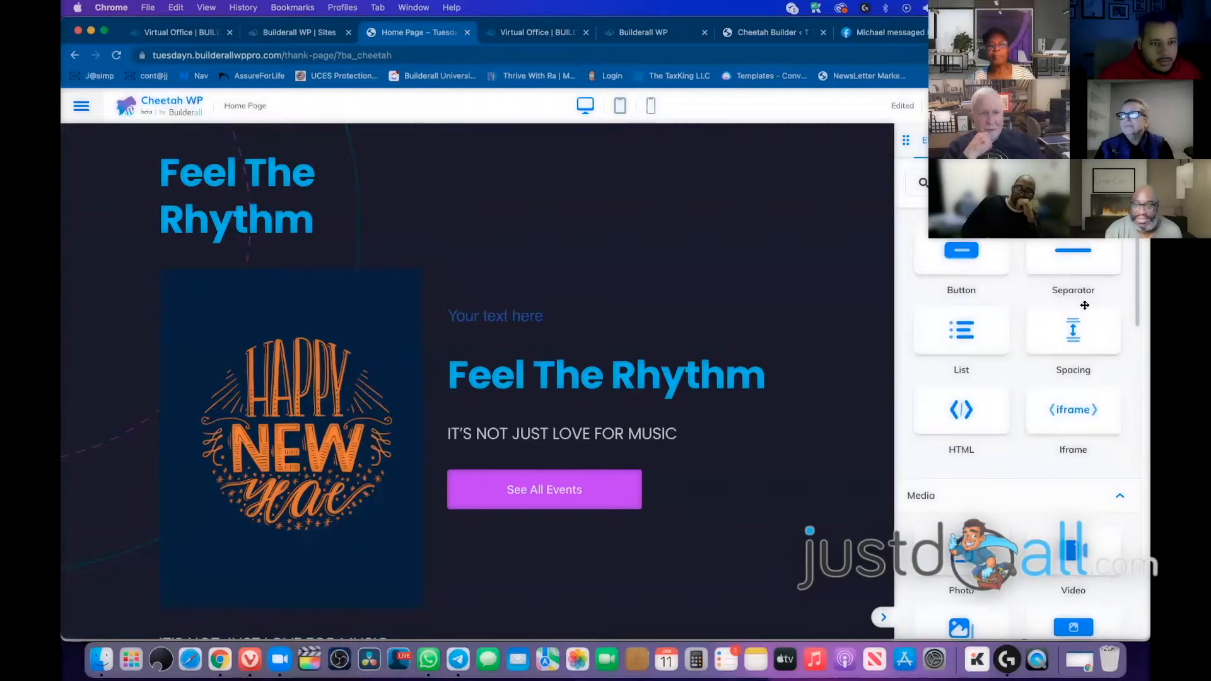
pyautogui.scroll(-6, 1085, 316)
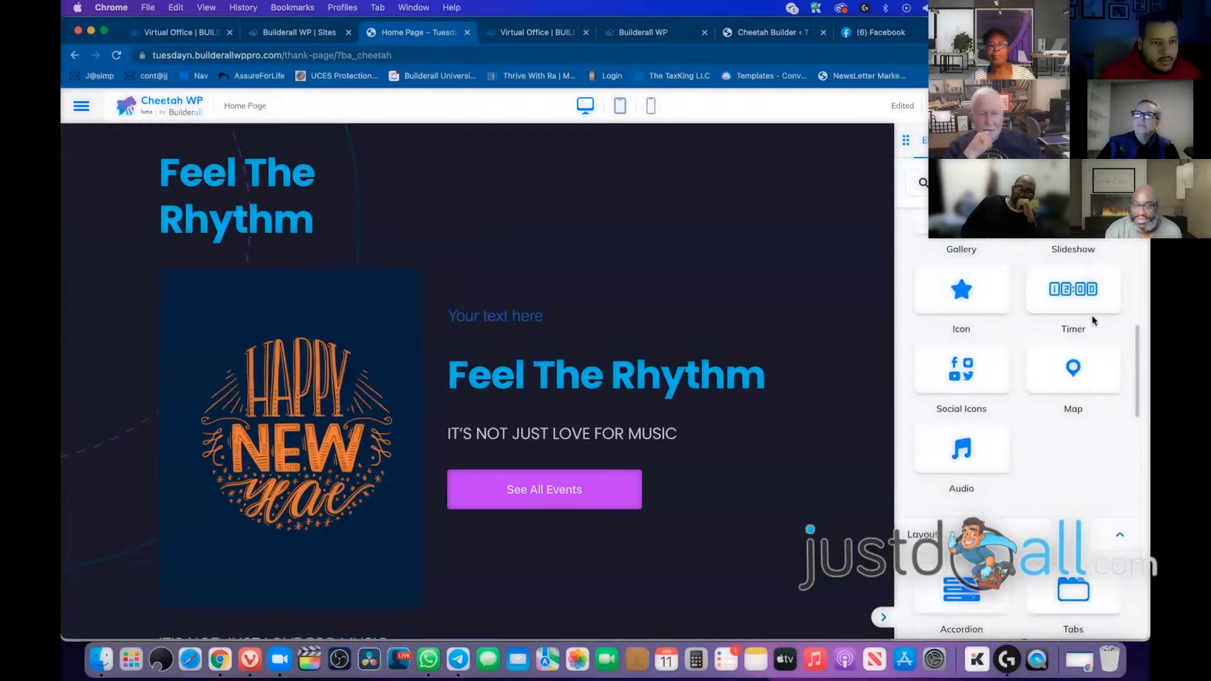
pyautogui.scroll(-6, 1076, 323)
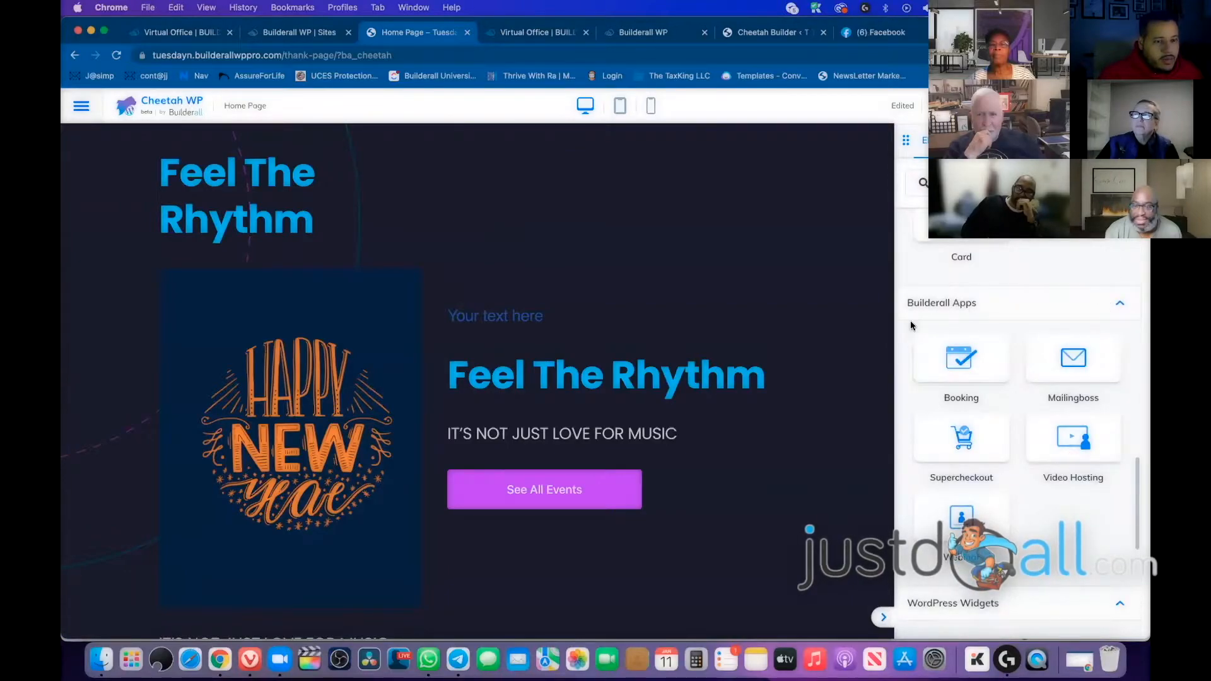
pyautogui.scroll(-3, 1070, 367)
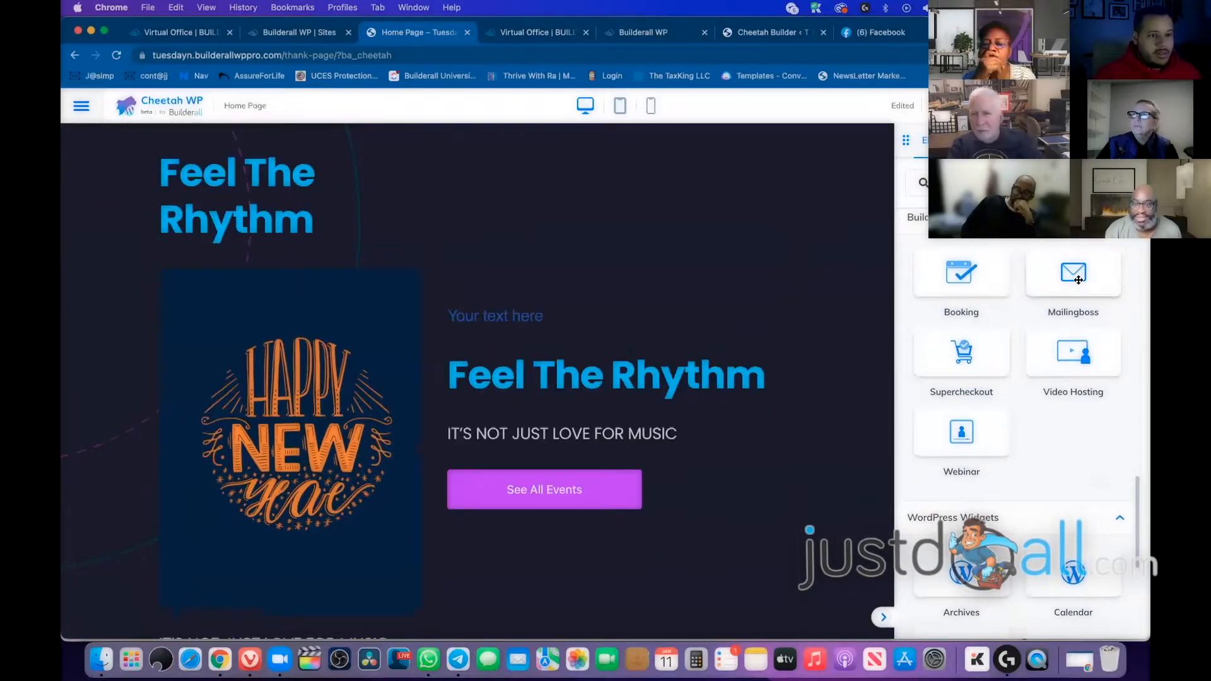
pyautogui.moveTo(1084, 277); pyautogui.dragTo(586, 335)
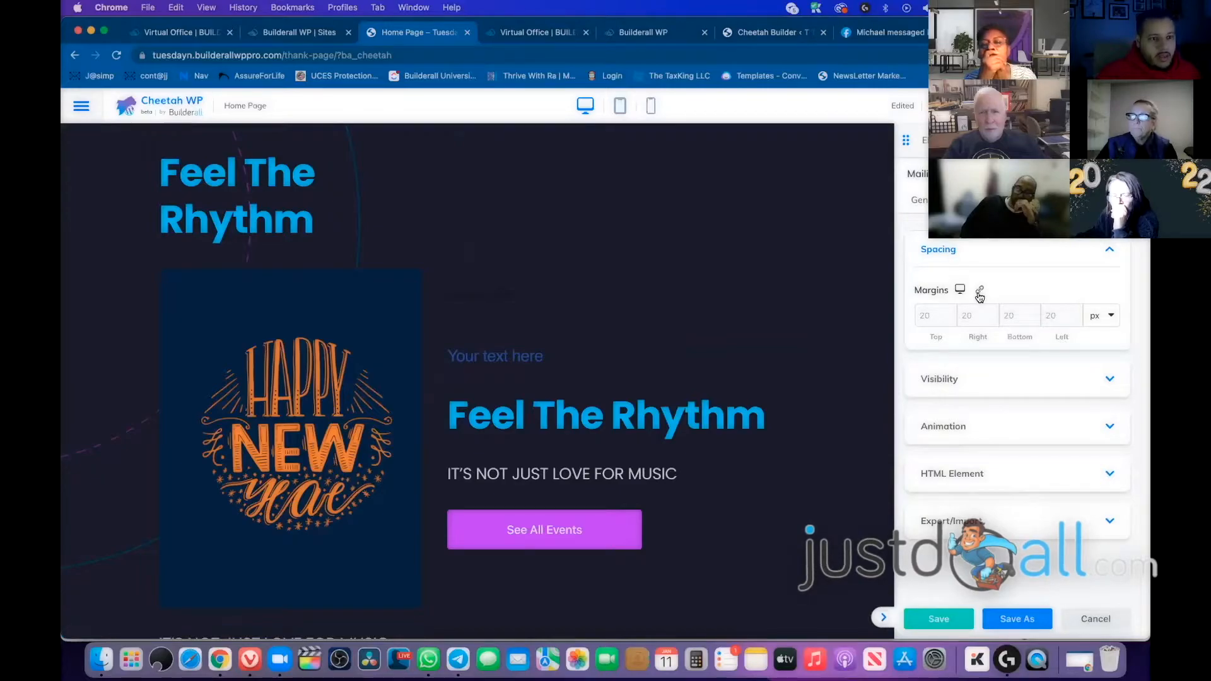
# Link the form to the 'EBOOK LEAD - 17 Ways to Use Autoresponder' Mailingboss list
pyautogui.click(971, 200)
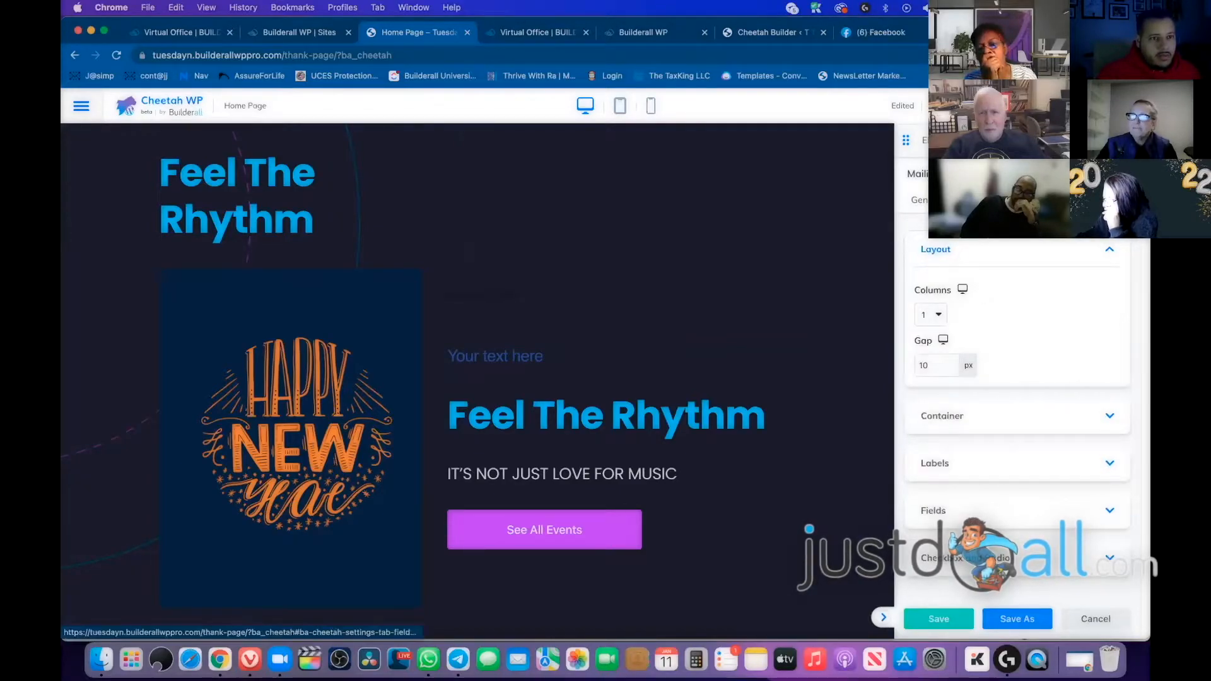
pyautogui.click(1021, 200)
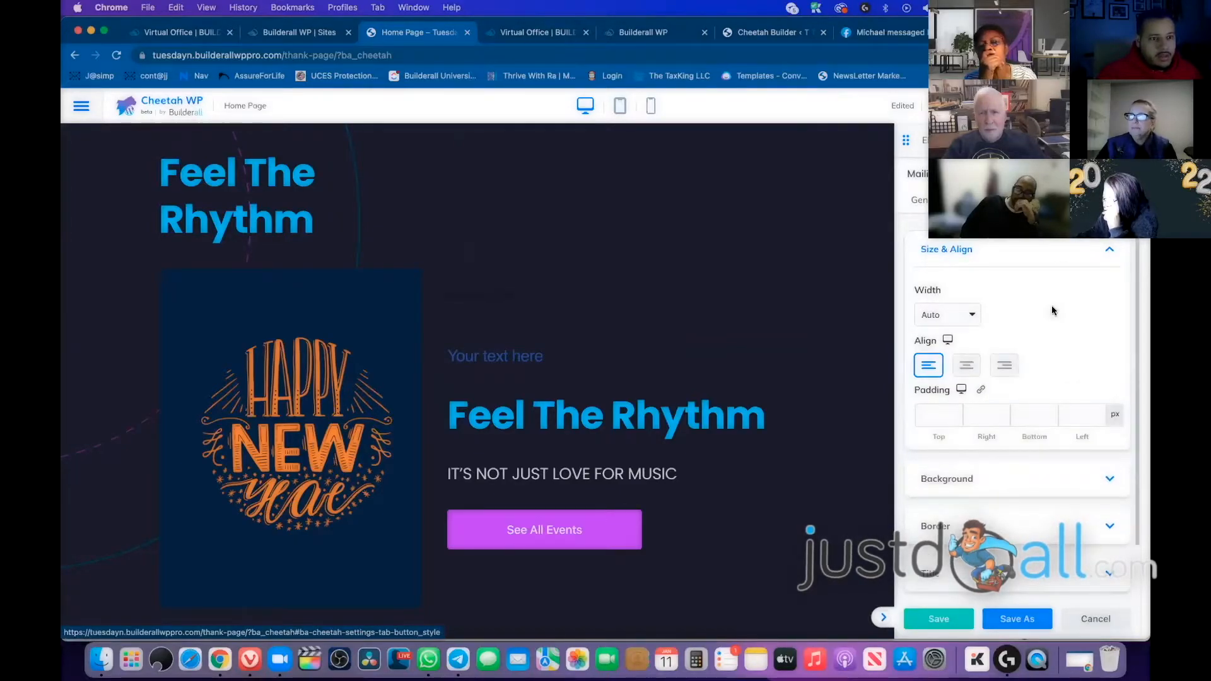
pyautogui.scroll(-1, 1052, 310)
pyautogui.scroll(1, 1053, 332)
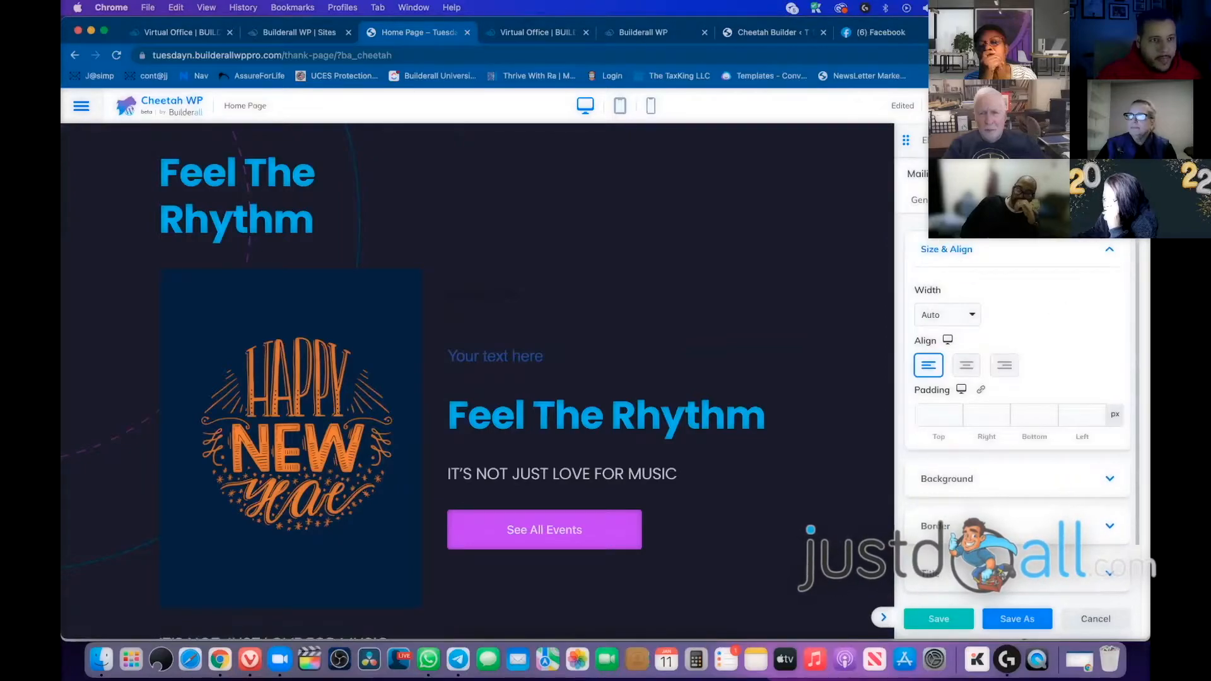
pyautogui.click(919, 200)
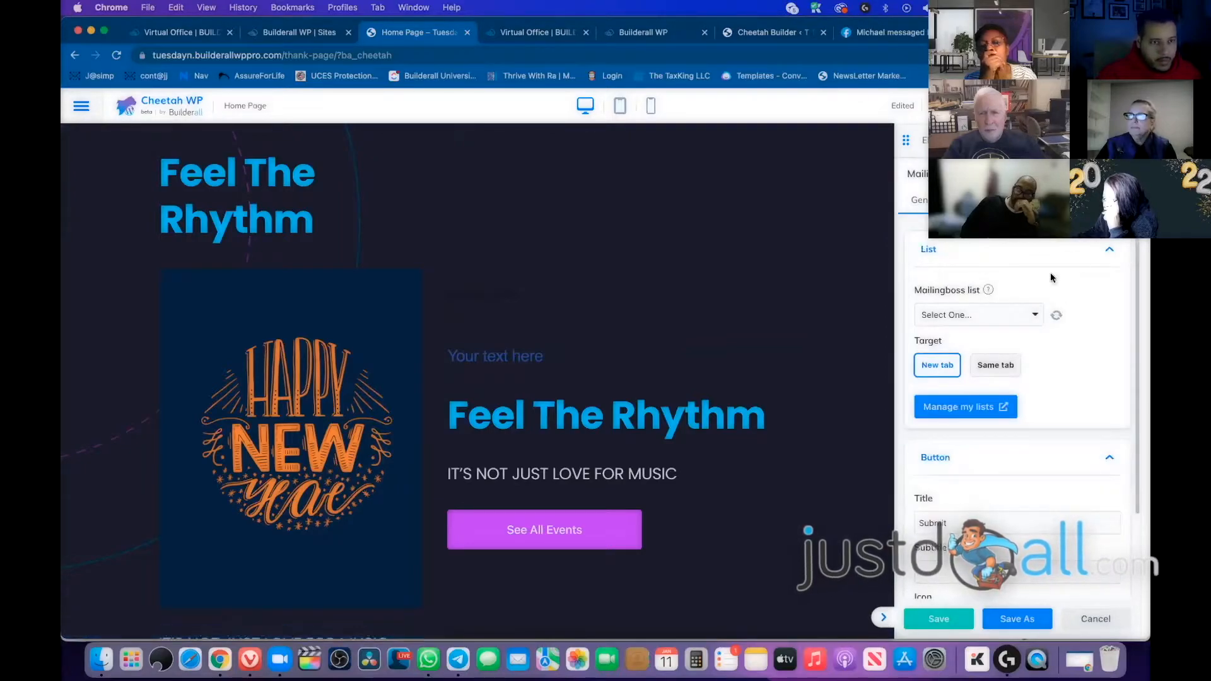
pyautogui.click(1004, 315)
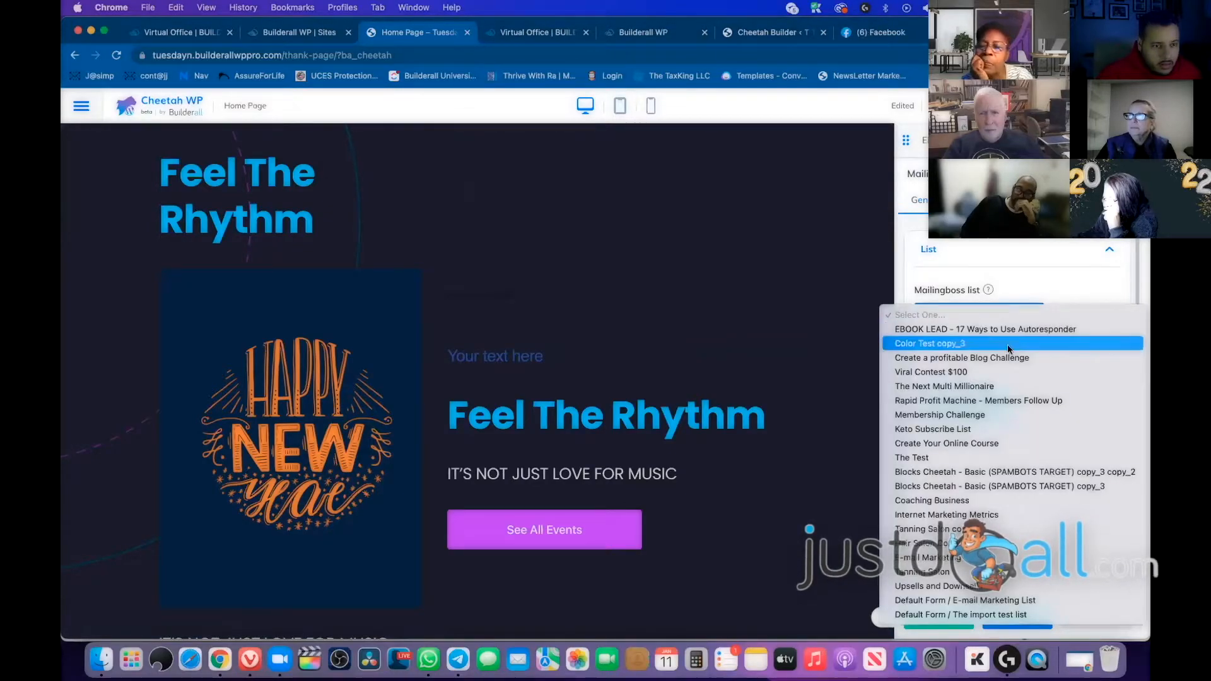
pyautogui.click(924, 331)
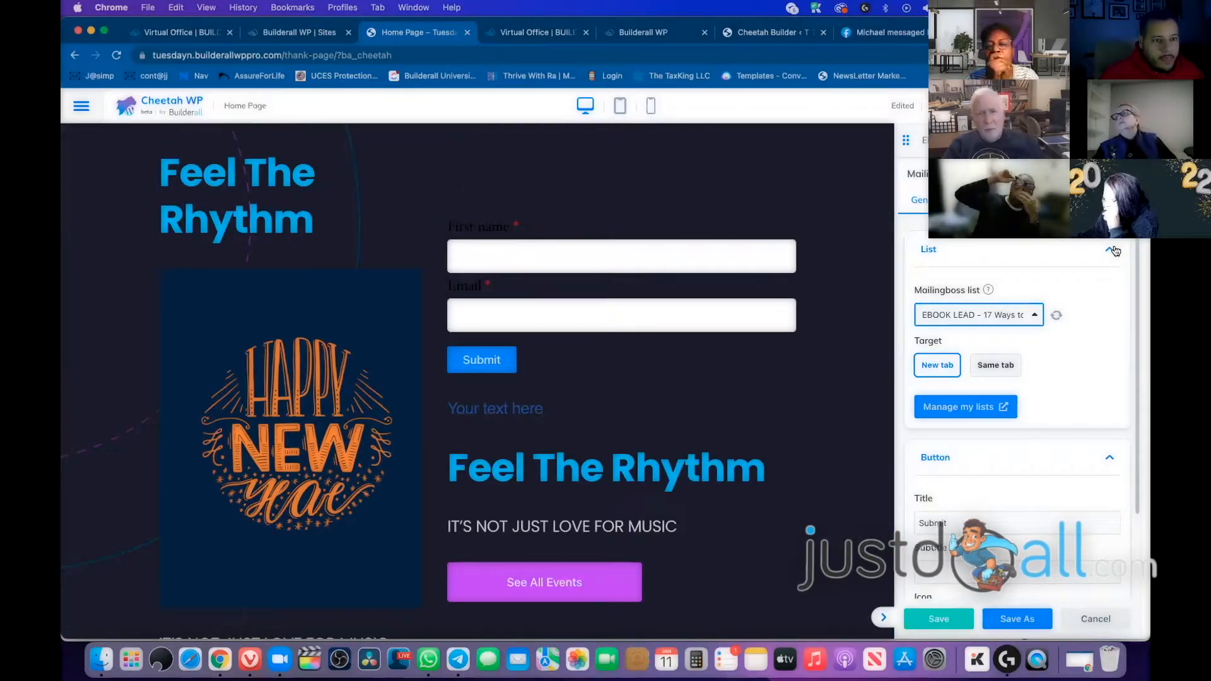
pyautogui.click(1108, 251)
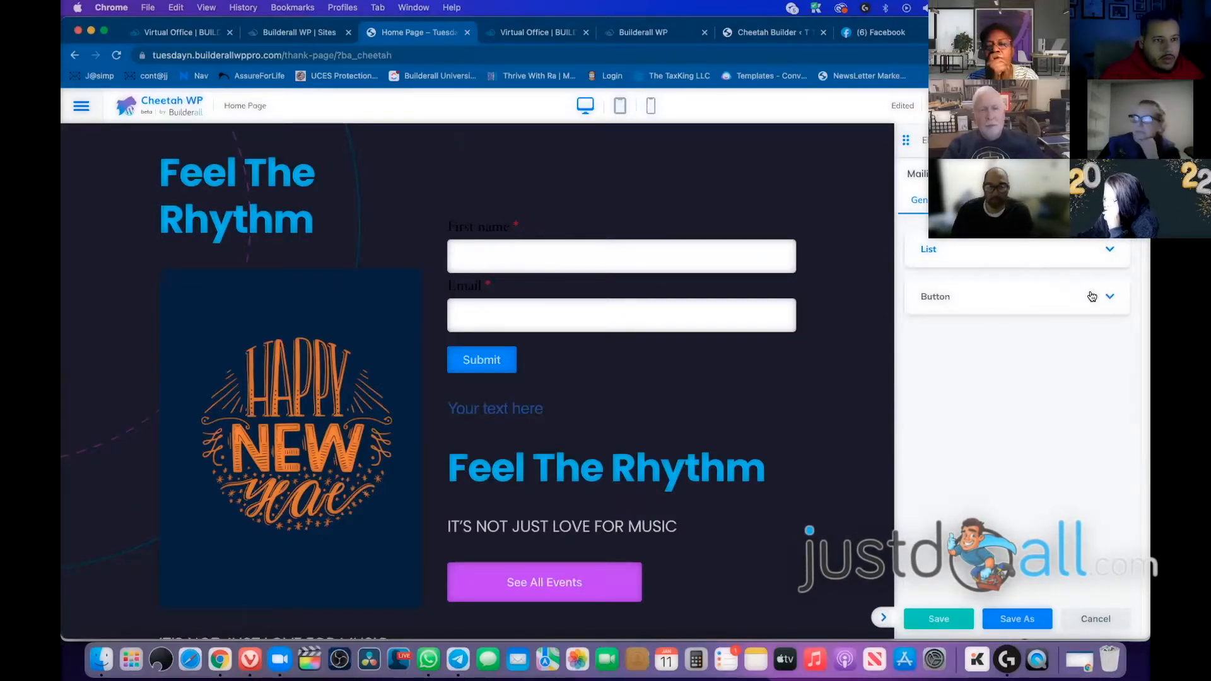
# Change the submit button's title from Submit to ENTER
pyautogui.click(1058, 303)
pyautogui.moveTo(979, 355); pyautogui.dragTo(906, 362)
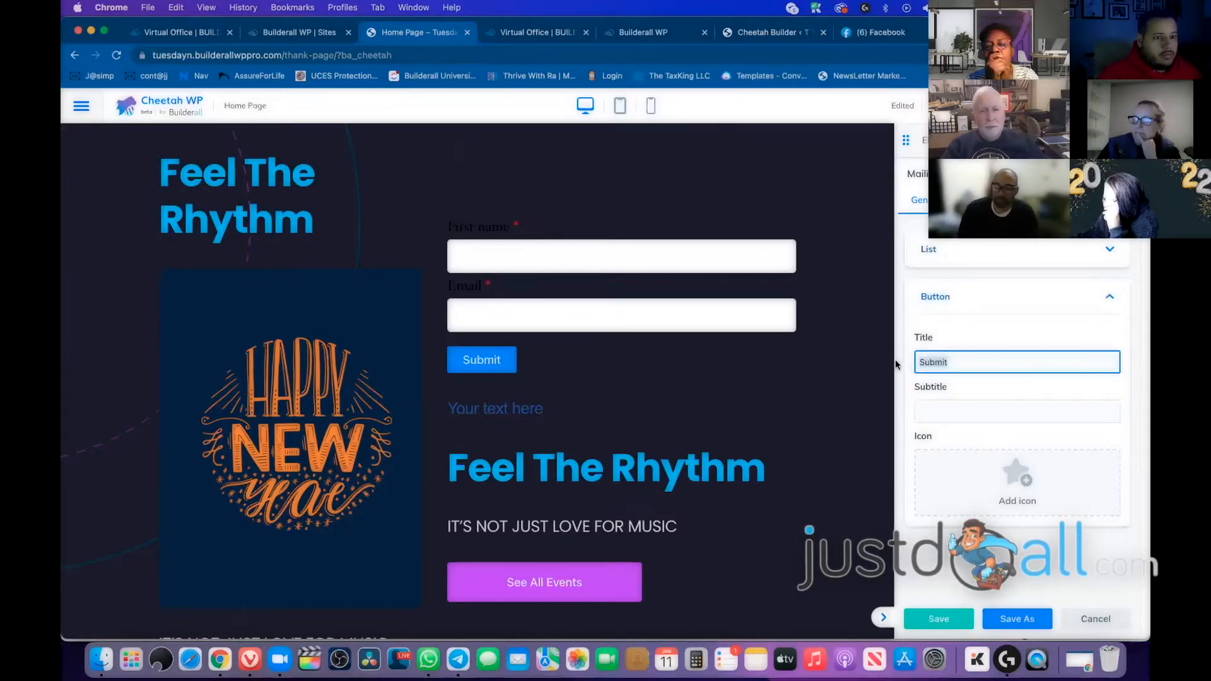
pyautogui.write('ENTER')
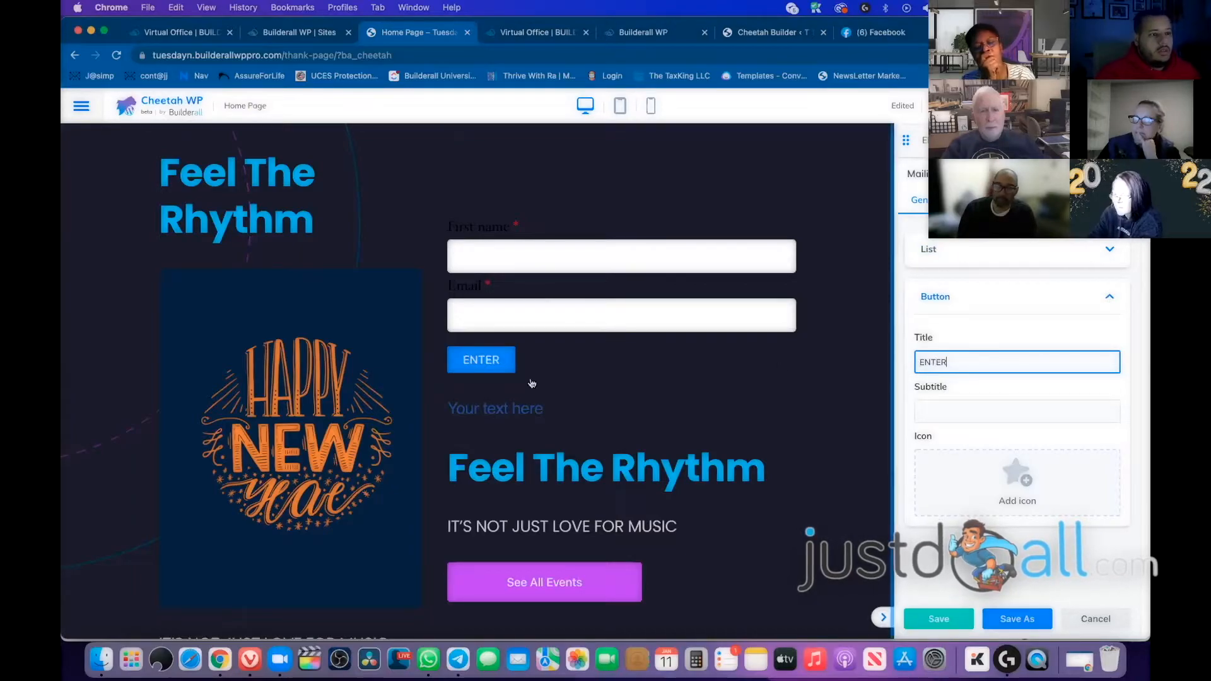
# Add an icon to the ENTER button, positioned before the text
pyautogui.click(1007, 411)
pyautogui.click(1020, 481)
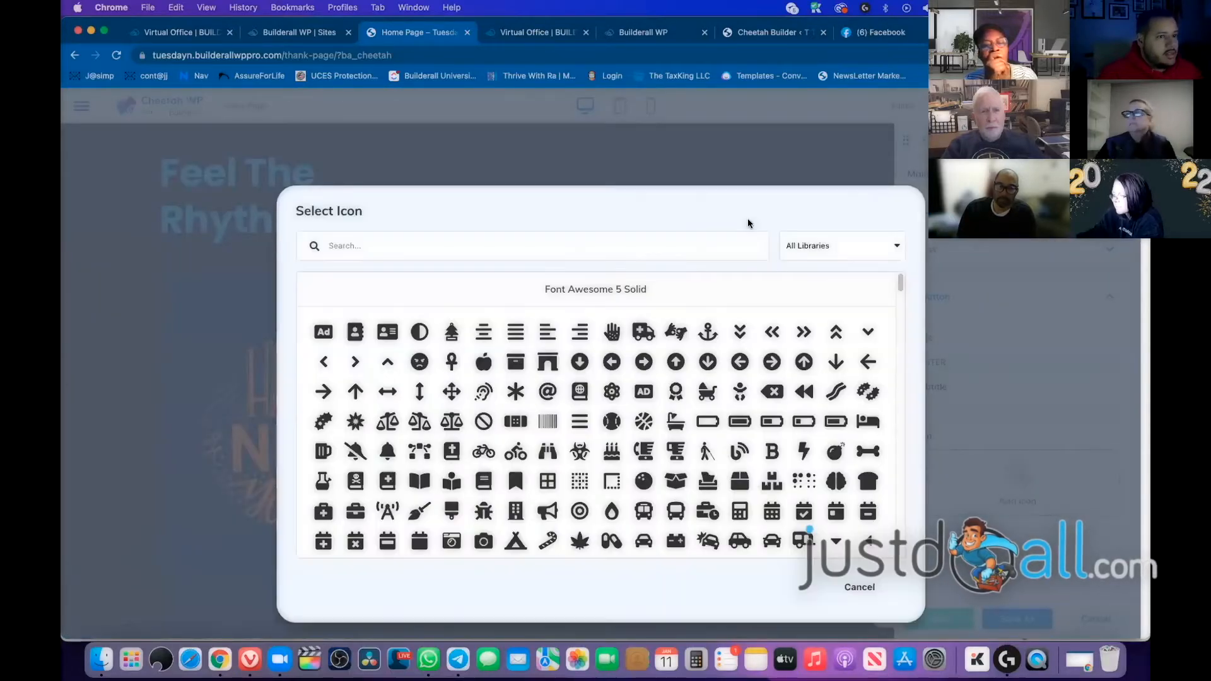
pyautogui.moveTo(903, 283); pyautogui.dragTo(895, 359)
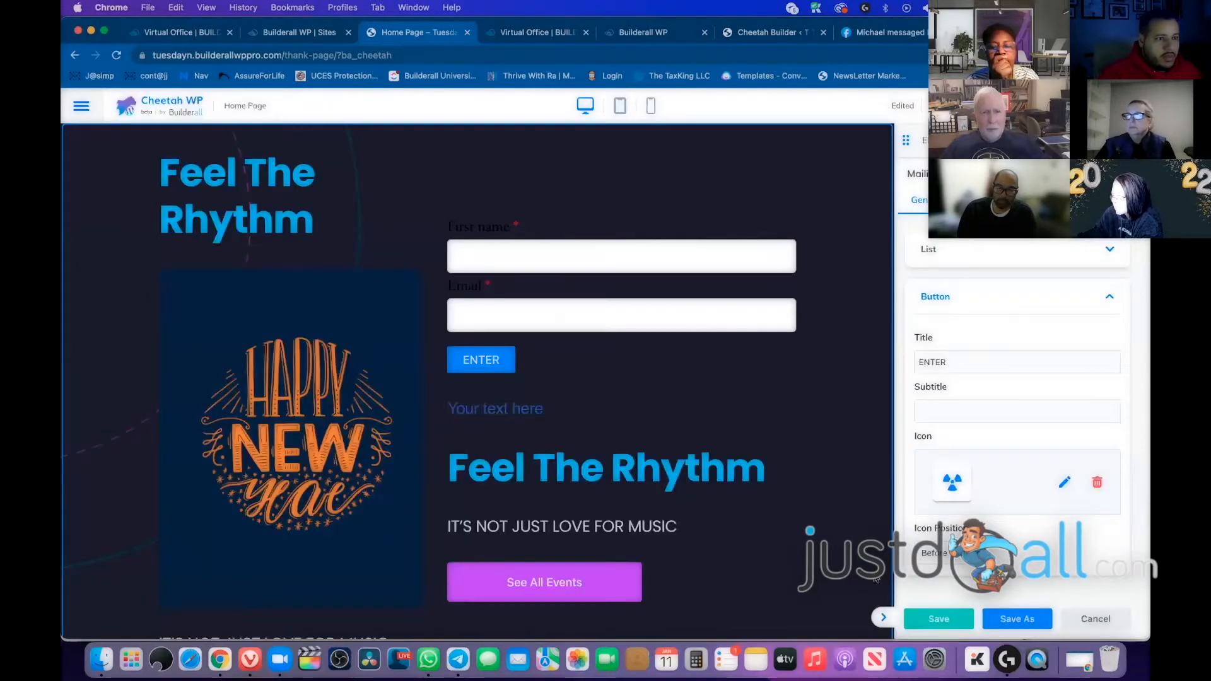
pyautogui.click(957, 571)
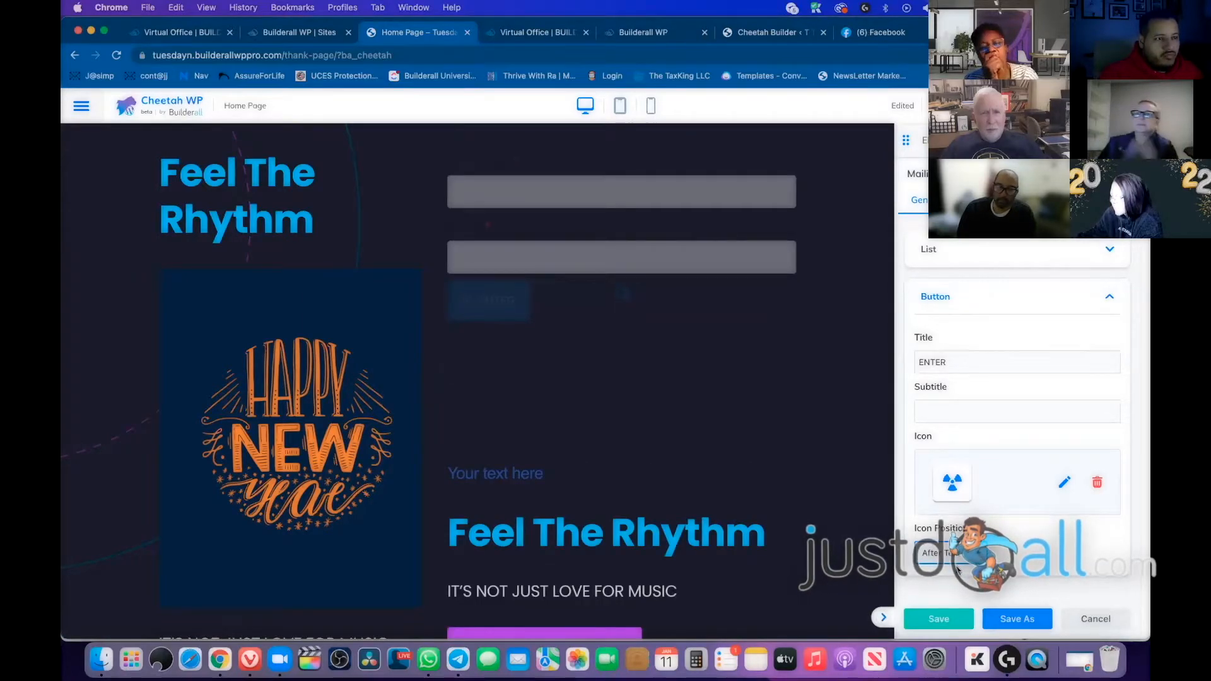
pyautogui.click(956, 555)
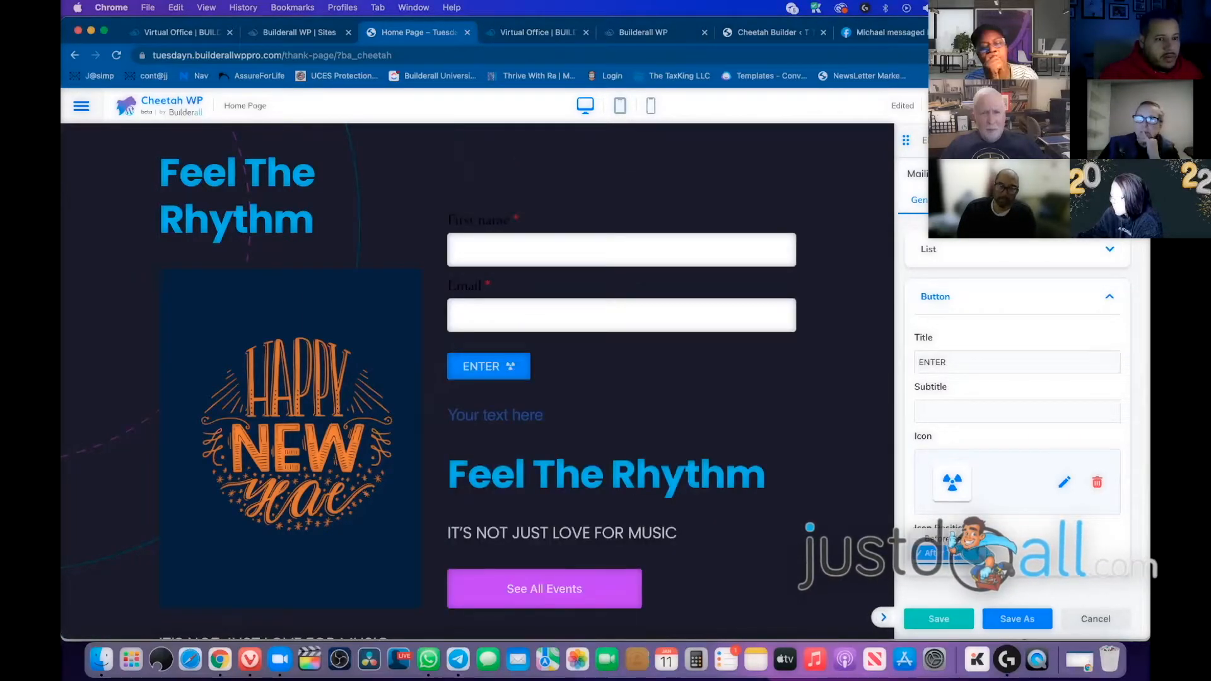
pyautogui.click(956, 541)
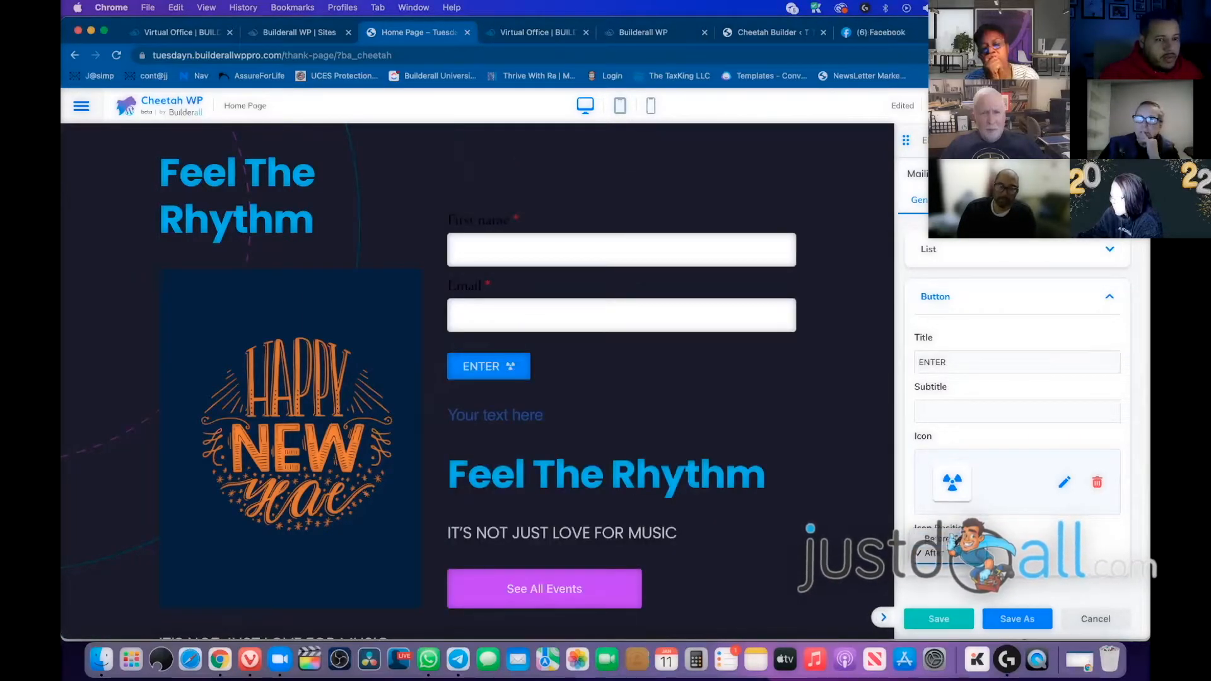
pyautogui.click(1108, 297)
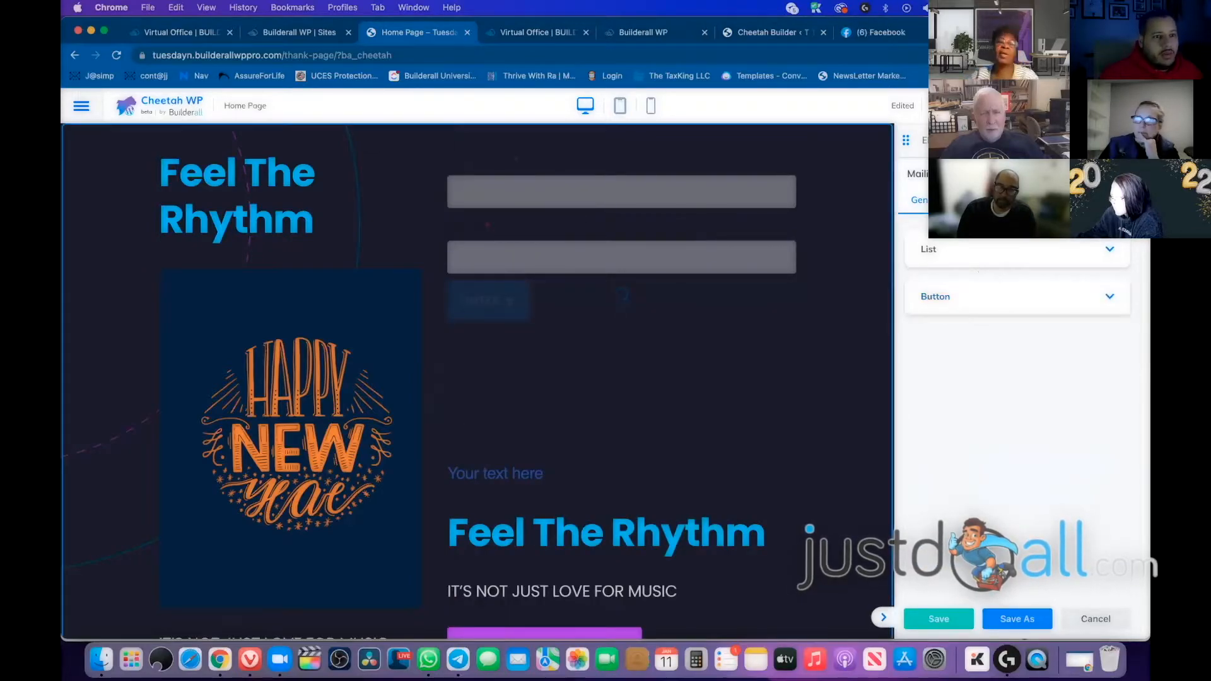
pyautogui.click(966, 200)
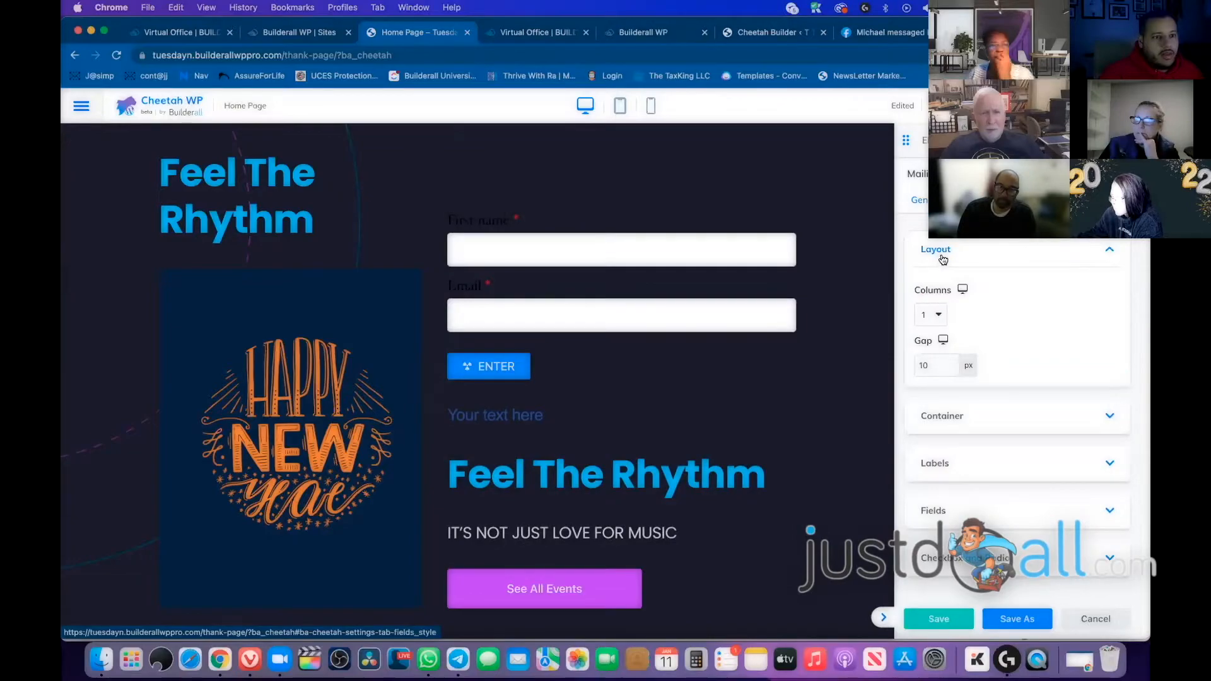
# Set the form container's background colour to pink
pyautogui.click(1110, 417)
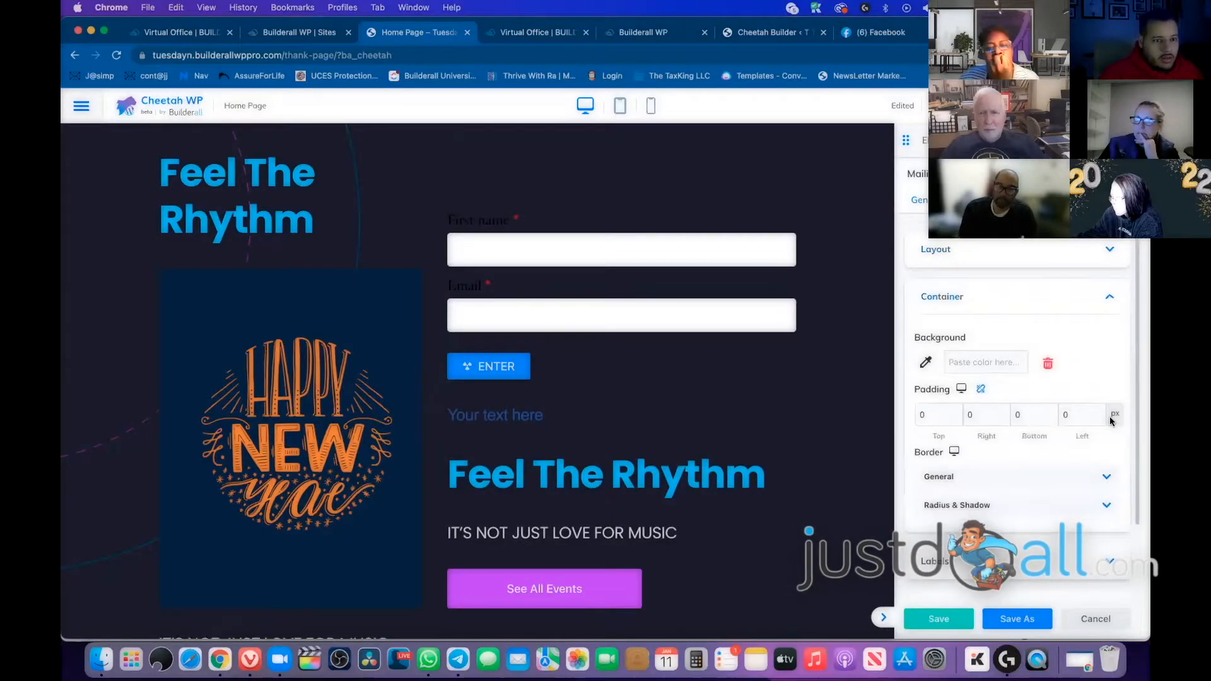
pyautogui.click(929, 365)
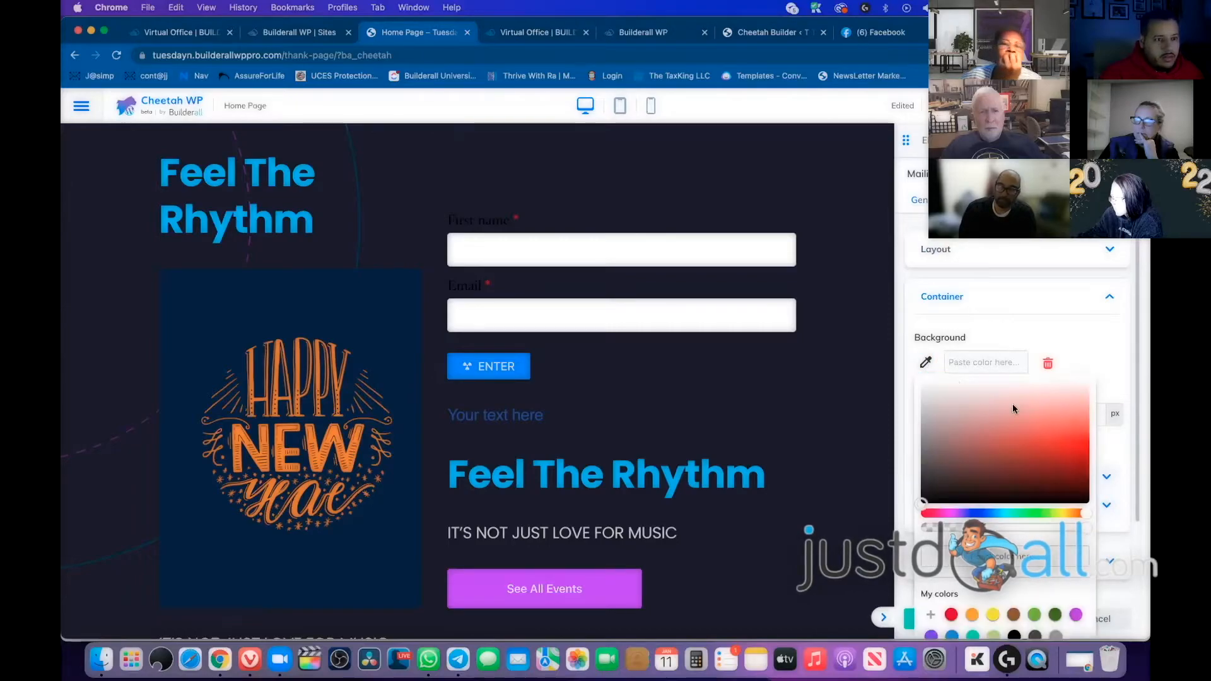
pyautogui.click(1051, 431)
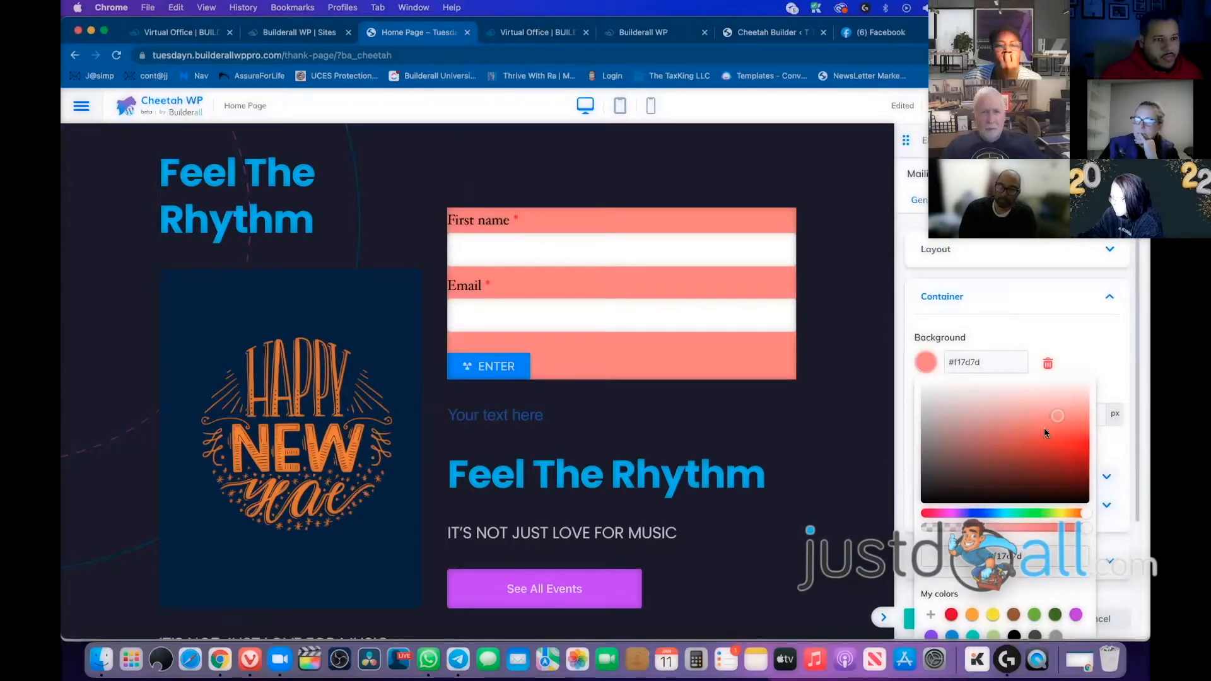
pyautogui.moveTo(1027, 431); pyautogui.dragTo(922, 383)
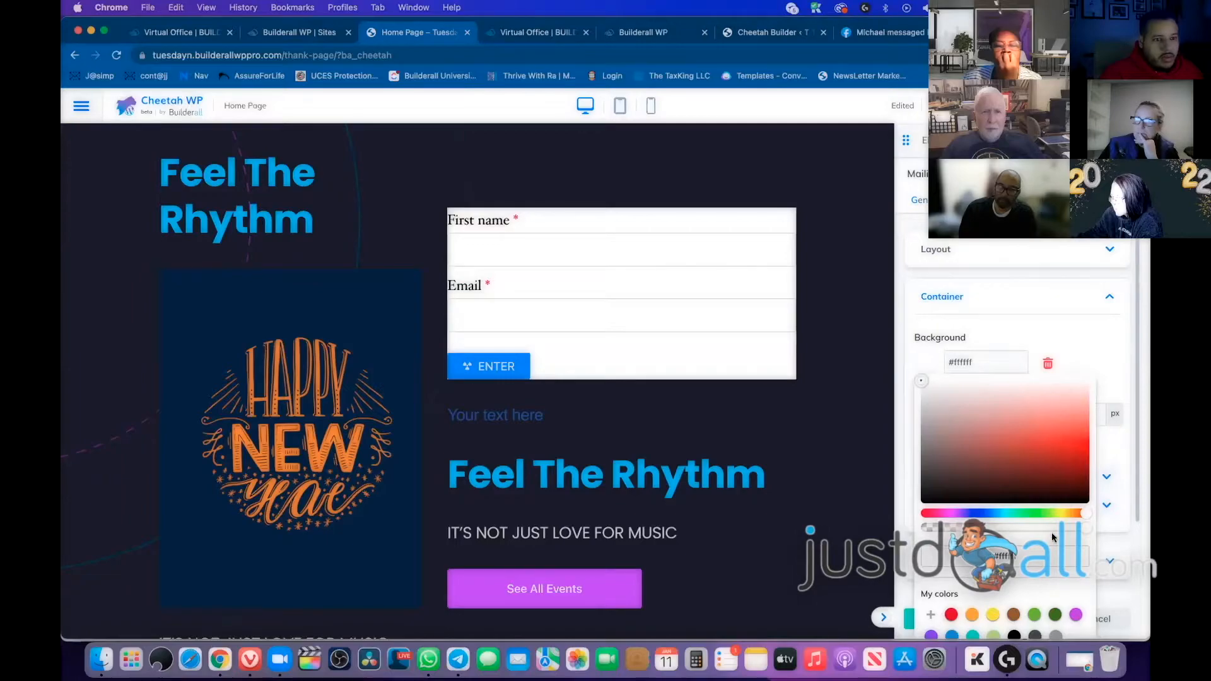
pyautogui.click(935, 387)
pyautogui.click(956, 388)
pyautogui.moveTo(1005, 429)
pyautogui.mouseDown()
pyautogui.moveTo(947, 441)
pyautogui.moveTo(991, 434)
pyautogui.moveTo(990, 401)
pyautogui.moveTo(1004, 409)
pyautogui.mouseUp()
pyautogui.click(973, 300)
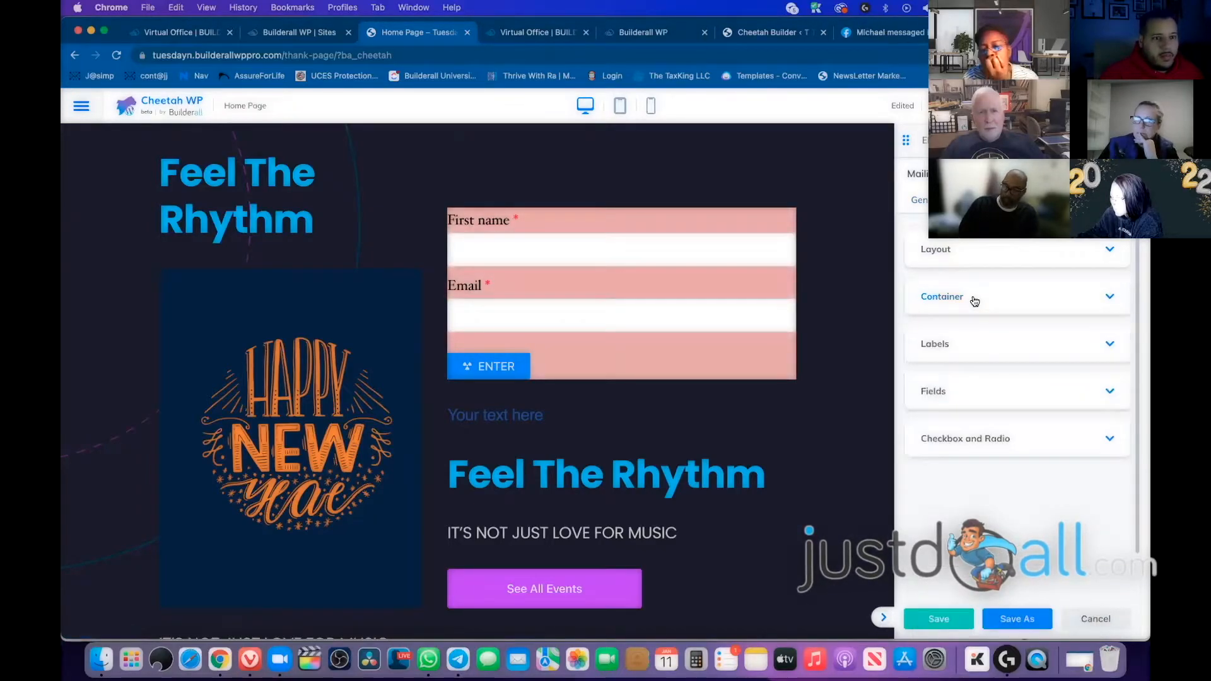
# Make the form's label colour bright green, #60ff3d
pyautogui.click(960, 346)
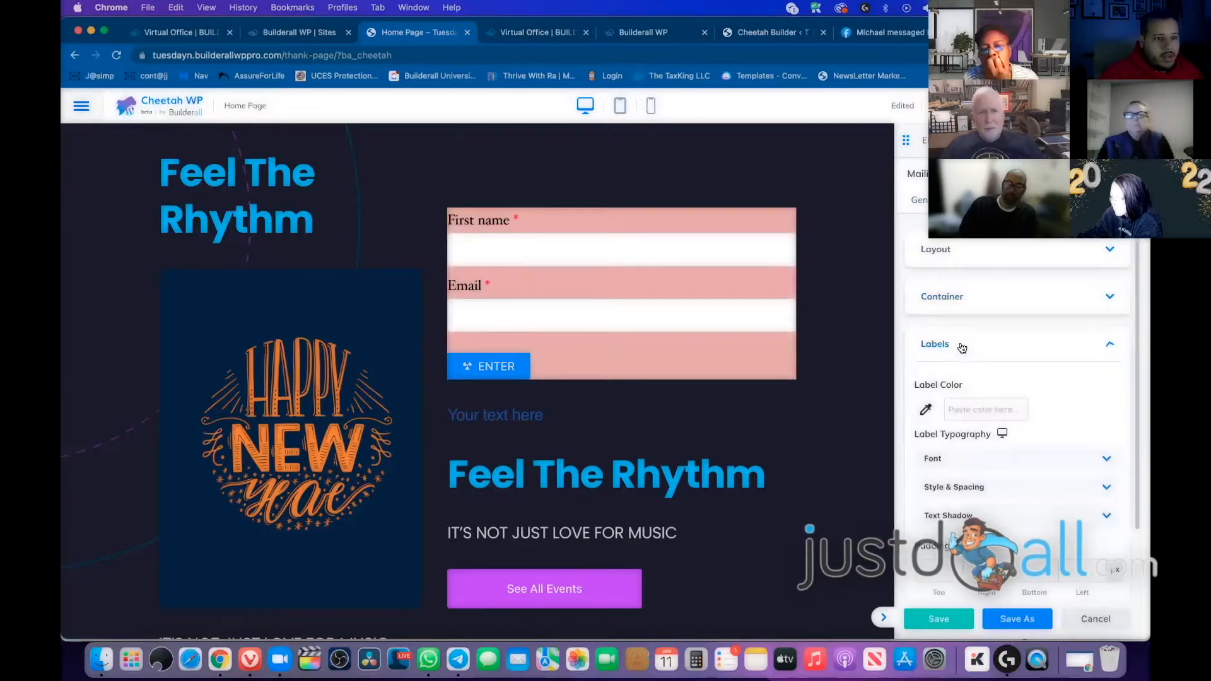
pyautogui.click(925, 410)
pyautogui.moveTo(952, 151)
pyautogui.mouseDown()
pyautogui.moveTo(1061, 158)
pyautogui.moveTo(1064, 220)
pyautogui.moveTo(1020, 136)
pyautogui.moveTo(986, 134)
pyautogui.moveTo(1049, 133)
pyautogui.mouseUp()
pyautogui.click(1036, 257)
pyautogui.moveTo(499, 224)
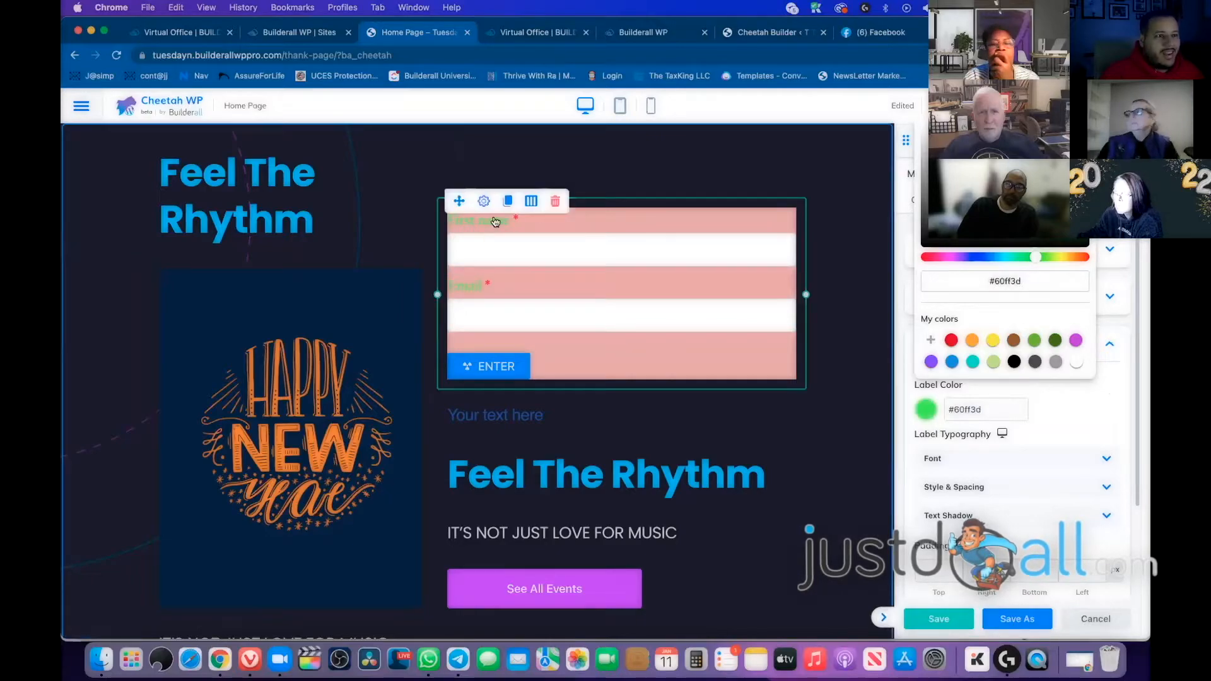
pyautogui.click(1084, 418)
pyautogui.click(1001, 352)
pyautogui.click(1029, 396)
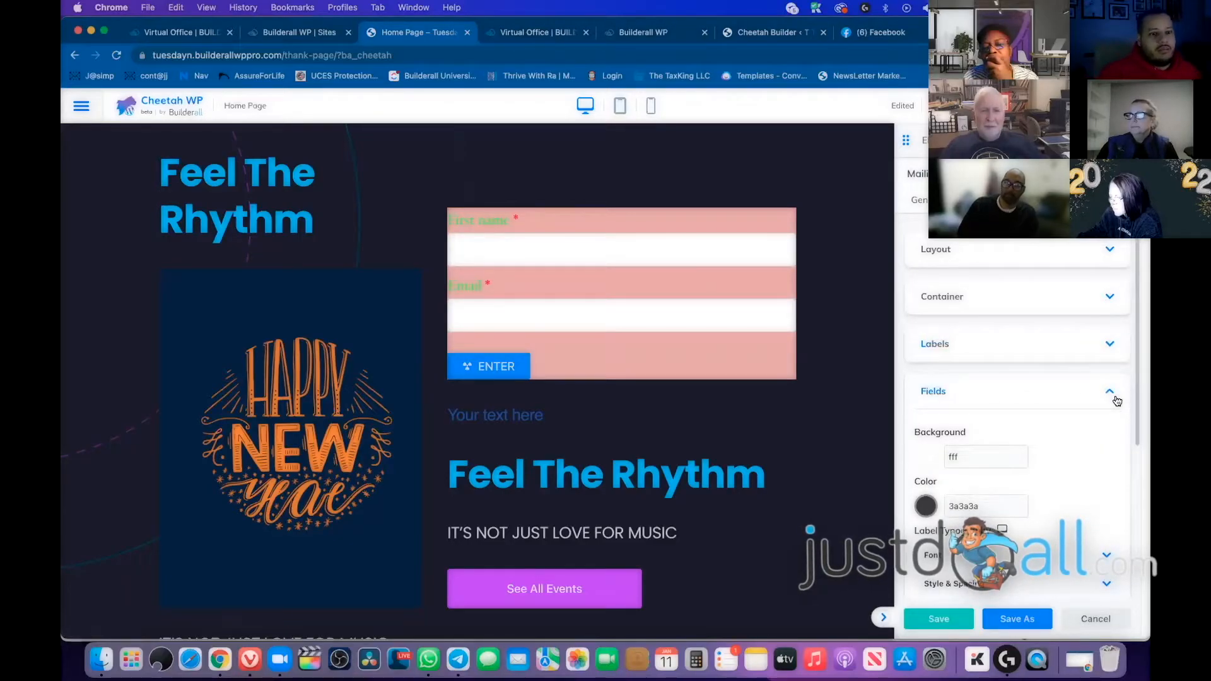
# Give the input fields a #aff1fc light blue background and #f60303 red text
pyautogui.scroll(-2, 954, 339)
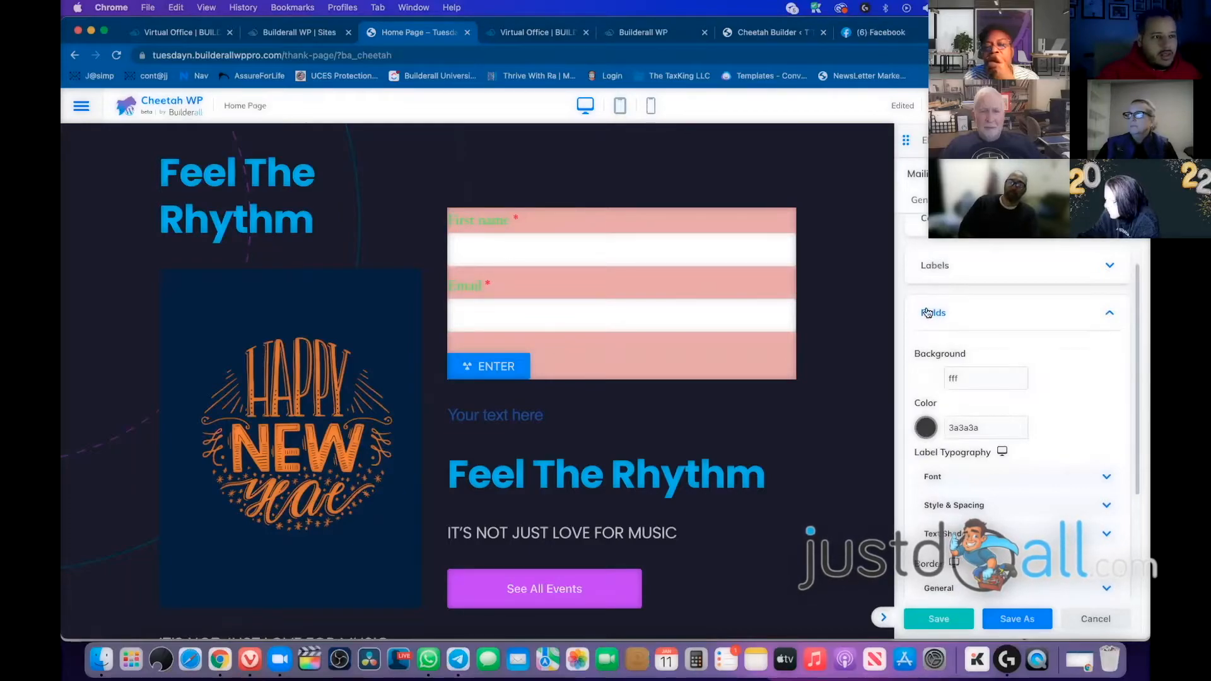
pyautogui.click(928, 379)
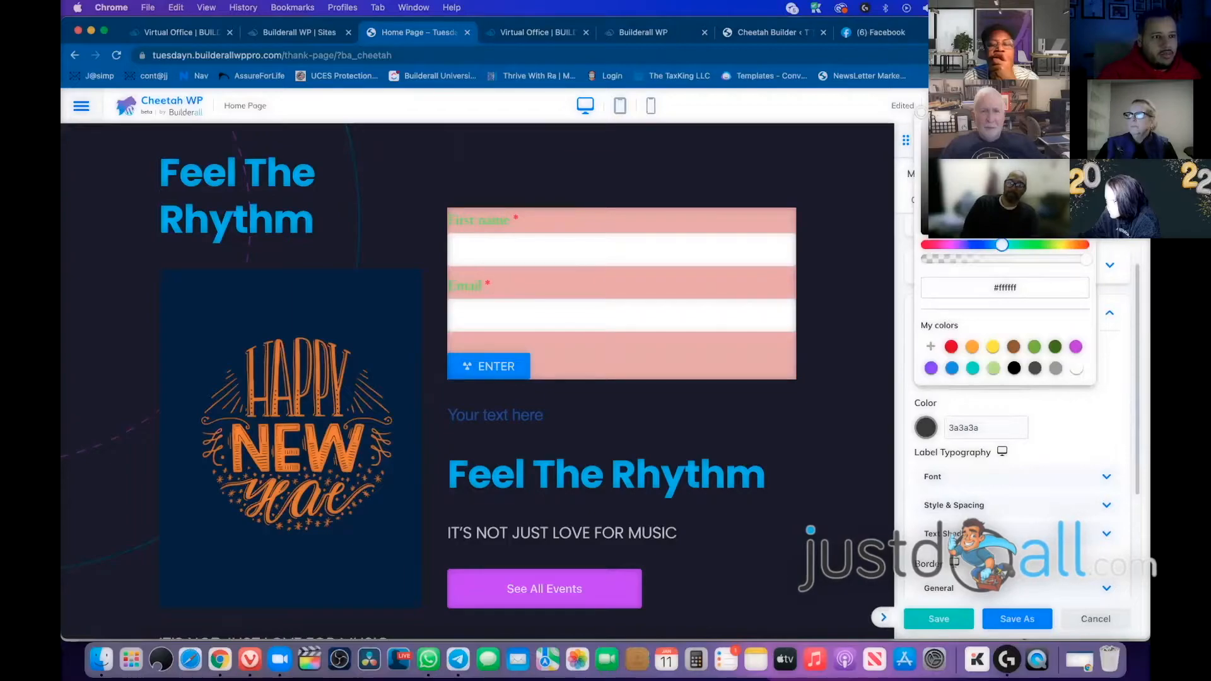
pyautogui.click(974, 115)
pyautogui.moveTo(977, 111); pyautogui.dragTo(974, 111)
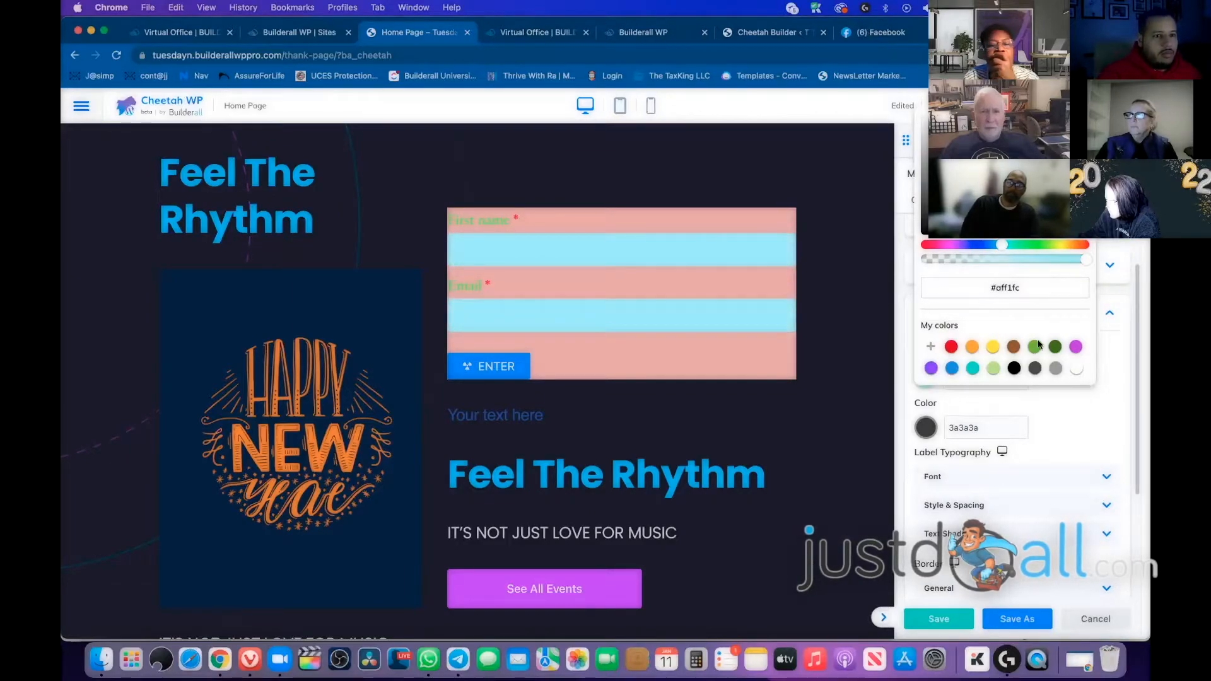
pyautogui.click(1073, 417)
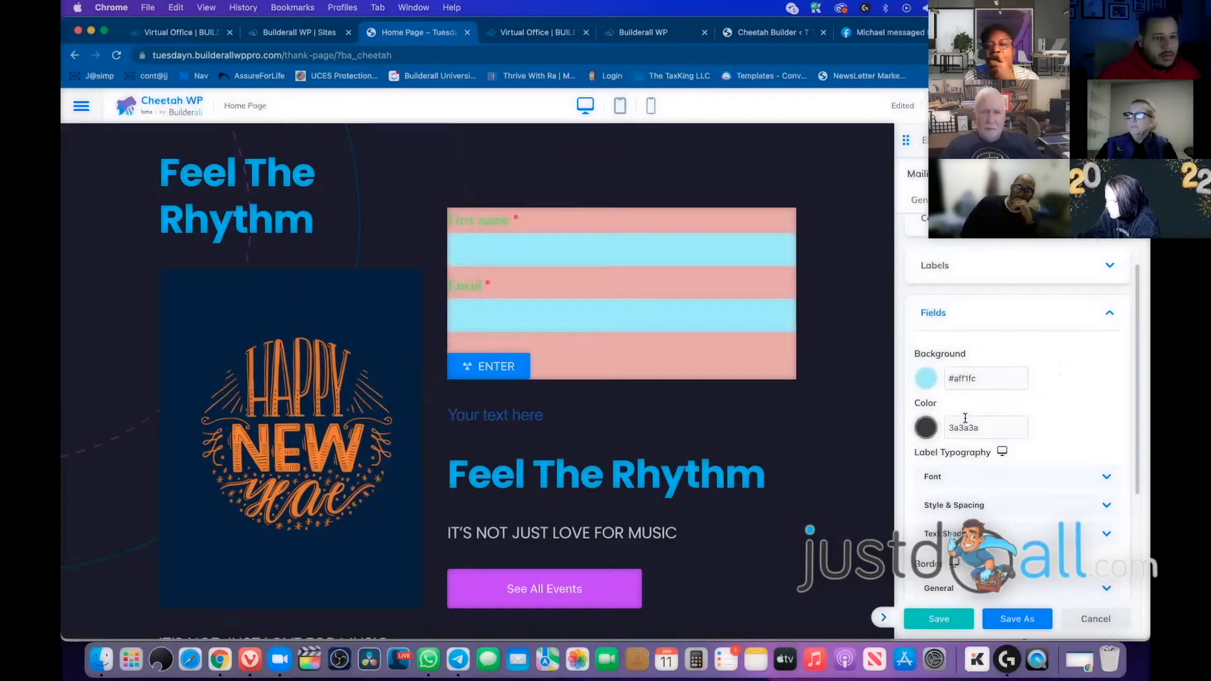
pyautogui.click(927, 429)
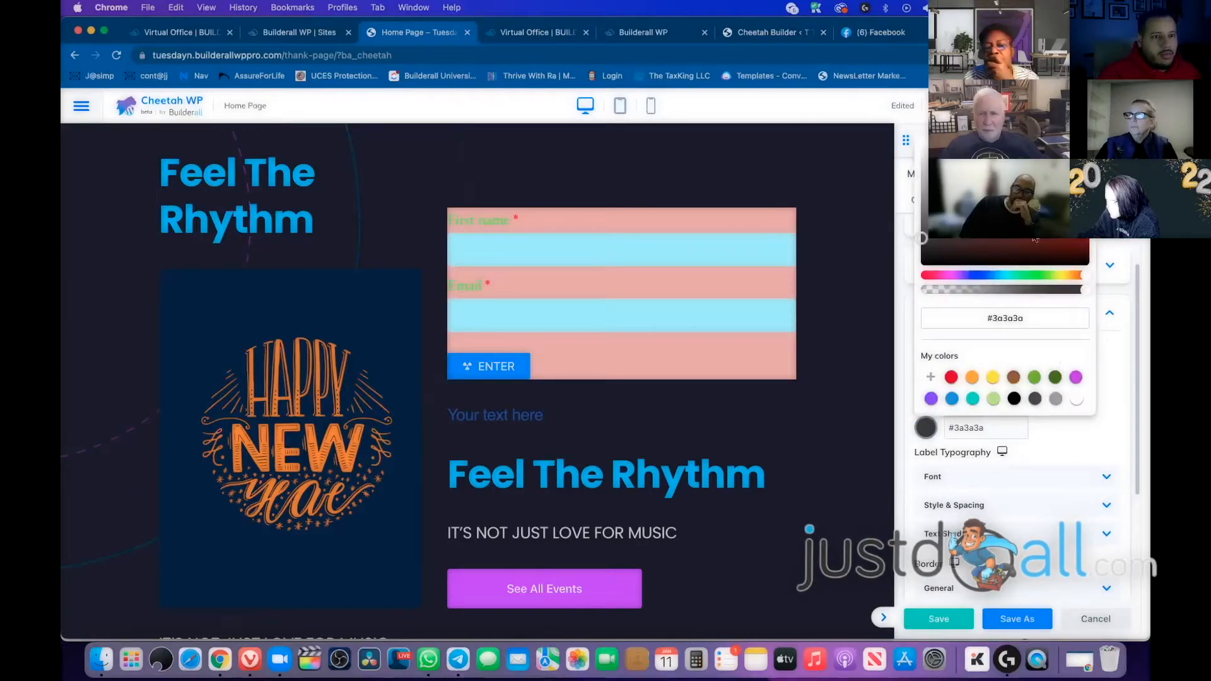
pyautogui.click(1087, 159)
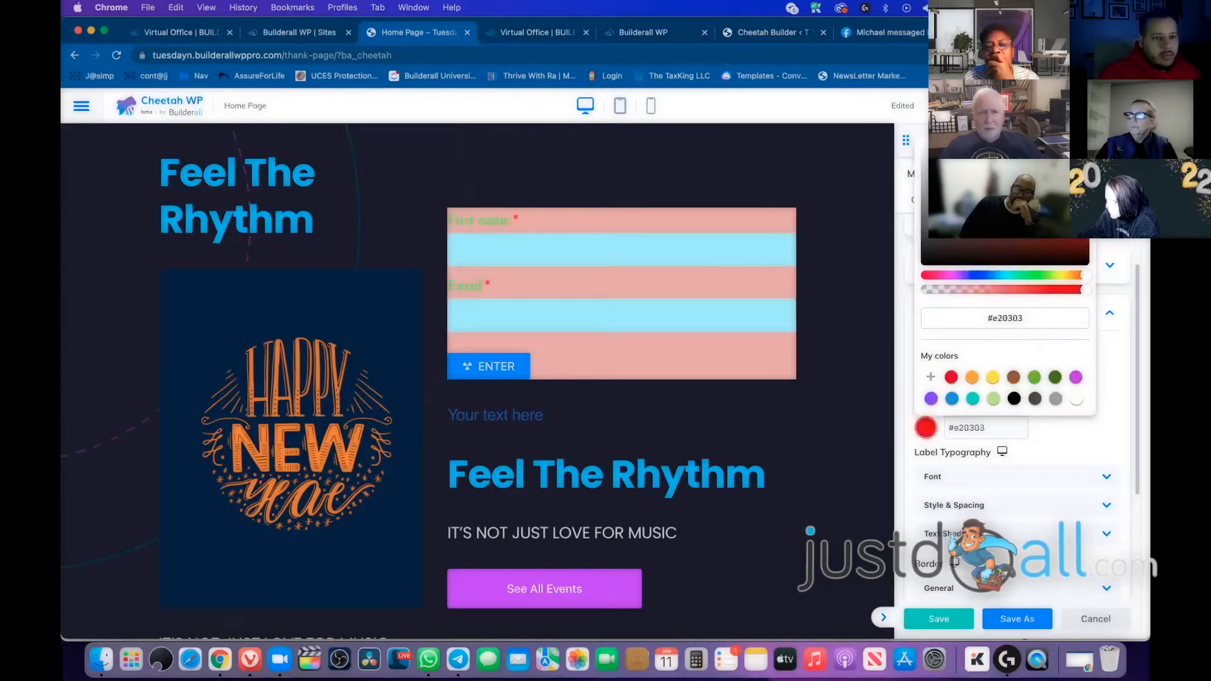
pyautogui.click(1087, 151)
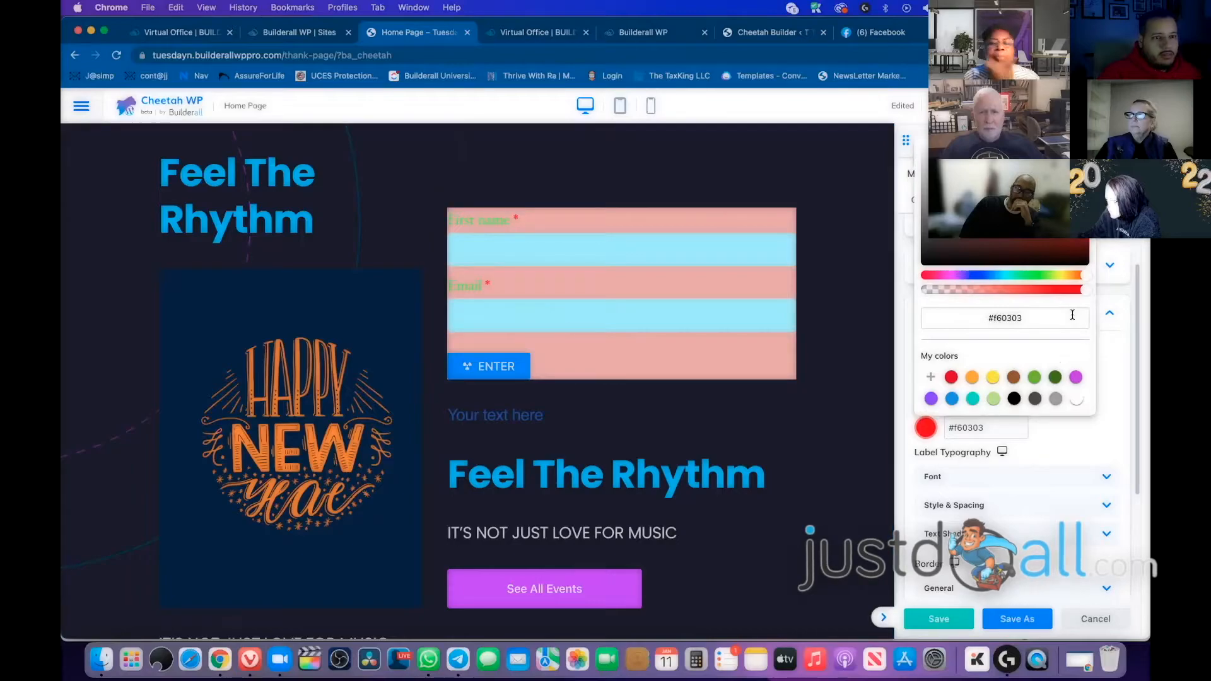
pyautogui.click(1082, 453)
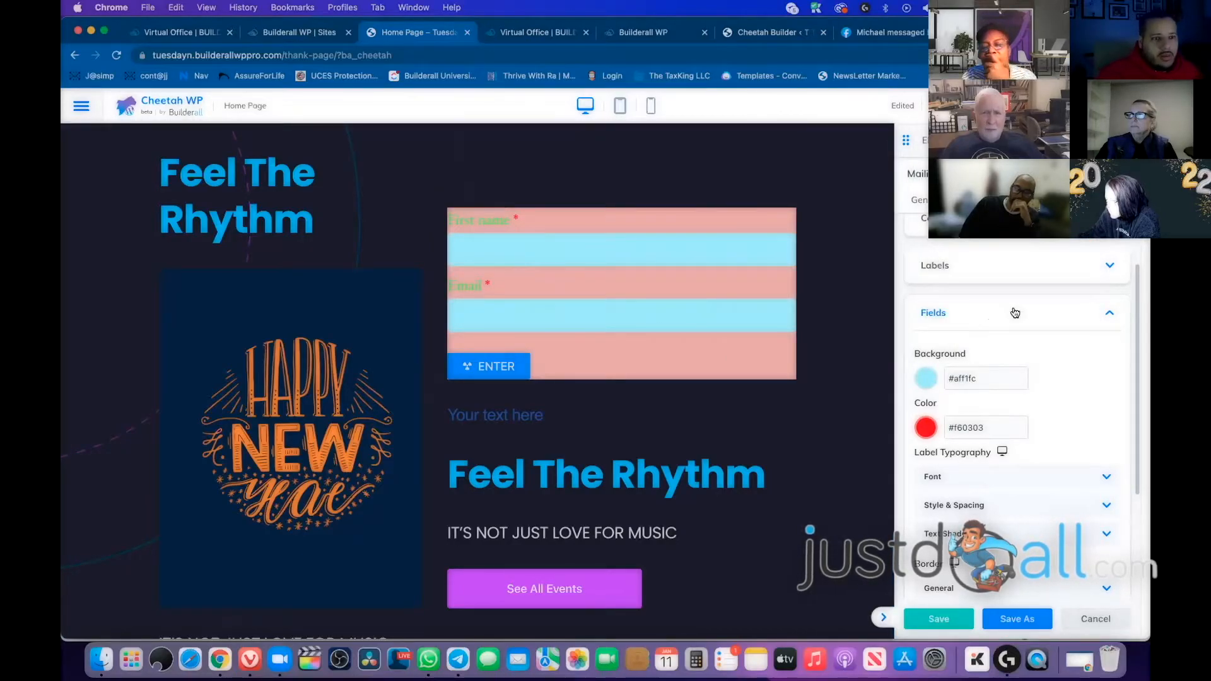
# Centre-align the ENTER button in the form's Layout settings
pyautogui.scroll(-3, 1073, 348)
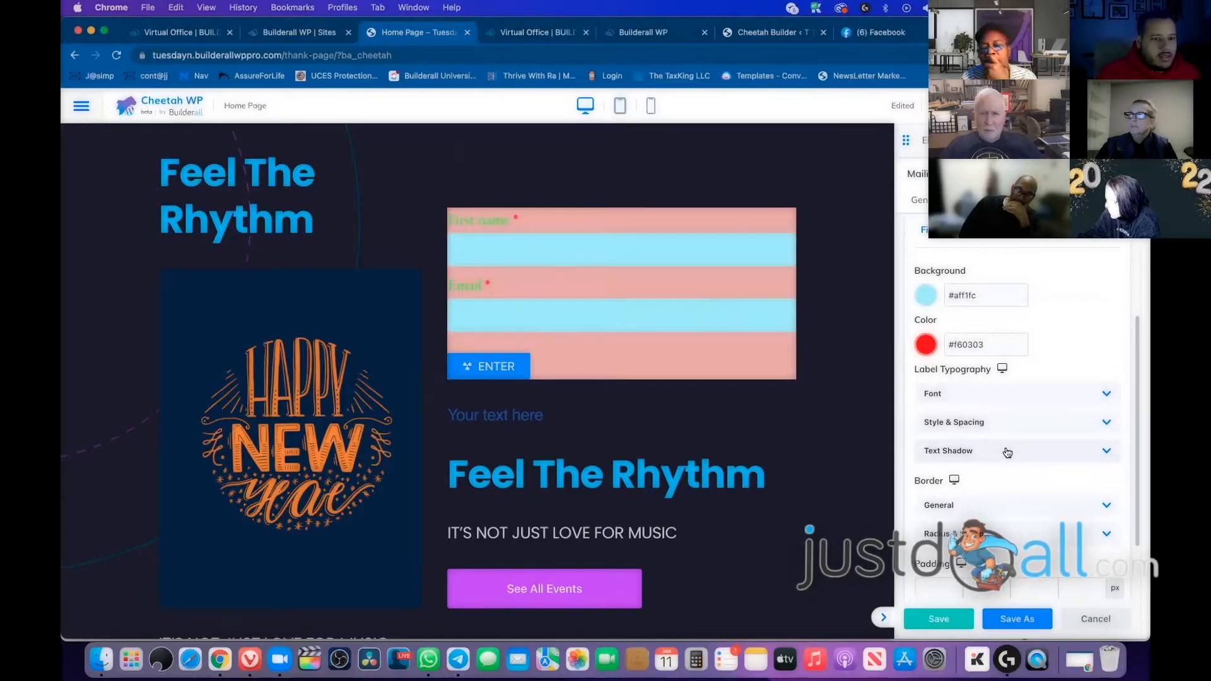
pyautogui.scroll(-3, 1039, 447)
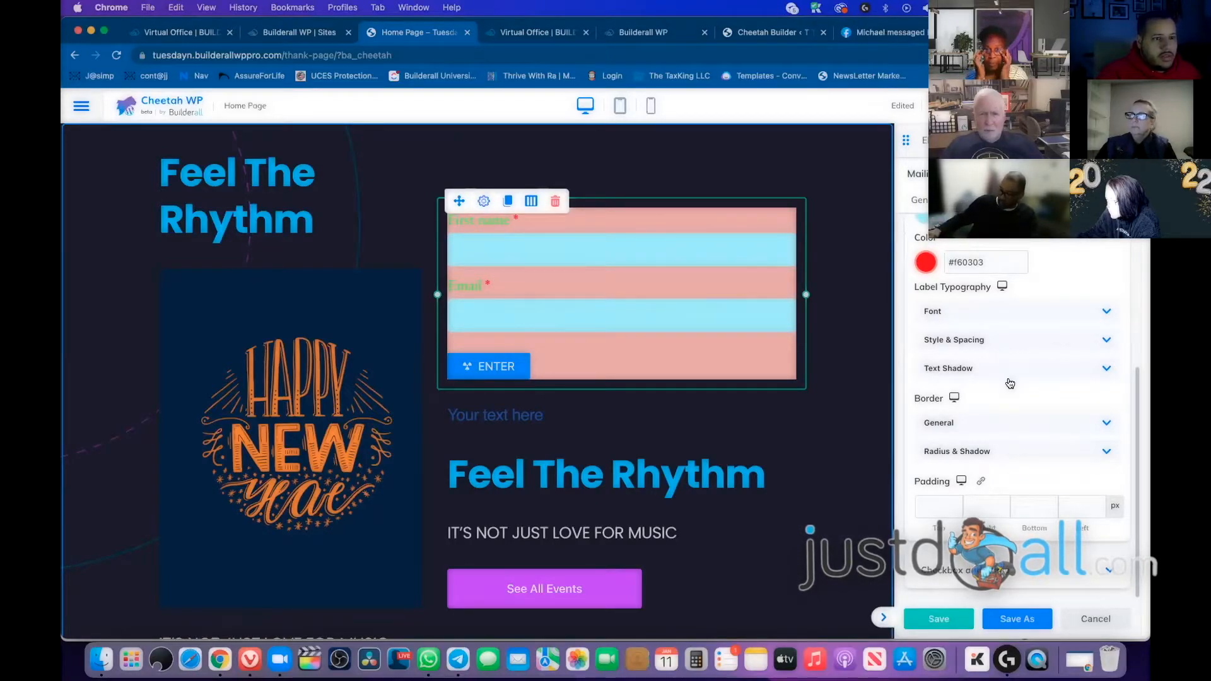
pyautogui.scroll(3, 1019, 347)
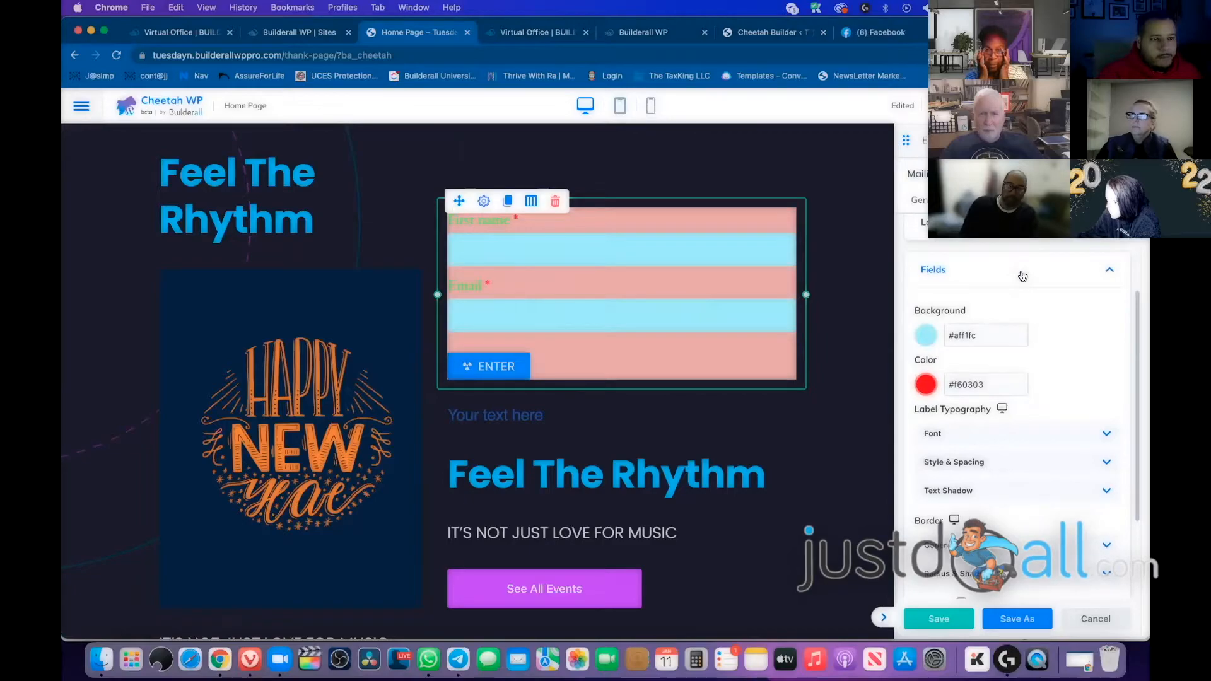
pyautogui.click(1023, 276)
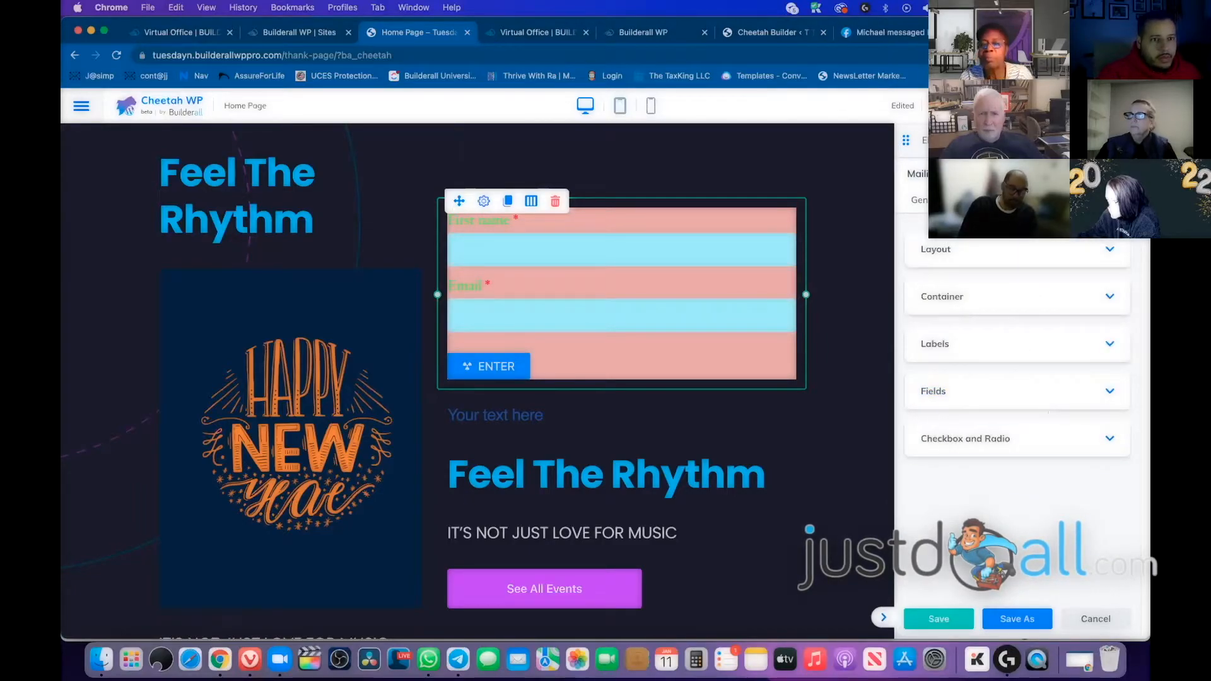
pyautogui.click(971, 250)
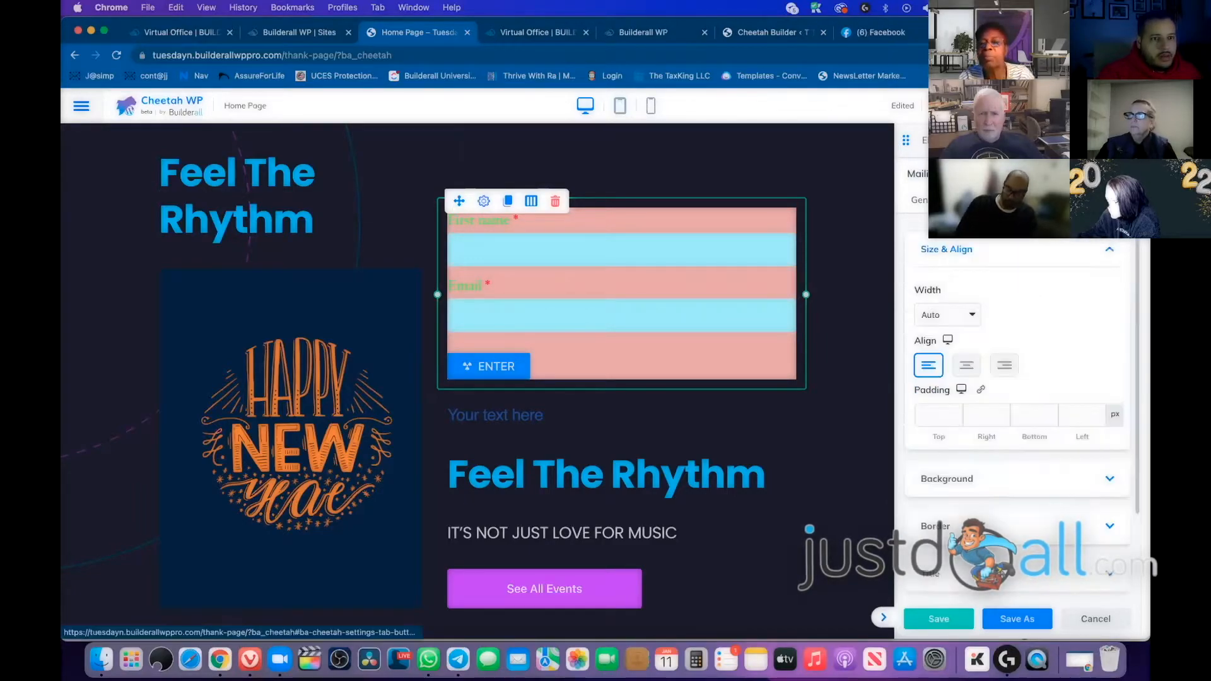
pyautogui.click(968, 368)
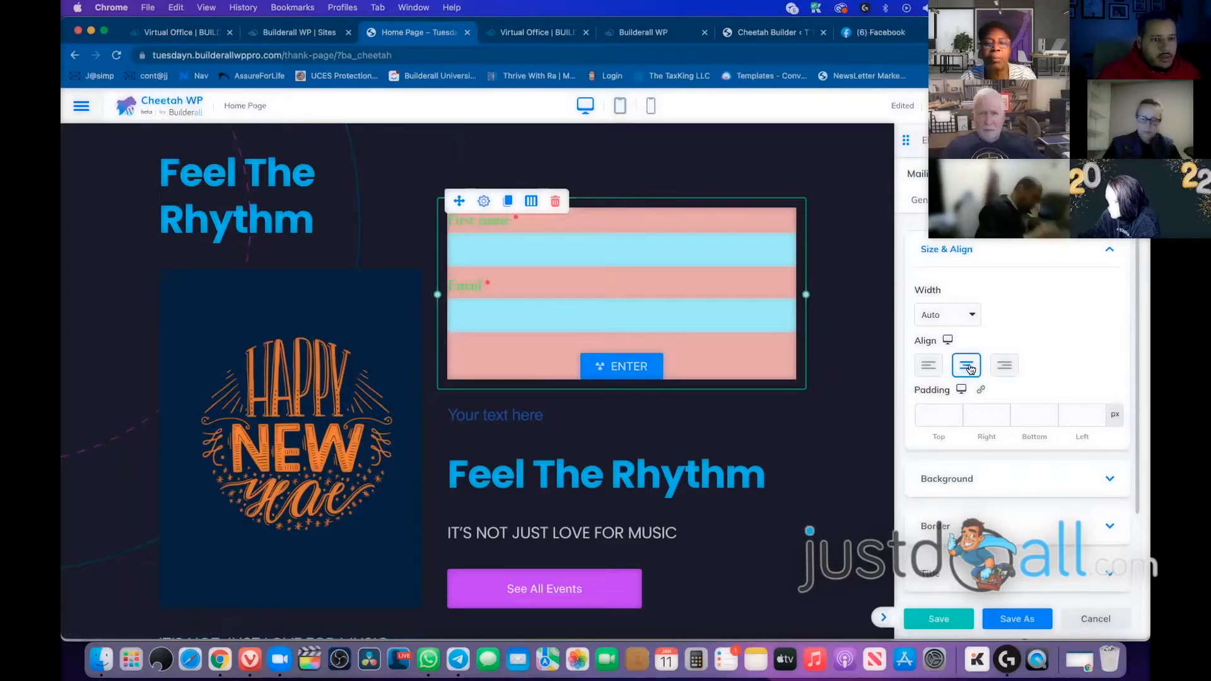
# Set the ENTER button's width to Full Width and bring up the page's publish options
pyautogui.click(952, 314)
pyautogui.click(963, 328)
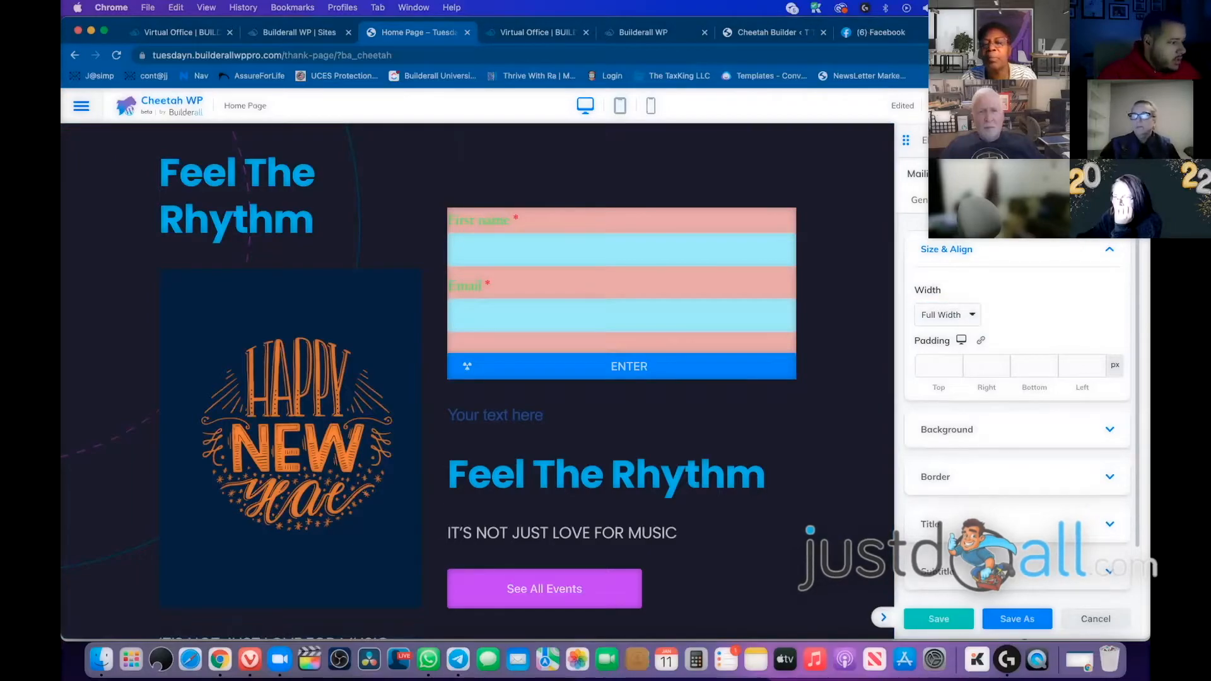
pyautogui.click(1114, 106)
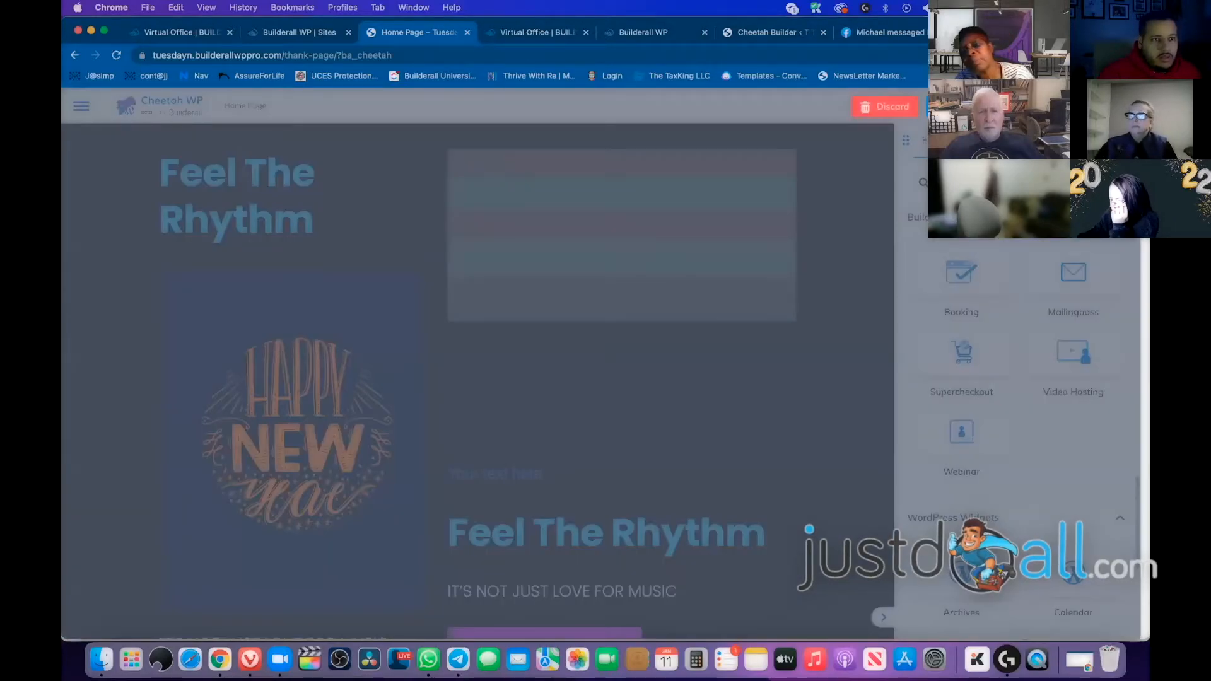
# Save the Home Page, then reopen it in Cheetah Builder and select the opt-in form
pyautogui.click(1044, 106)
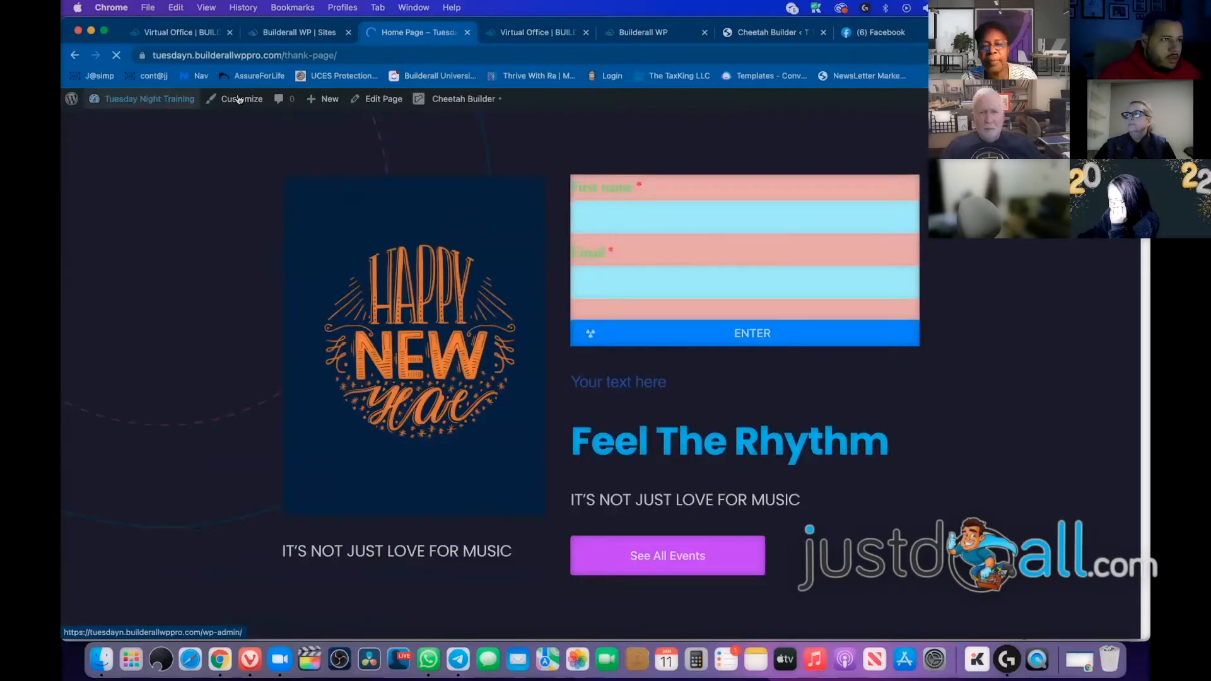
pyautogui.click(377, 99)
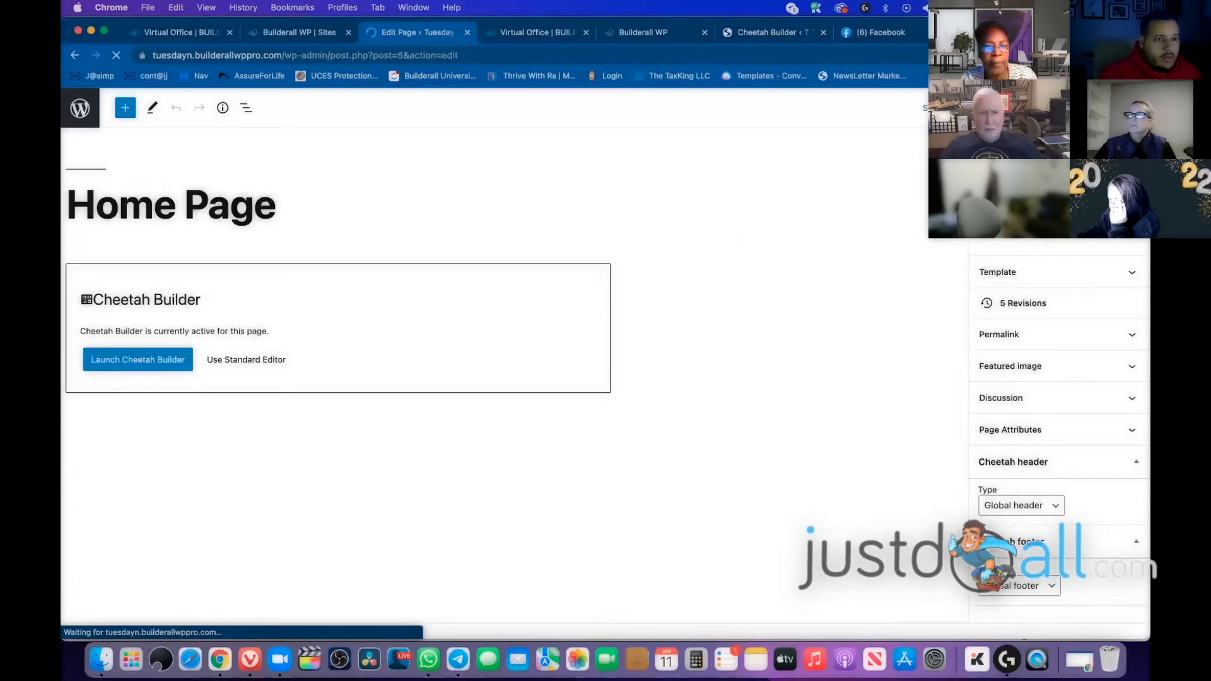
pyautogui.click(149, 362)
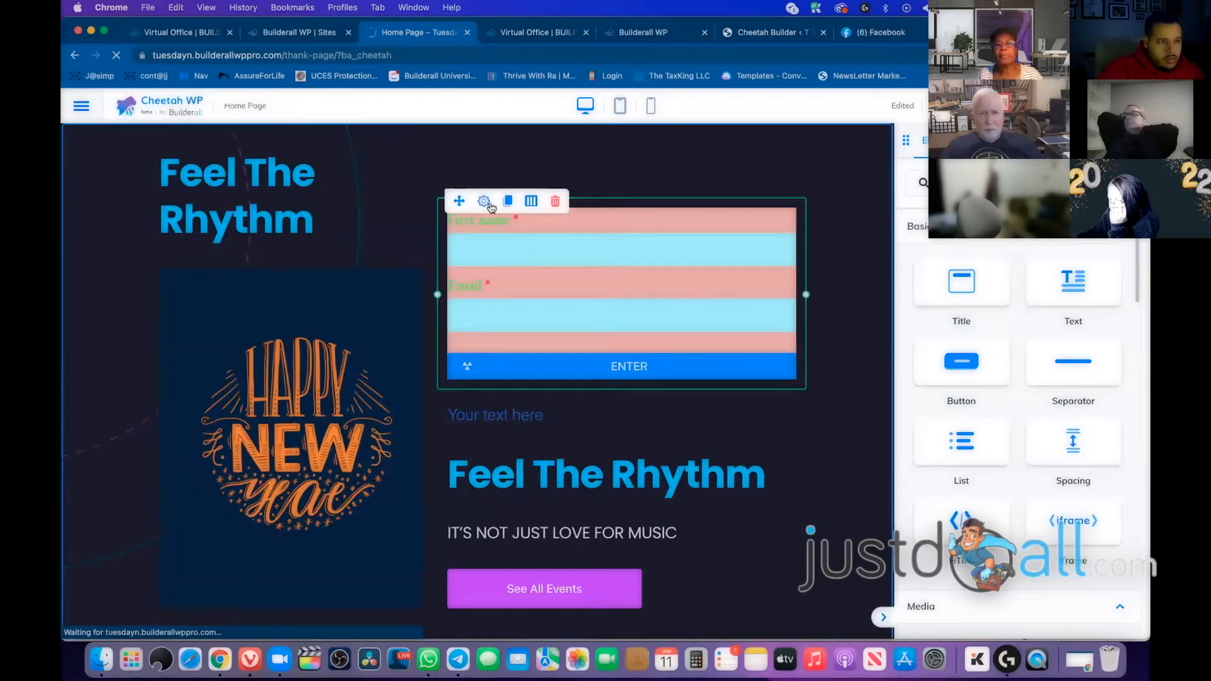
pyautogui.click(490, 205)
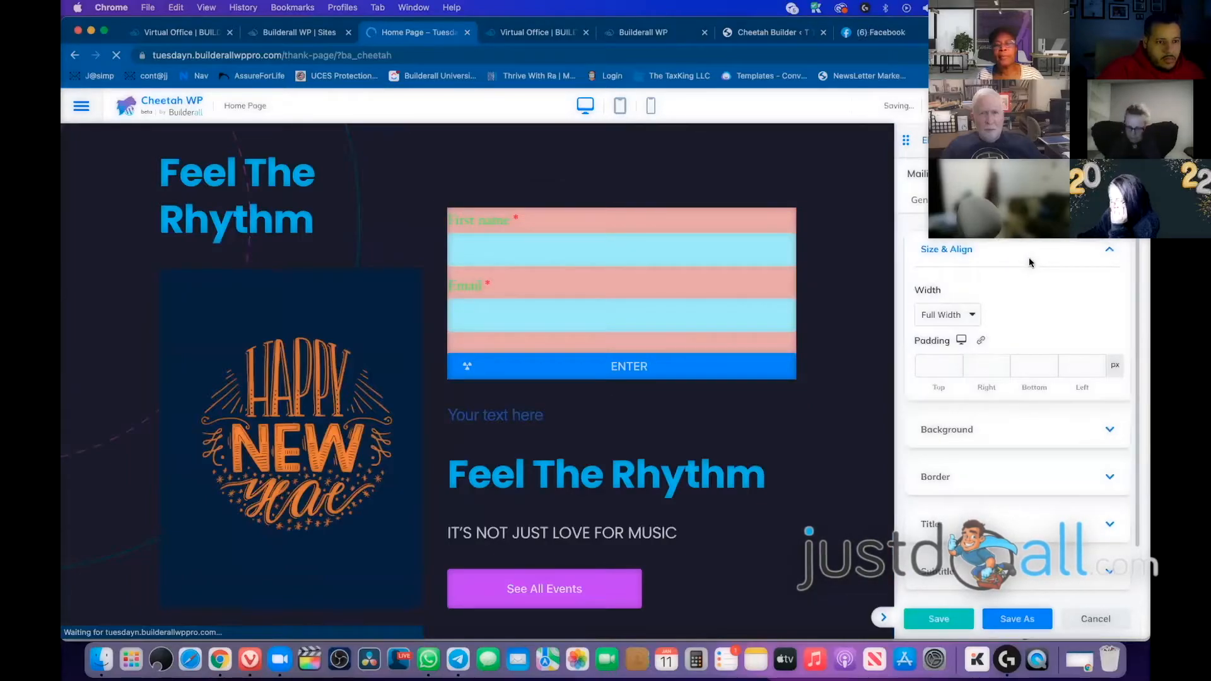
# Review the form's Mailingboss list in General and its Style tab sections
pyautogui.scroll(-1, 1028, 259)
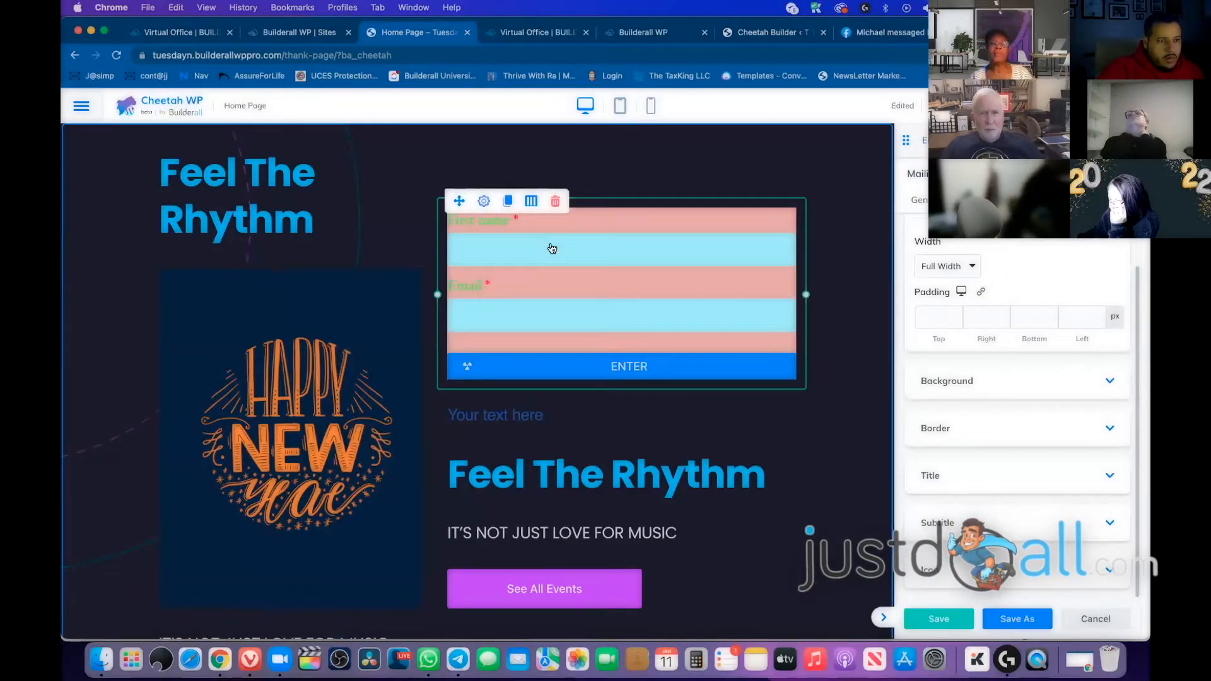
pyautogui.click(919, 200)
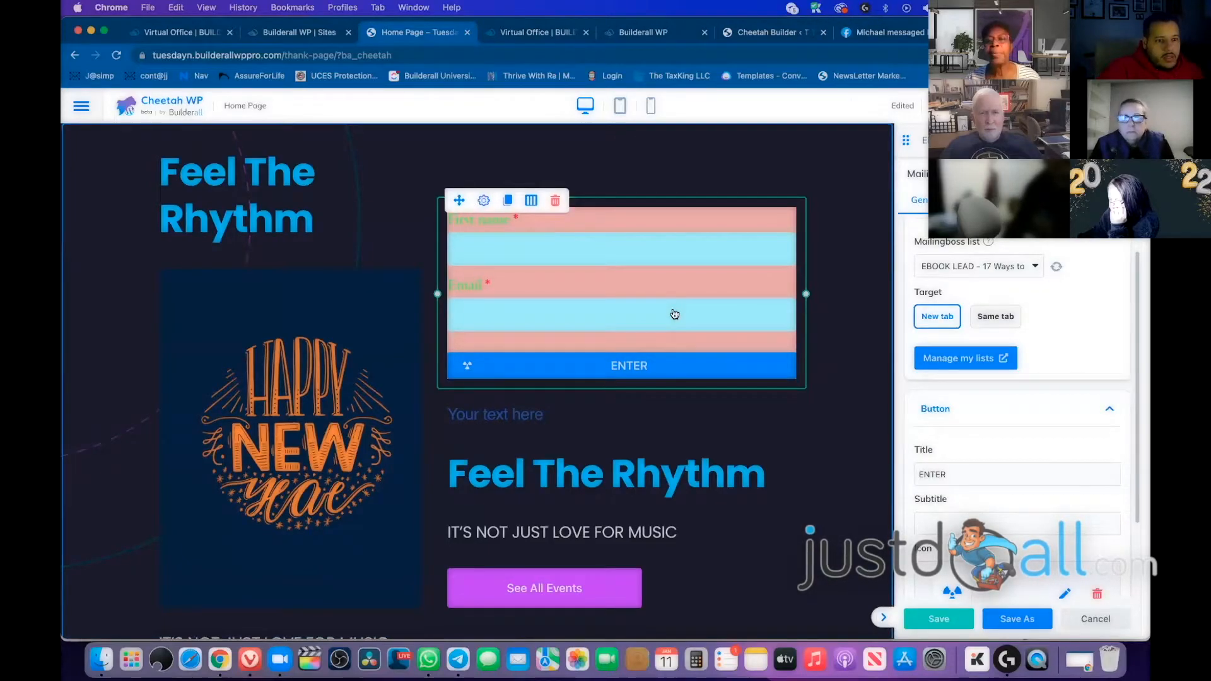
pyautogui.scroll(-1, 674, 314)
pyautogui.scroll(-3, 1032, 391)
pyautogui.scroll(3, 1032, 396)
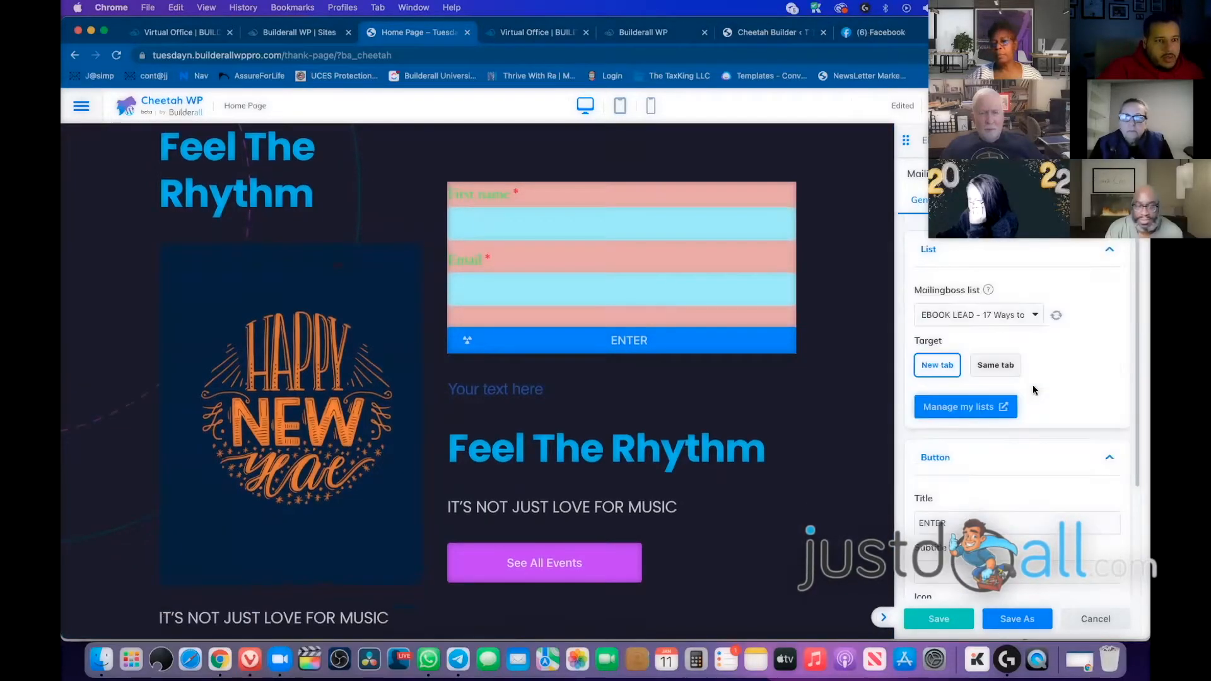
pyautogui.click(982, 200)
pyautogui.scroll(-10, 1023, 308)
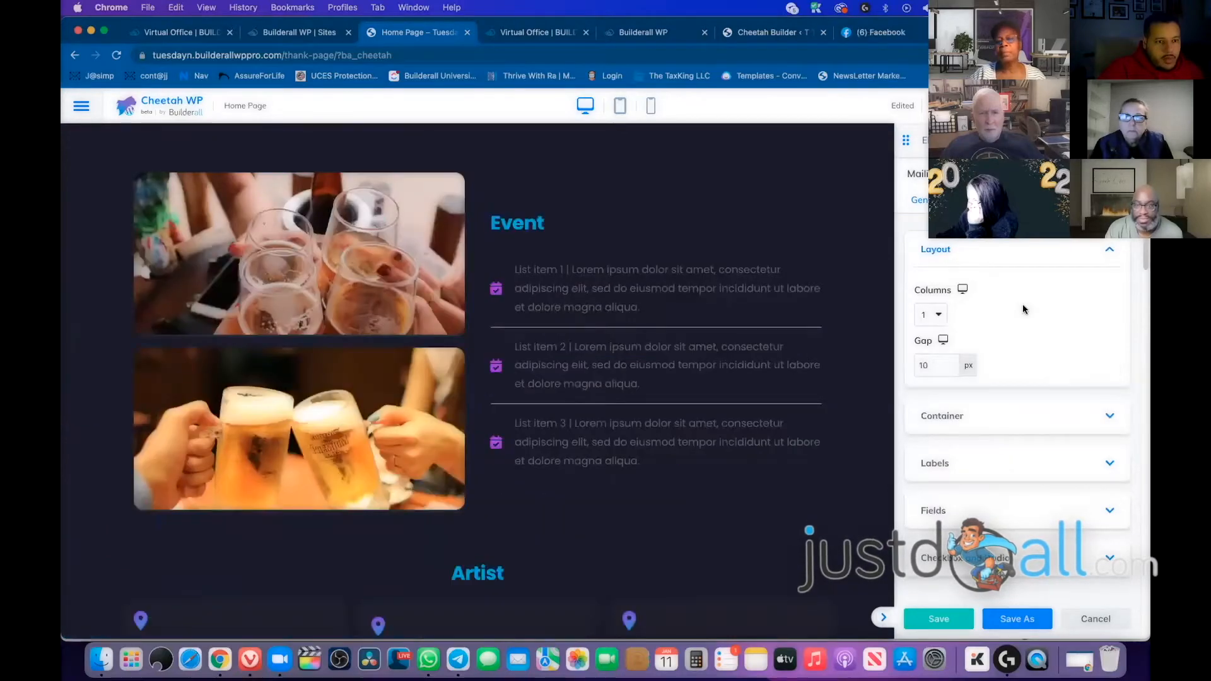
pyautogui.scroll(10, 1023, 308)
pyautogui.click(964, 567)
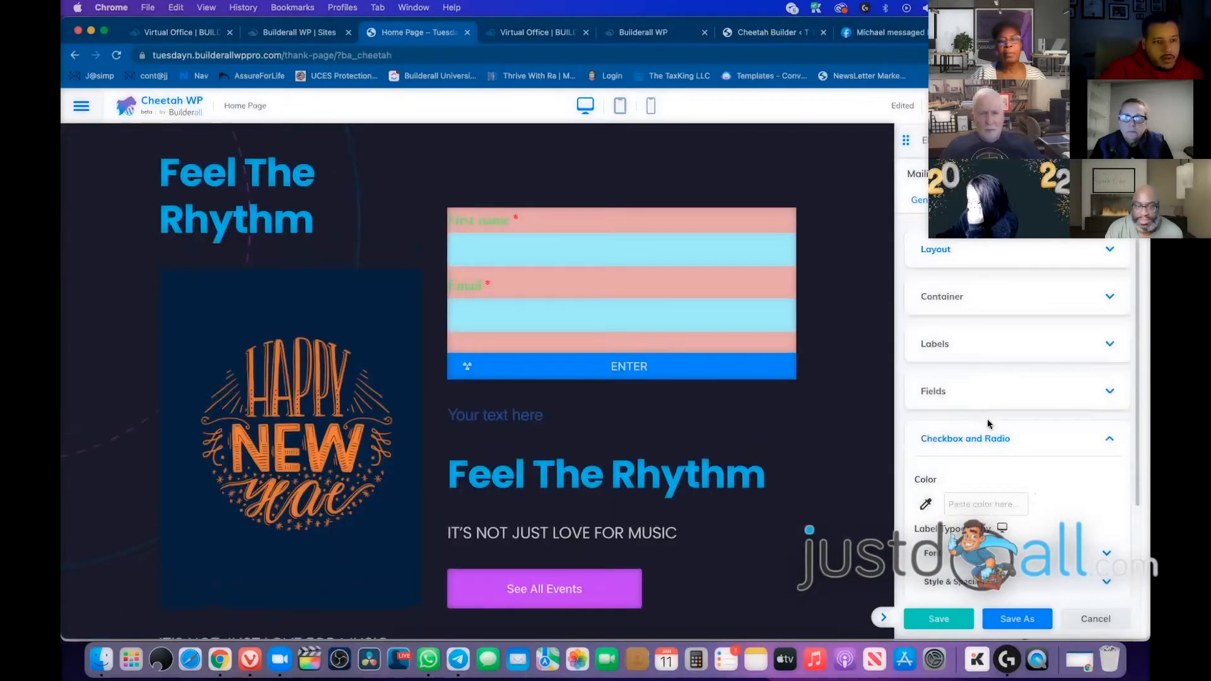
pyautogui.click(993, 438)
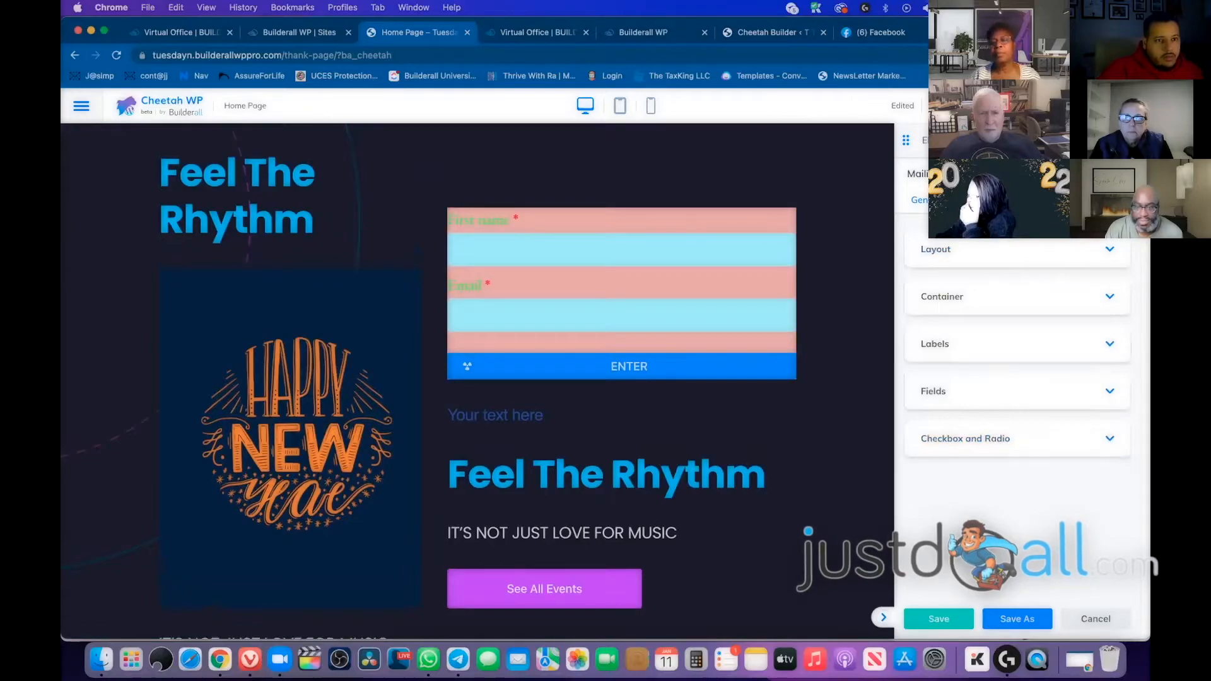
# Check the form's Layout and Advanced settings, then switch to the Builderall Virtual Office
pyautogui.click(1058, 261)
pyautogui.scroll(-1, 1035, 294)
pyautogui.scroll(1, 1032, 293)
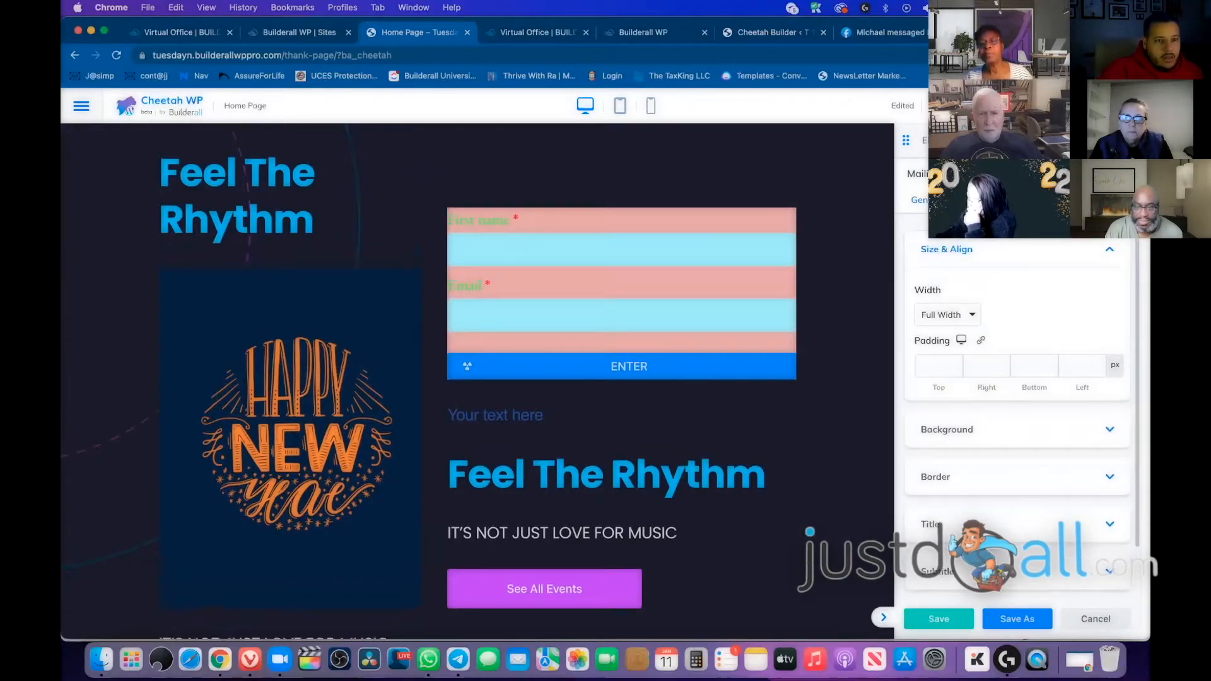
pyautogui.click(1009, 200)
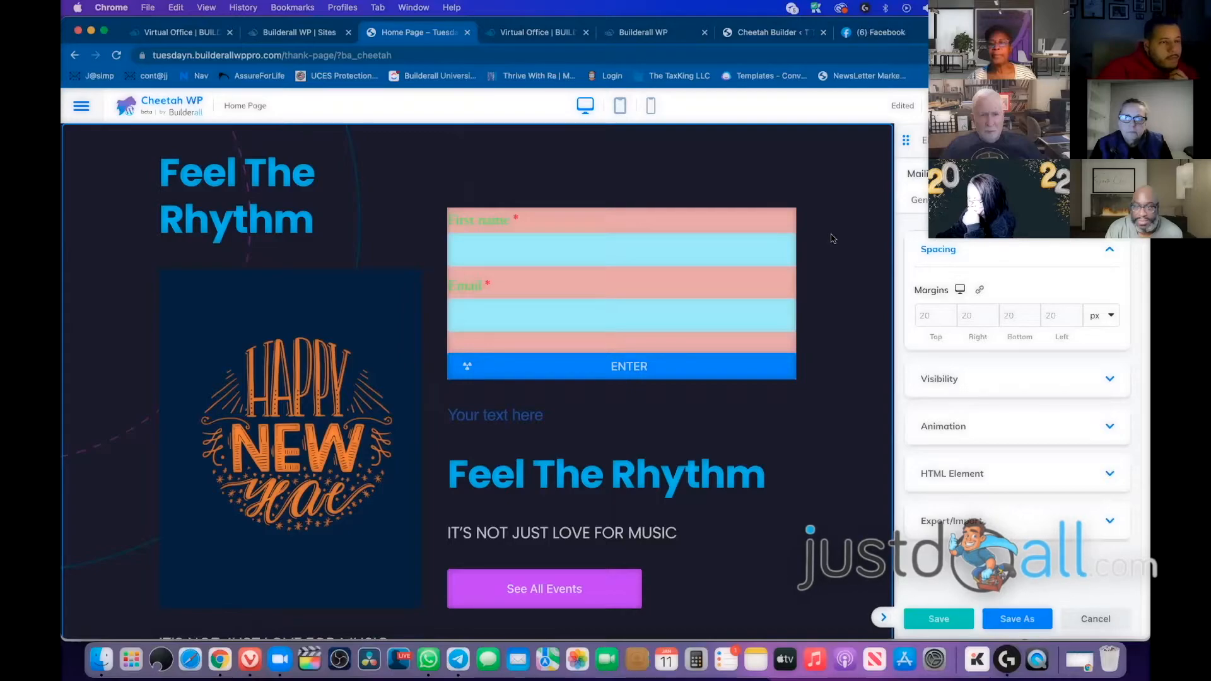
pyautogui.click(492, 253)
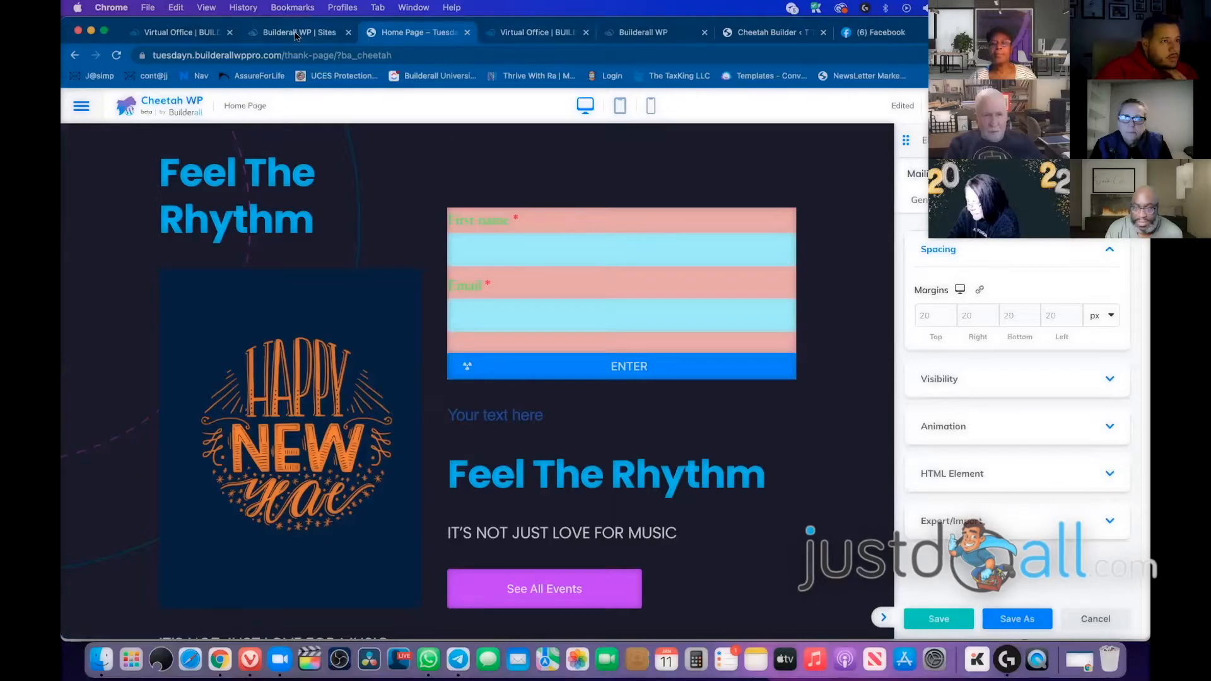
pyautogui.click(193, 36)
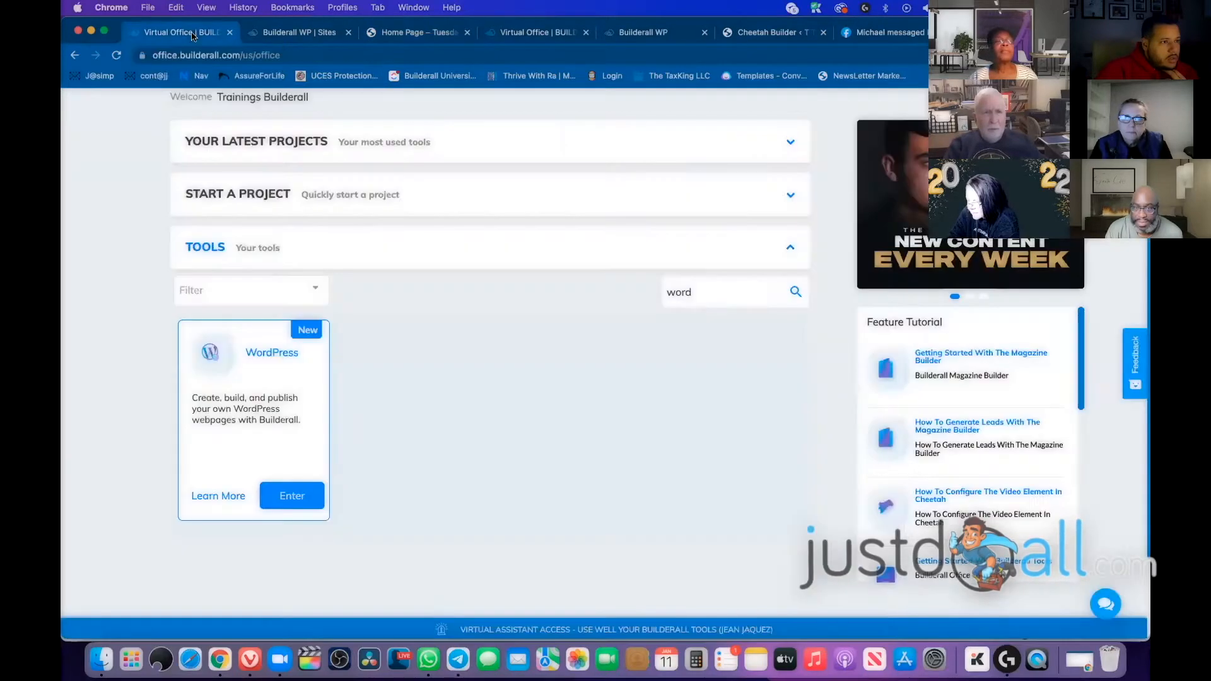
# Open the Tuesday Night Training site's WordPress admin, then return to the live Home Page
pyautogui.click(414, 34)
pyautogui.click(290, 35)
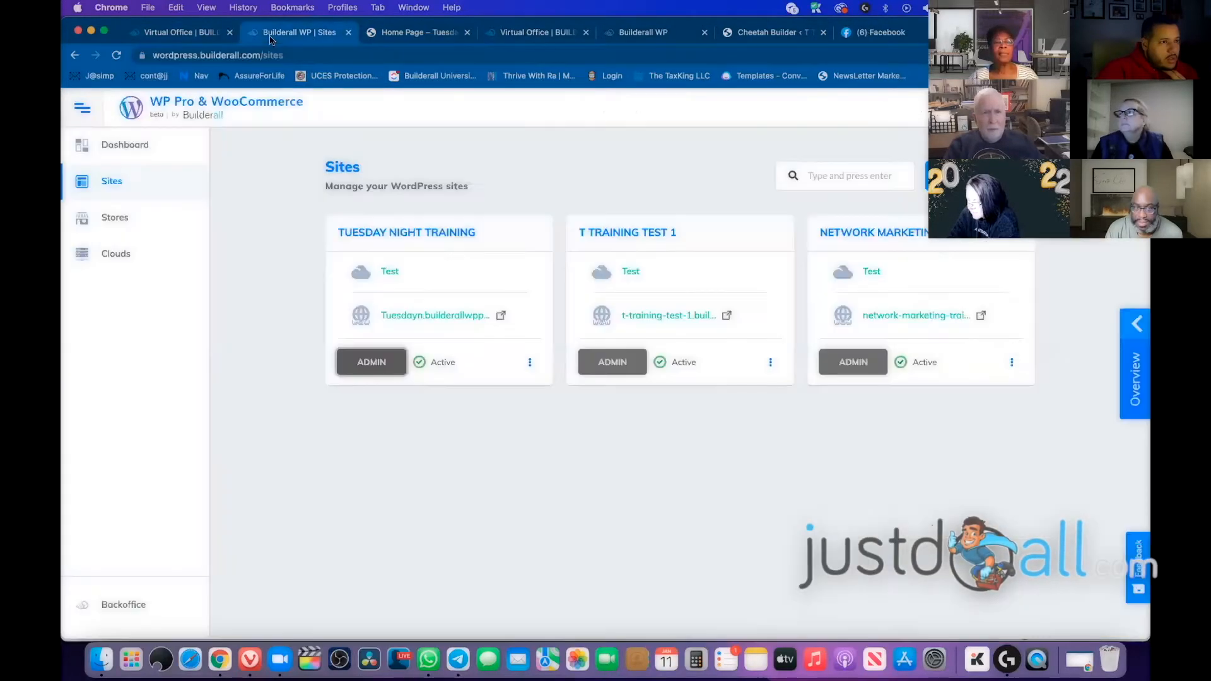
pyautogui.click(178, 35)
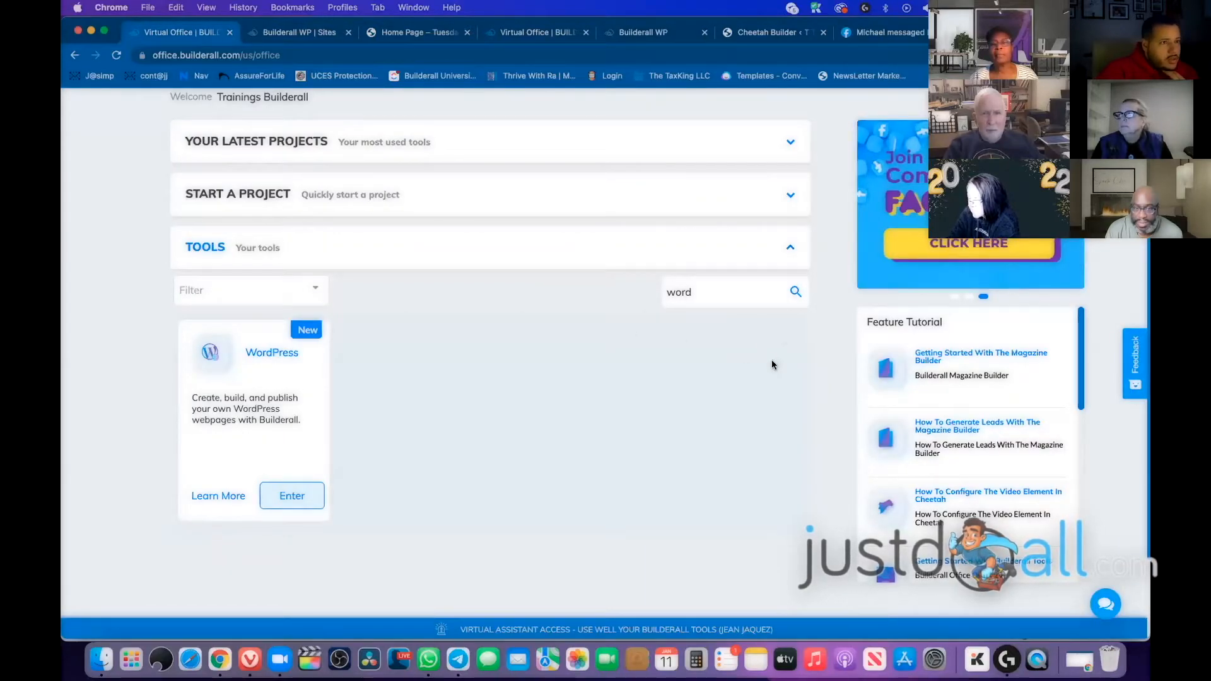
pyautogui.click(428, 34)
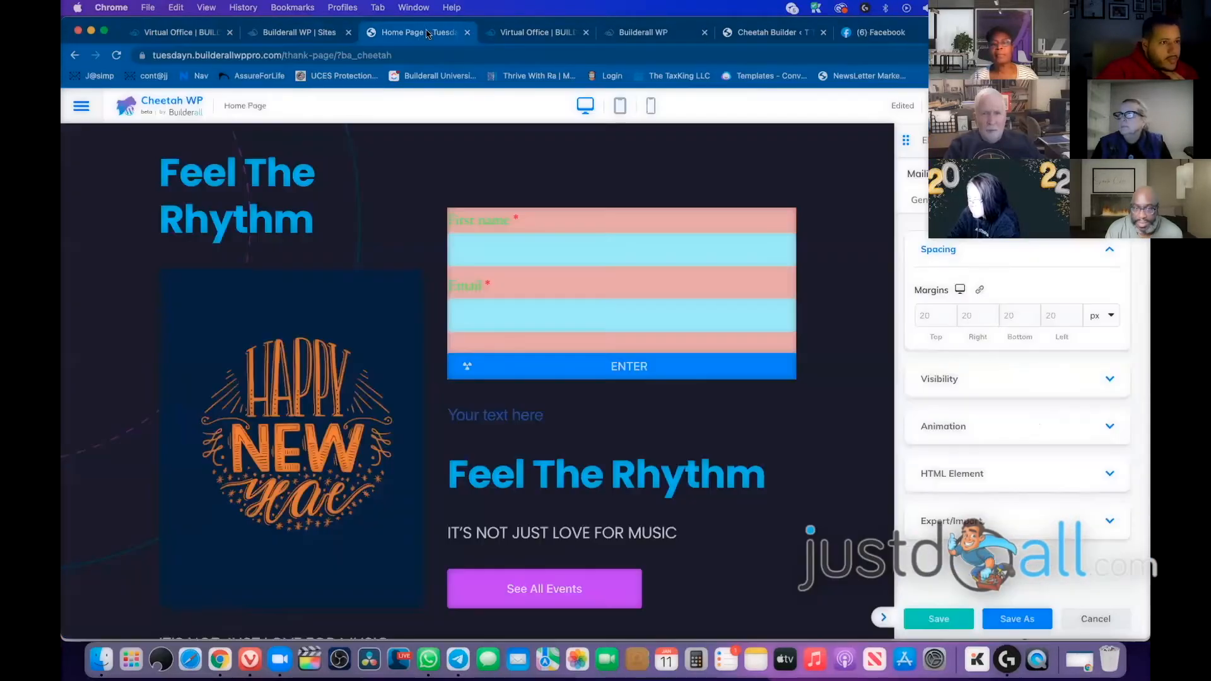
pyautogui.click(317, 39)
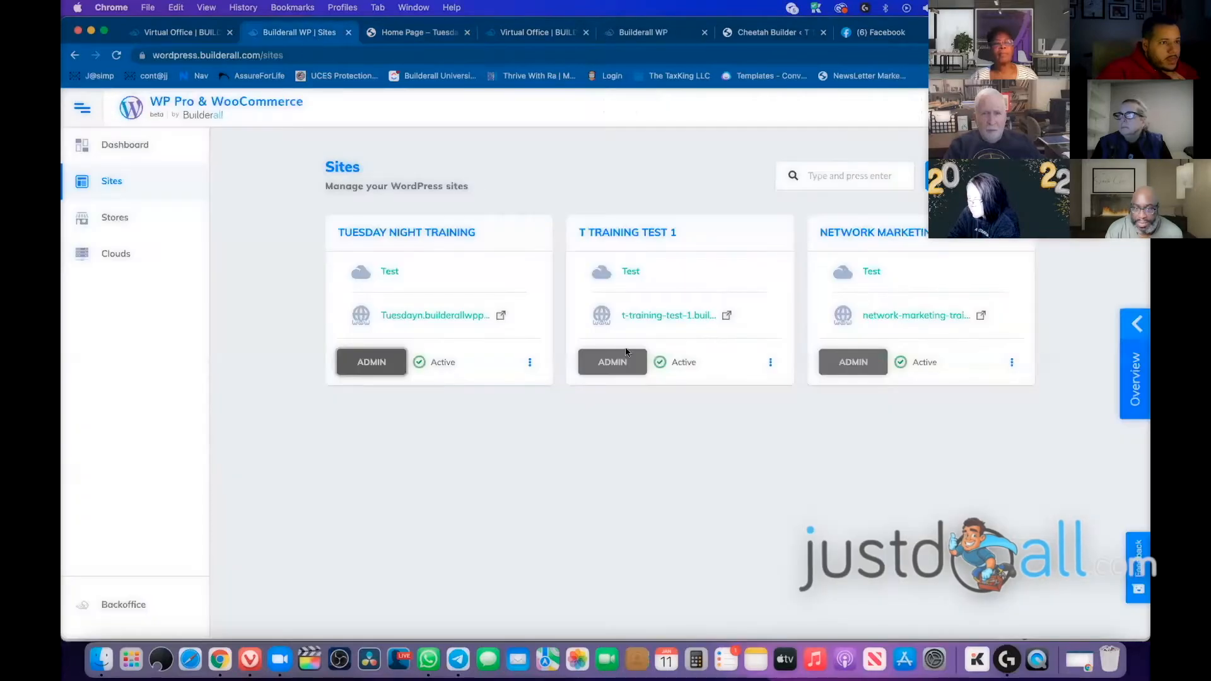
pyautogui.click(372, 363)
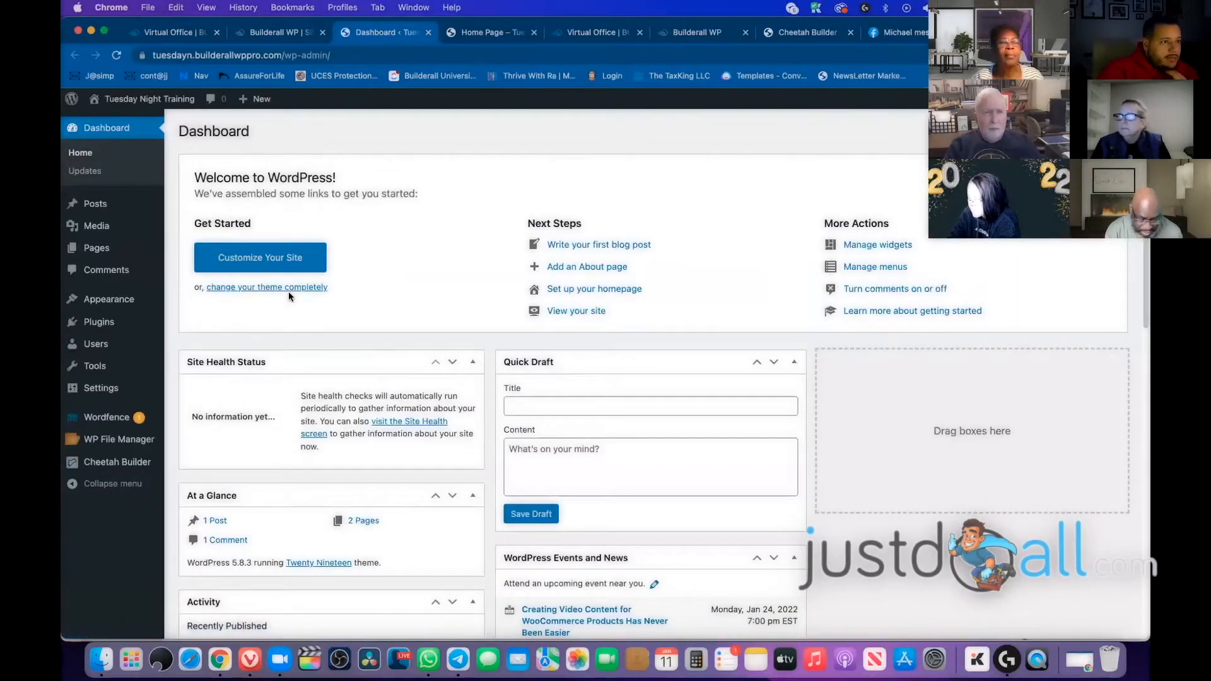
pyautogui.click(284, 33)
pyautogui.click(488, 33)
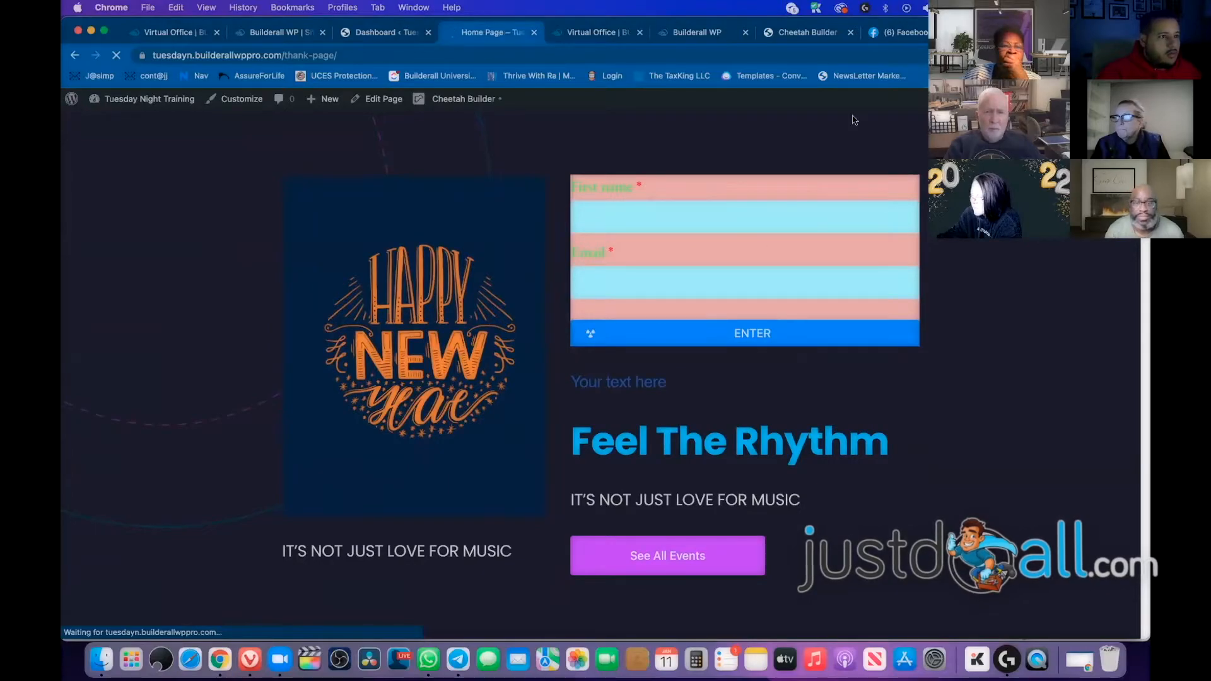
# Open the Home Page's View link from the Pages list in an incognito window
pyautogui.moveTo(72, 99)
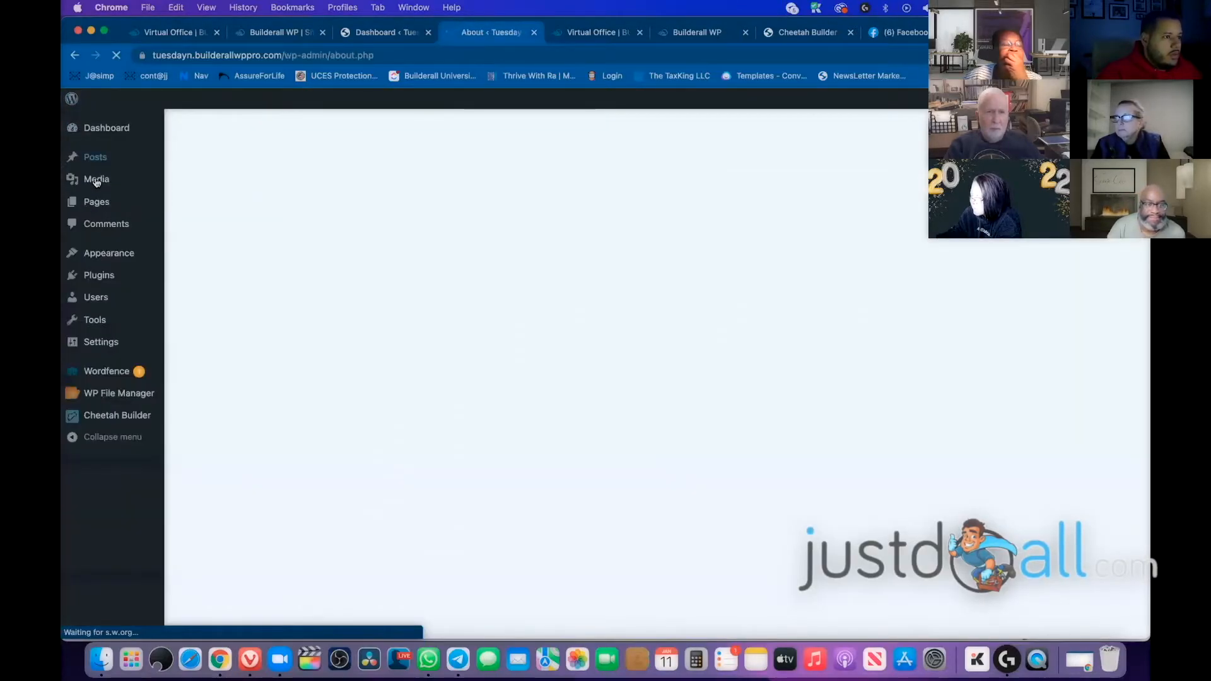
pyautogui.moveTo(98, 205)
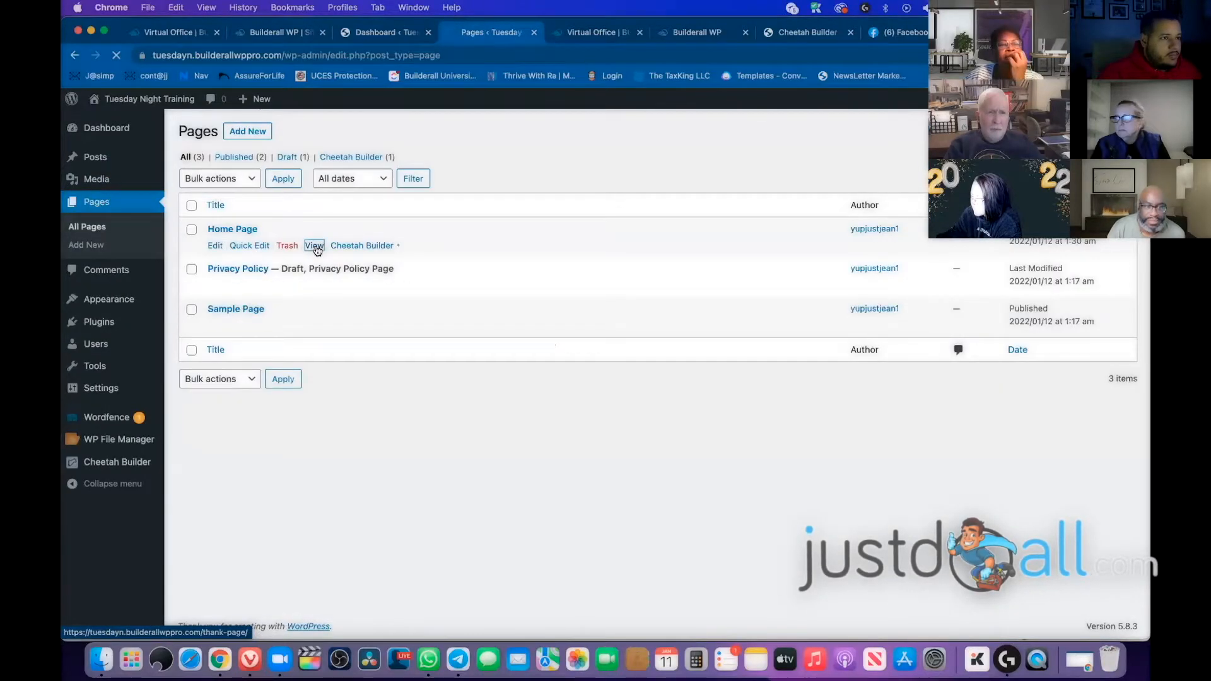
pyautogui.rightClick(318, 251)
pyautogui.click(388, 283)
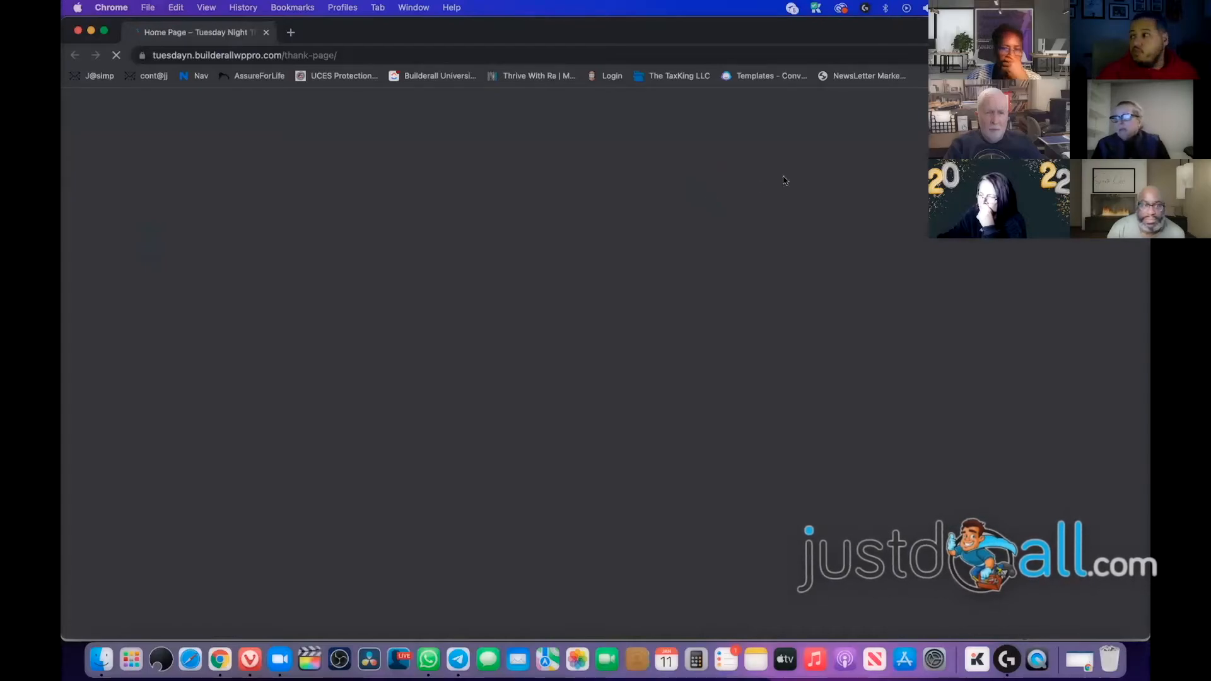
# Submit the incognito opt-in form with a test first name and e-mail address
pyautogui.scroll(-10, 627, 233)
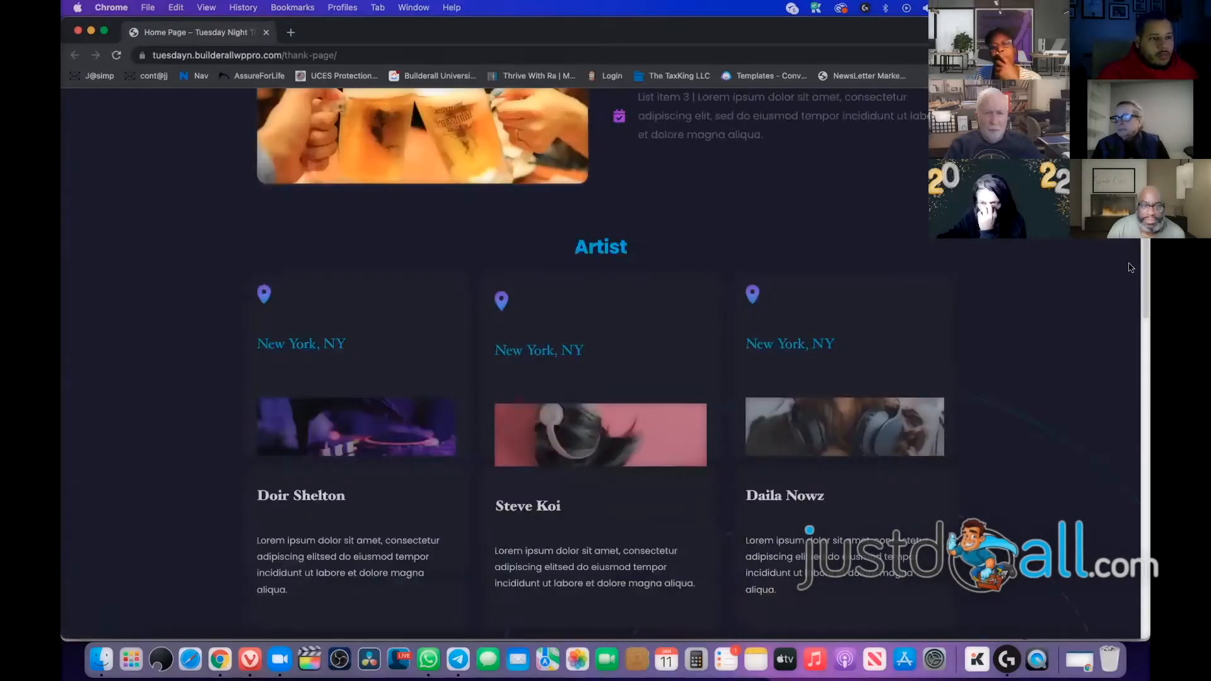
pyautogui.scroll(-10, 983, 273)
pyautogui.scroll(-10, 983, 269)
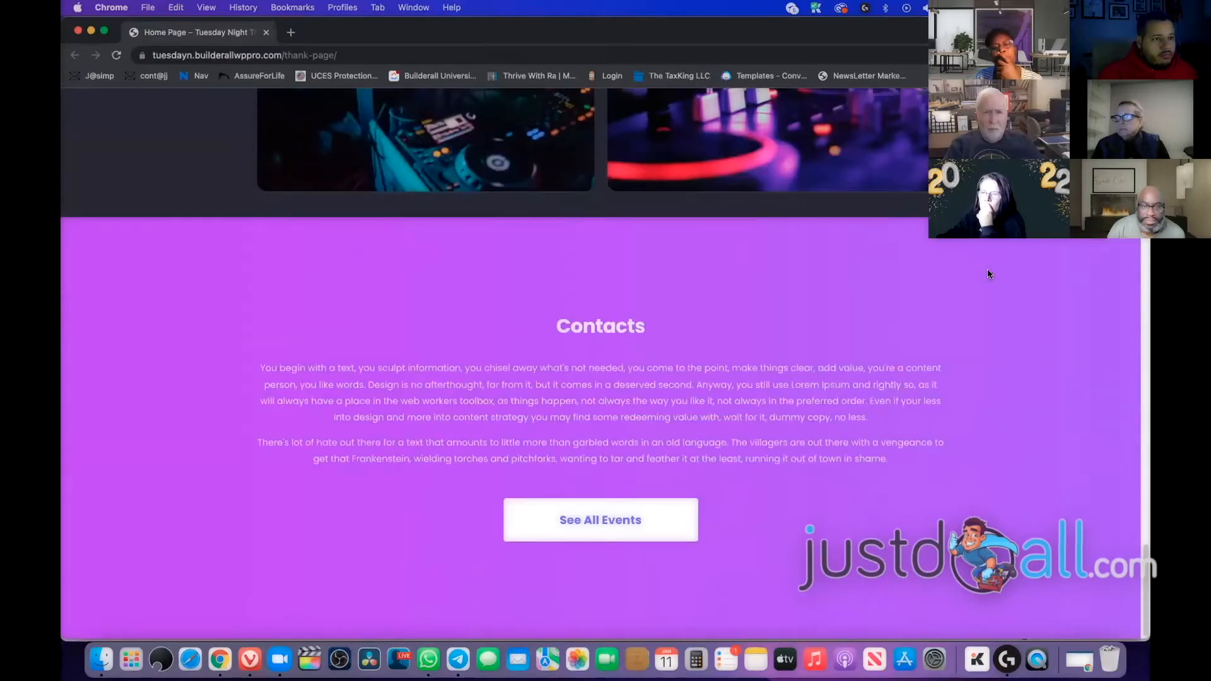
pyautogui.scroll(20, 987, 269)
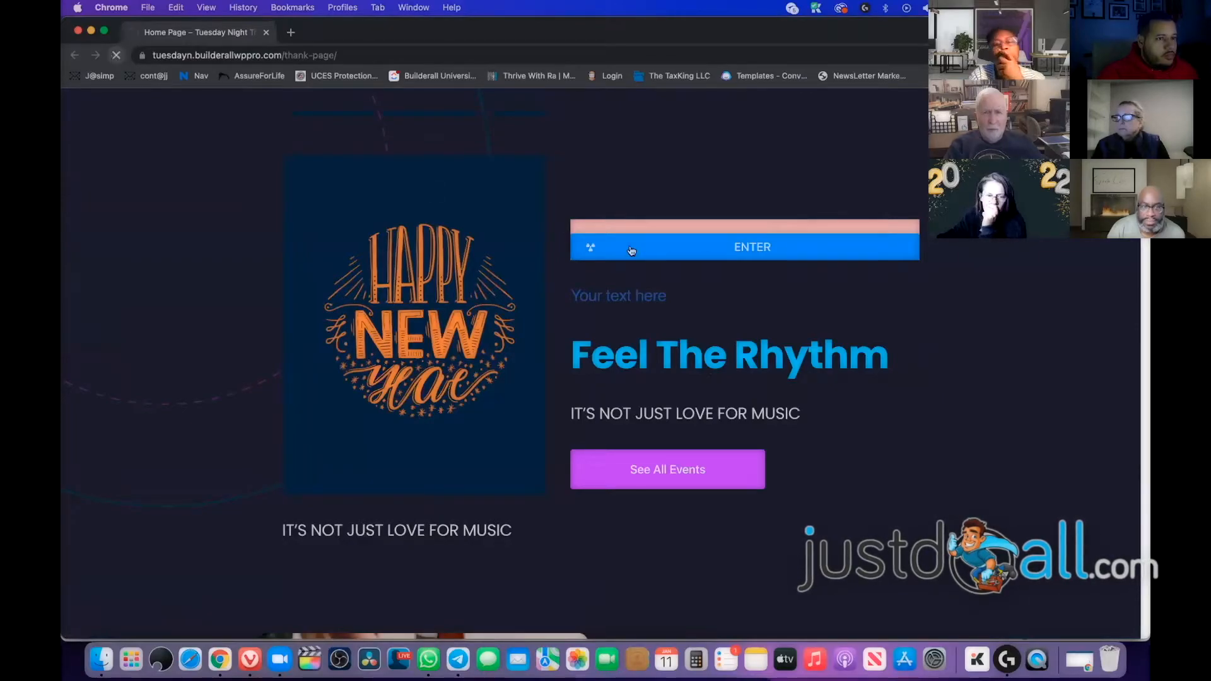
pyautogui.click(687, 191)
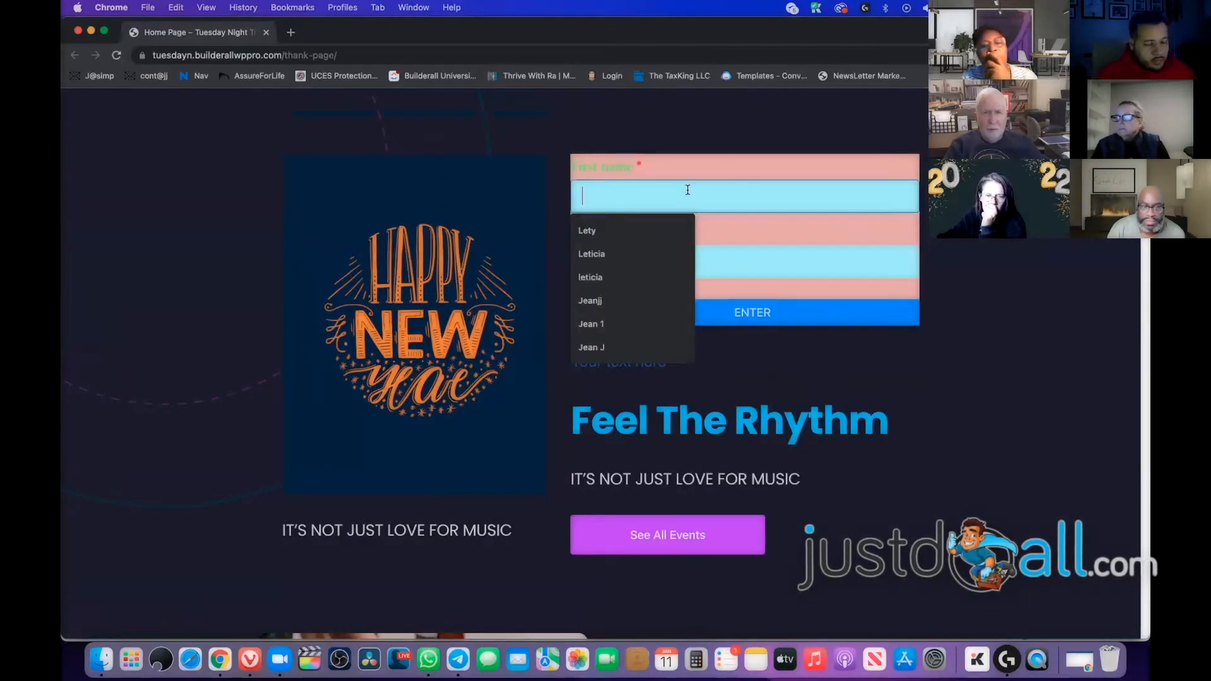
pyautogui.write('Testing jean')
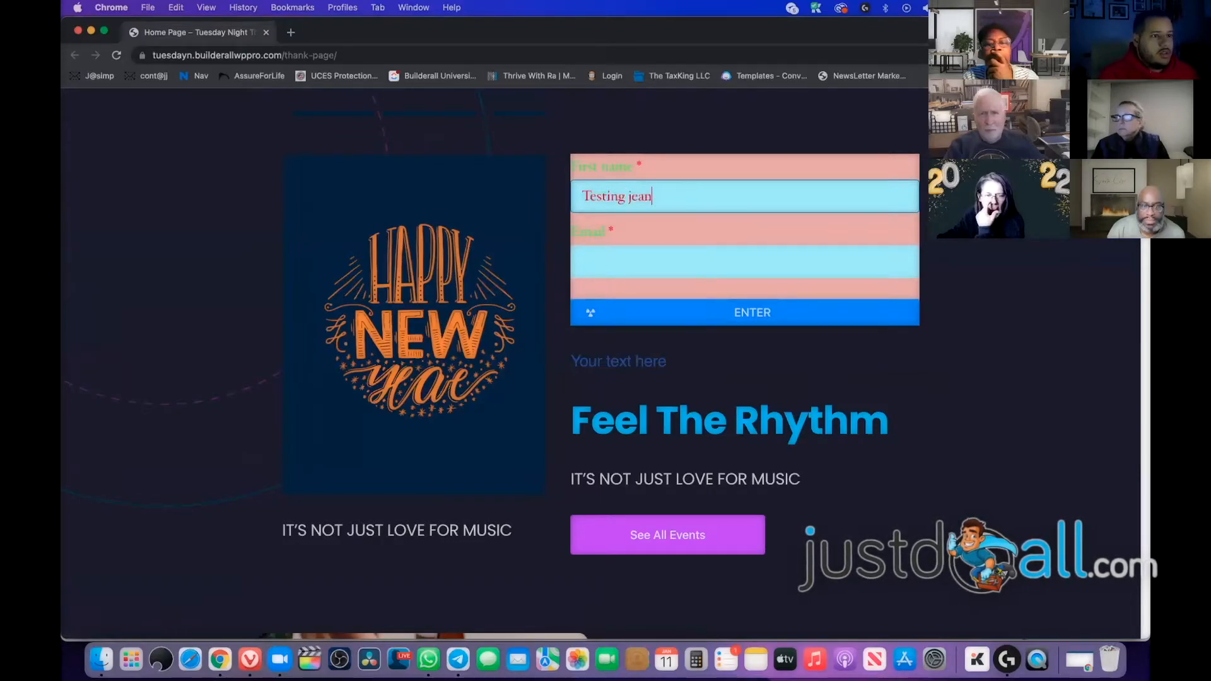
pyautogui.press('Tab')
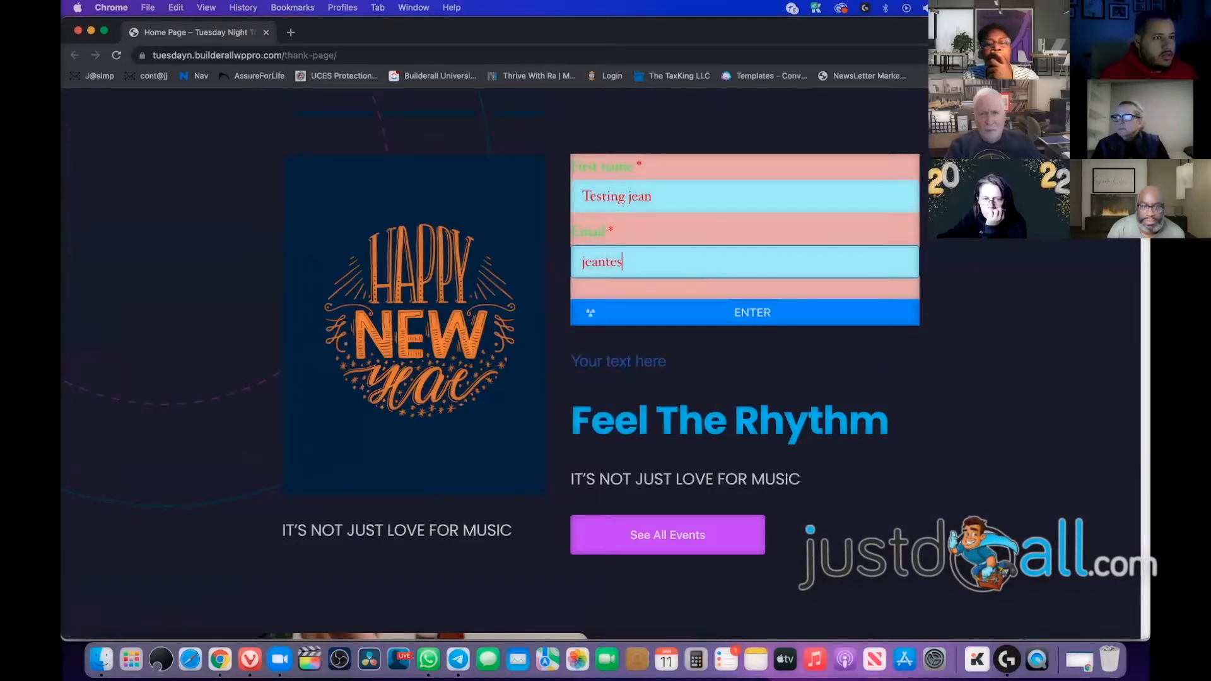
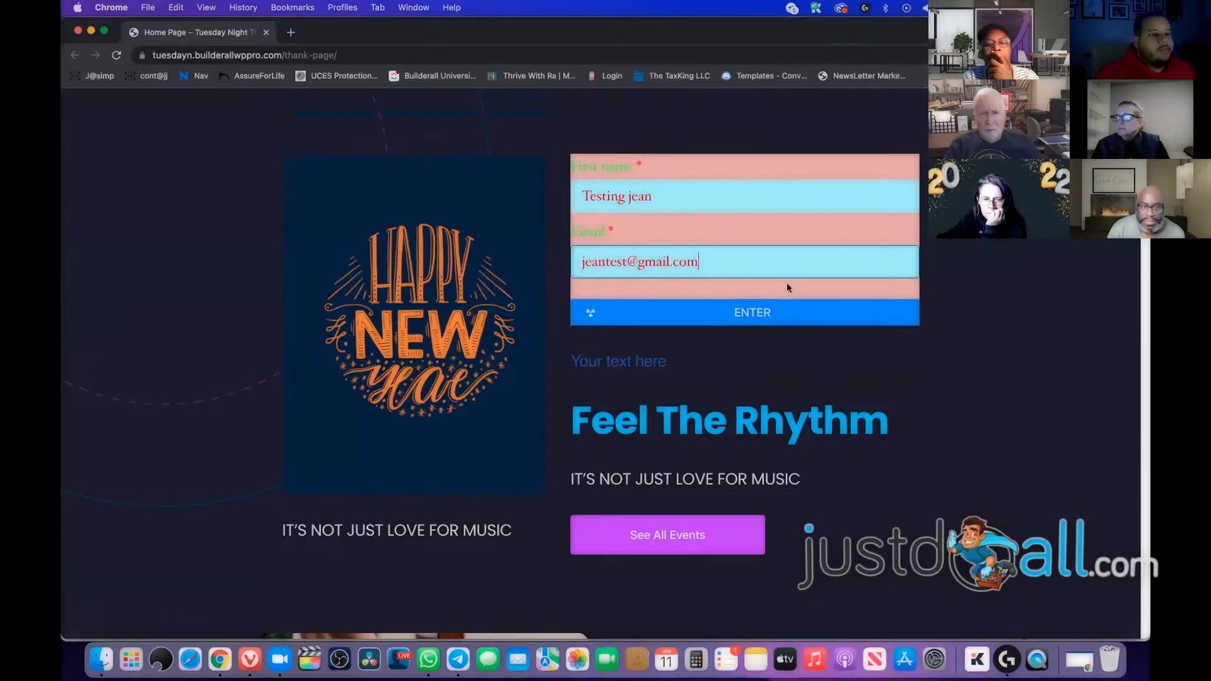
pyautogui.click(708, 314)
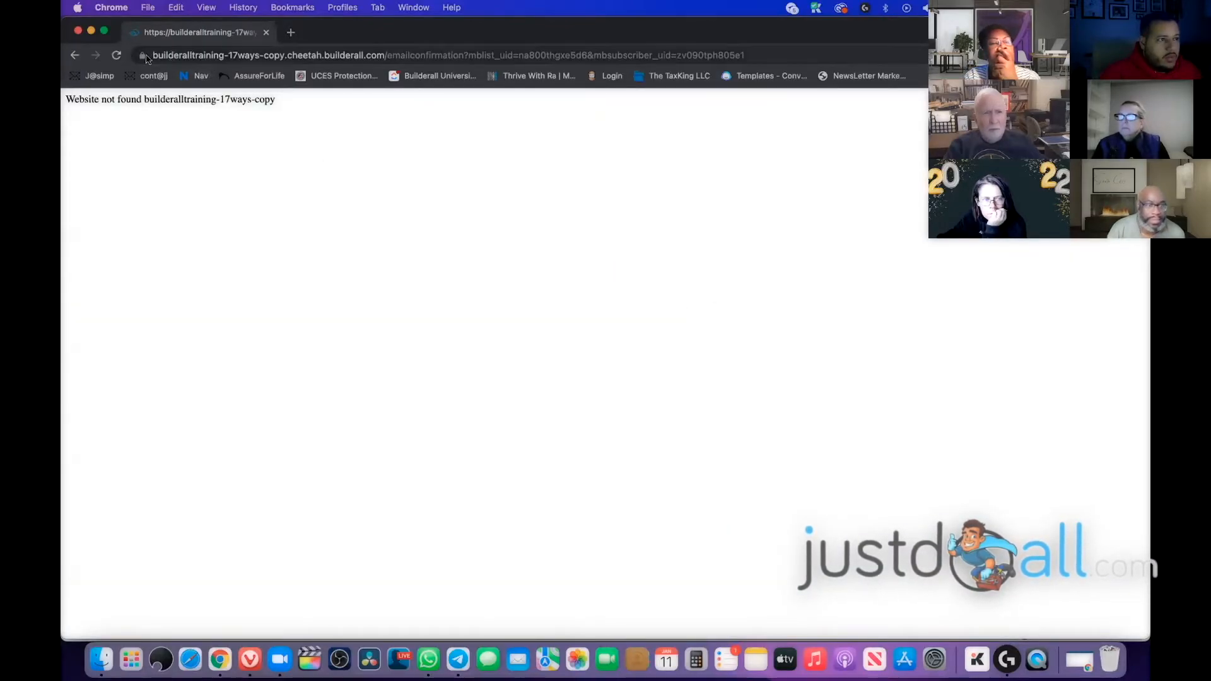
# Check the redirect address for the builderalltraining-17ways-copy site name, then close the private window
pyautogui.moveTo(151, 57); pyautogui.dragTo(627, 70)
pyautogui.click(574, 57)
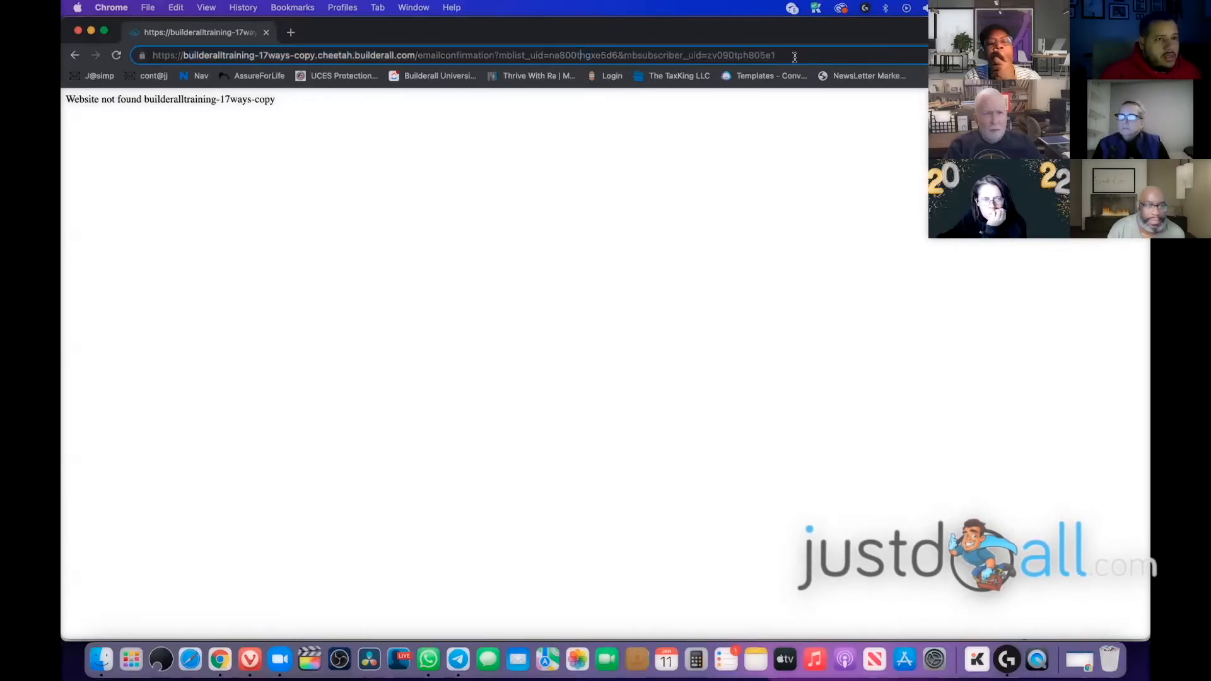
pyautogui.click(79, 31)
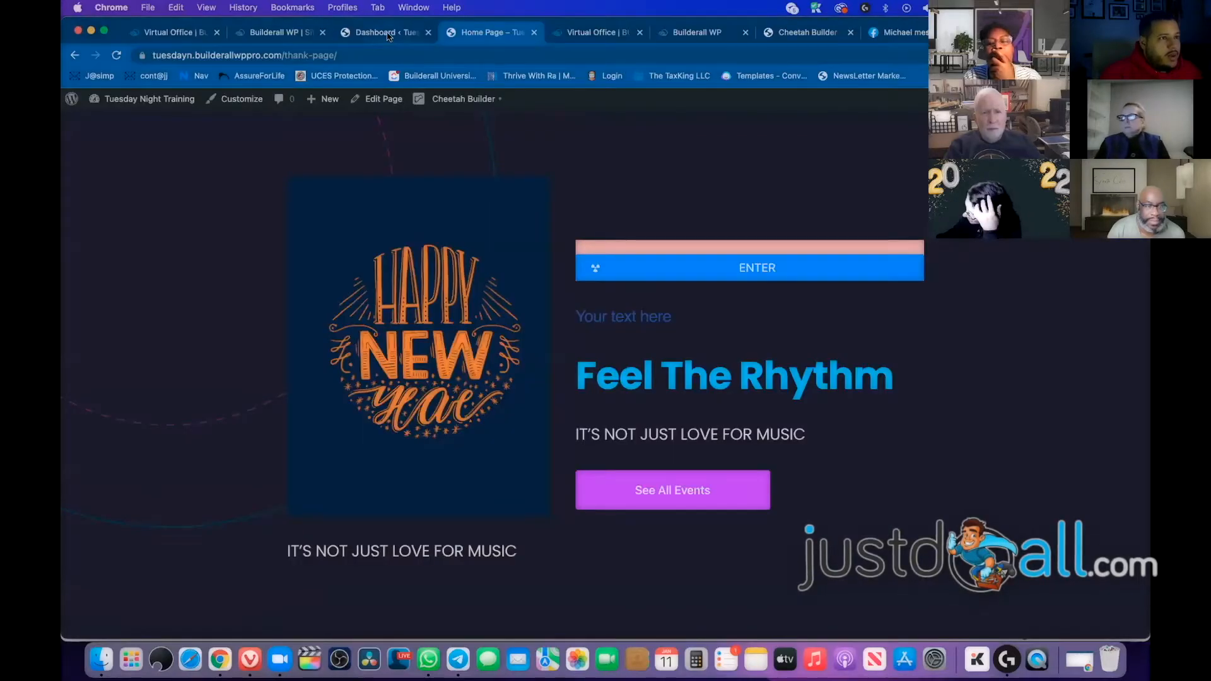
# Filter the Office tools by 'mail', launch Mailingboss, and return to the Builderall WP sites list
pyautogui.click(277, 32)
pyautogui.click(167, 32)
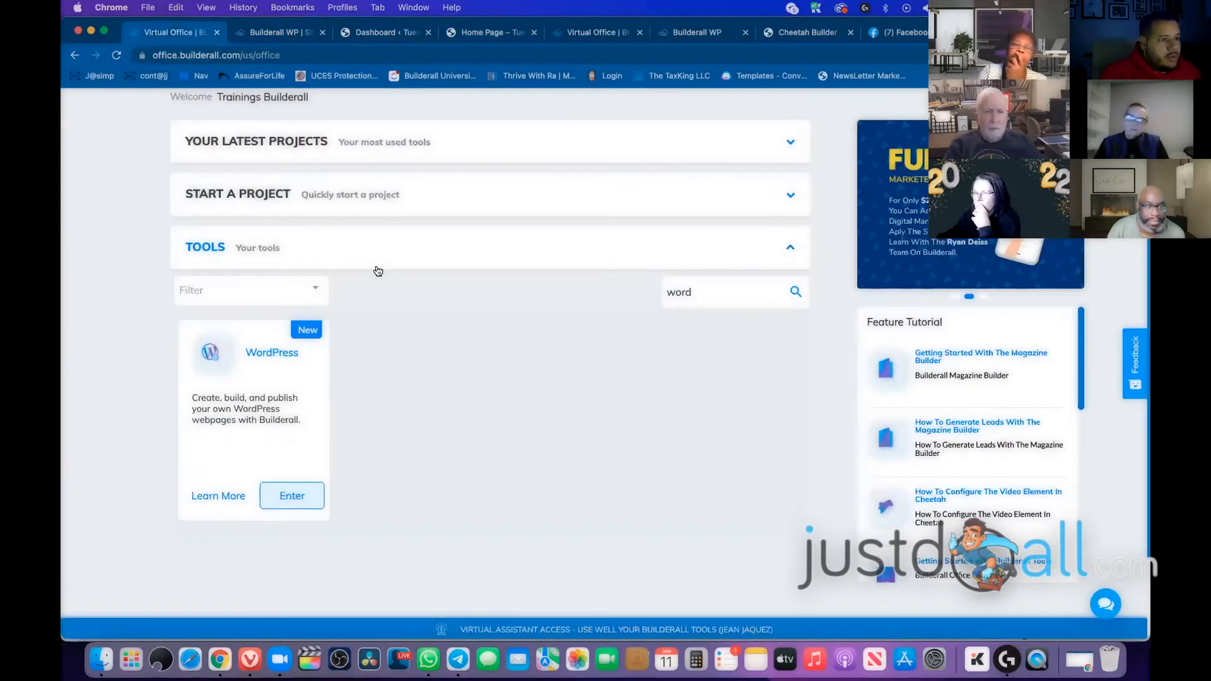
pyautogui.doubleClick(727, 290)
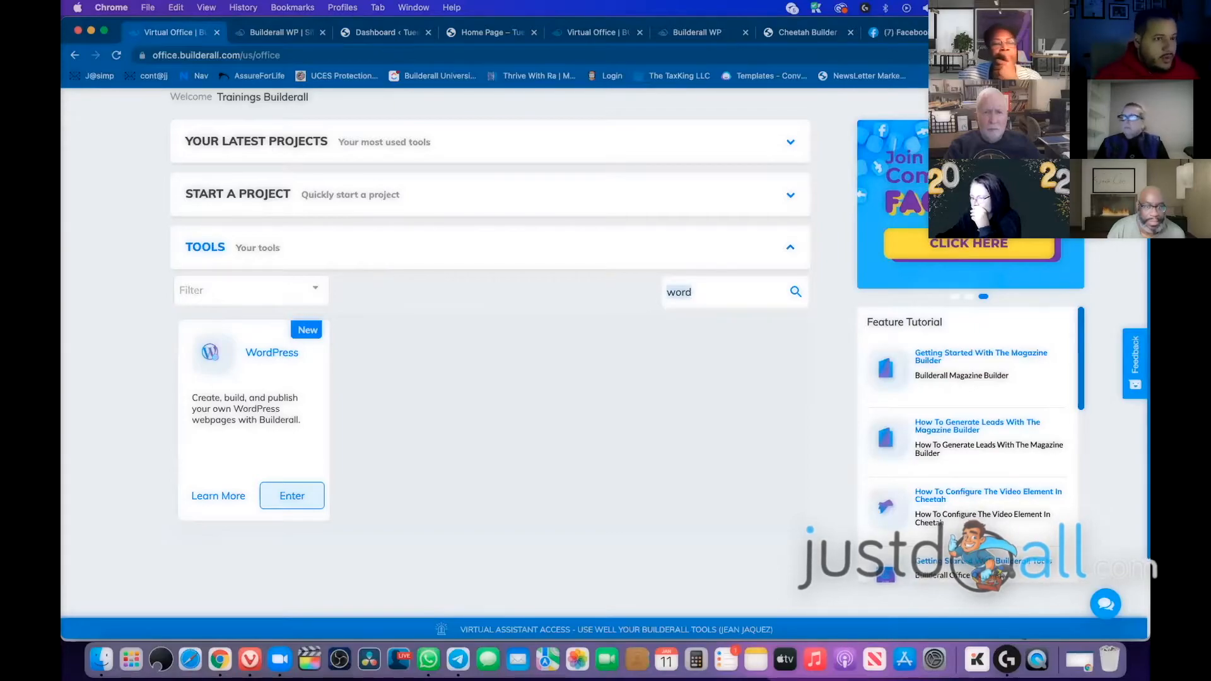
pyautogui.press('BackSpace')
pyautogui.write('e')
pyautogui.press('BackSpace')
pyautogui.write('mail')
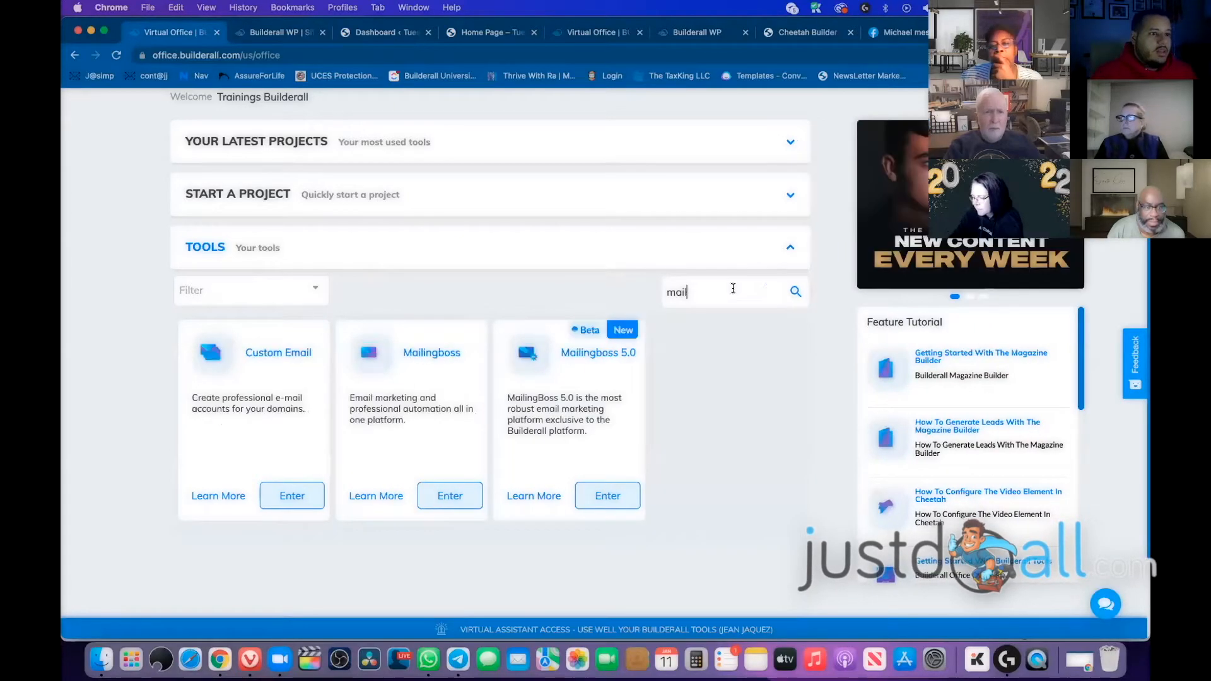
pyautogui.click(464, 493)
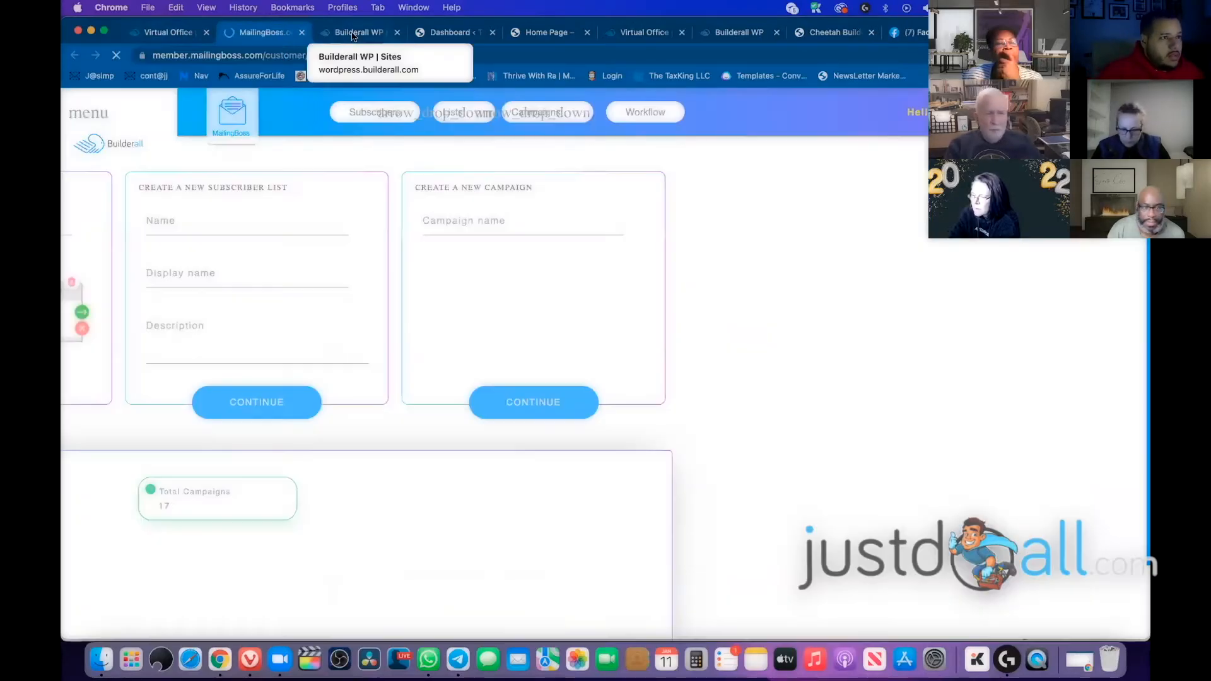
pyautogui.click(358, 33)
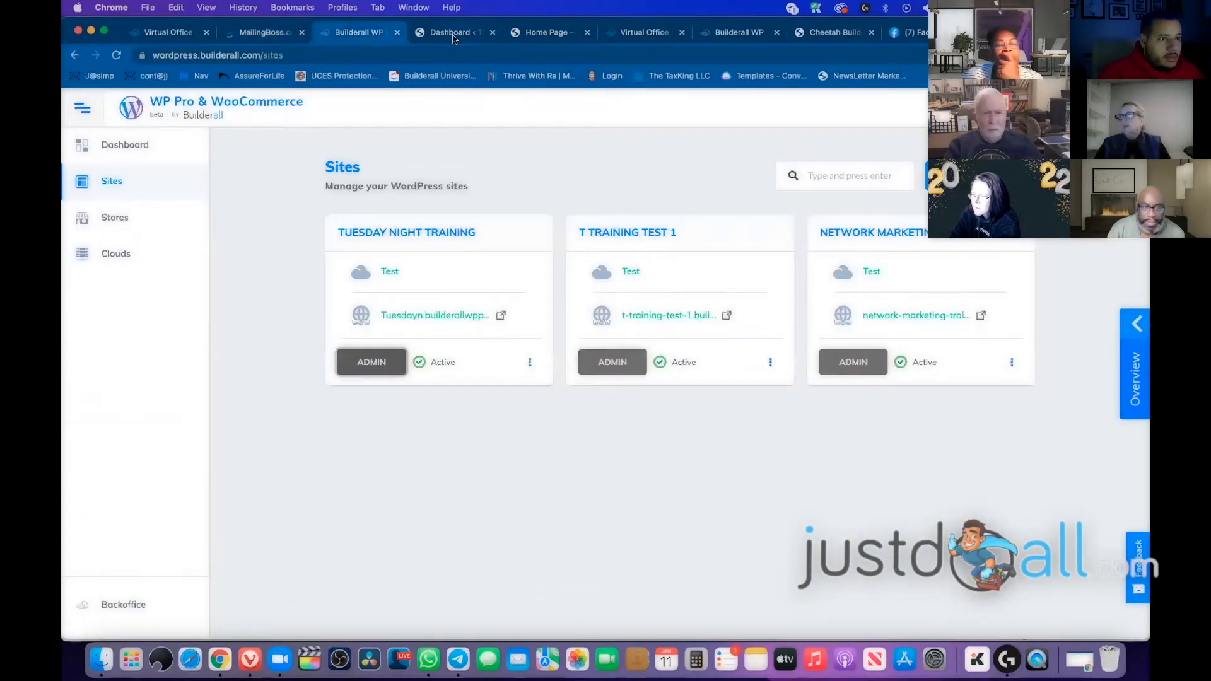
# Open the Home Page from the WordPress Pages list in Cheetah Builder and select its opt-in form
pyautogui.click(453, 36)
pyautogui.click(98, 251)
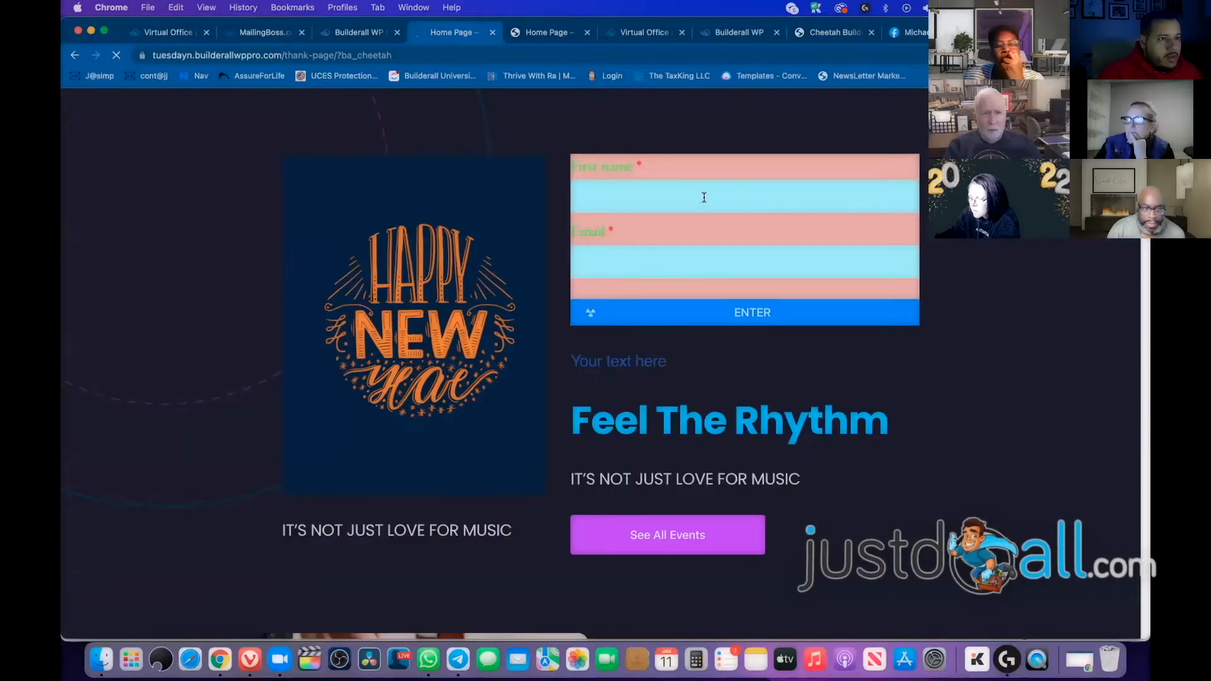
pyautogui.click(703, 195)
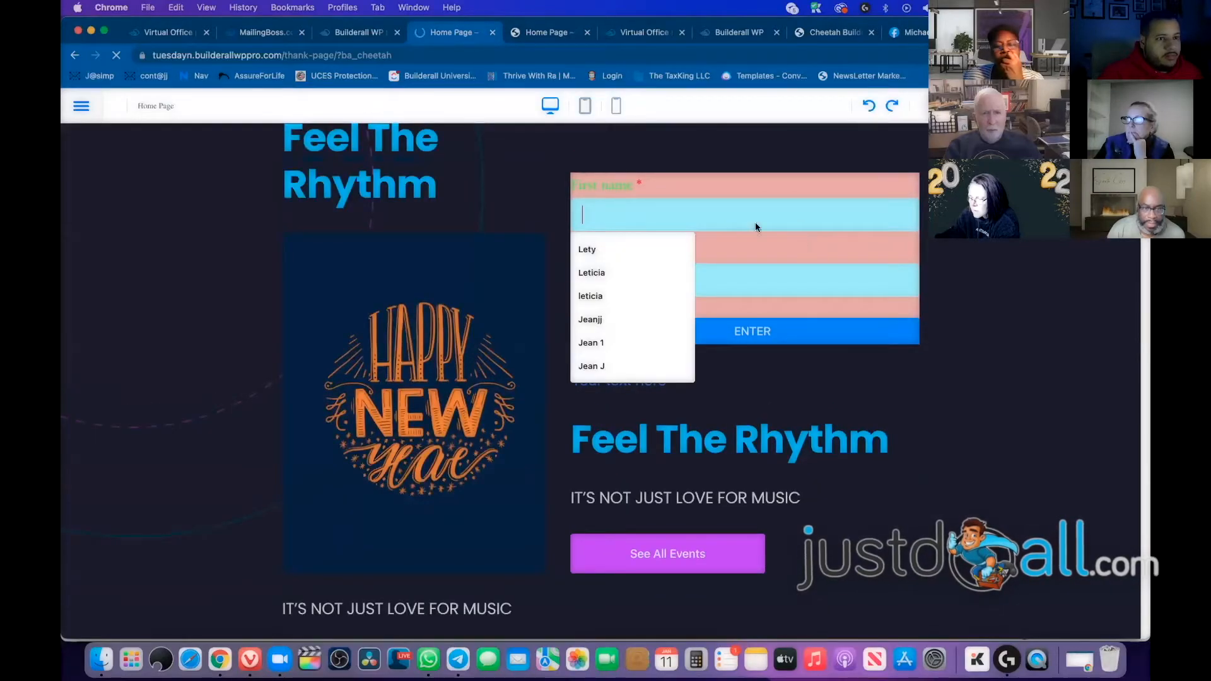
pyautogui.rightClick(771, 220)
pyautogui.click(486, 218)
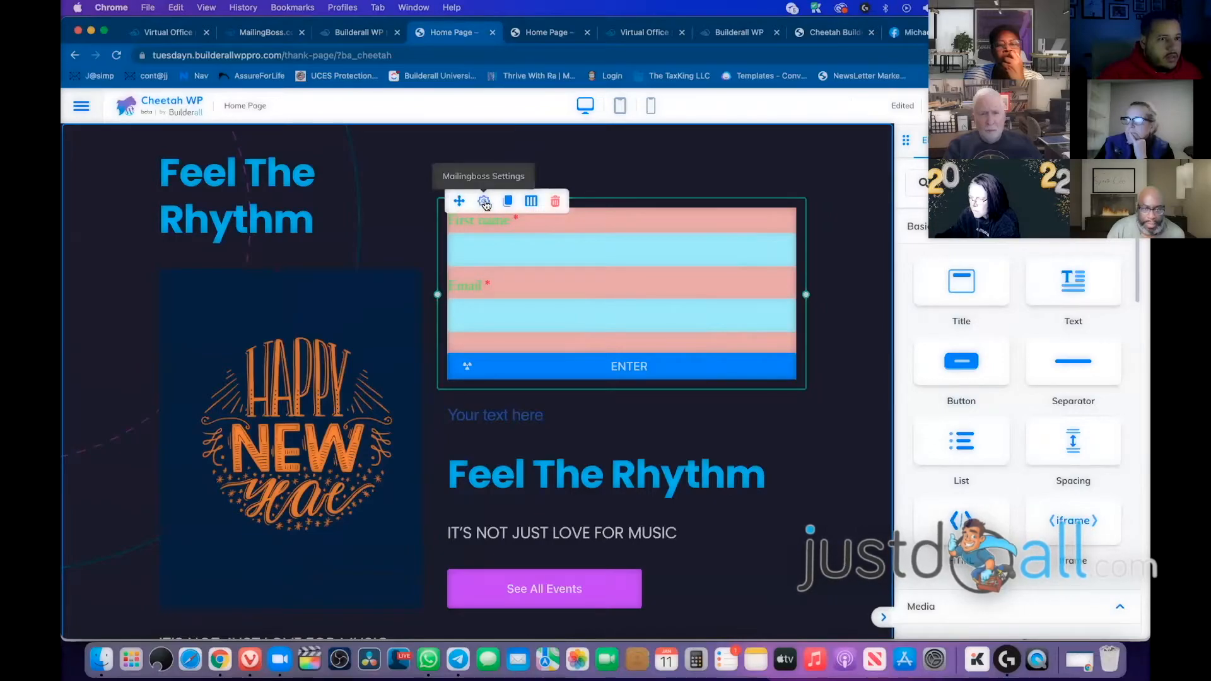
# Confirm the form's Mailingboss settings use the EBOOK LEAD - 17 Ways list, then switch to Mailingboss
pyautogui.click(484, 202)
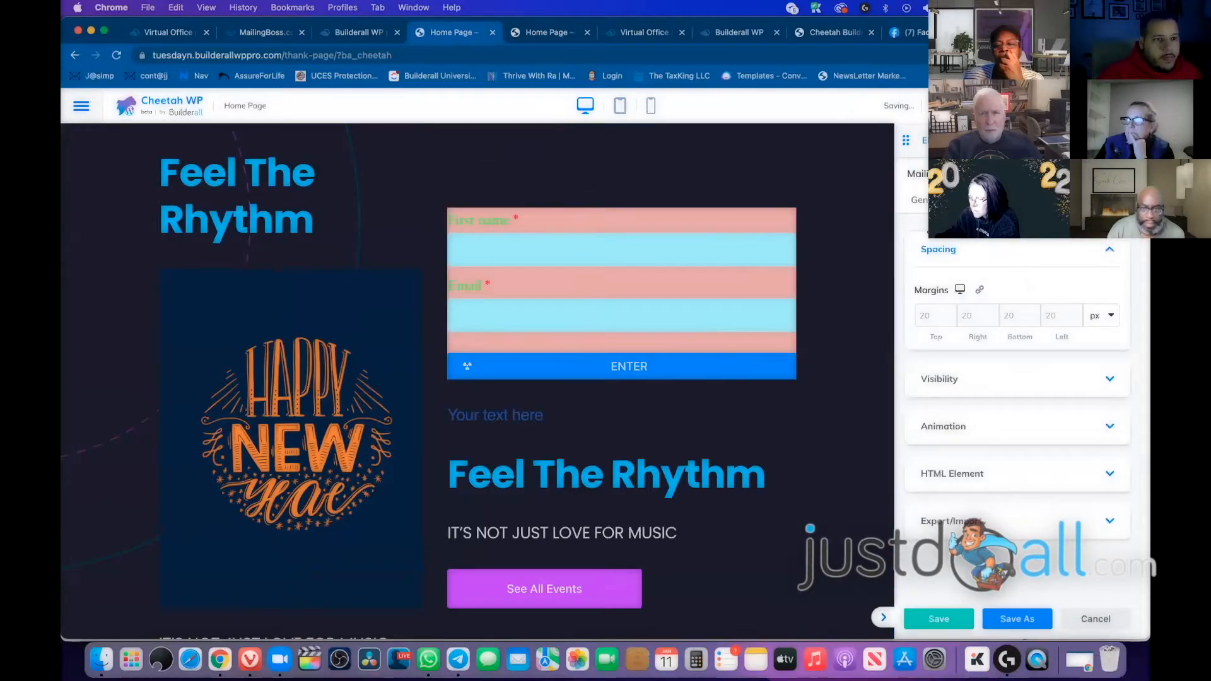
pyautogui.click(922, 204)
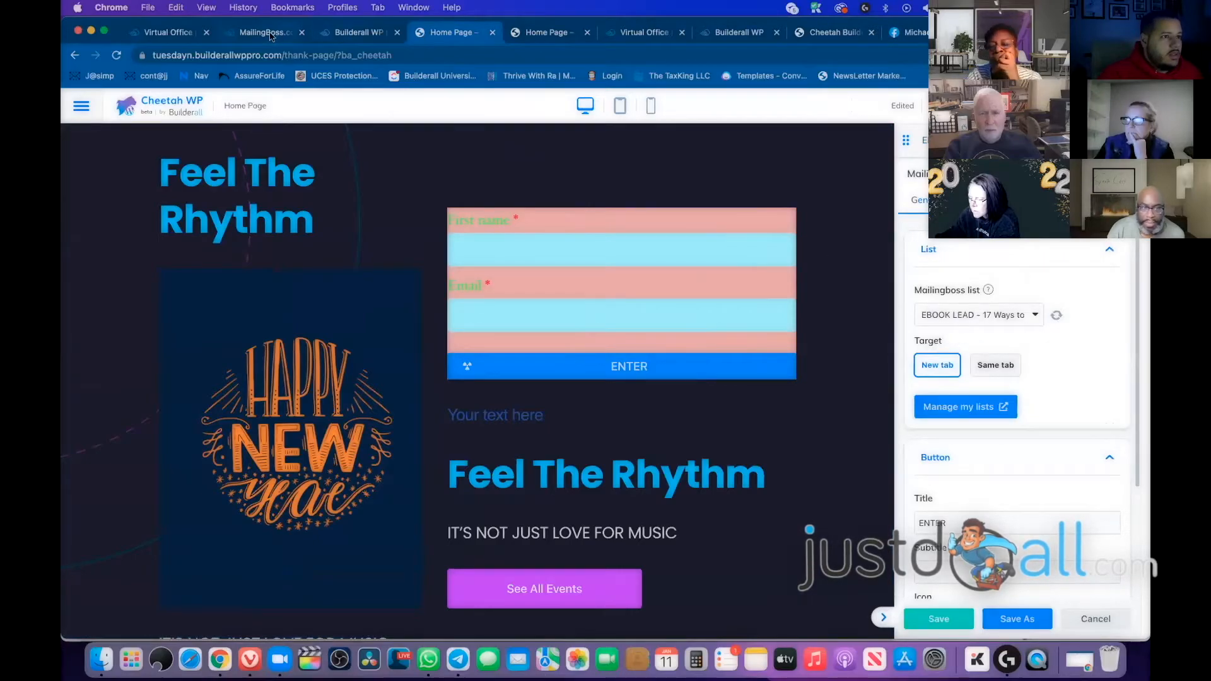
pyautogui.click(270, 36)
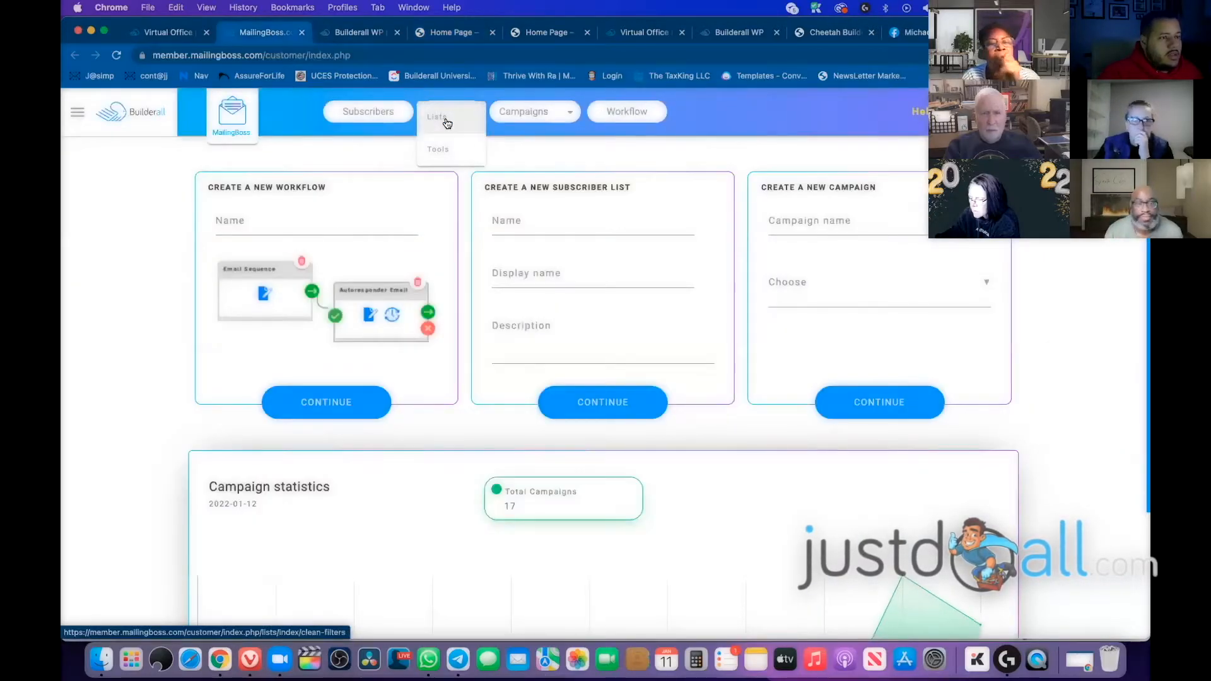
# Open the EBOOK LEAD - 17 Ways list's pages and start editing Pending subscribe
pyautogui.click(441, 118)
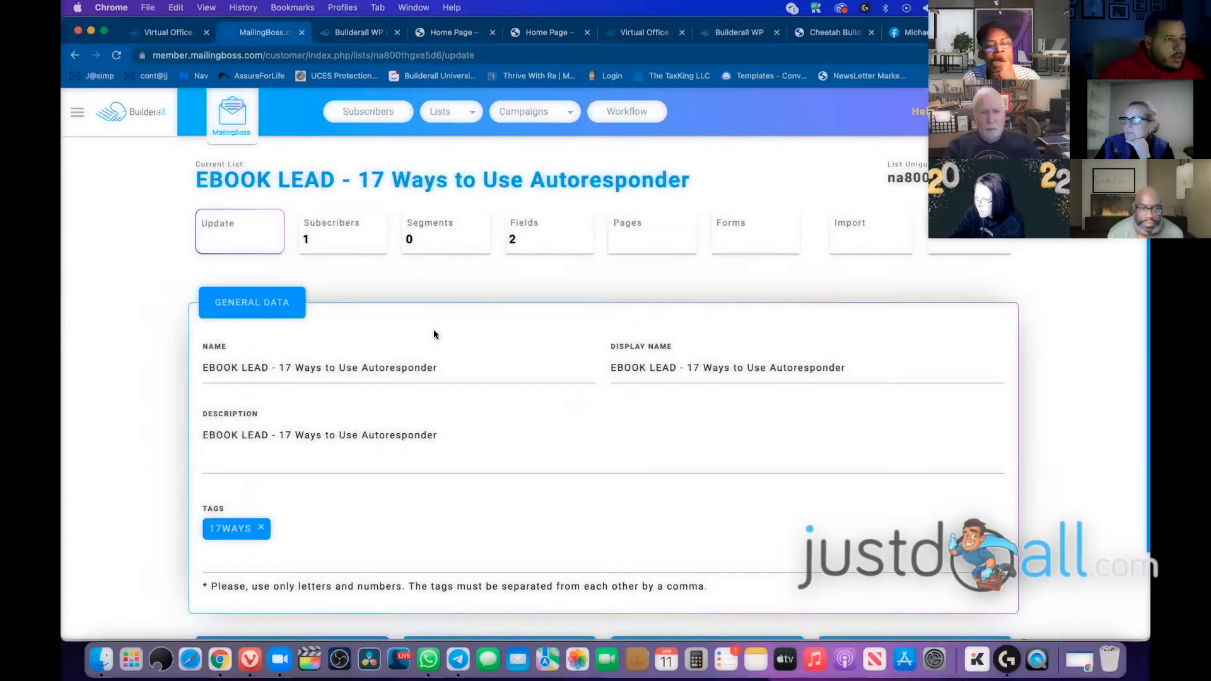
pyautogui.click(642, 228)
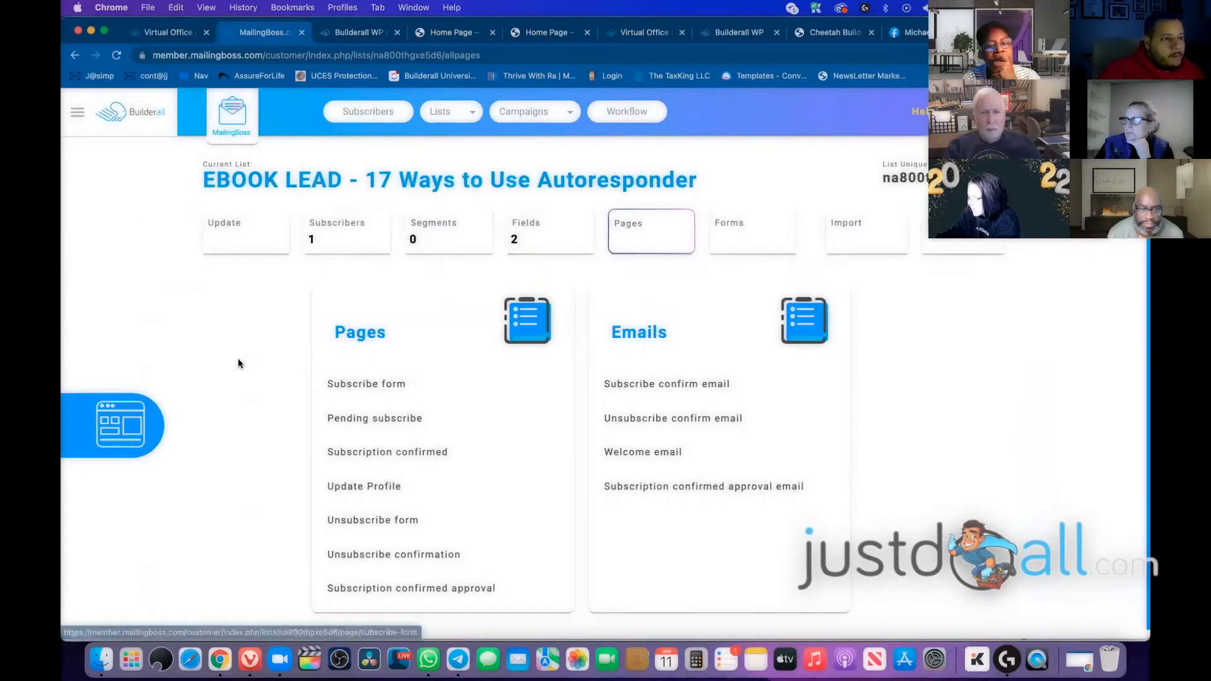
pyautogui.scroll(-1, 247, 372)
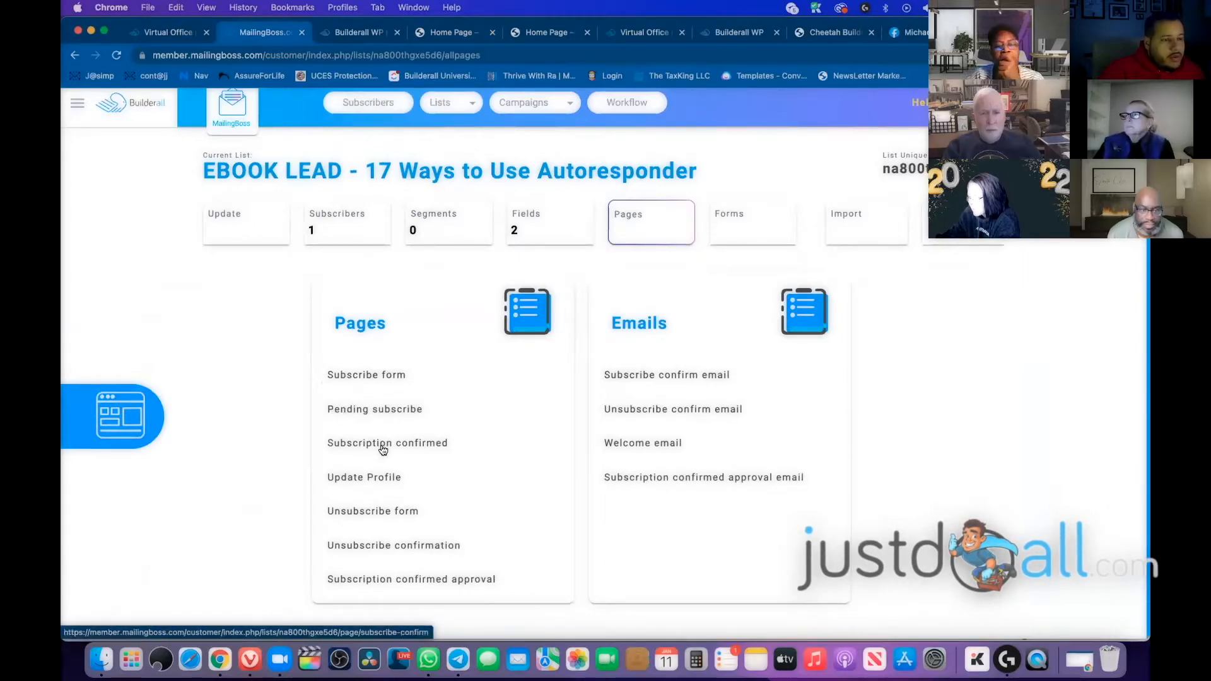
pyautogui.click(360, 410)
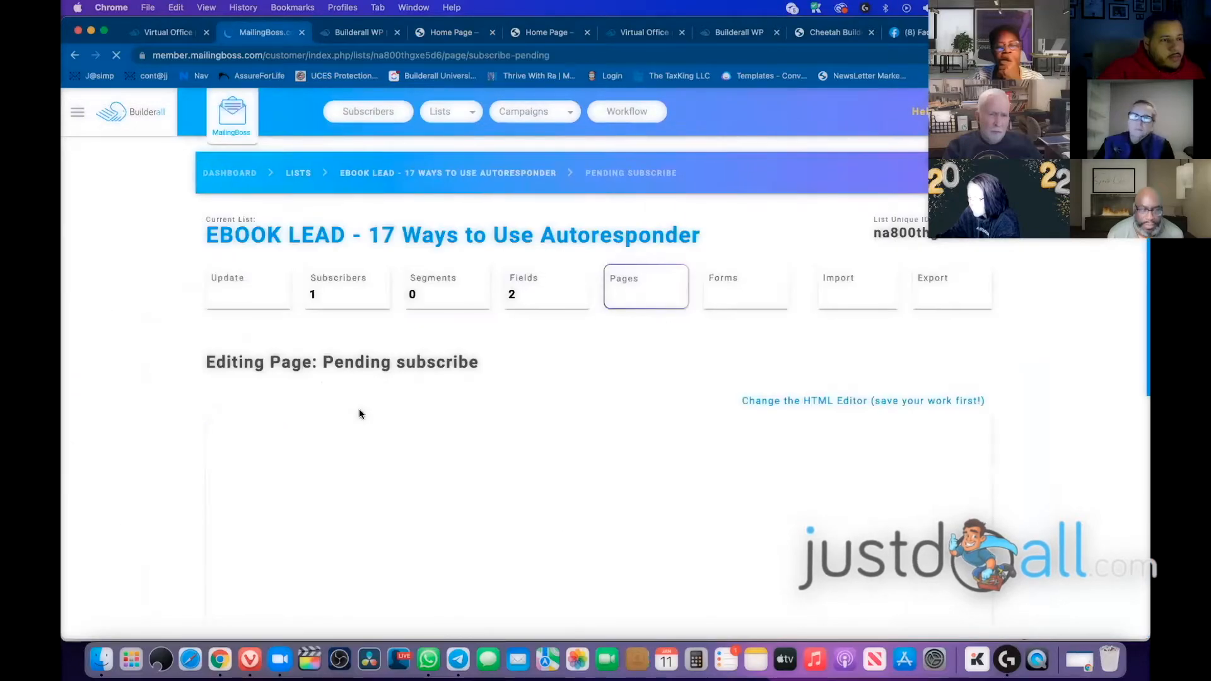
# Clear the old redirect URL in the advanced options, then return to the Home Page editor
pyautogui.scroll(-10, 306, 357)
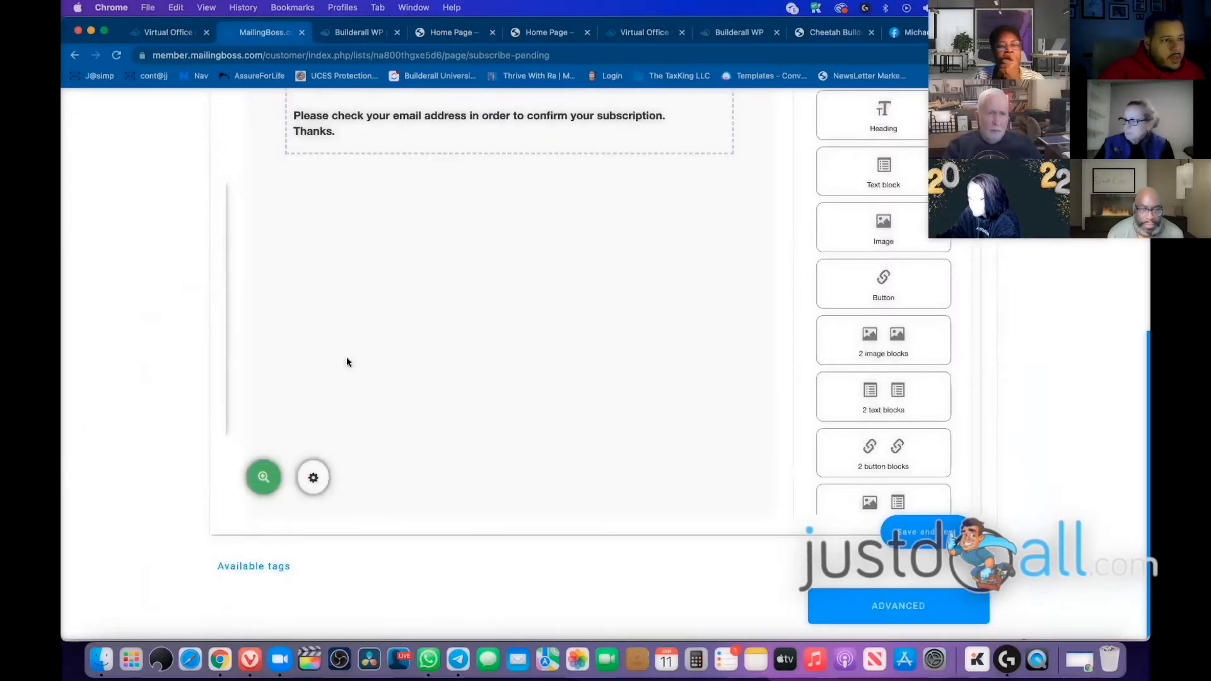
pyautogui.click(911, 610)
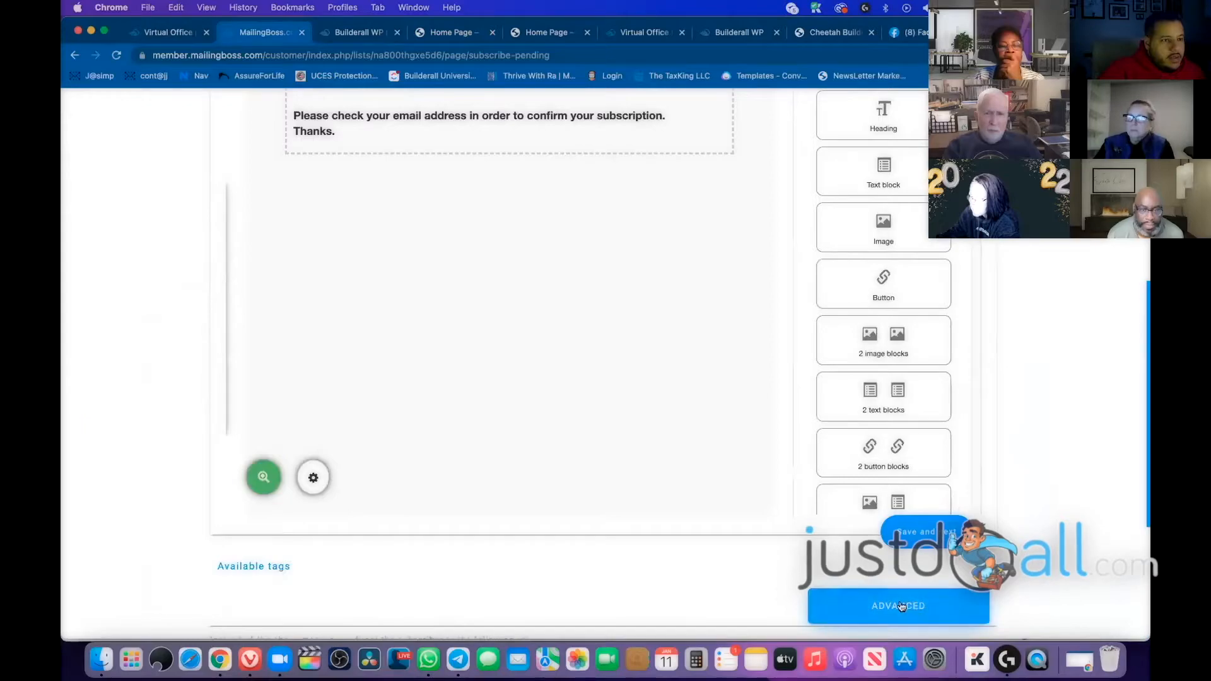
pyautogui.scroll(-4, 615, 445)
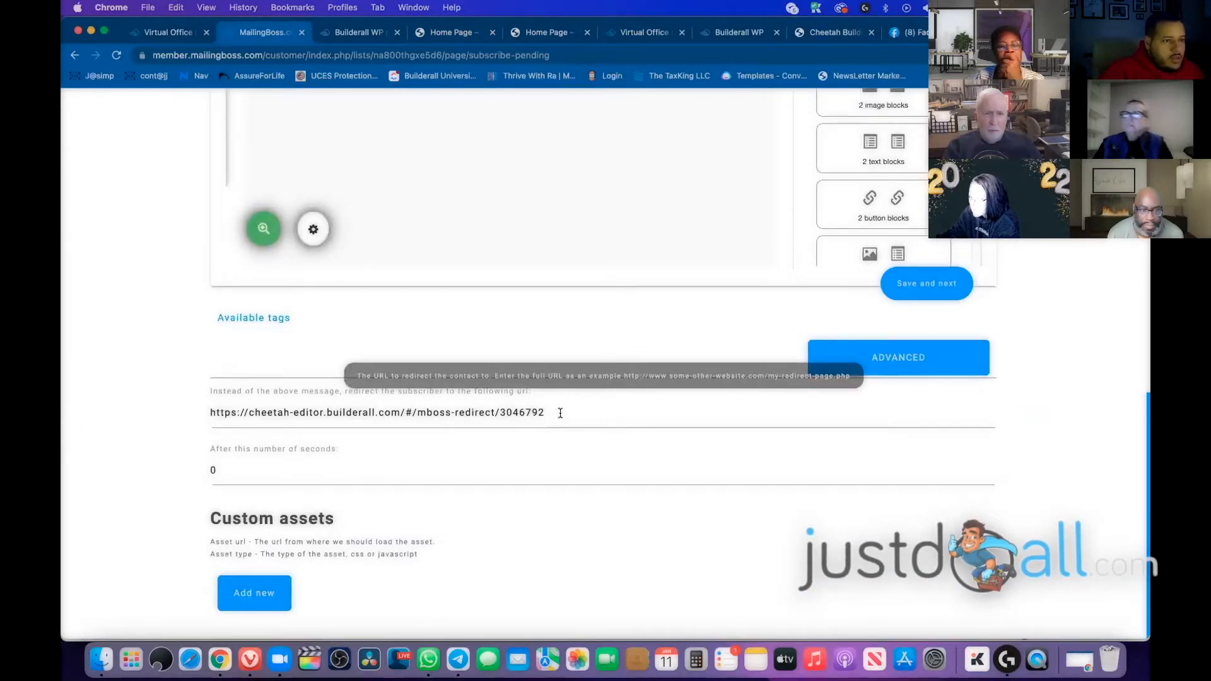
pyautogui.moveTo(548, 413); pyautogui.dragTo(184, 404)
pyautogui.press('BackSpace')
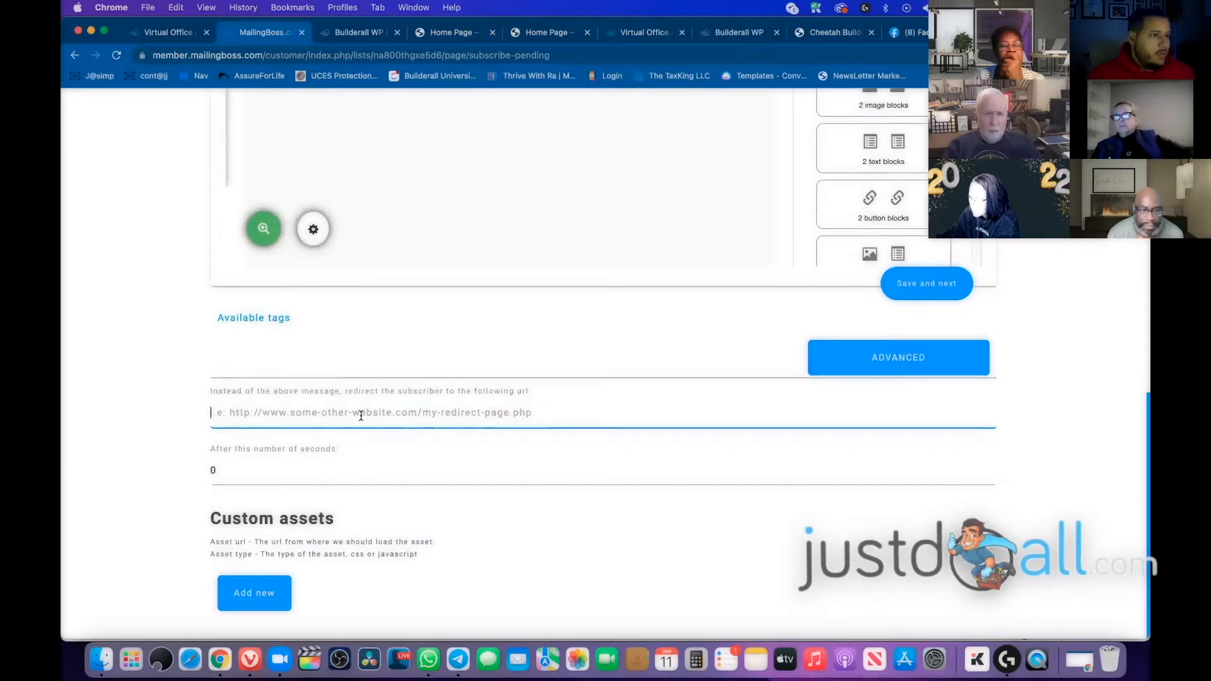
pyautogui.click(365, 33)
pyautogui.click(445, 33)
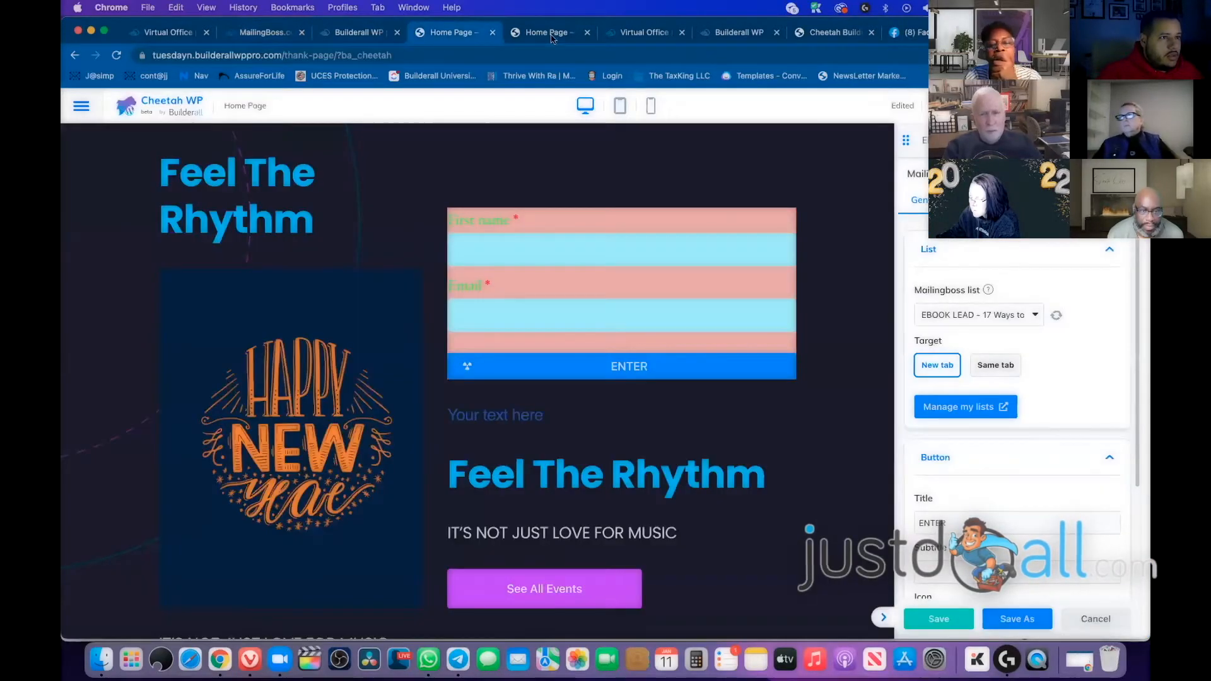
# Go from the live thank page into WordPress admin's Pages list
pyautogui.click(537, 34)
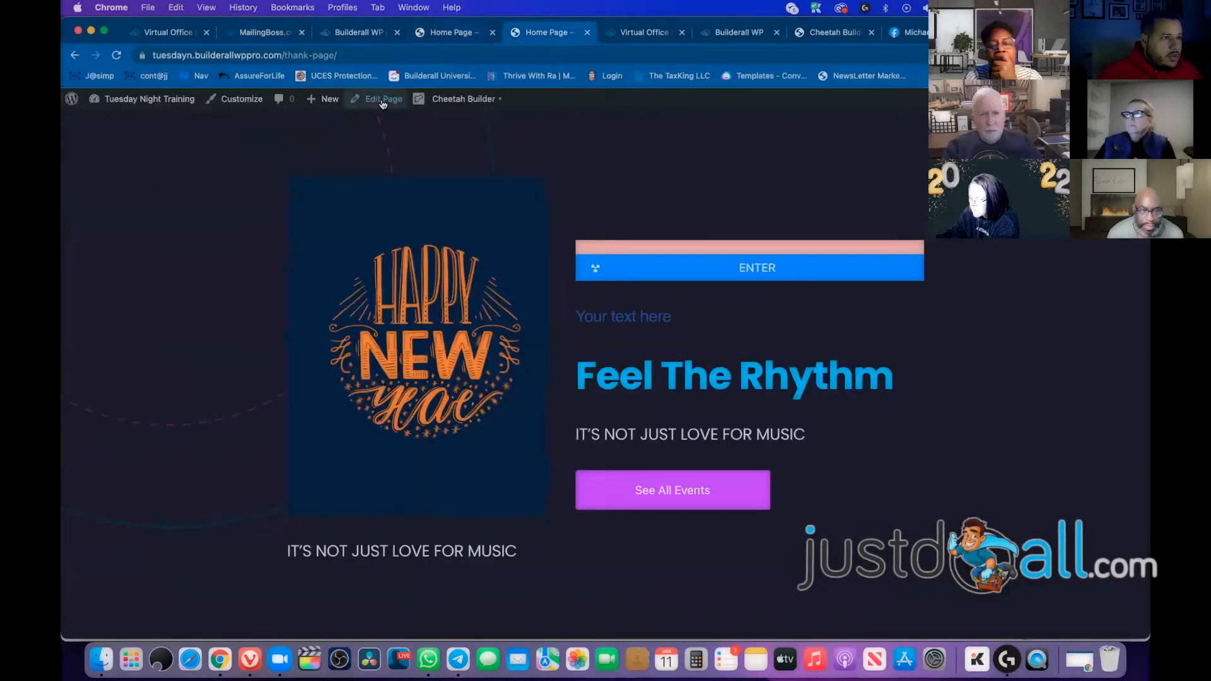
pyautogui.click(76, 102)
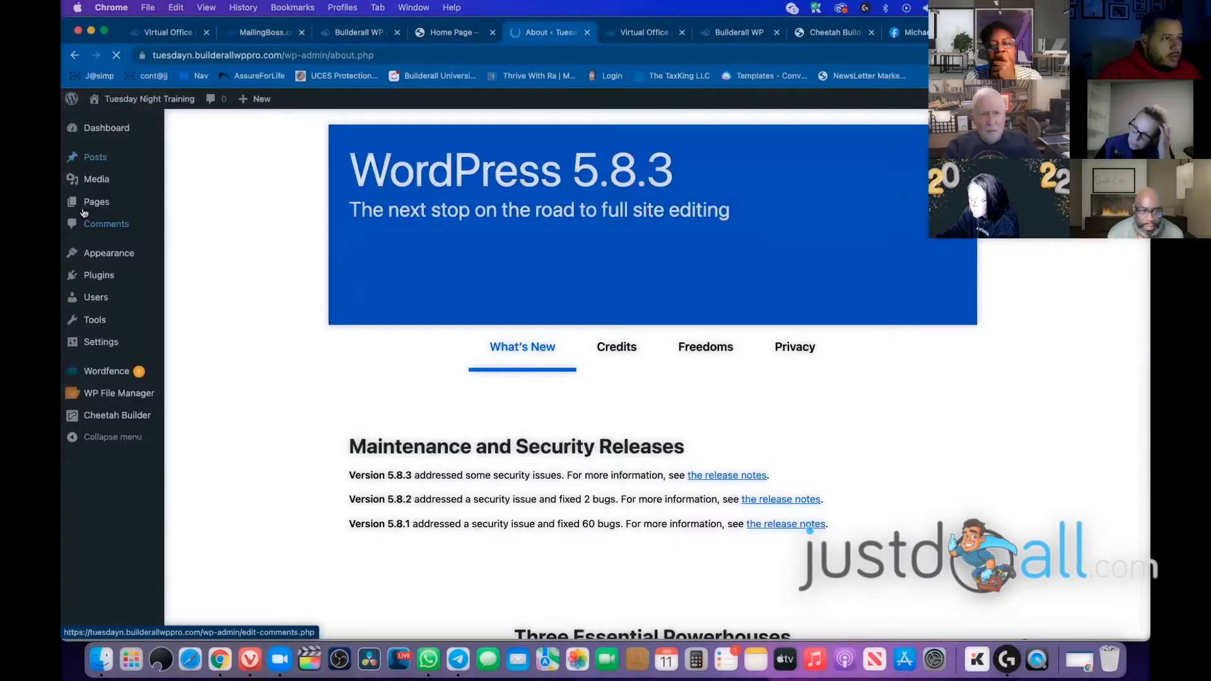
pyautogui.click(109, 207)
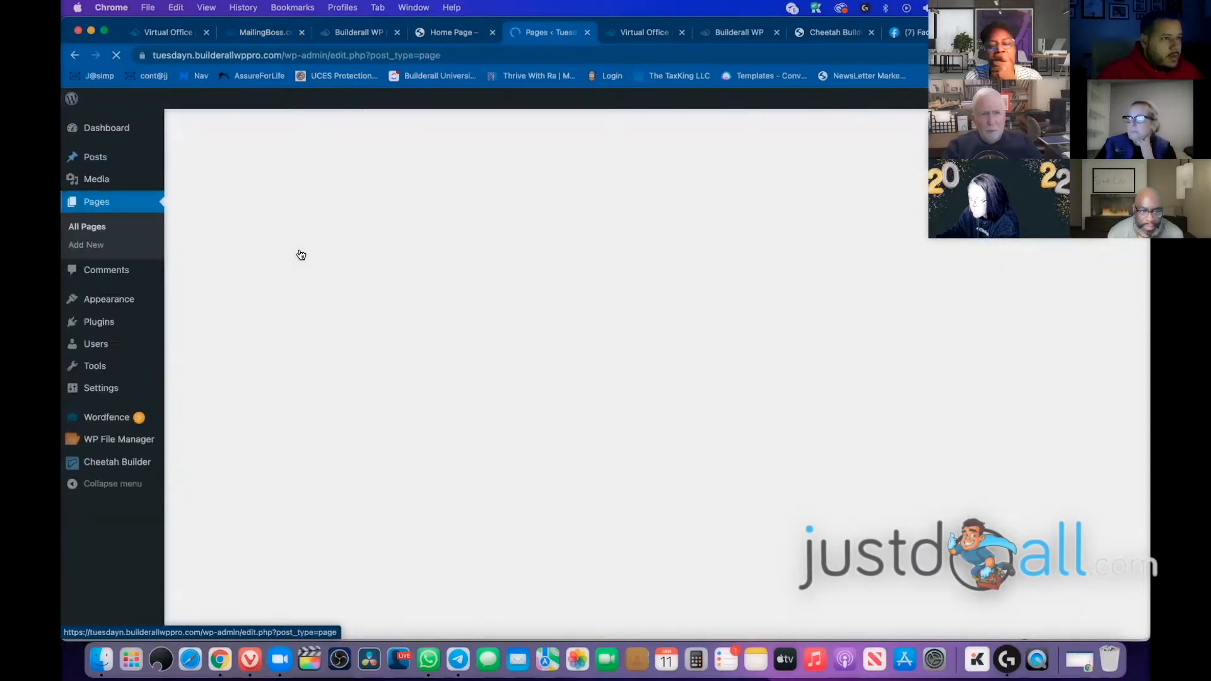
# Open the Sample Page in an incognito window, copy its /sample-page/ address, and minimize it
pyautogui.moveTo(225, 270)
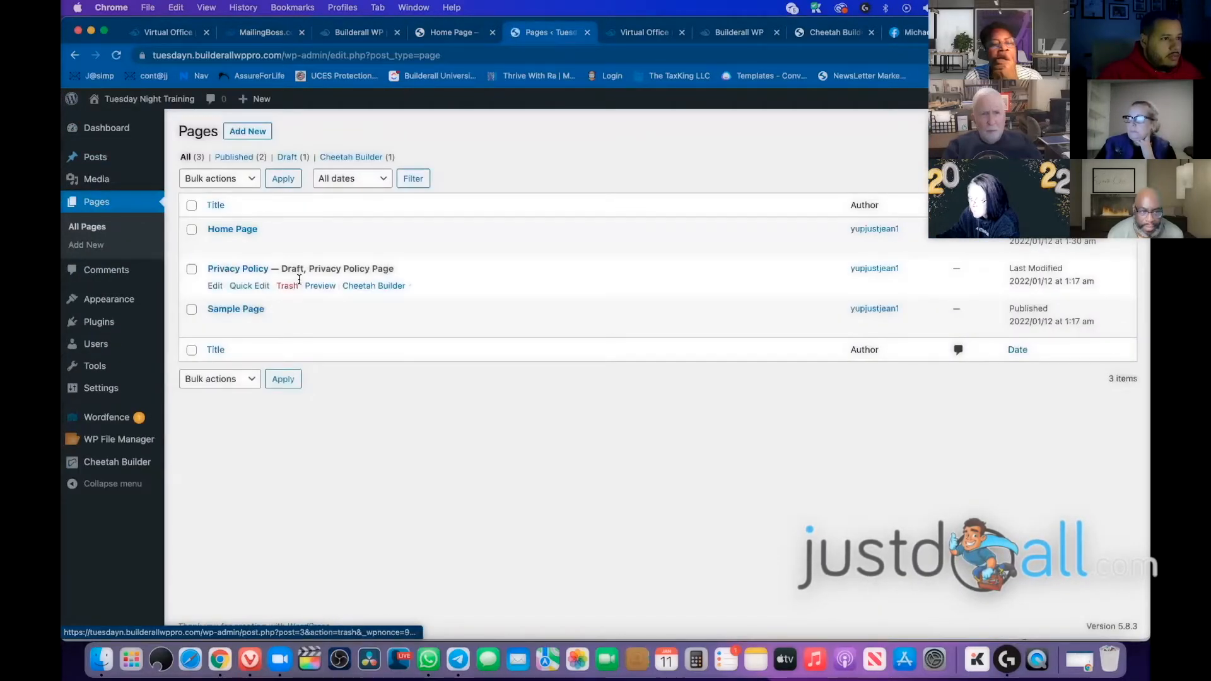
pyautogui.moveTo(272, 315)
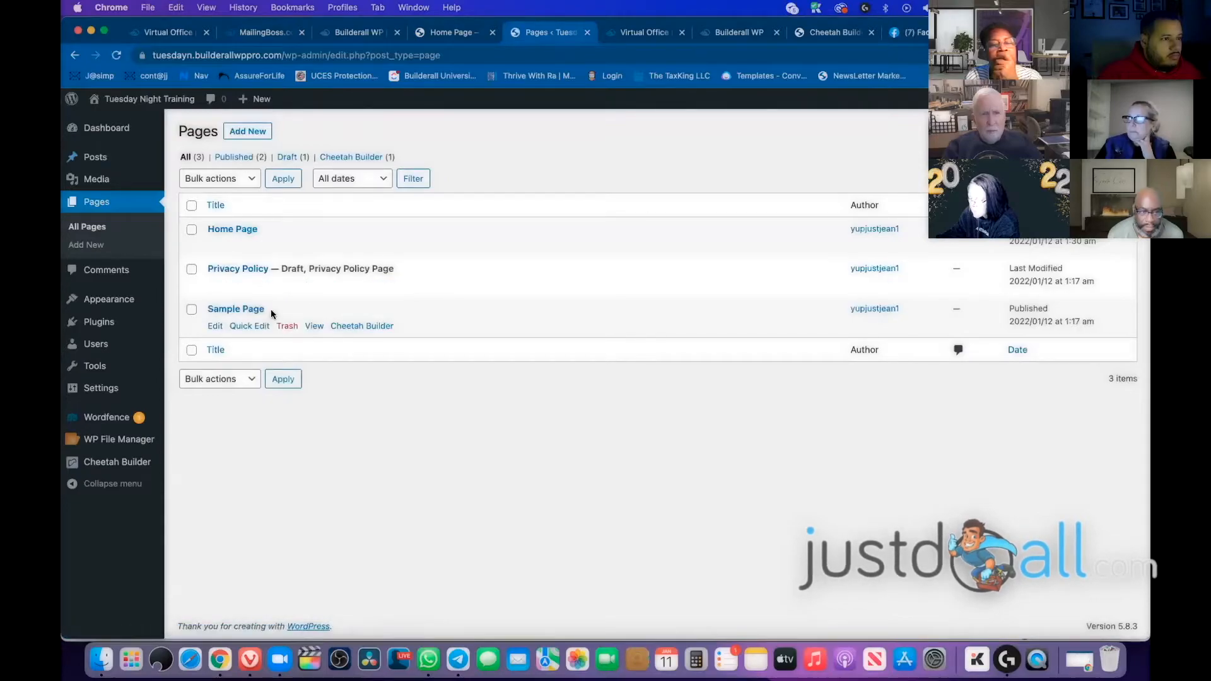
pyautogui.moveTo(300, 276)
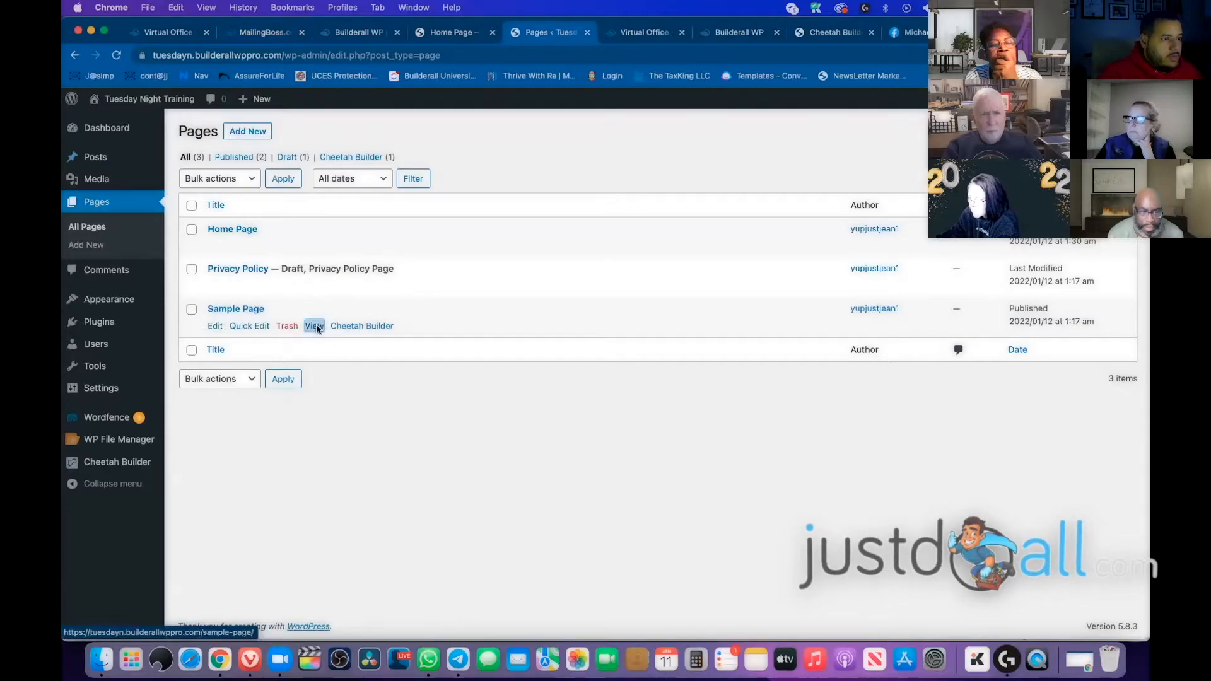
pyautogui.rightClick(316, 327)
pyautogui.click(358, 363)
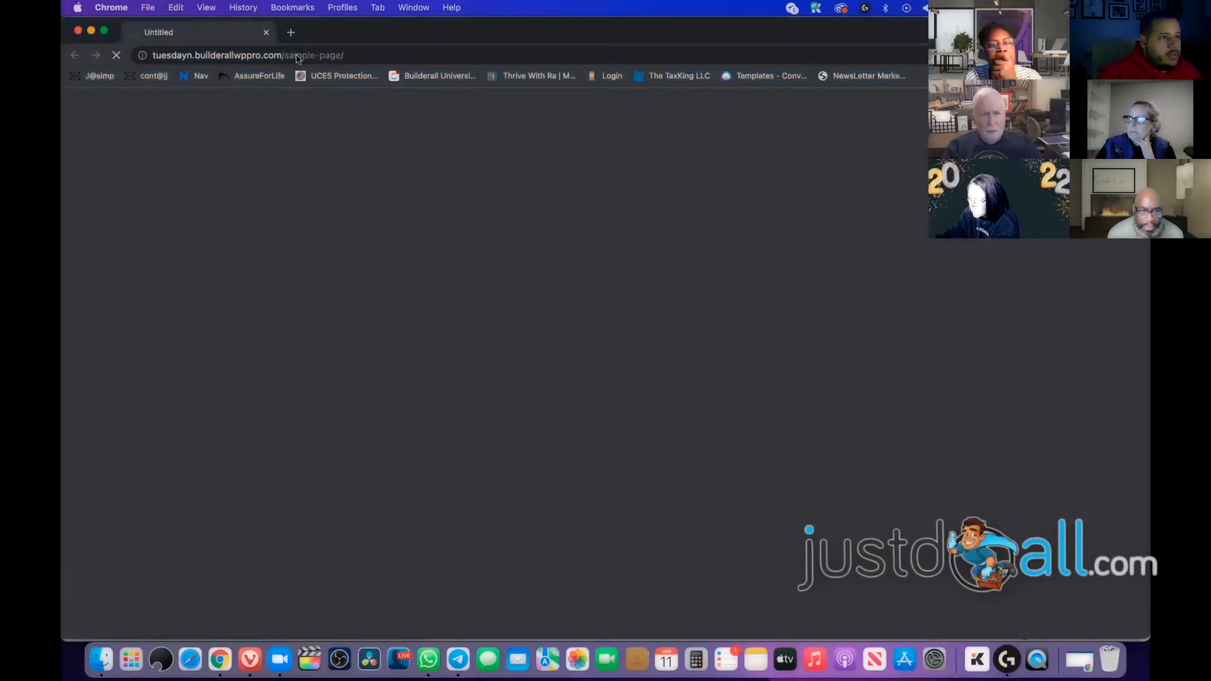
pyautogui.rightClick(300, 55)
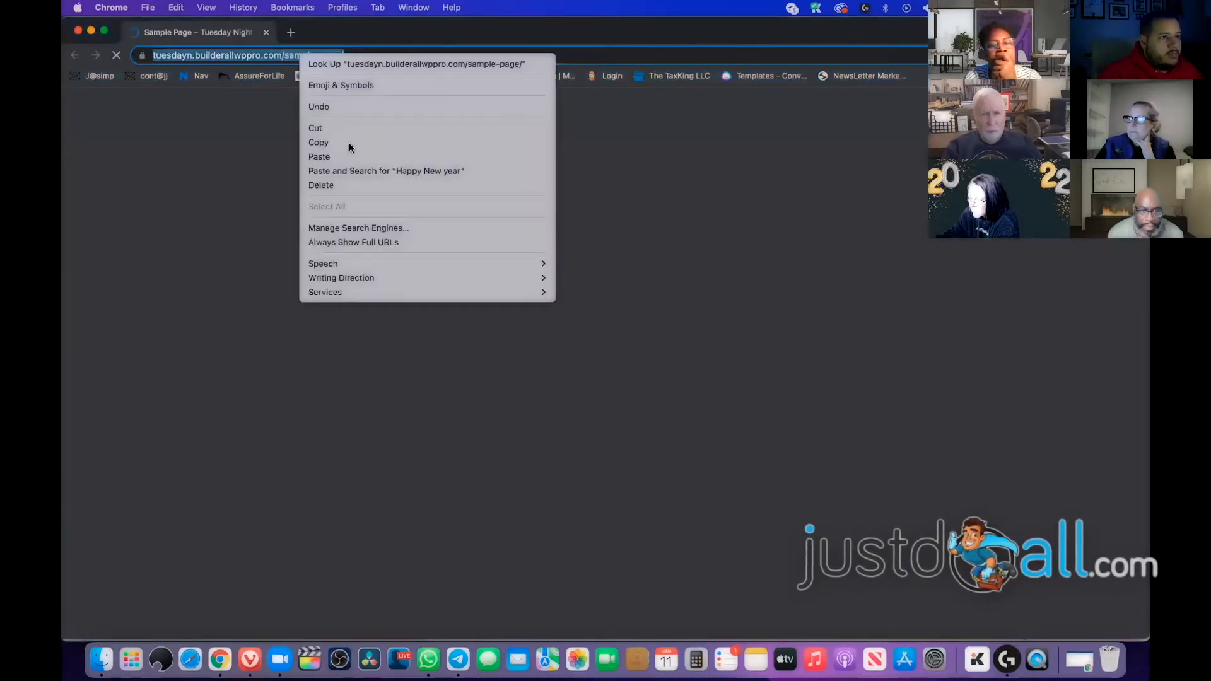
pyautogui.click(350, 143)
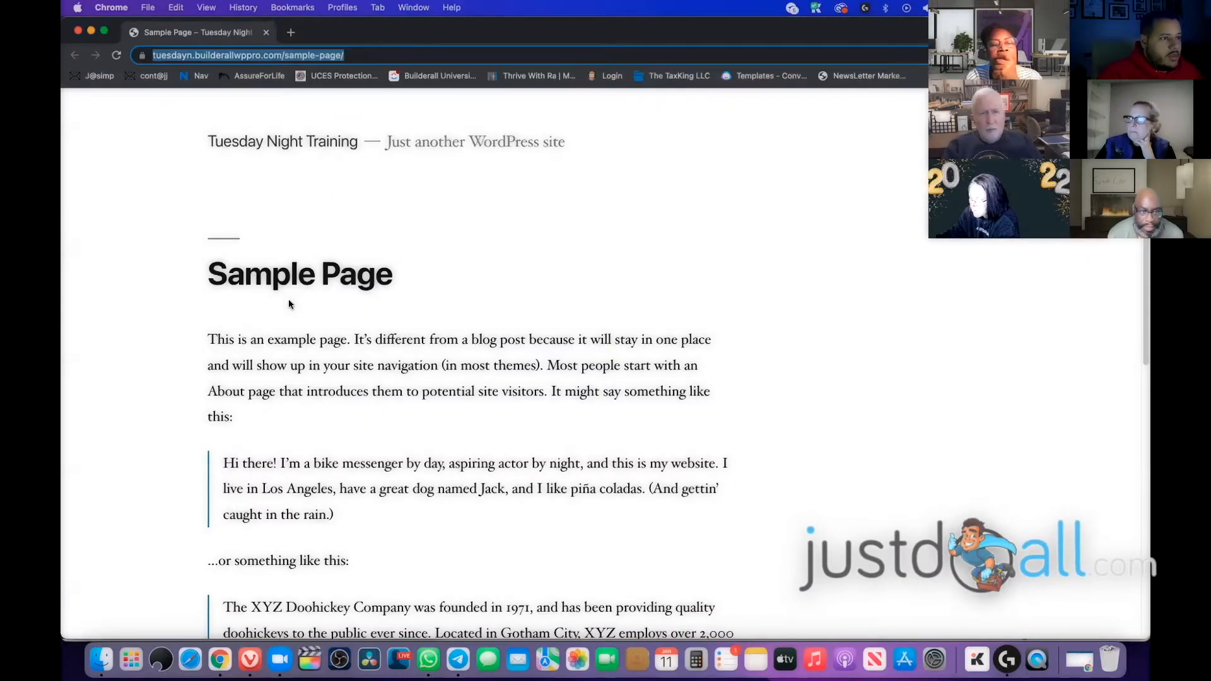
pyautogui.rightClick(275, 55)
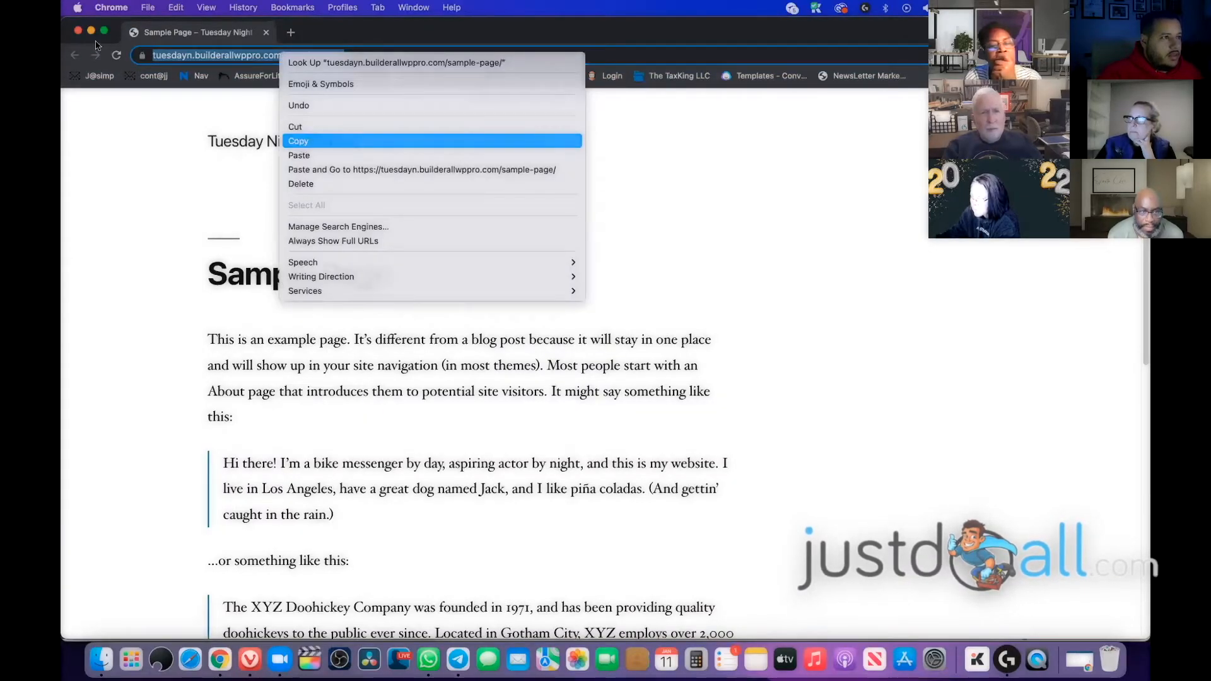
pyautogui.click(303, 135)
pyautogui.click(92, 32)
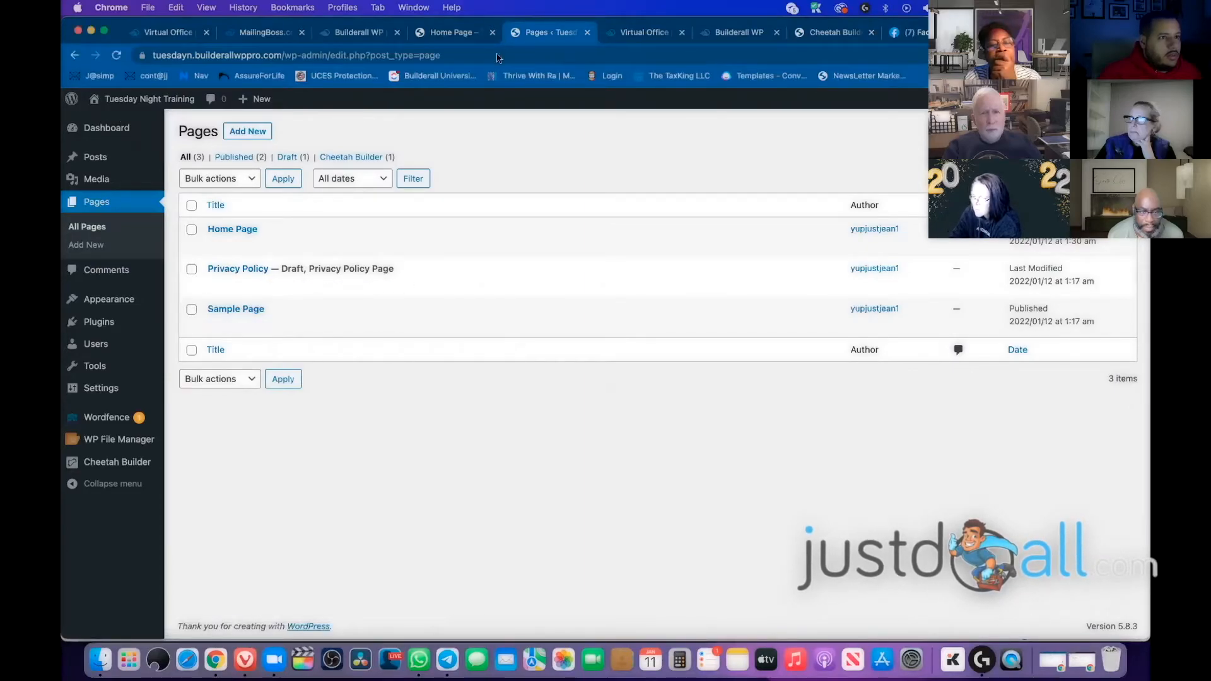
# Paste the Sample Page address as the pending-subscribe redirect URL and save
pyautogui.click(643, 32)
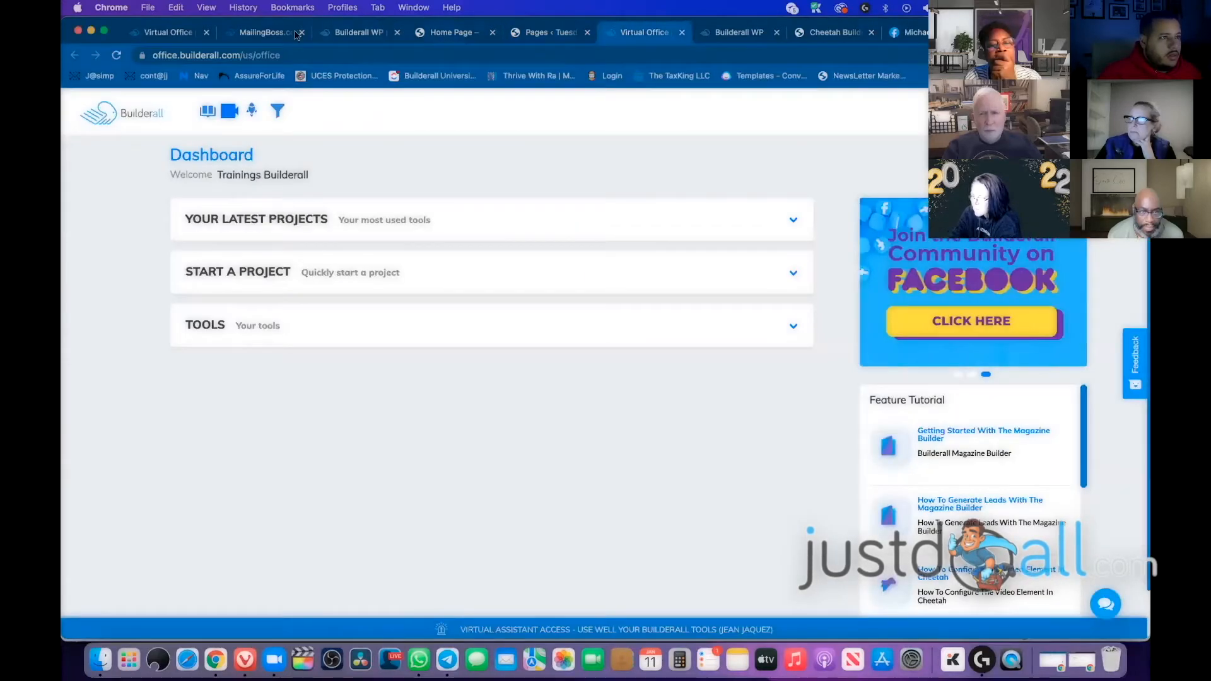
pyautogui.click(445, 33)
pyautogui.click(265, 33)
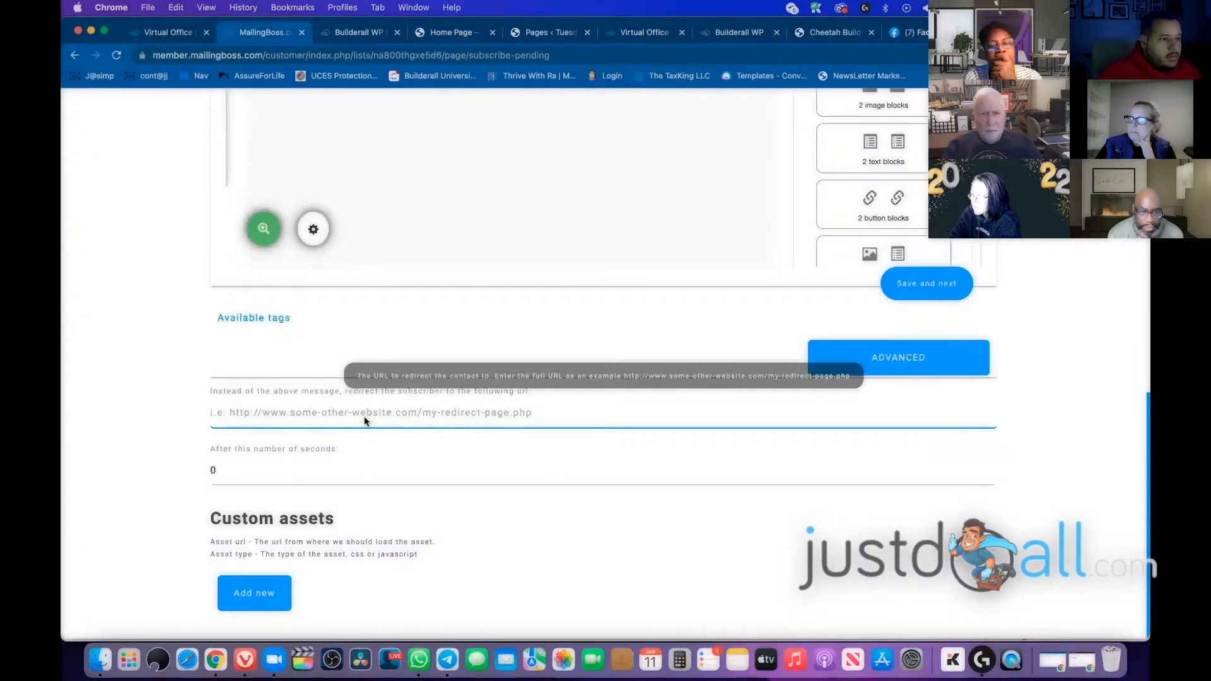
pyautogui.rightClick(366, 415)
pyautogui.click(417, 512)
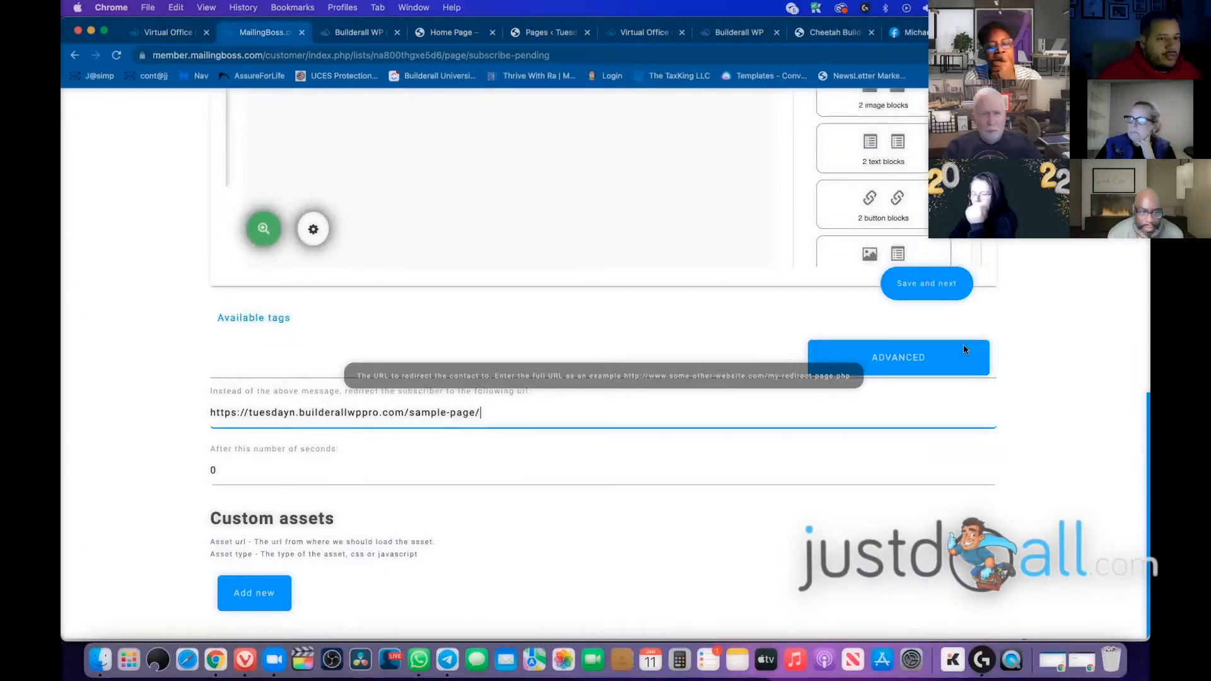
pyautogui.click(932, 292)
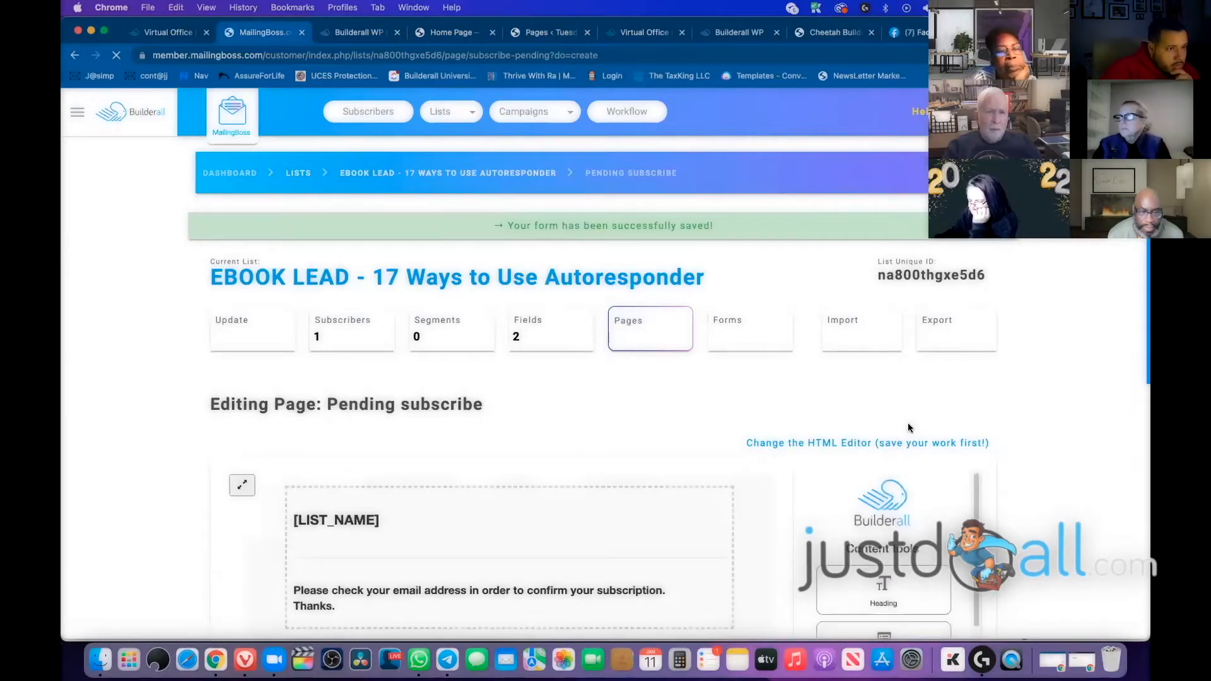
# Delete the single test subscriber from the EBOOK LEAD list, leaving 0 subscribers
pyautogui.click(351, 323)
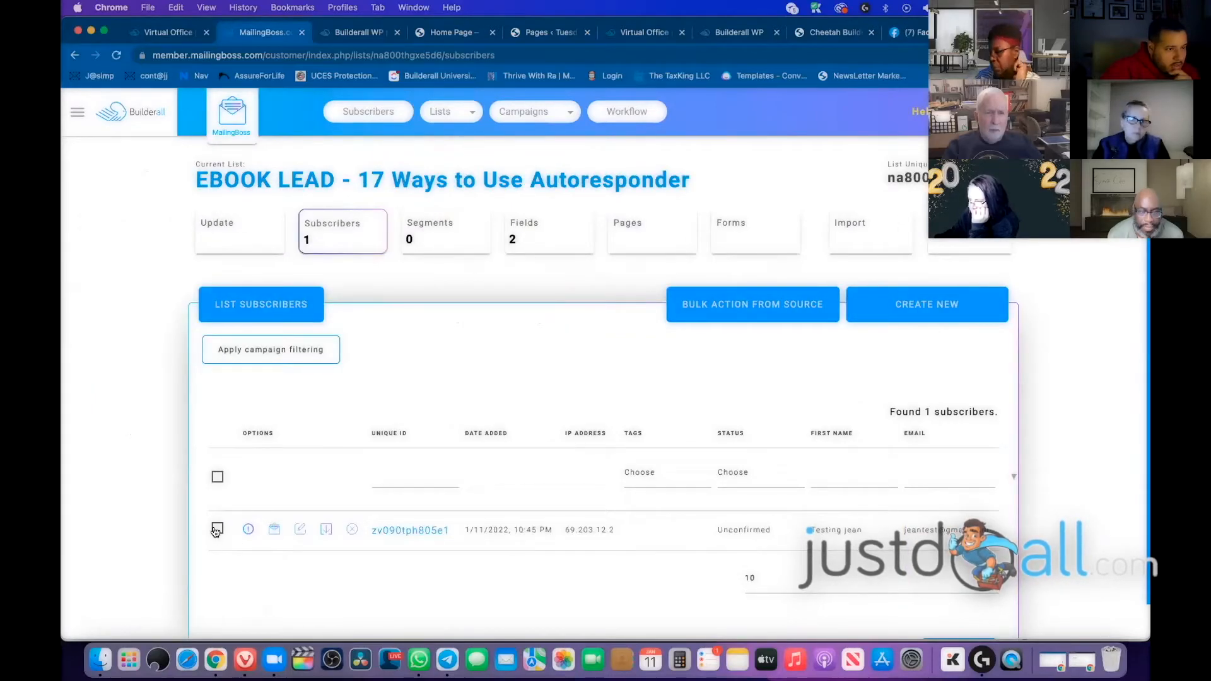
pyautogui.click(352, 528)
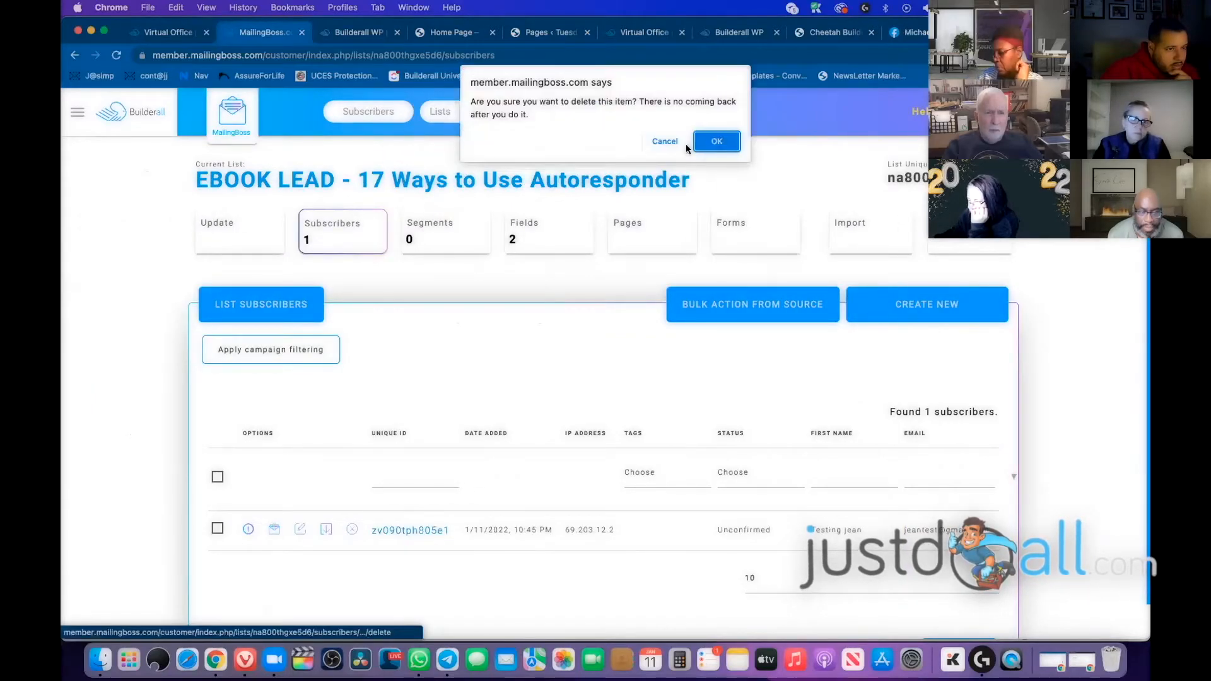
pyautogui.click(716, 140)
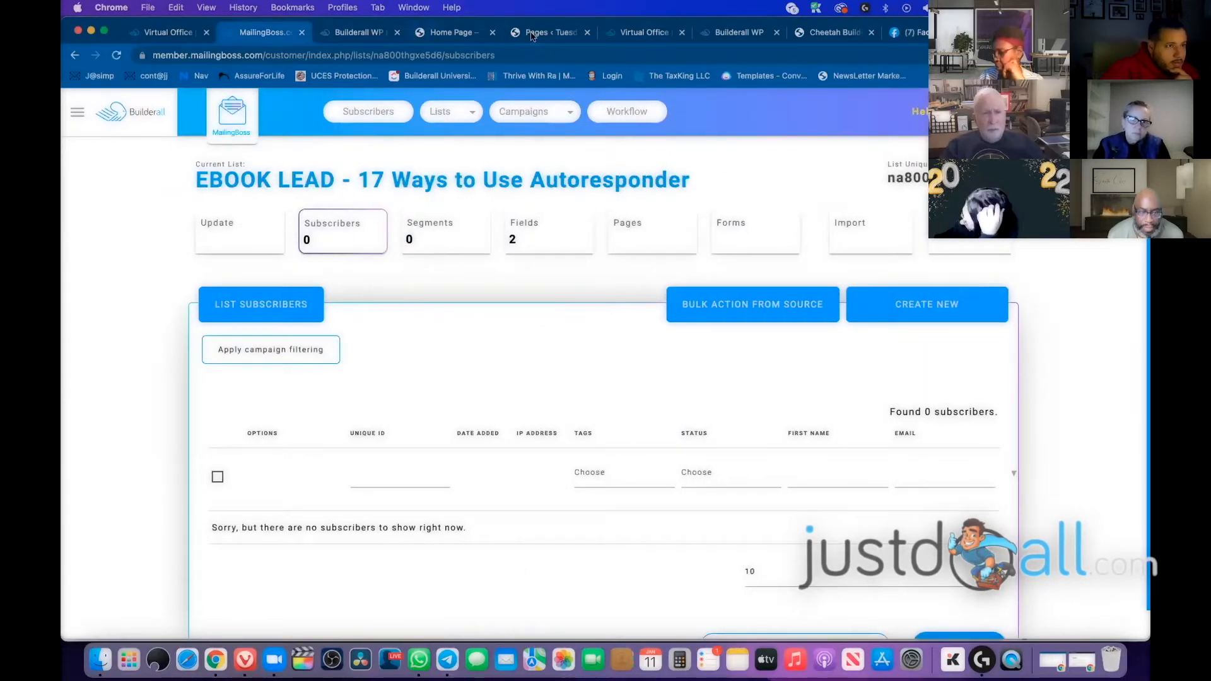
pyautogui.click(460, 34)
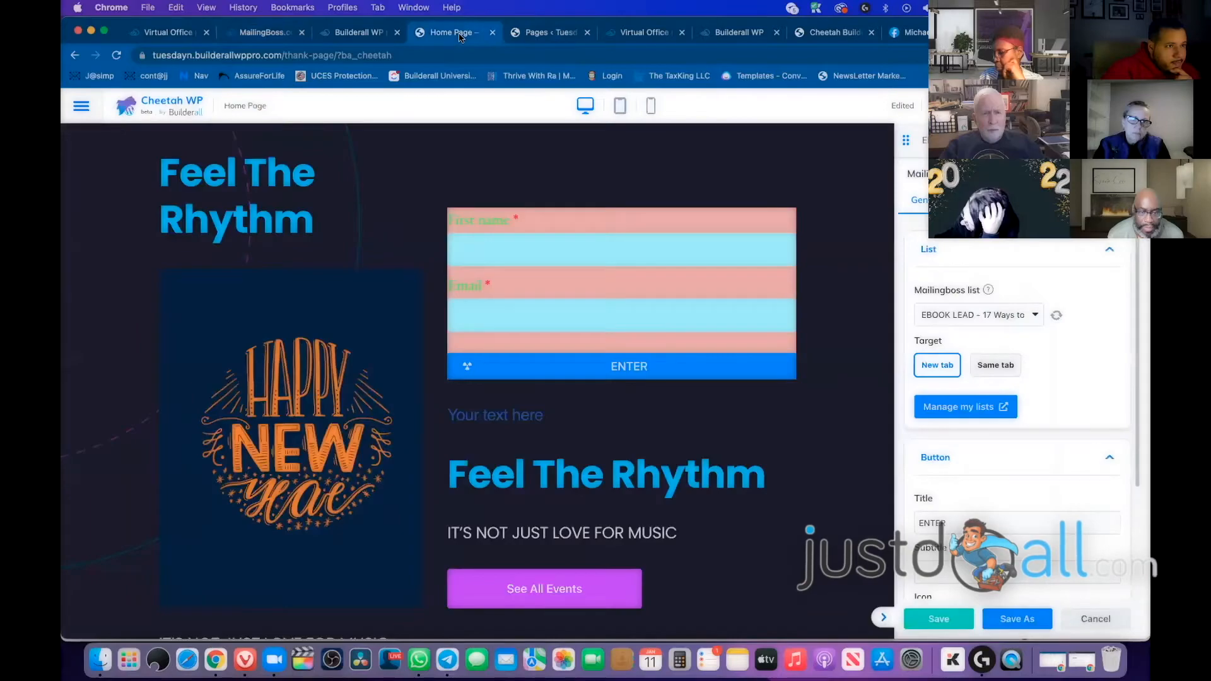
# Open the live Home Page thank page from the Pages list in a new window
pyautogui.click(524, 35)
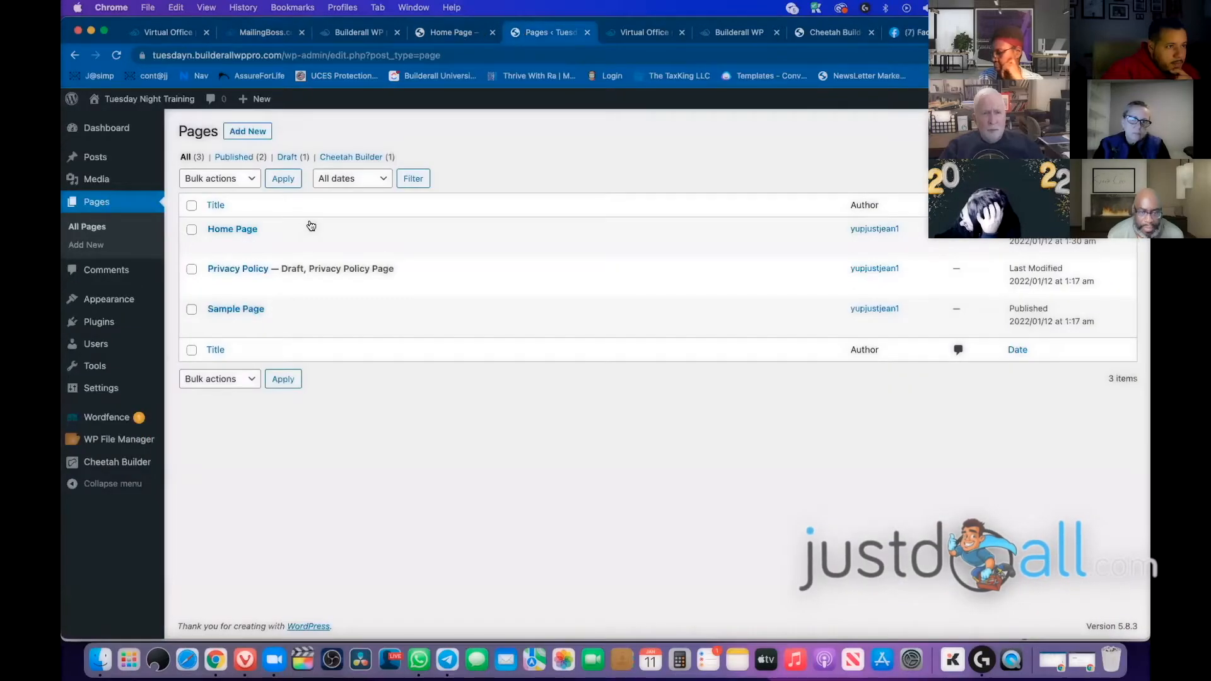
pyautogui.click(315, 247)
pyautogui.rightClick(317, 251)
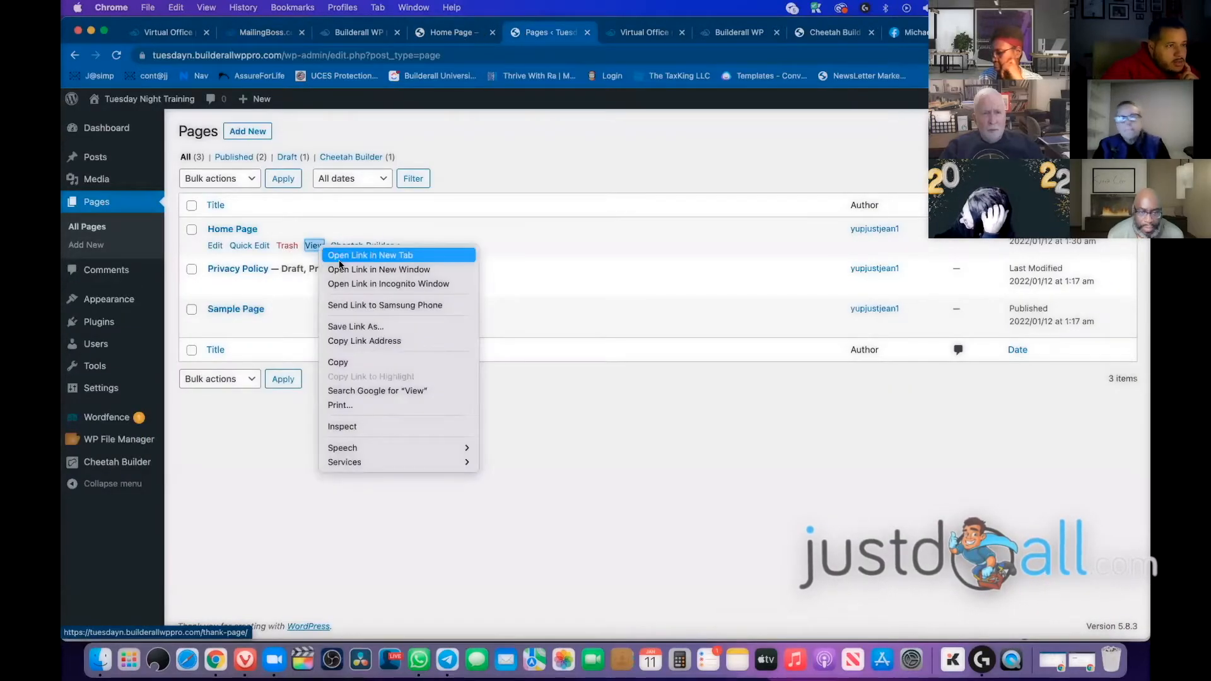
pyautogui.click(379, 269)
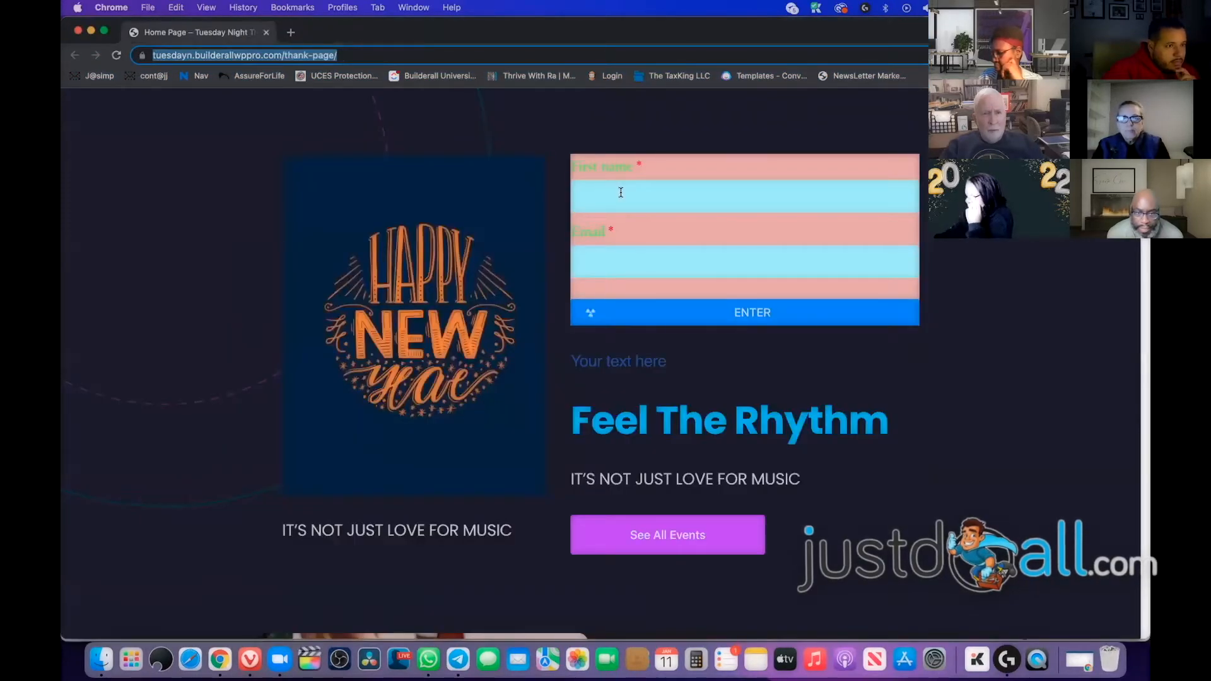
# Submit a second test sign-up with a test name and e-mail, landing on the Sample Page
pyautogui.click(621, 192)
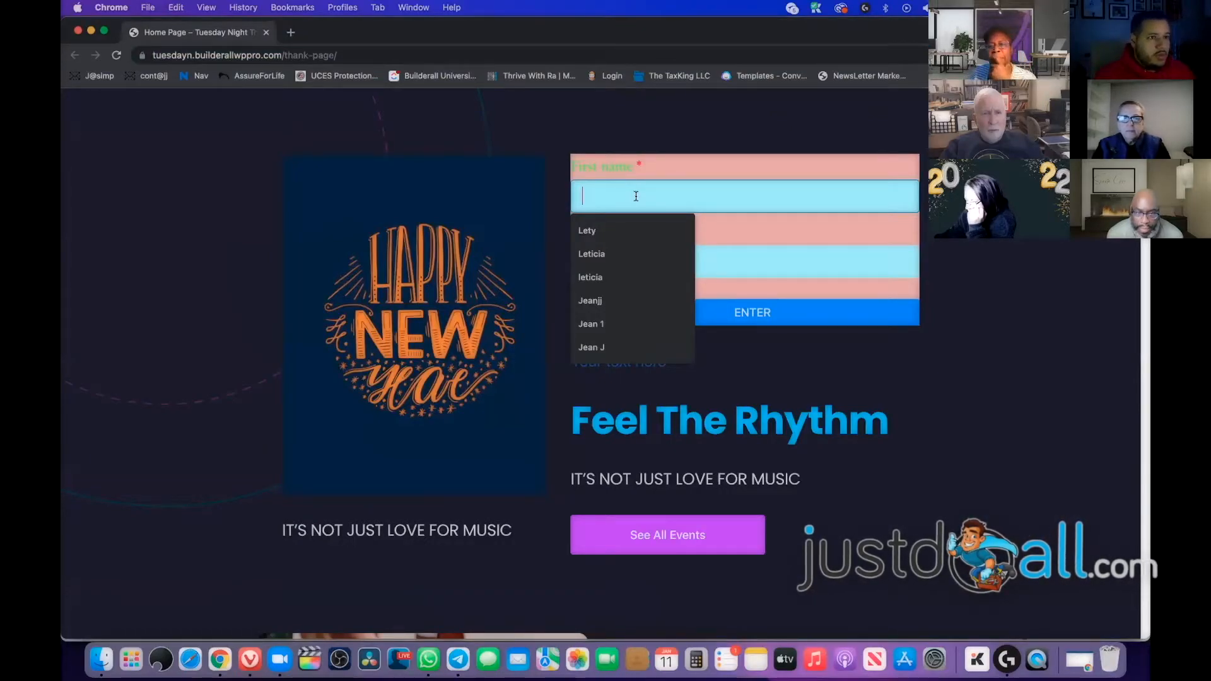
pyautogui.write('Jean Test 2')
pyautogui.press('Tab')
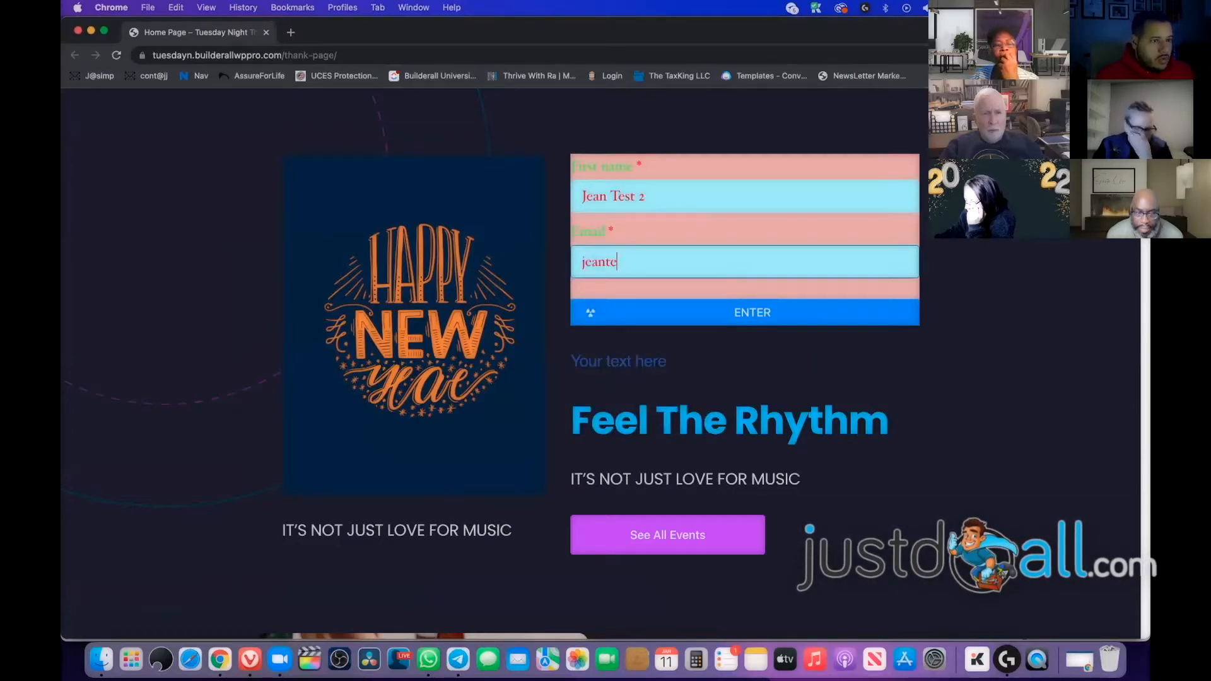
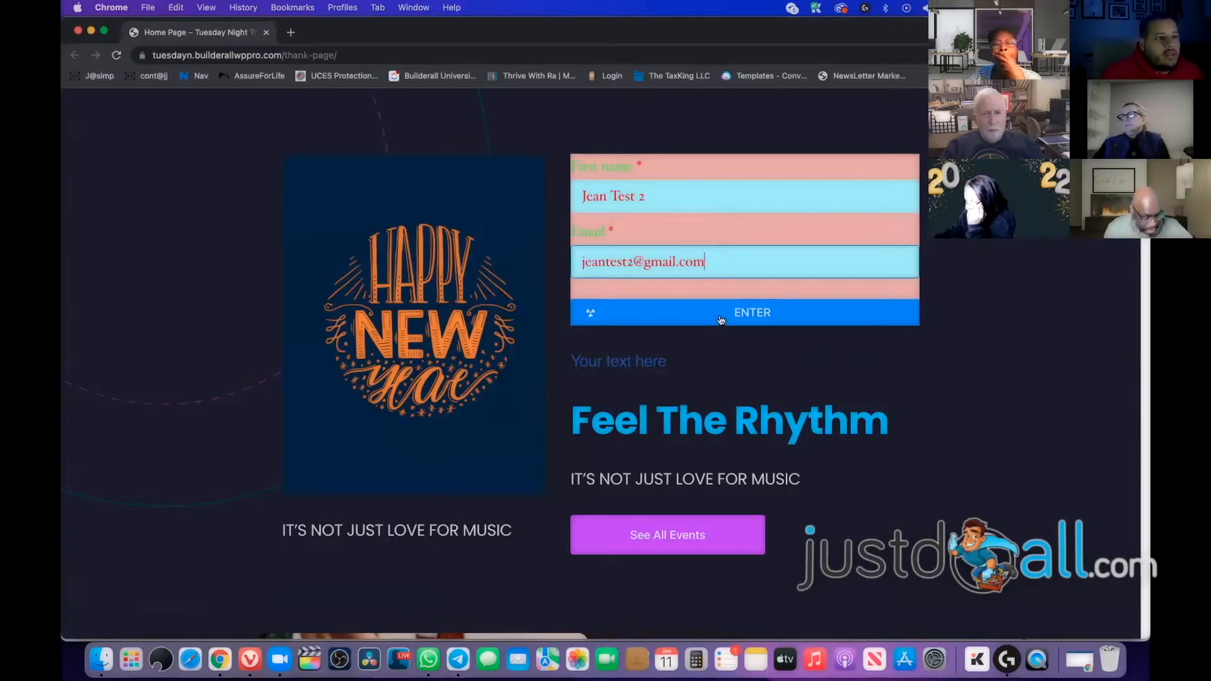
pyautogui.click(721, 318)
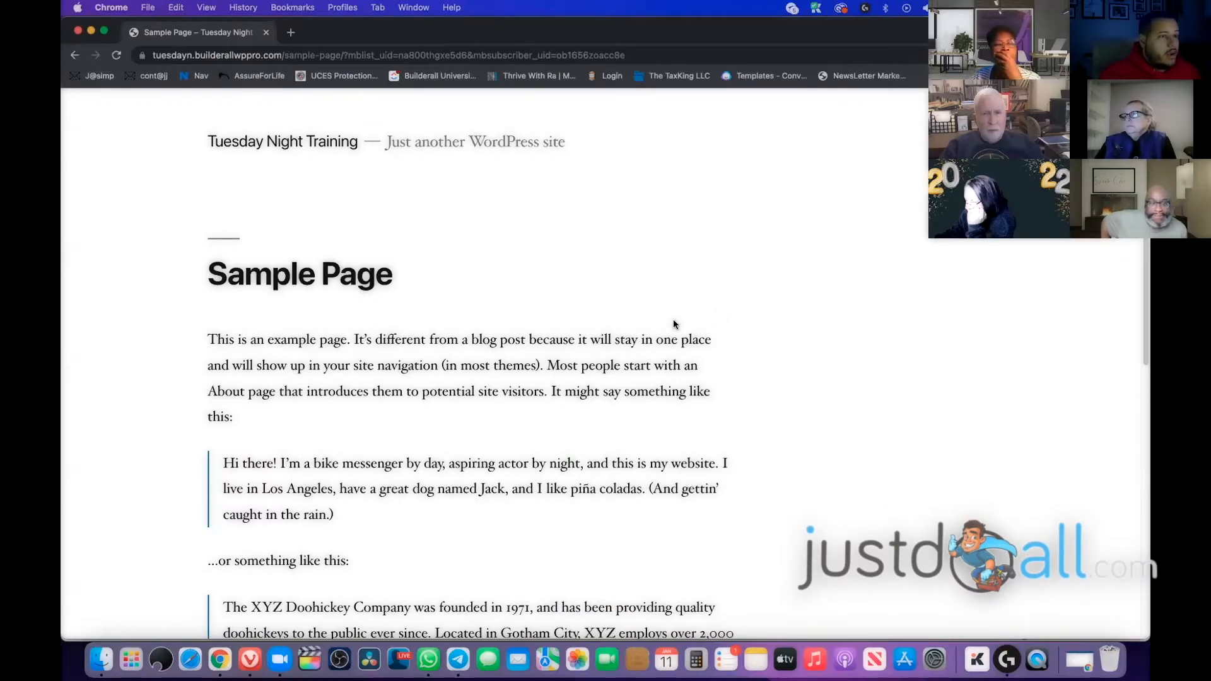
pyautogui.moveTo(209, 140); pyautogui.dragTo(524, 260)
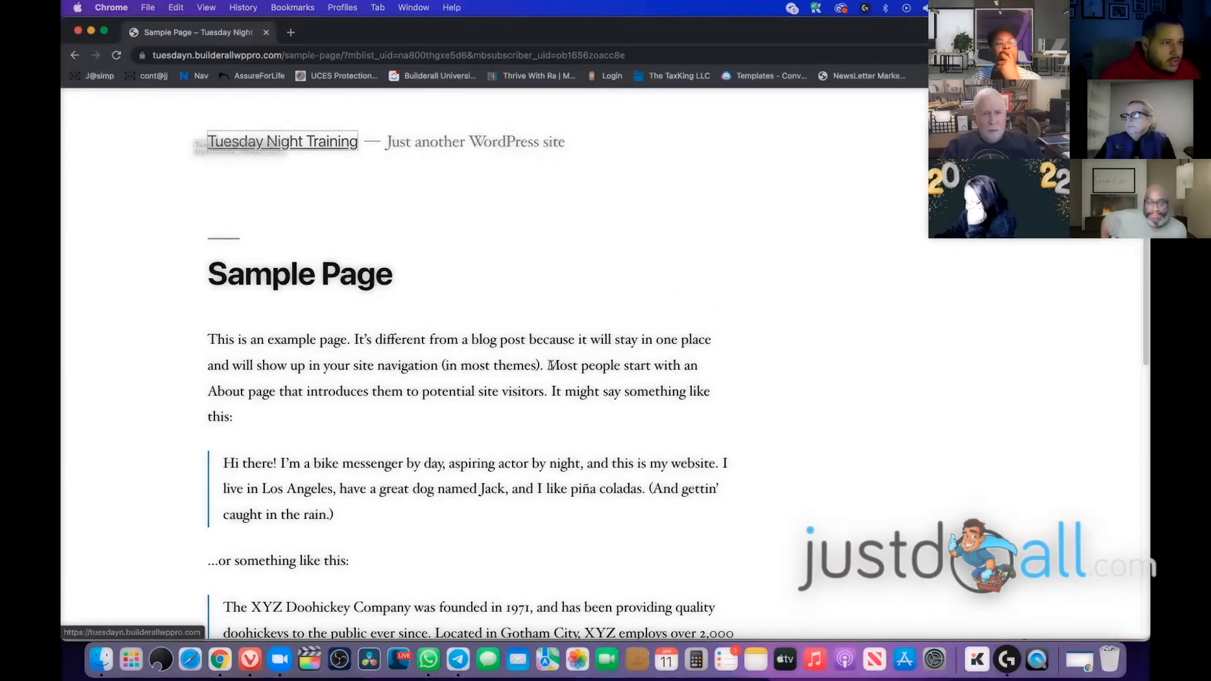
pyautogui.click(524, 265)
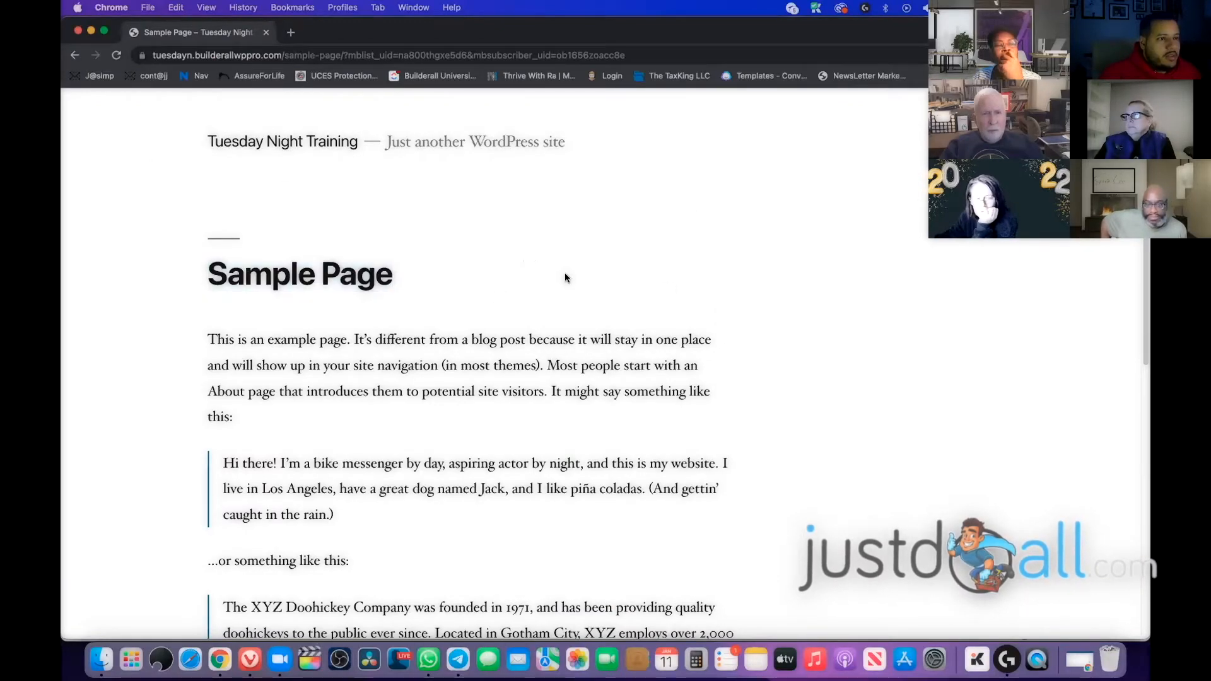